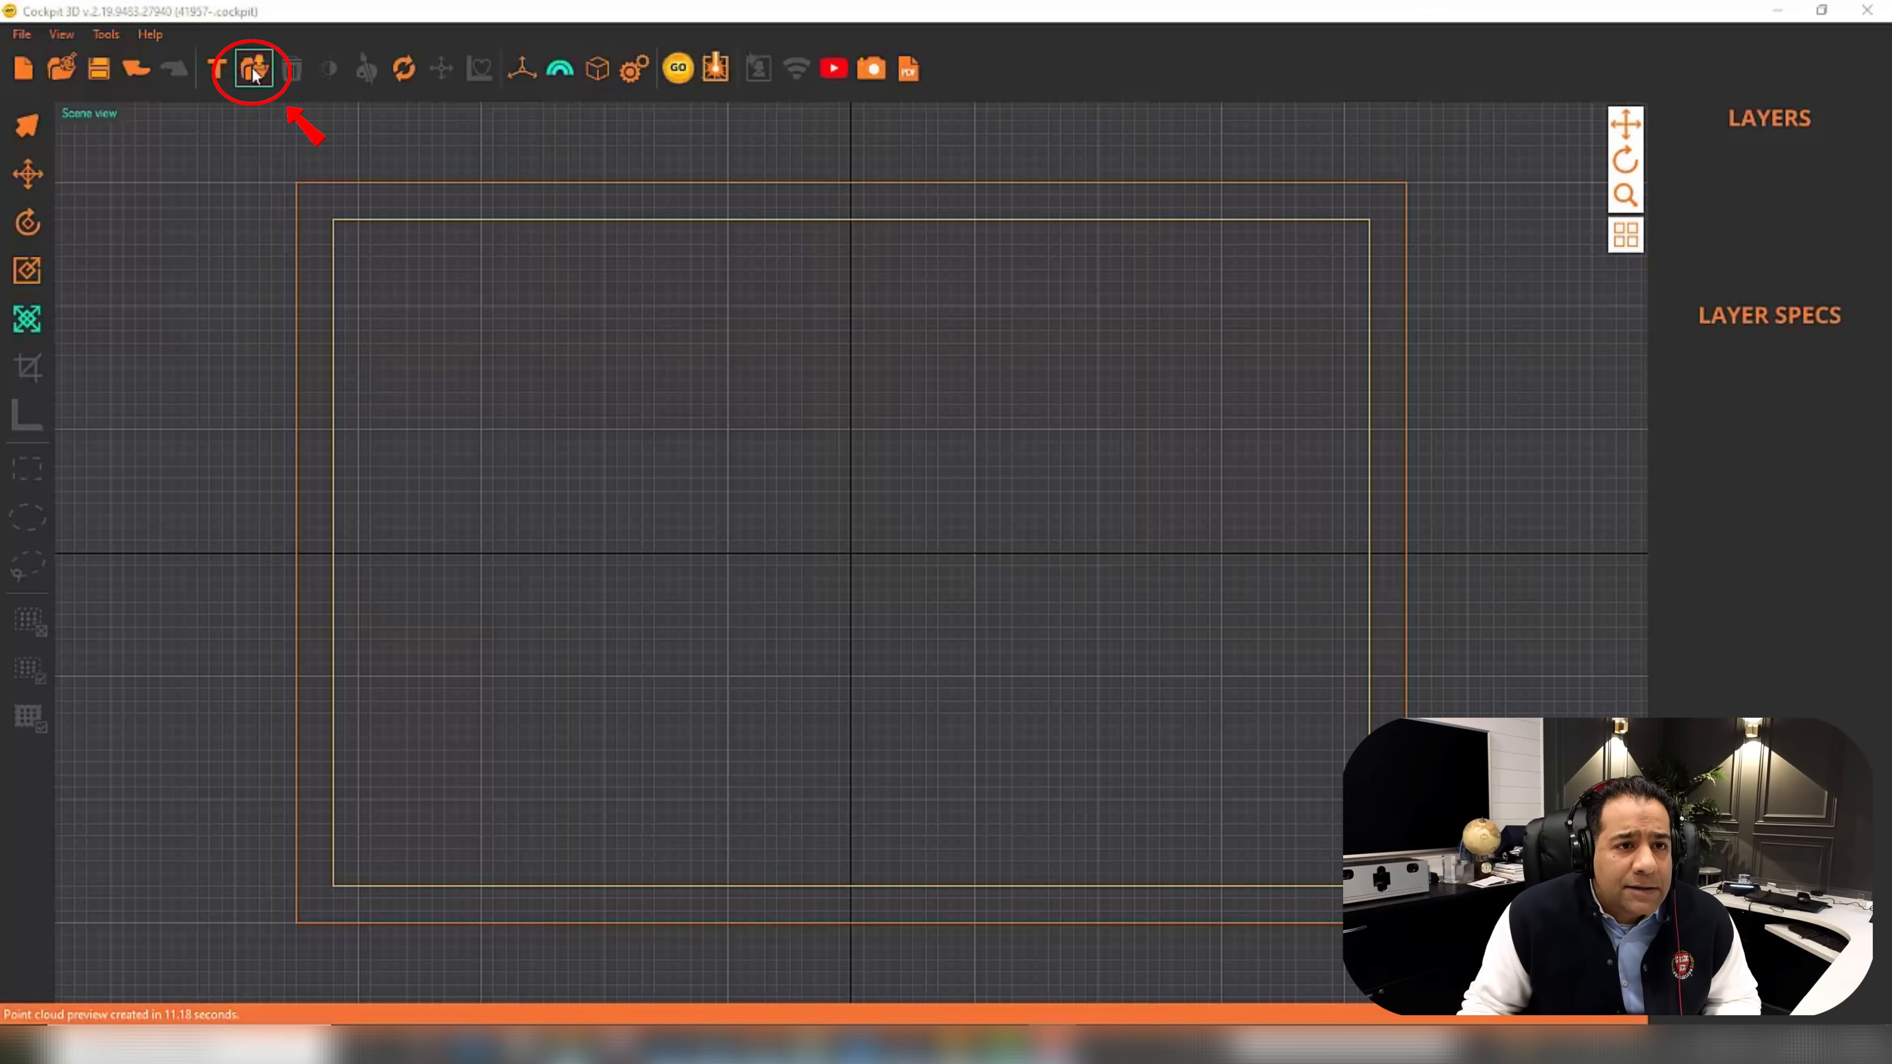
# Import the Fly Emirates logo image into the empty scene.
pyautogui.click(262, 74)
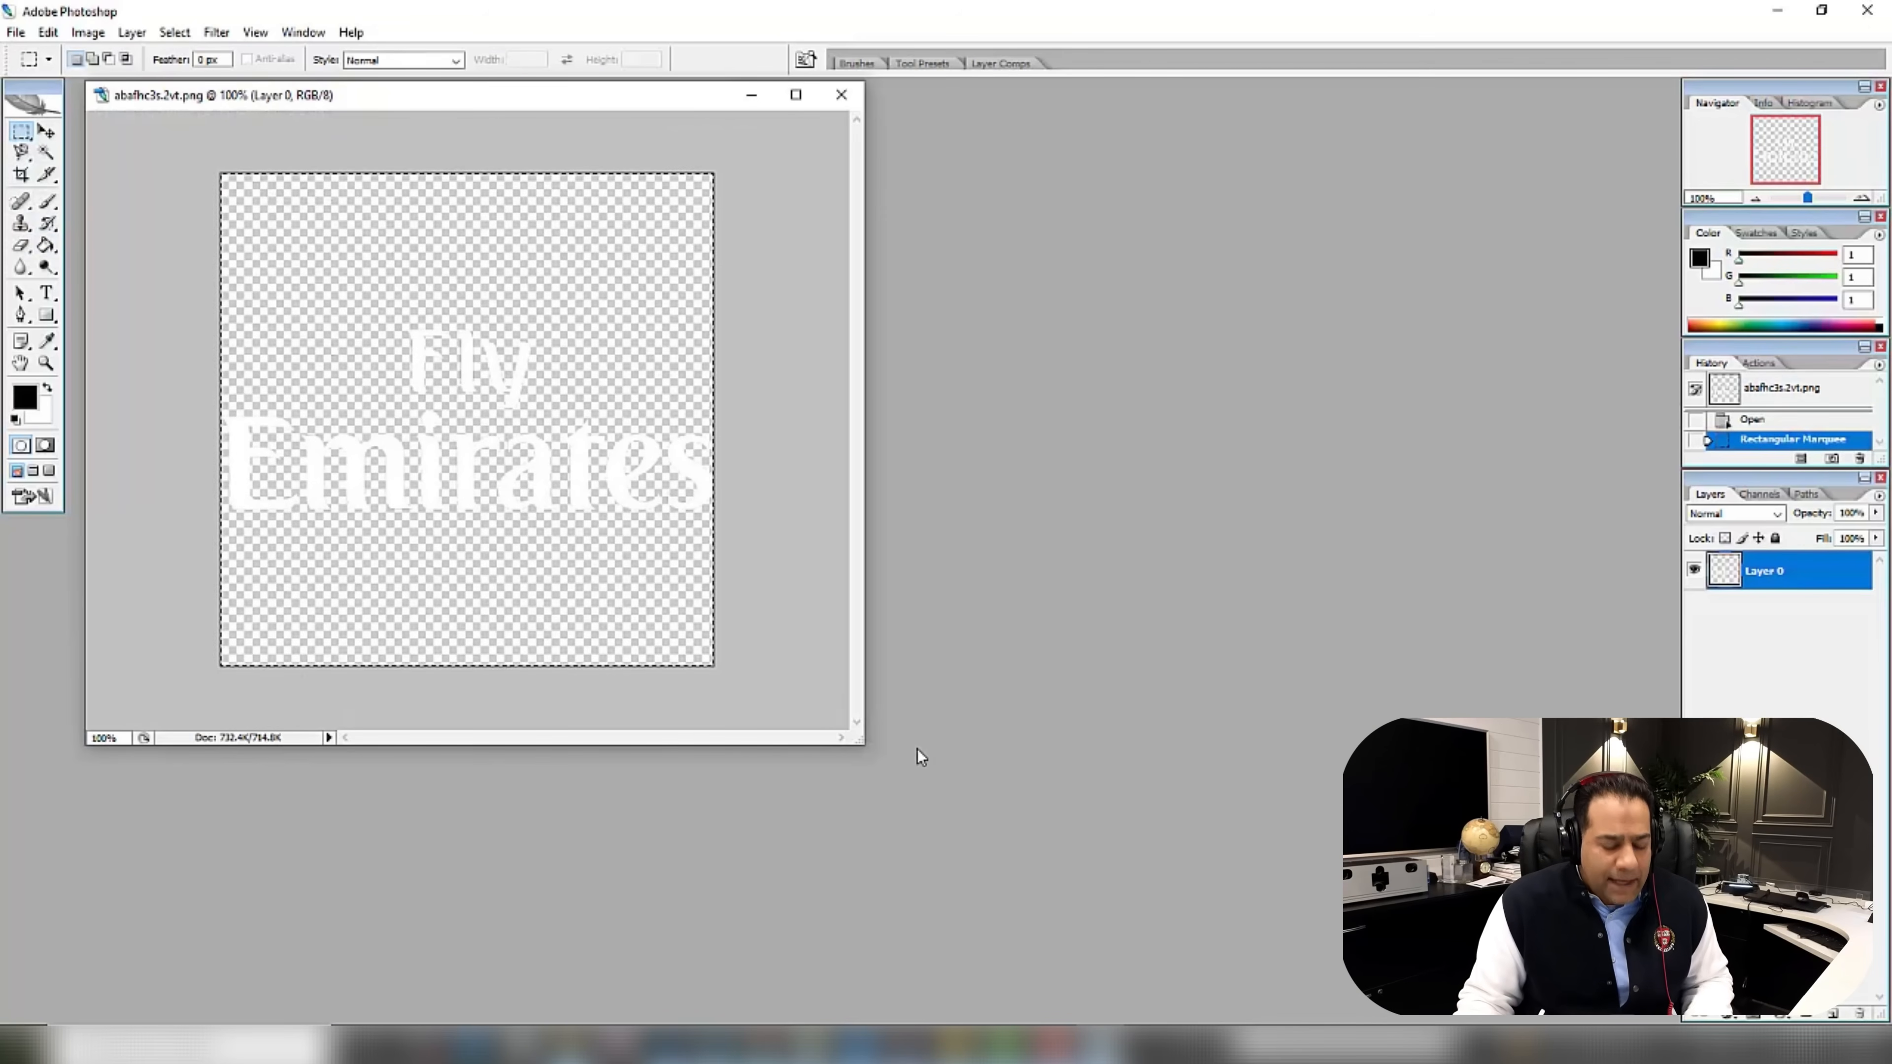
# In Photoshop, cut the white Fly Emirates lettering and fill the emptied layer with black foreground colour using the Paint Bucket.
pyautogui.hotkey('ctrl', 'x')
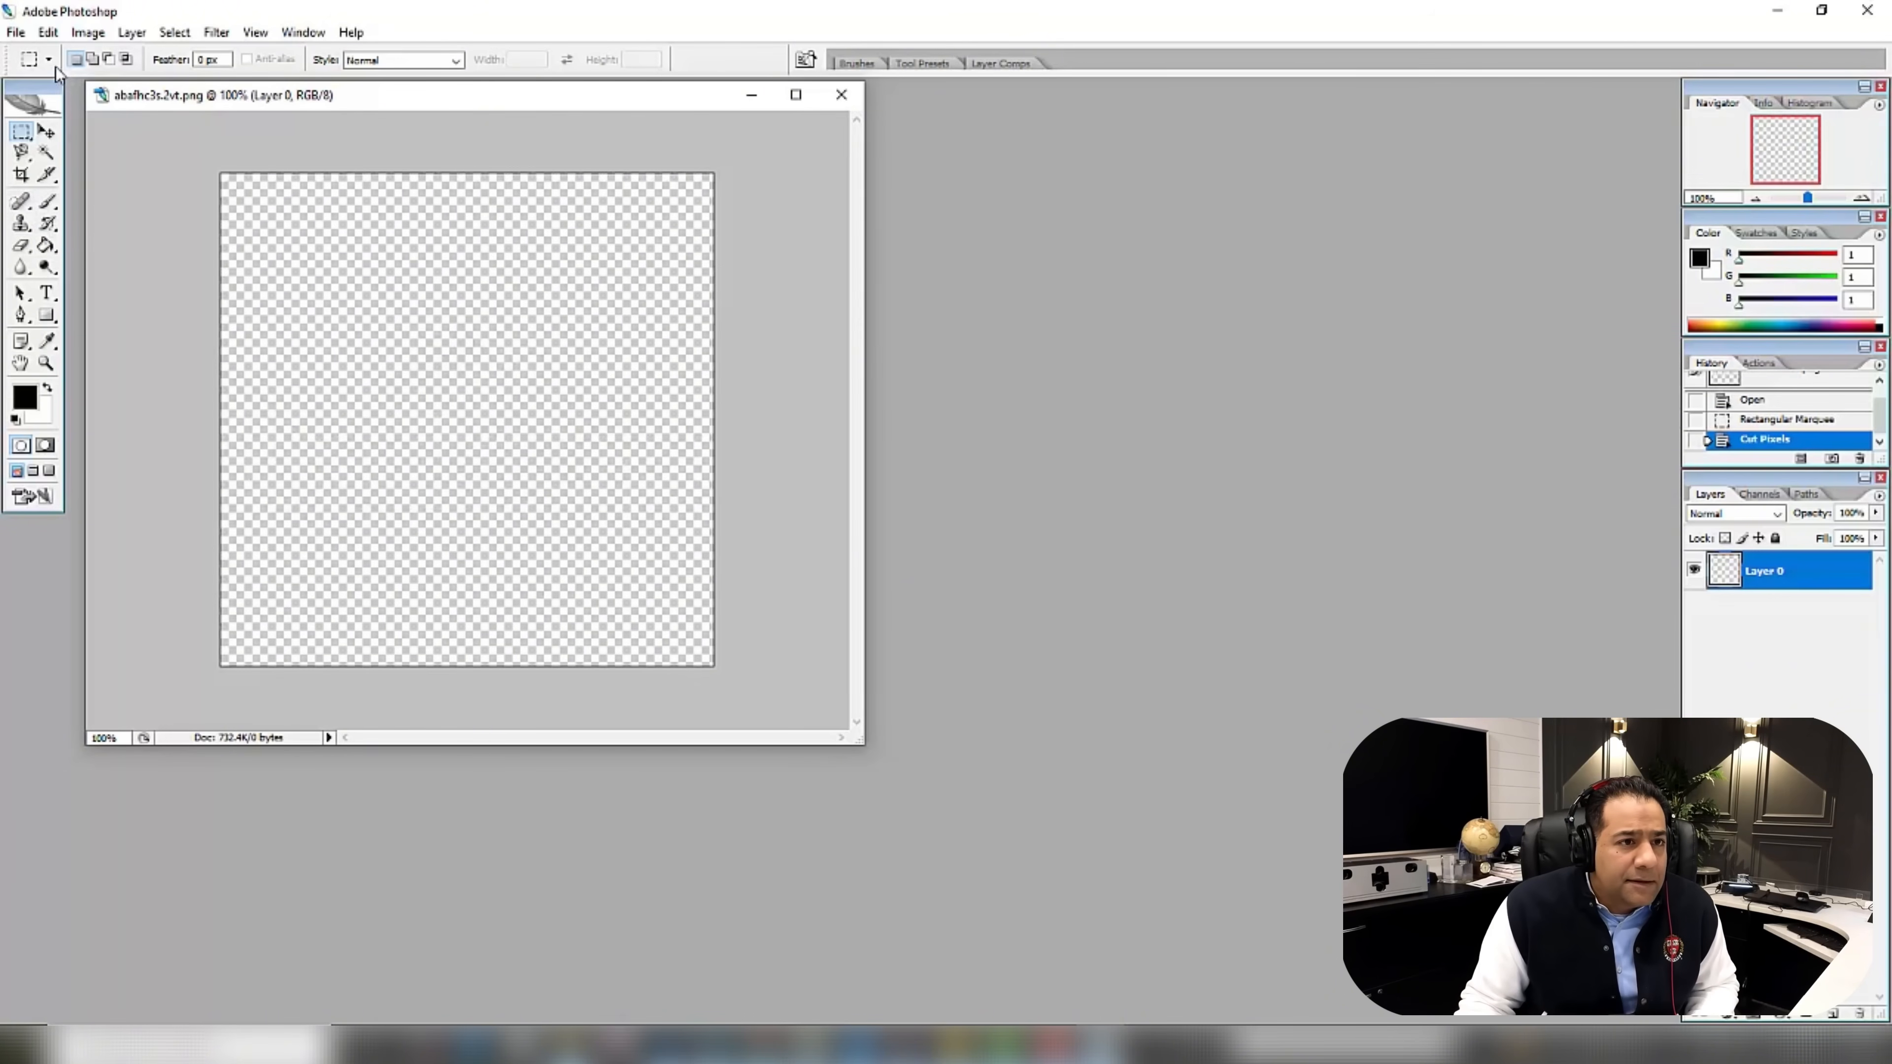
pyautogui.click(50, 61)
pyautogui.moveTo(223, 115); pyautogui.dragTo(223, 140)
pyautogui.click(97, 117)
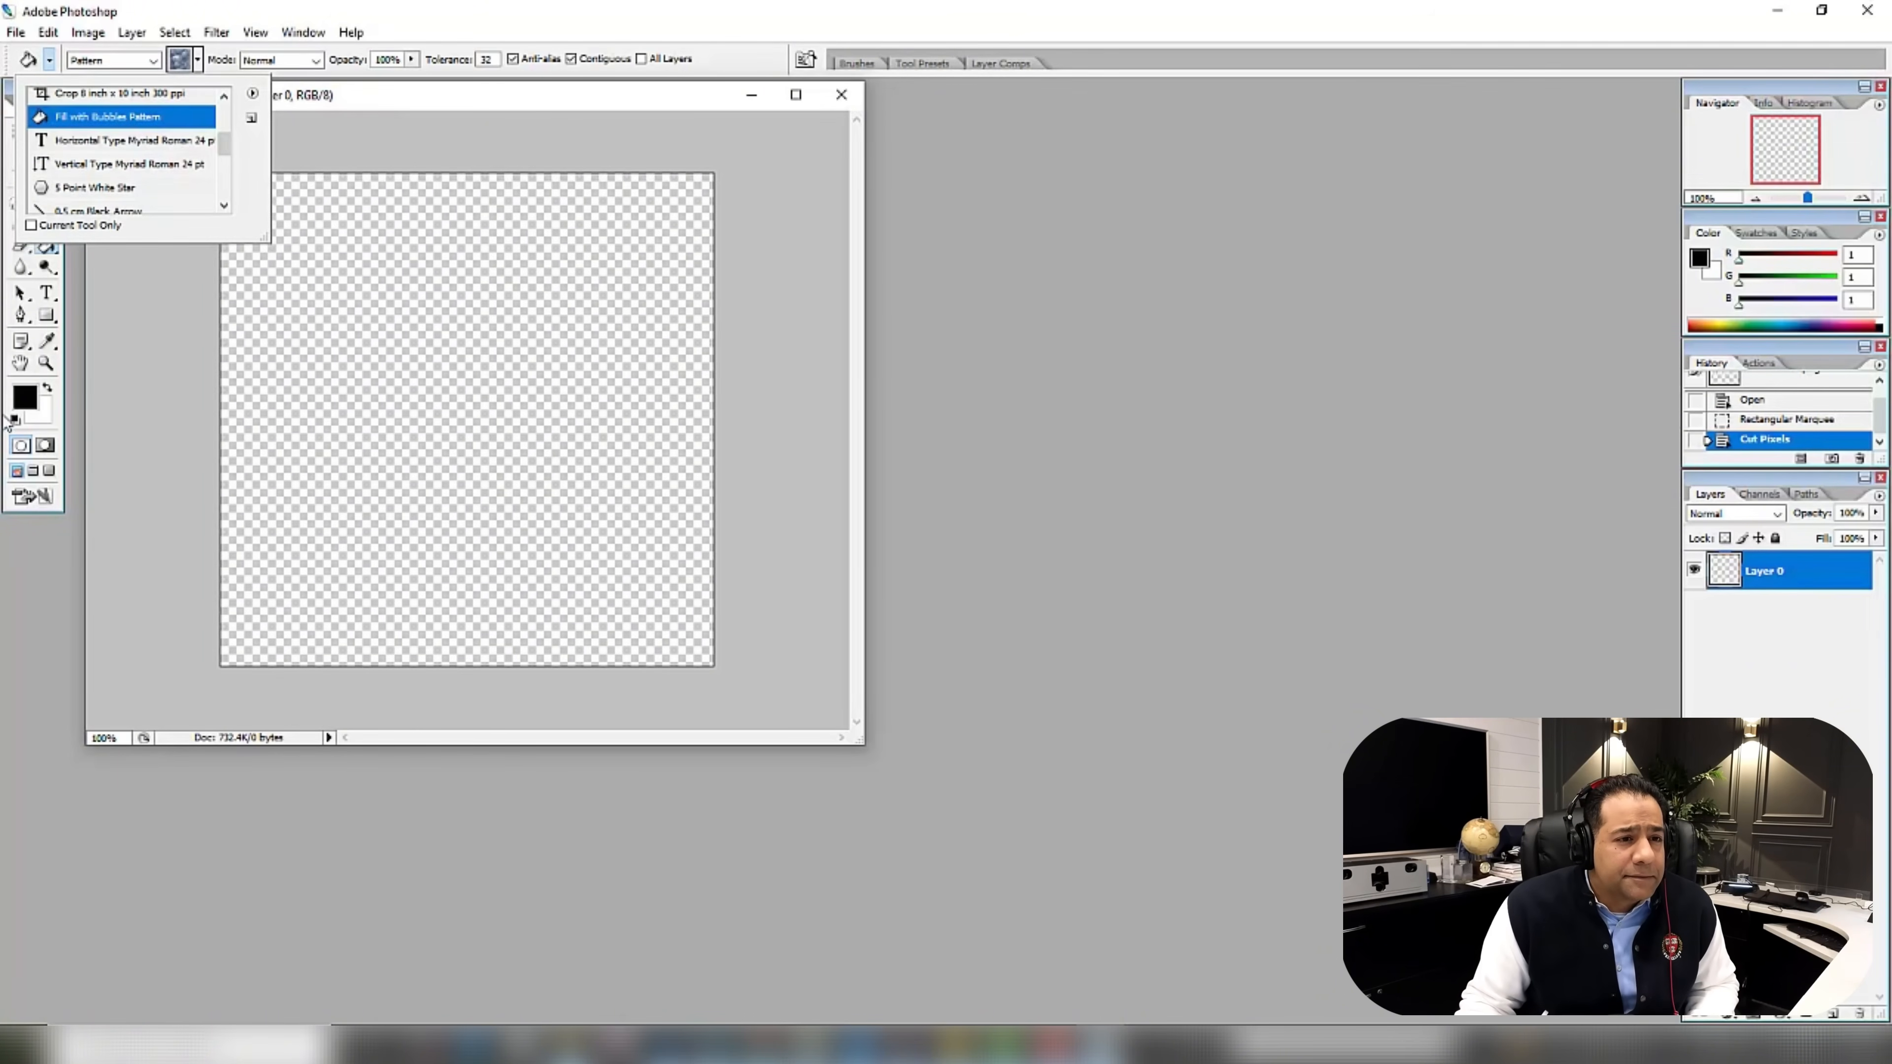
pyautogui.click(151, 61)
pyautogui.click(101, 79)
pyautogui.click(25, 397)
pyautogui.click(1162, 257)
pyautogui.click(671, 403)
# Paste the white lettering over the black background and merge the visible layers.
pyautogui.hotkey('ctrl', 'v')
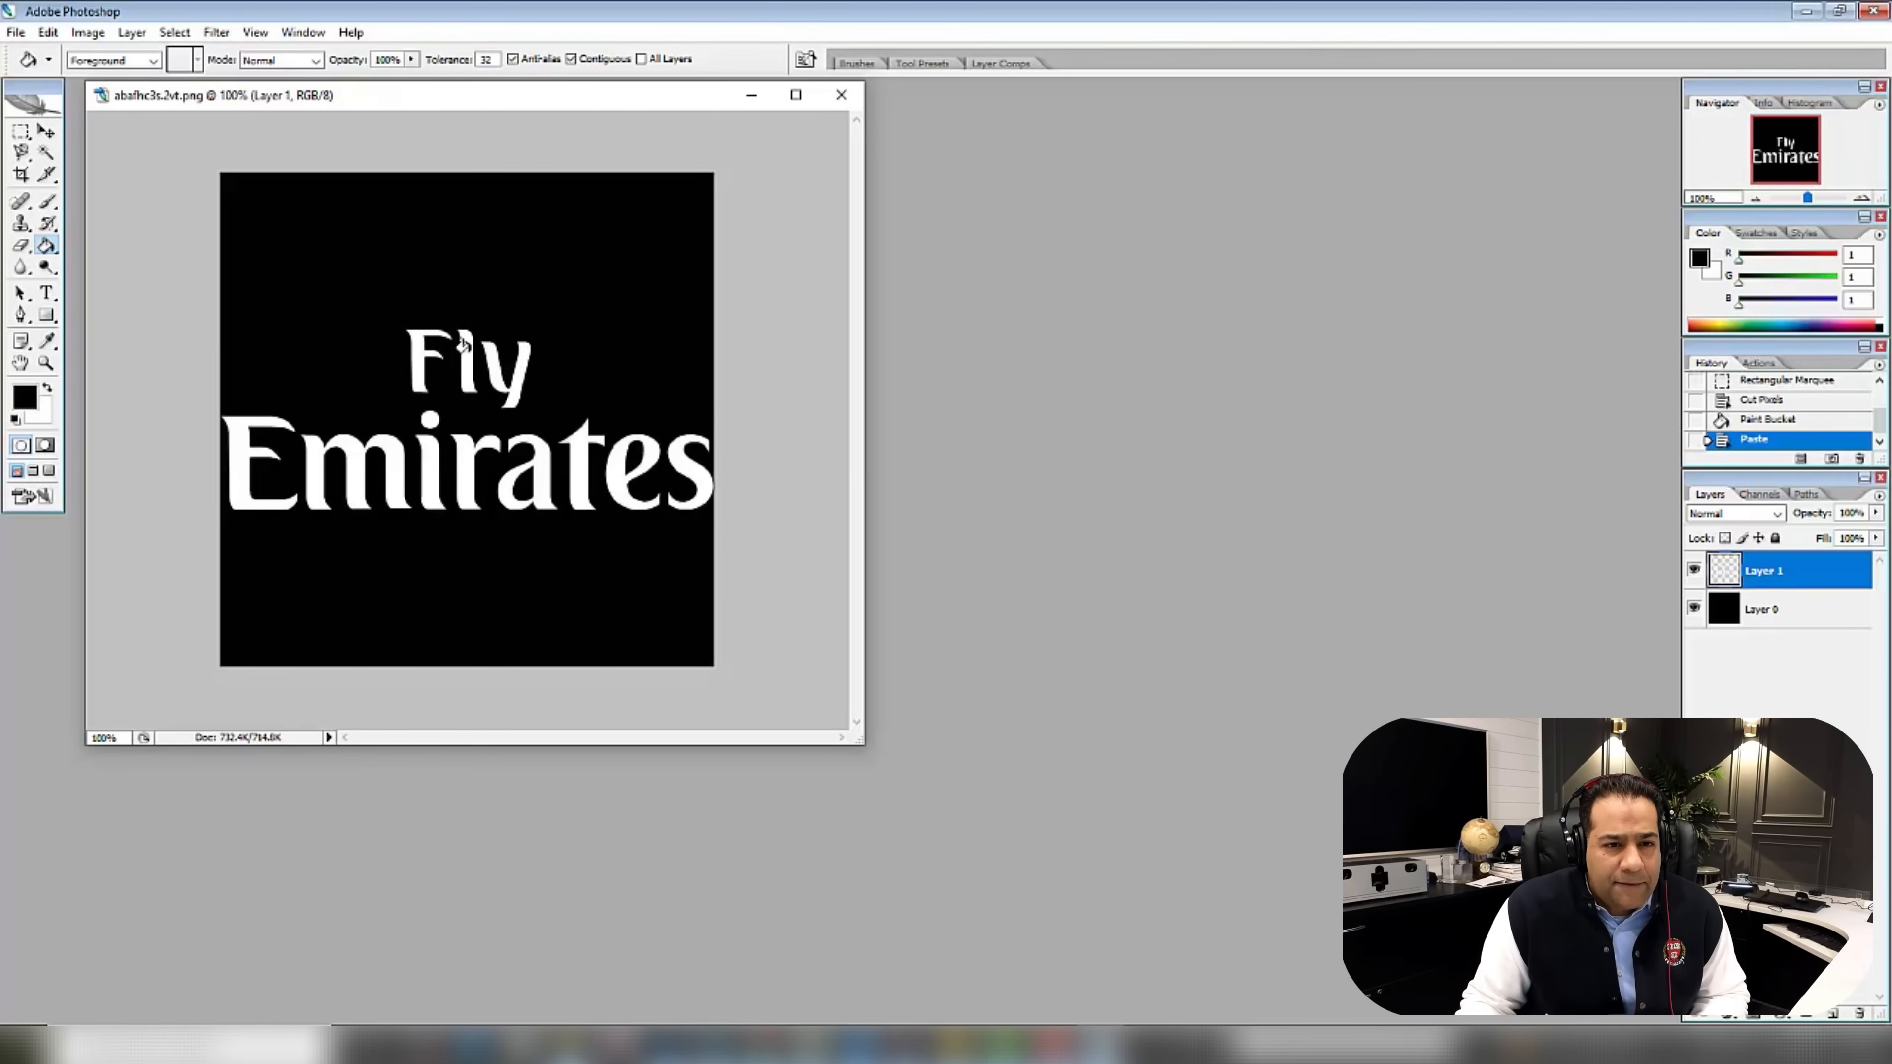
pyautogui.rightClick(1757, 632)
pyautogui.click(1594, 567)
pyautogui.rightClick(1741, 609)
pyautogui.click(1713, 568)
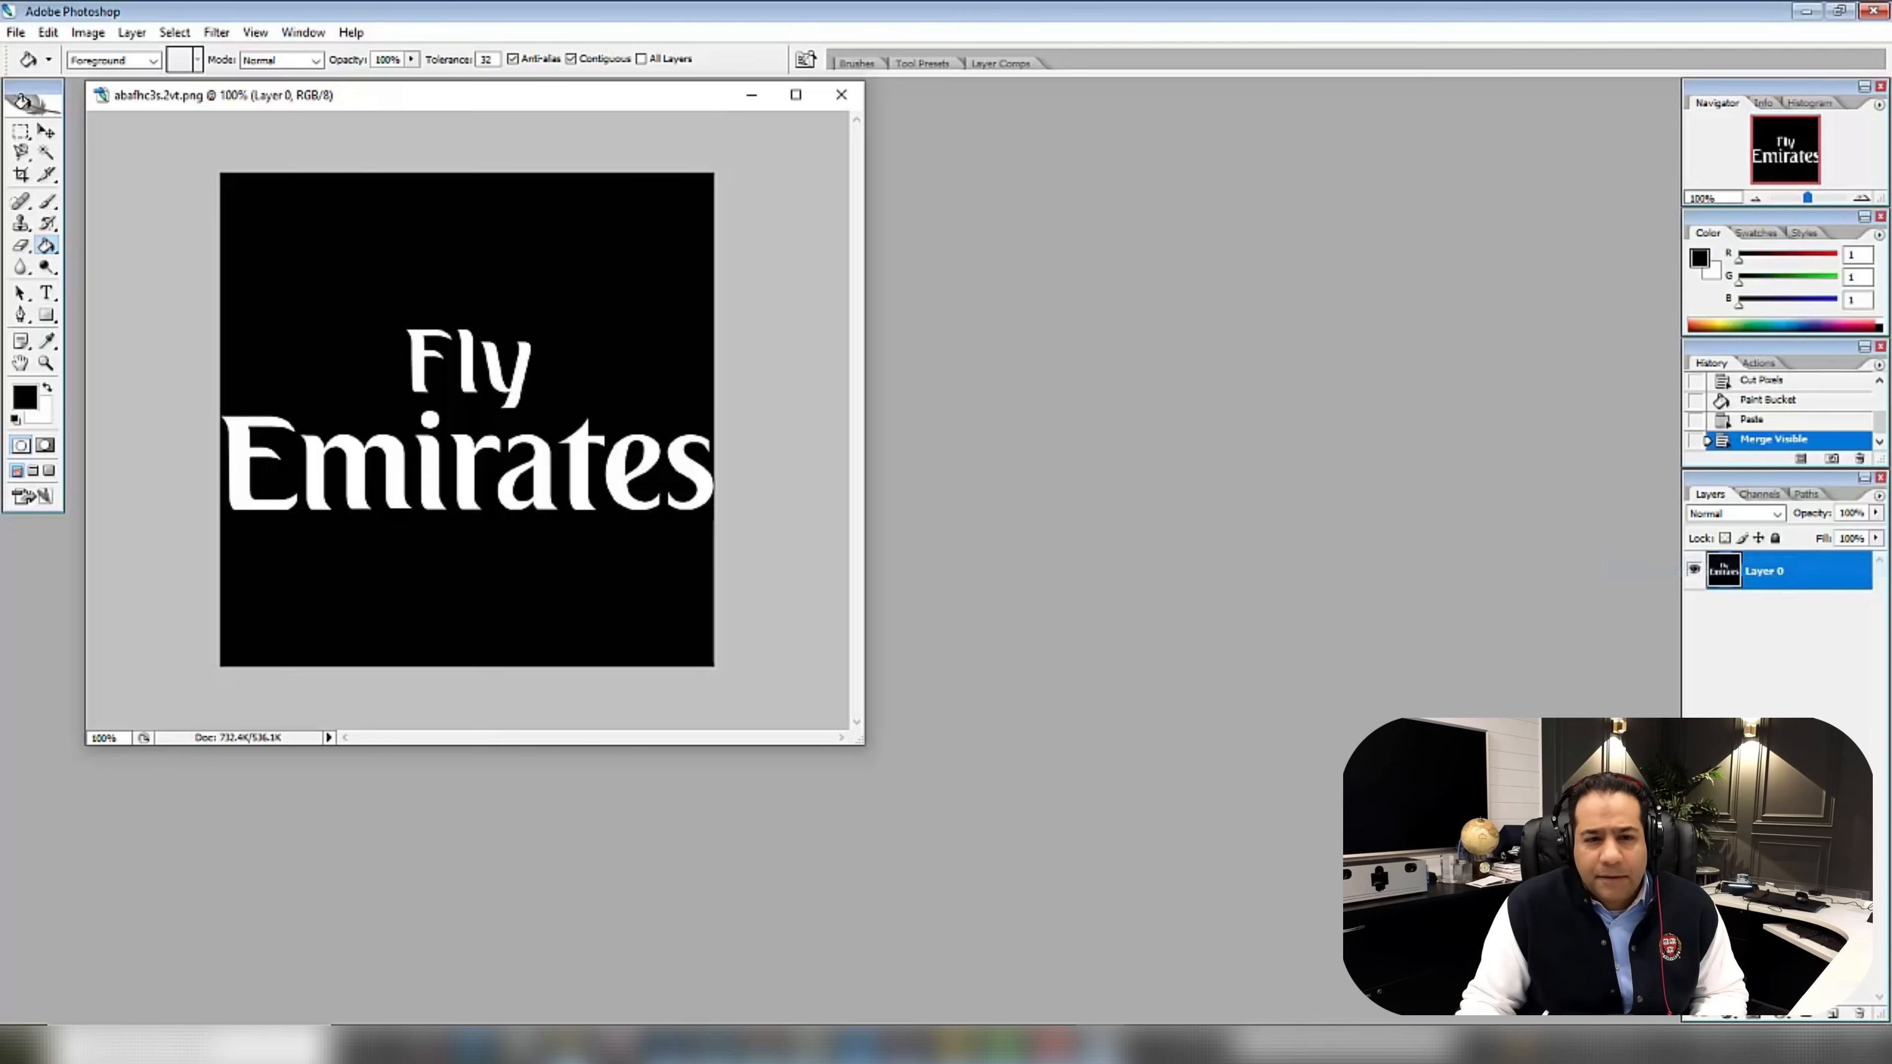
# Invert the merged logo's colours, switch back to Cockpit 3D and reimport the image in the scene.
pyautogui.click(87, 32)
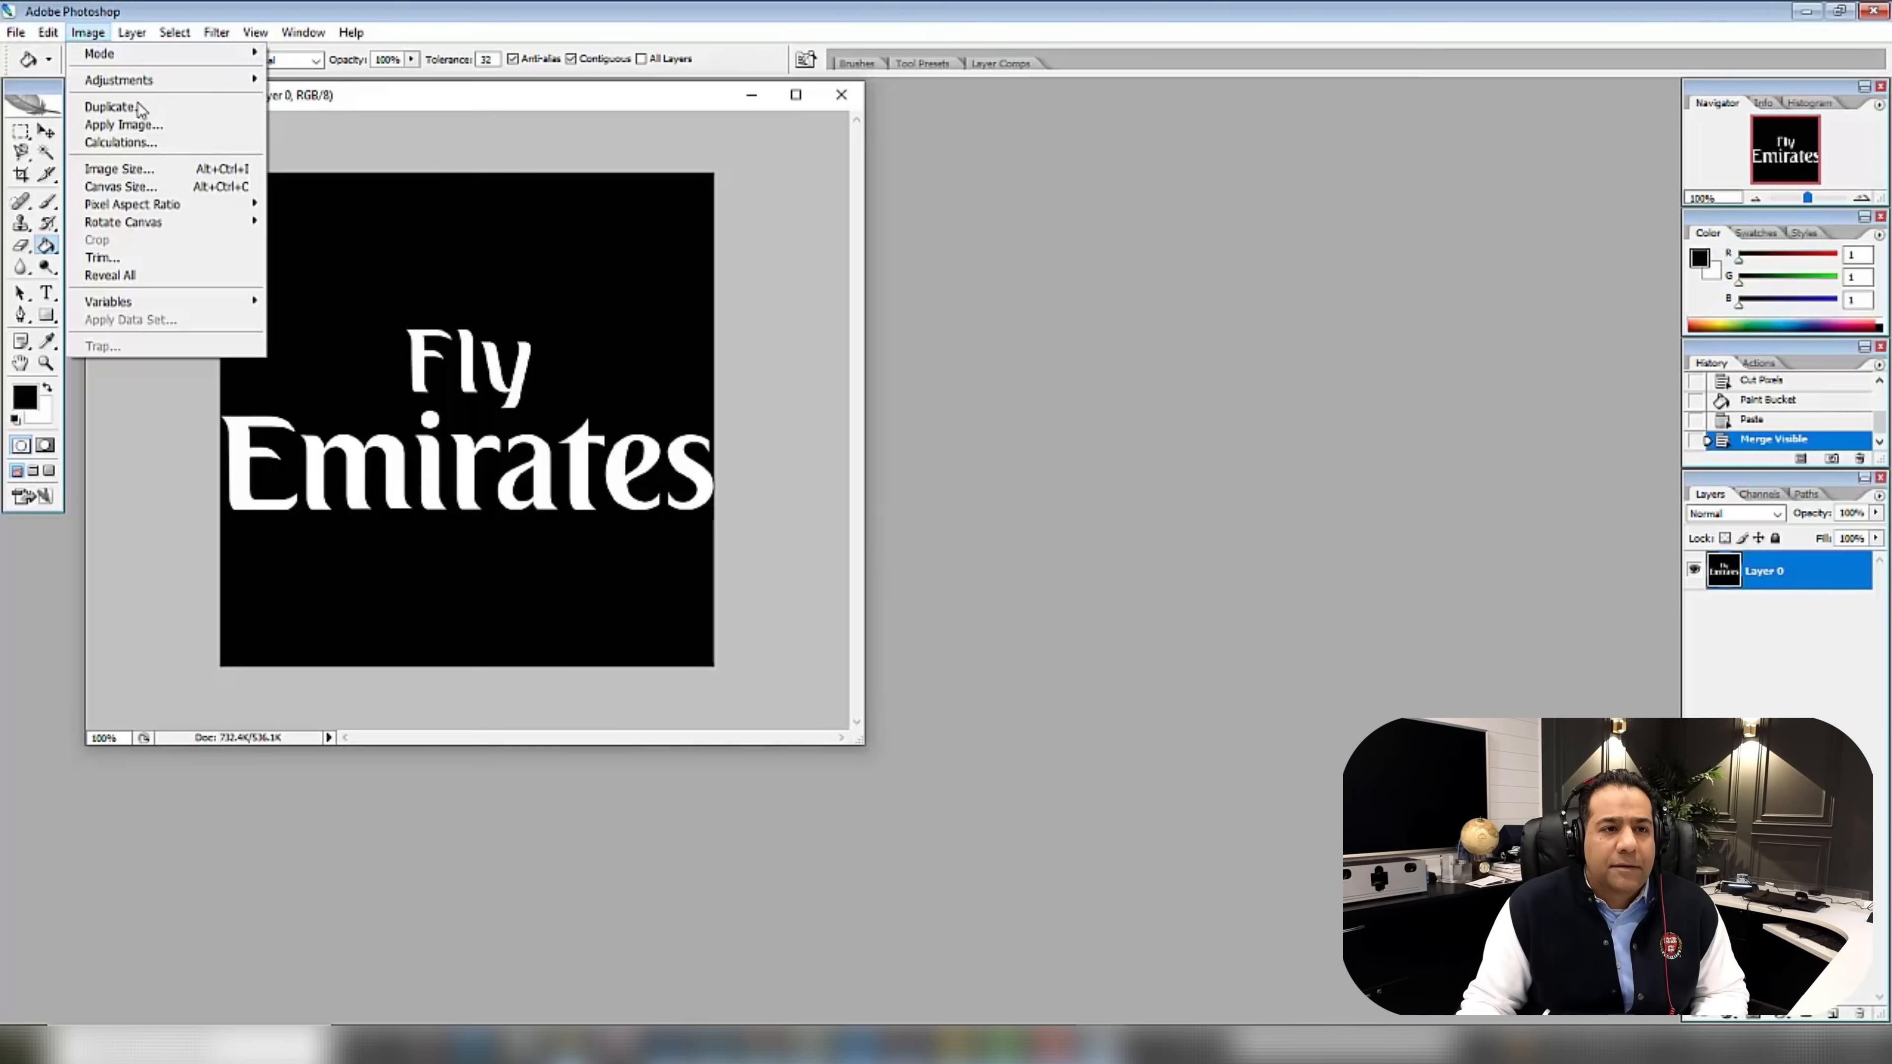
pyautogui.moveTo(104, 77)
pyautogui.click(298, 389)
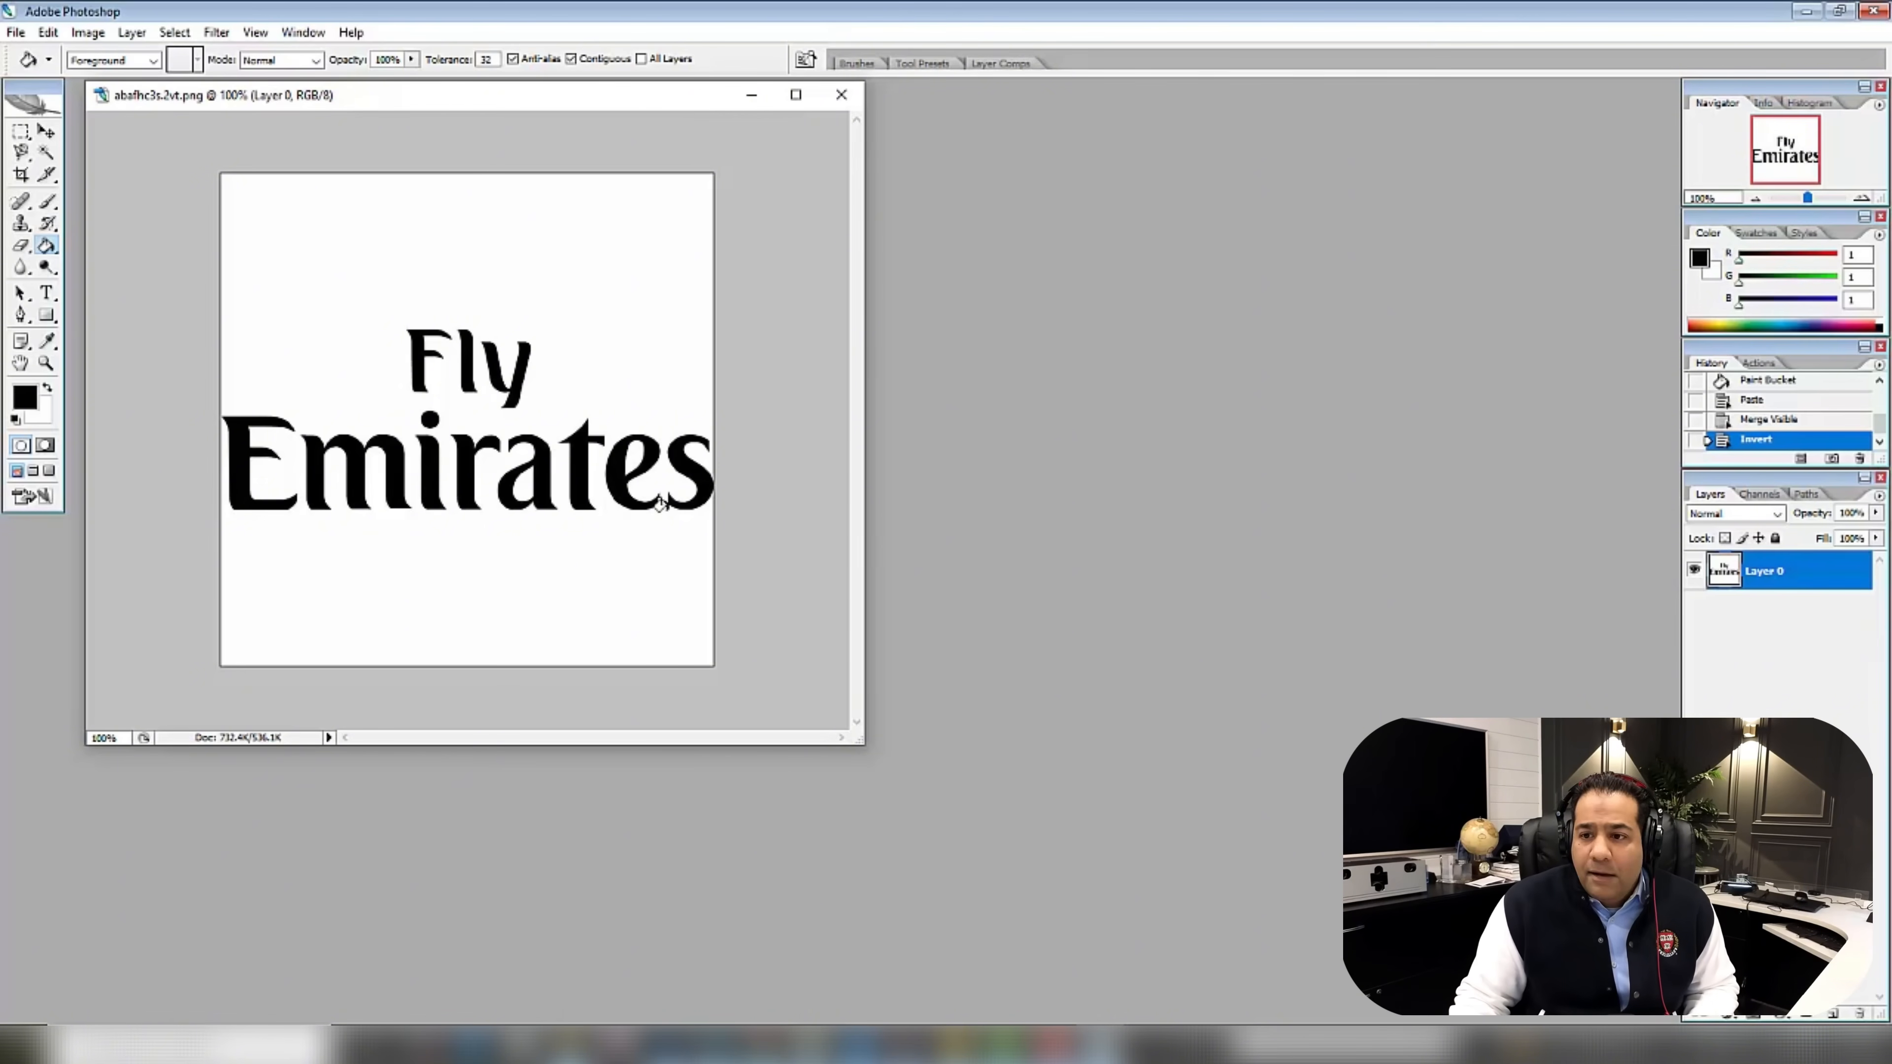
pyautogui.click(1807, 11)
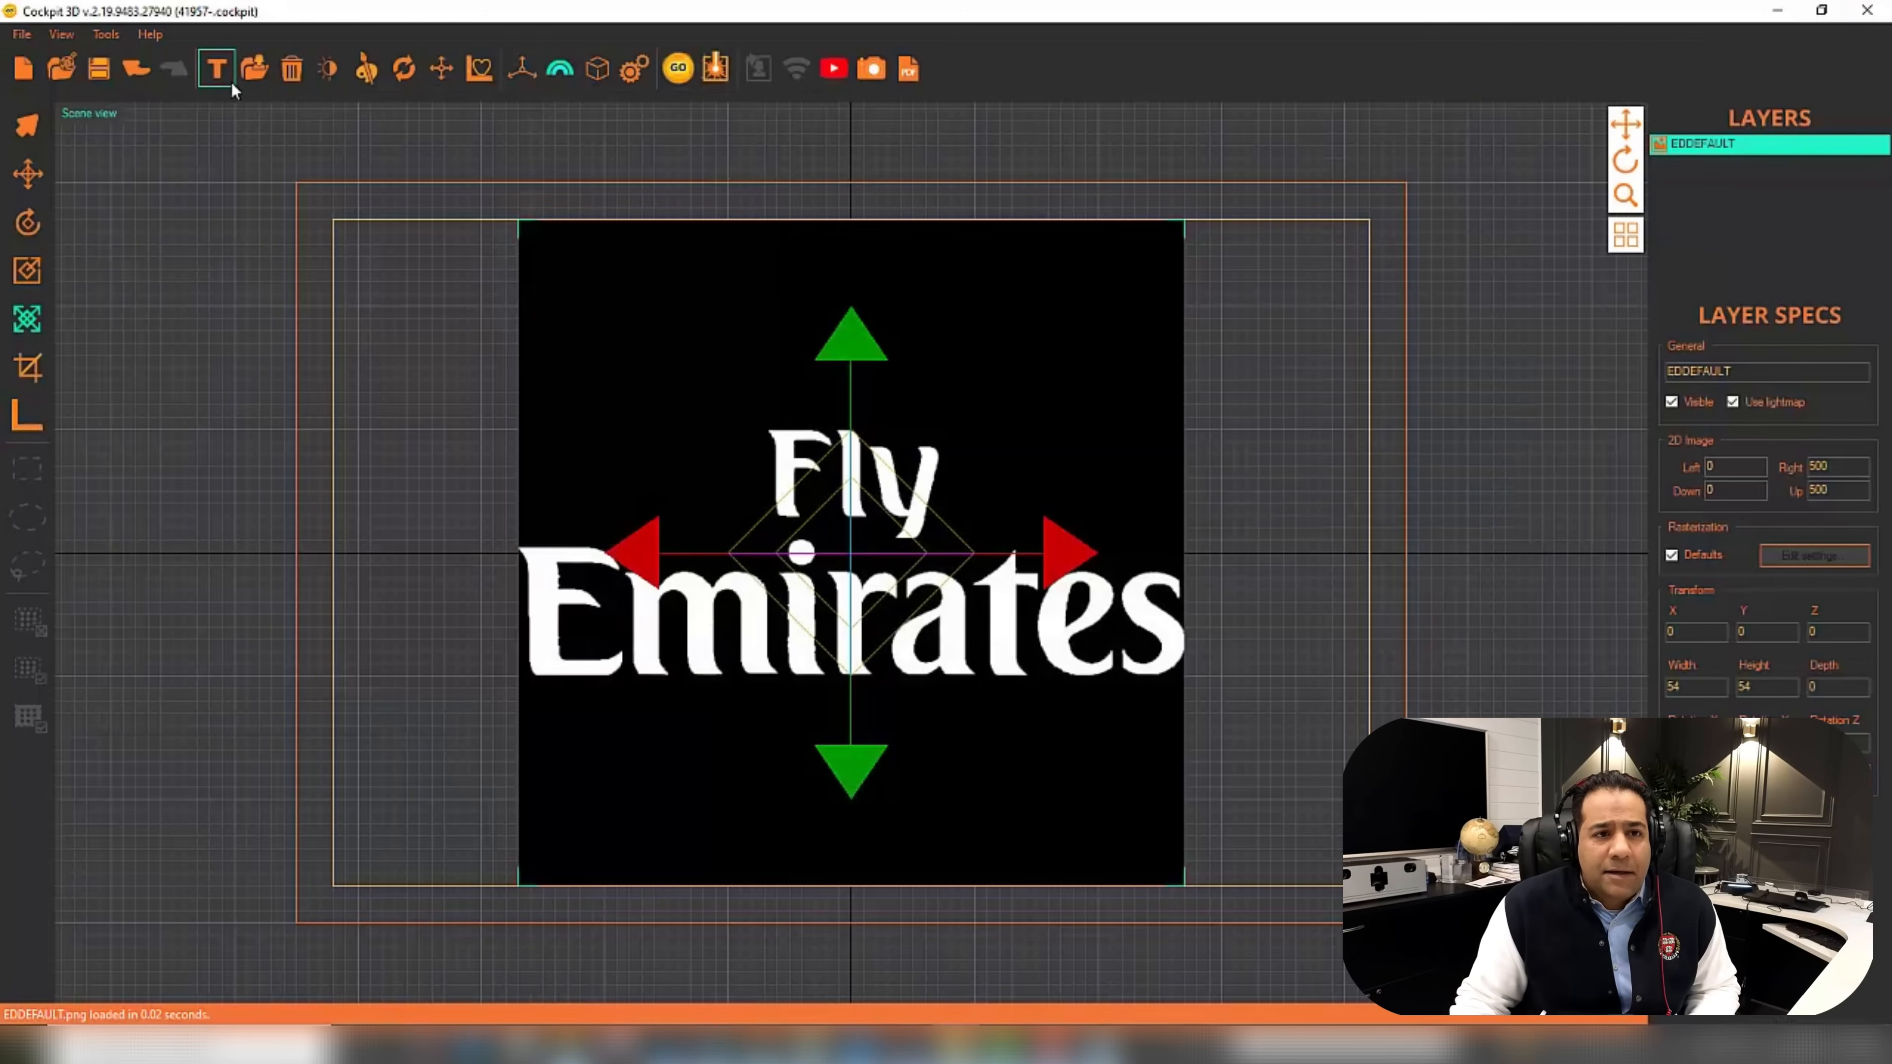
pyautogui.click(401, 71)
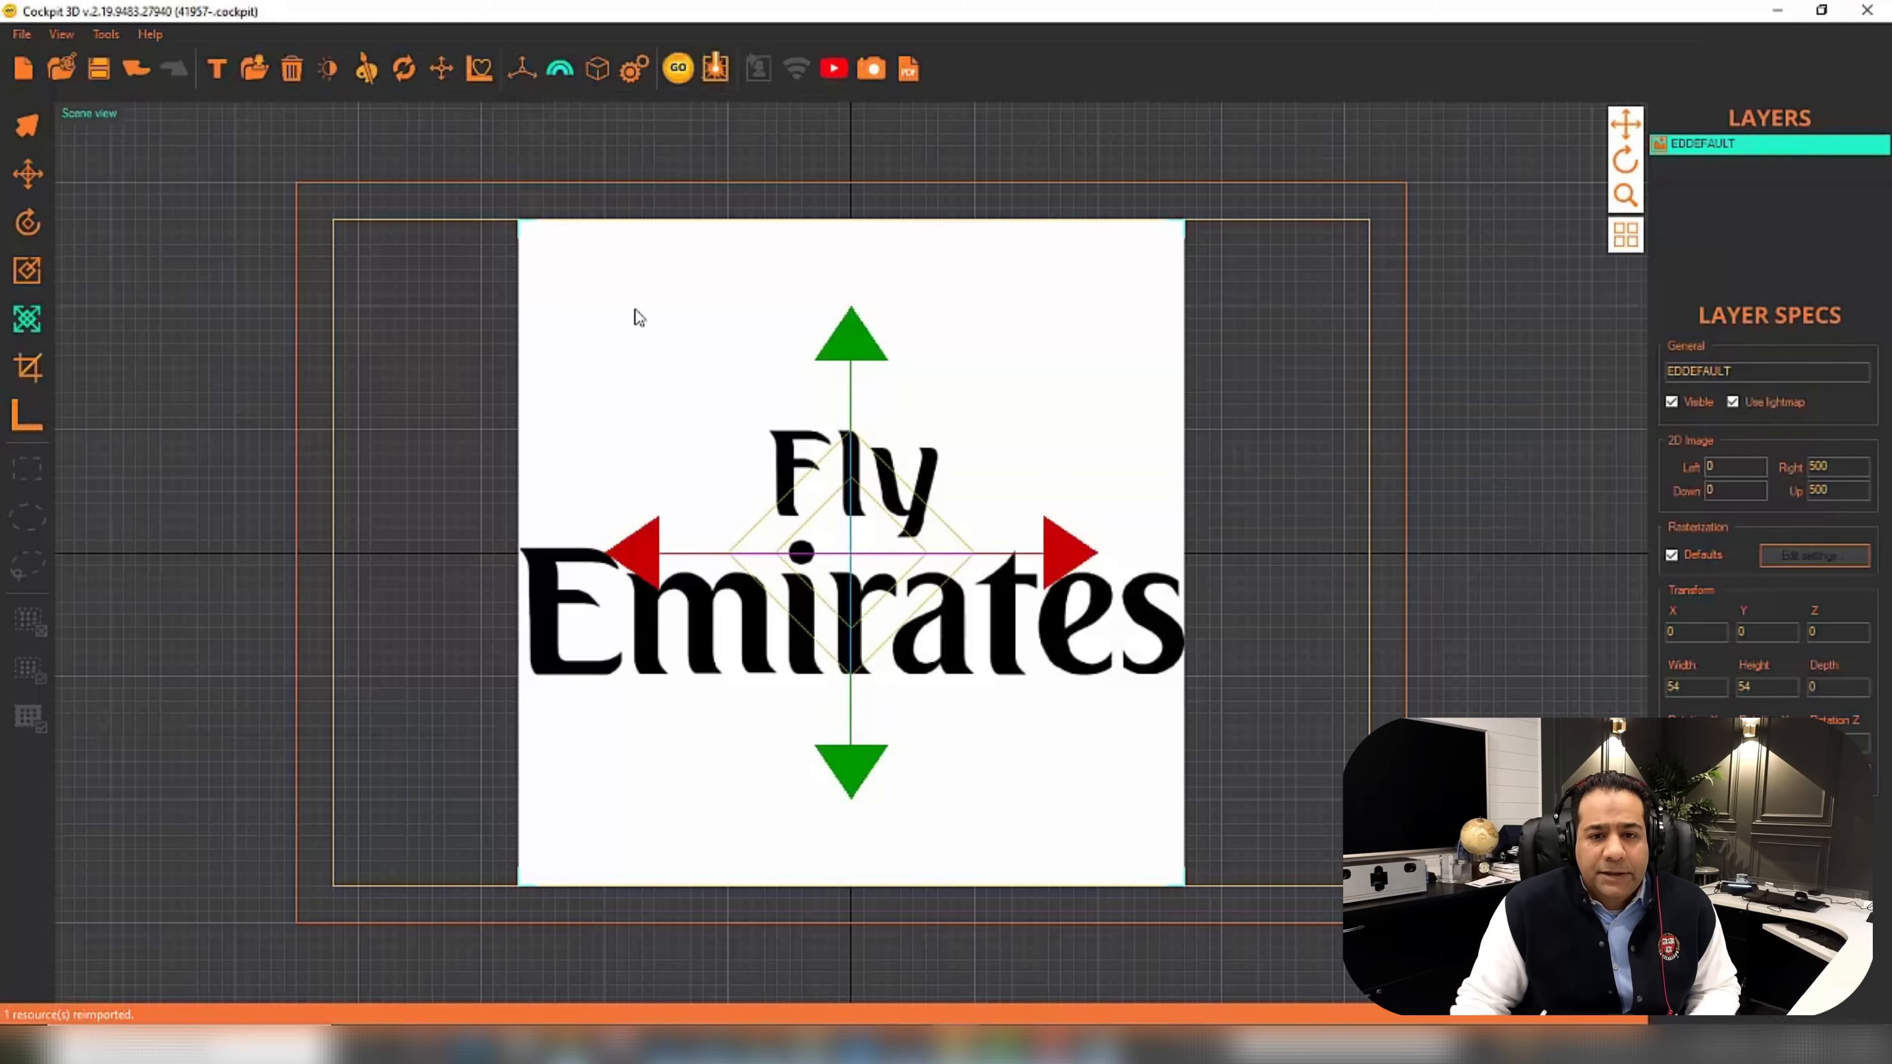
# Scale the logo layer uniformly to about 30.5 wide and high, and generate its point cloud preview.
pyautogui.click(26, 283)
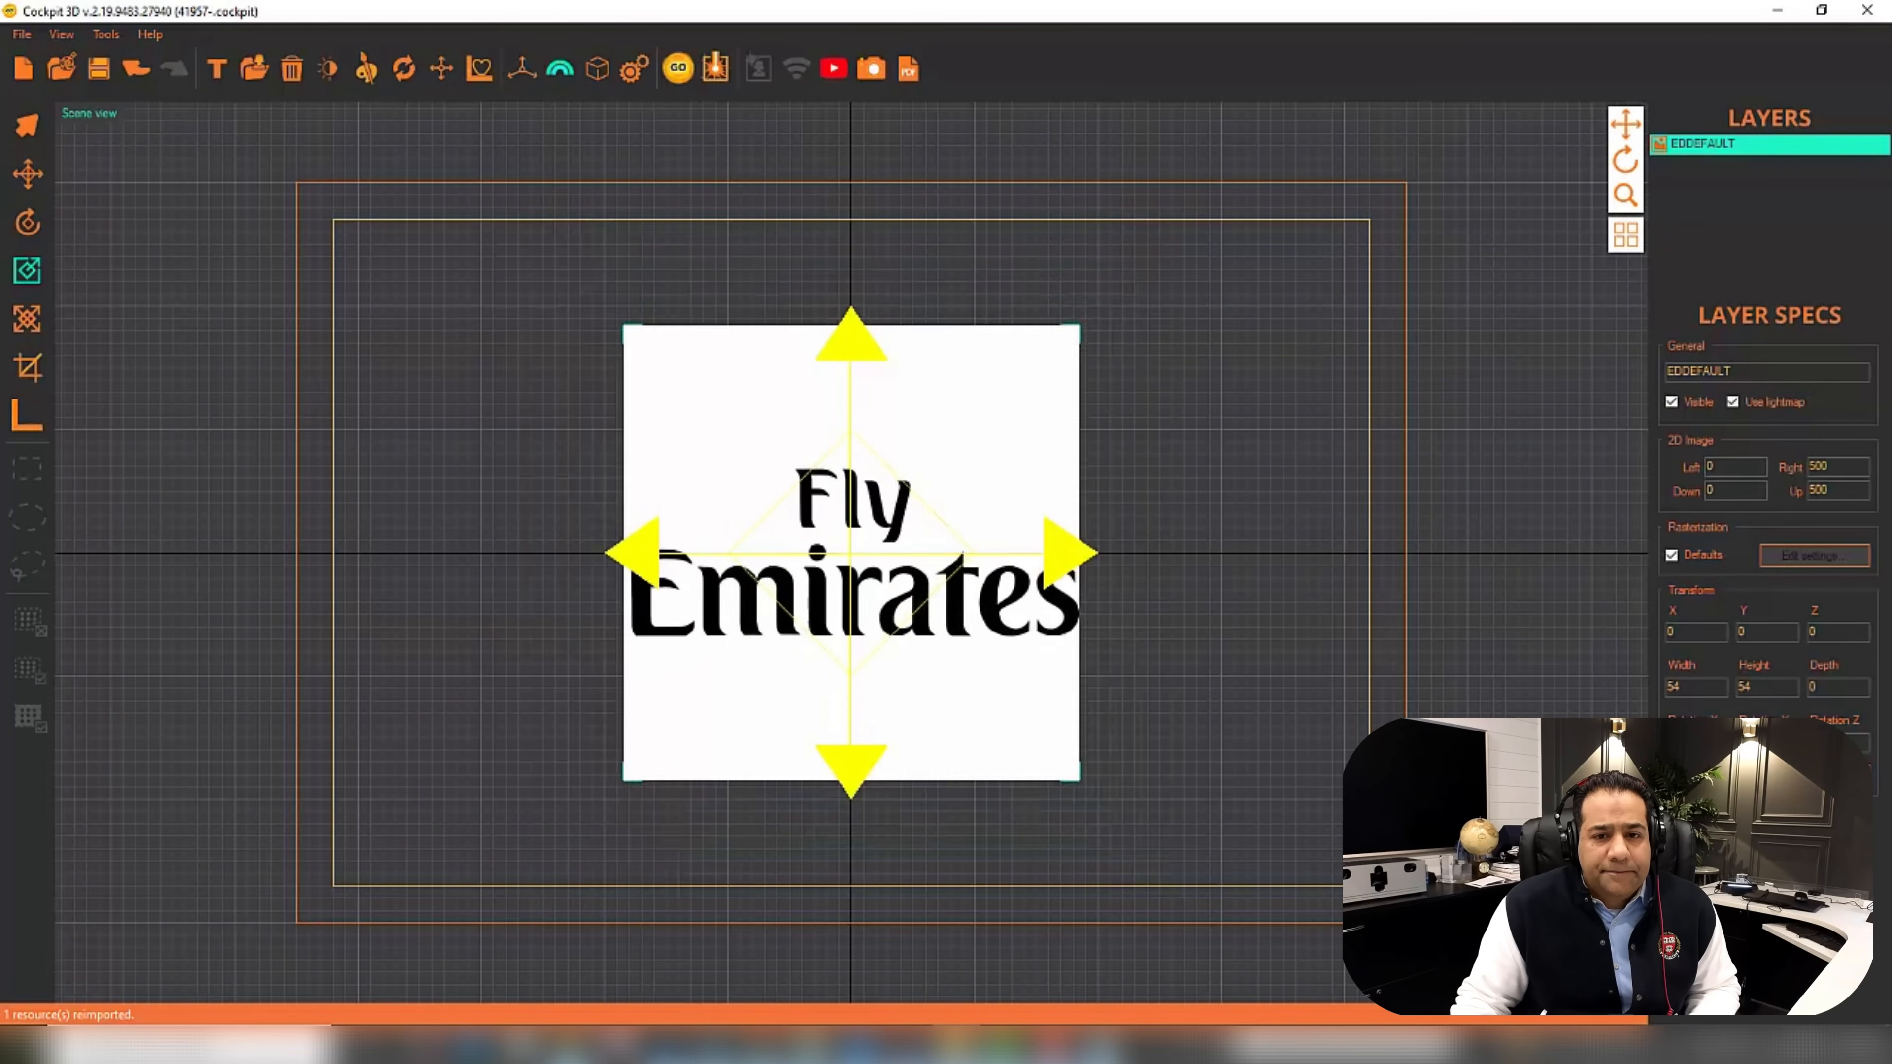
pyautogui.click(704, 74)
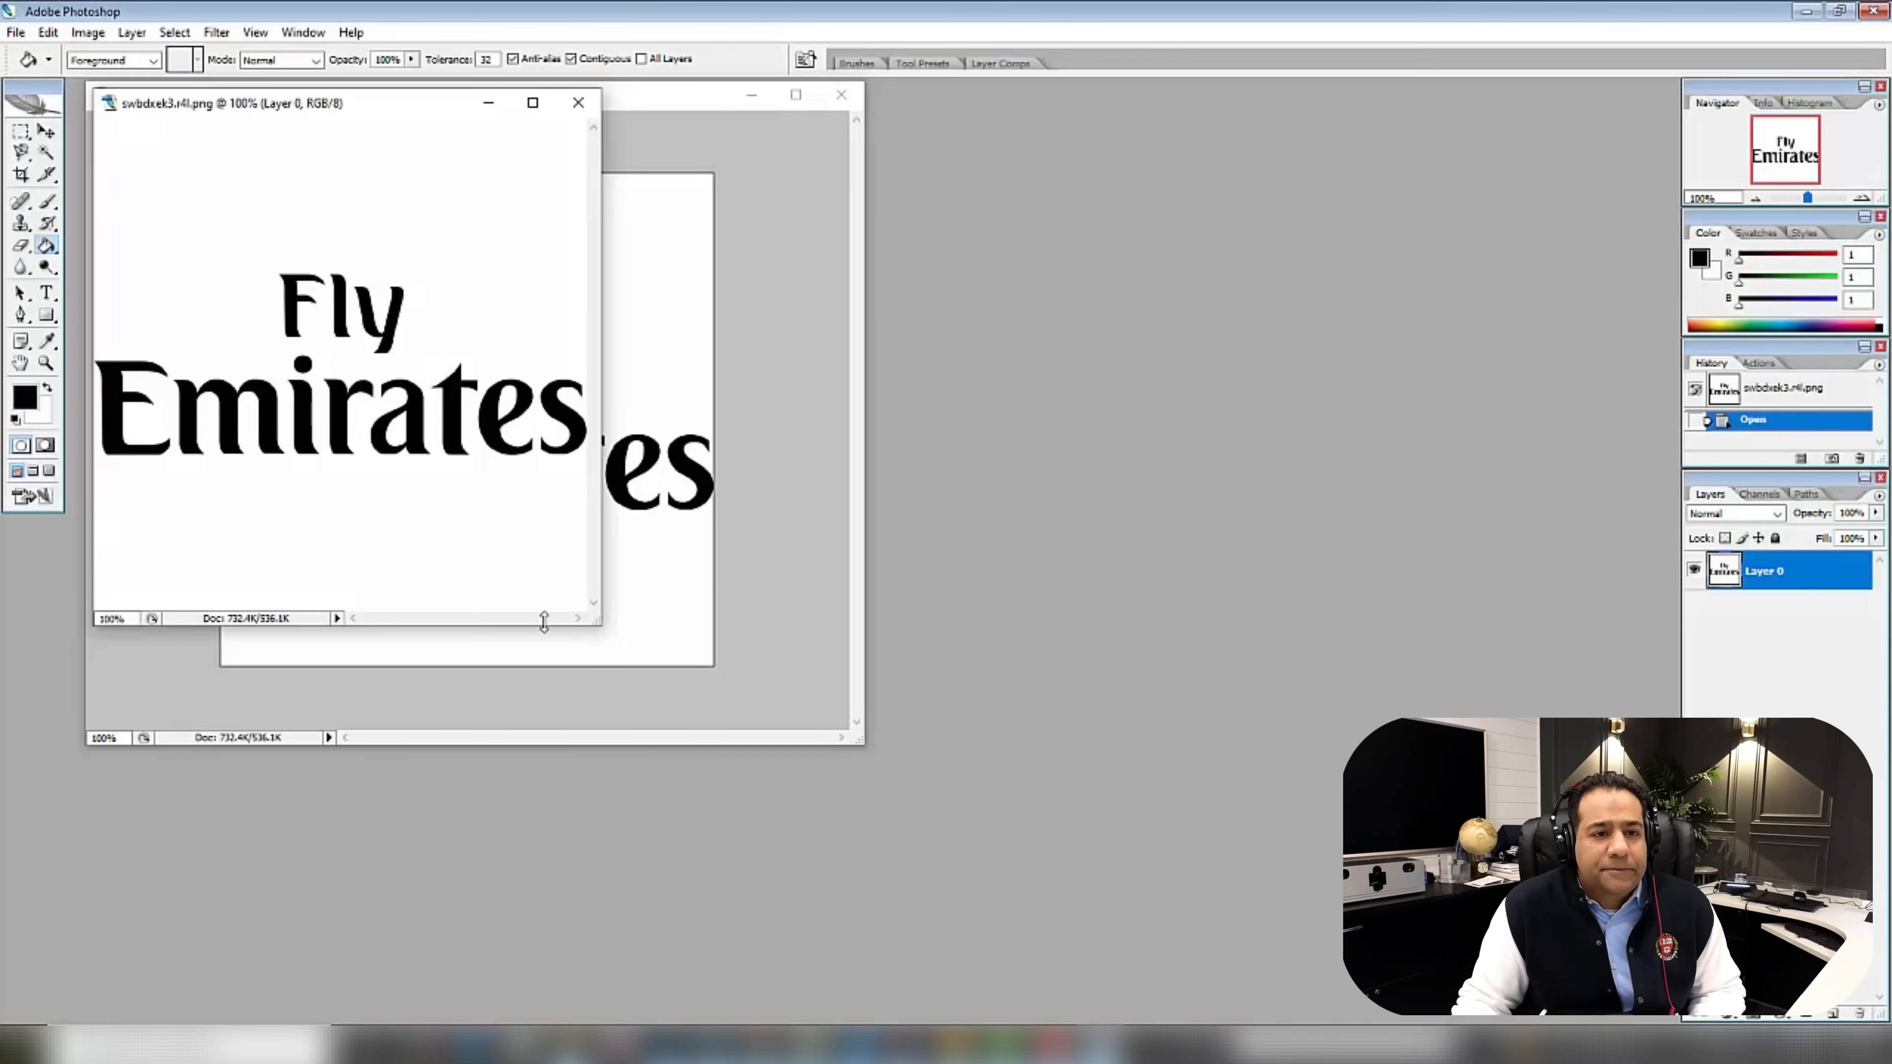
# Invert the logo back to white lettering on black in Photoshop and reimport it in Cockpit 3D.
pyautogui.click(87, 33)
pyautogui.moveTo(126, 80)
pyautogui.click(298, 399)
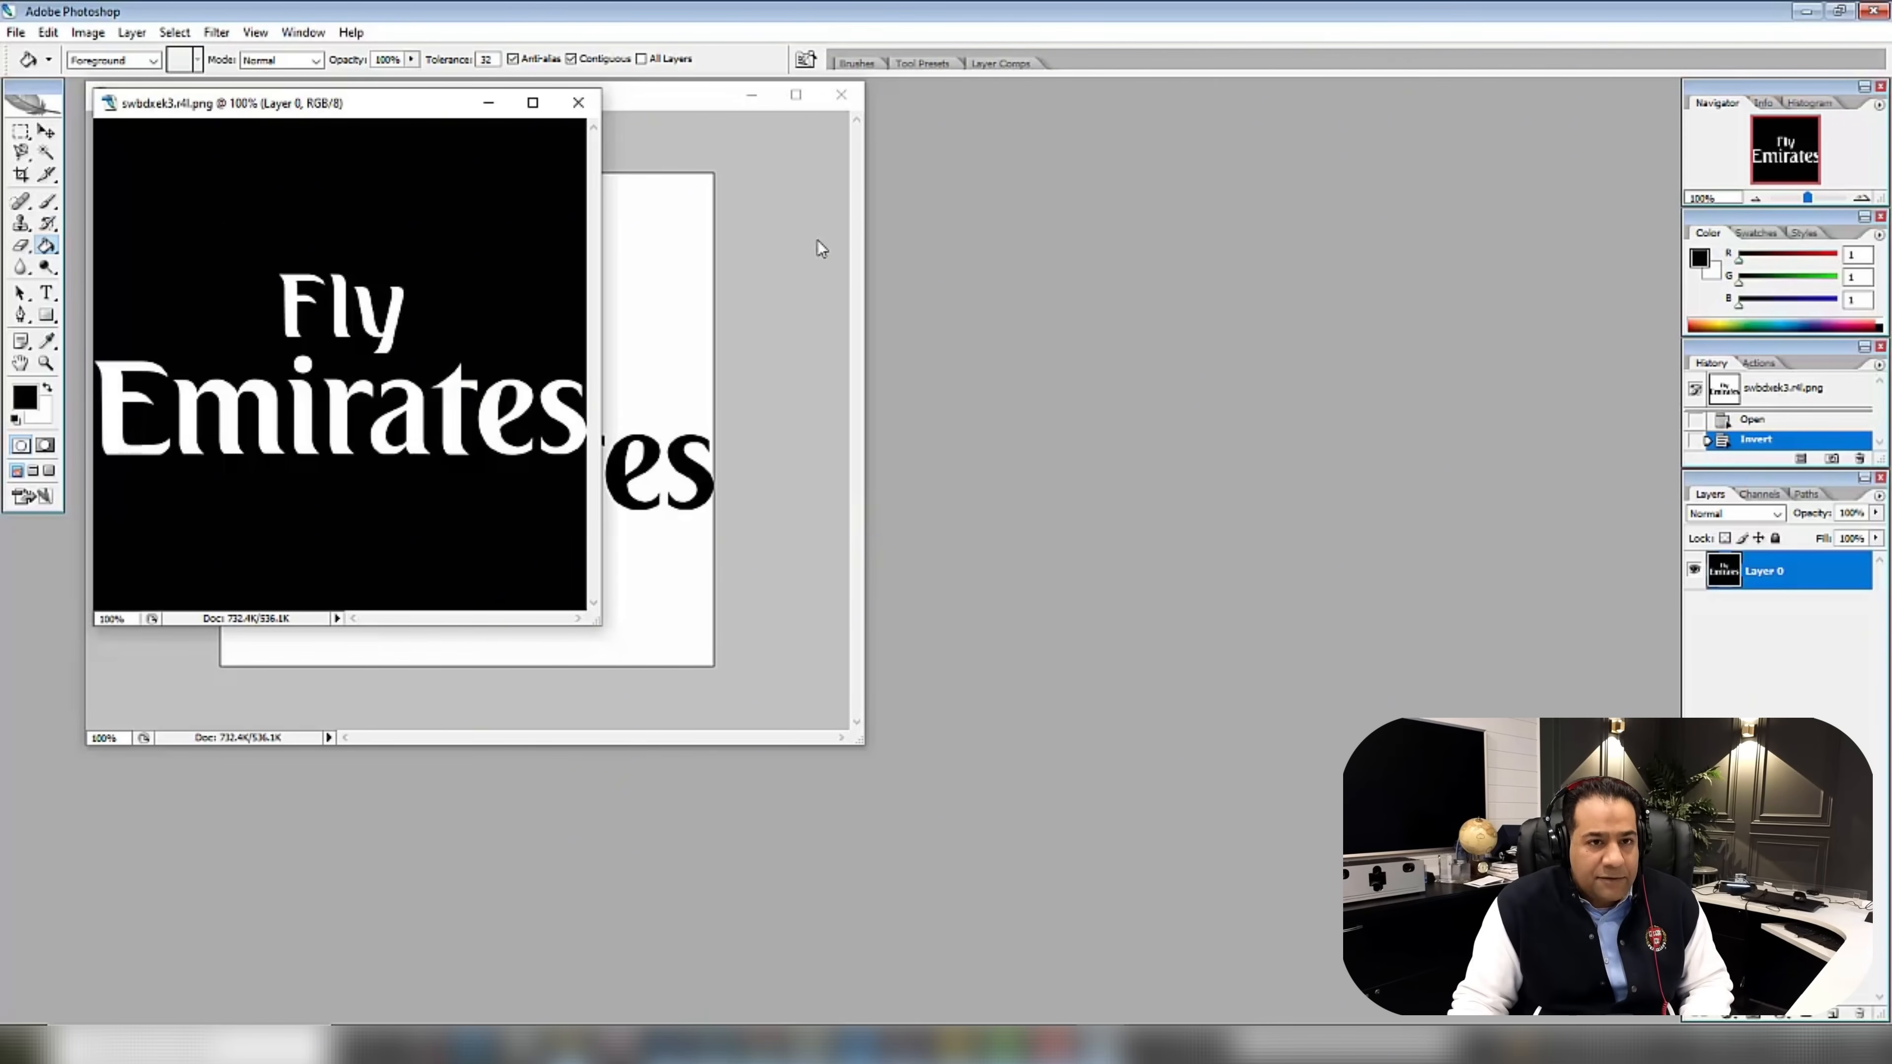
pyautogui.click(1807, 12)
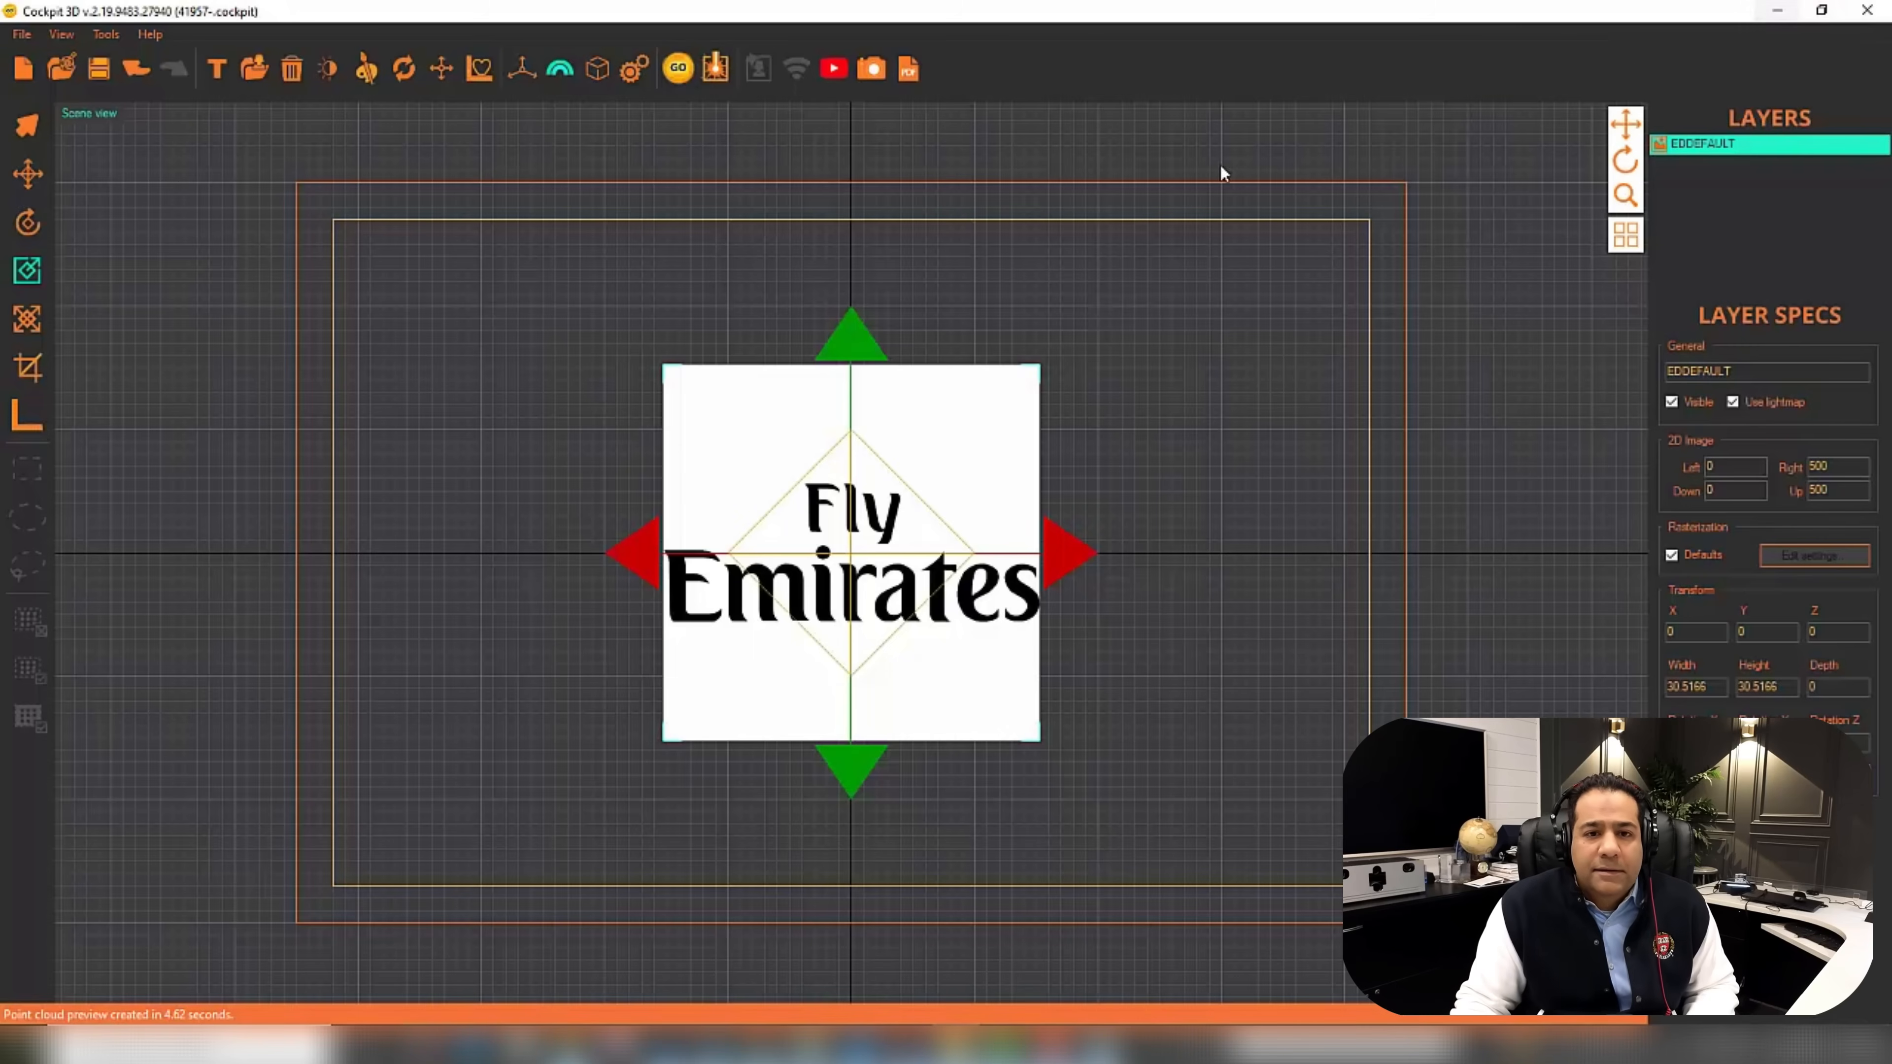
pyautogui.click(402, 70)
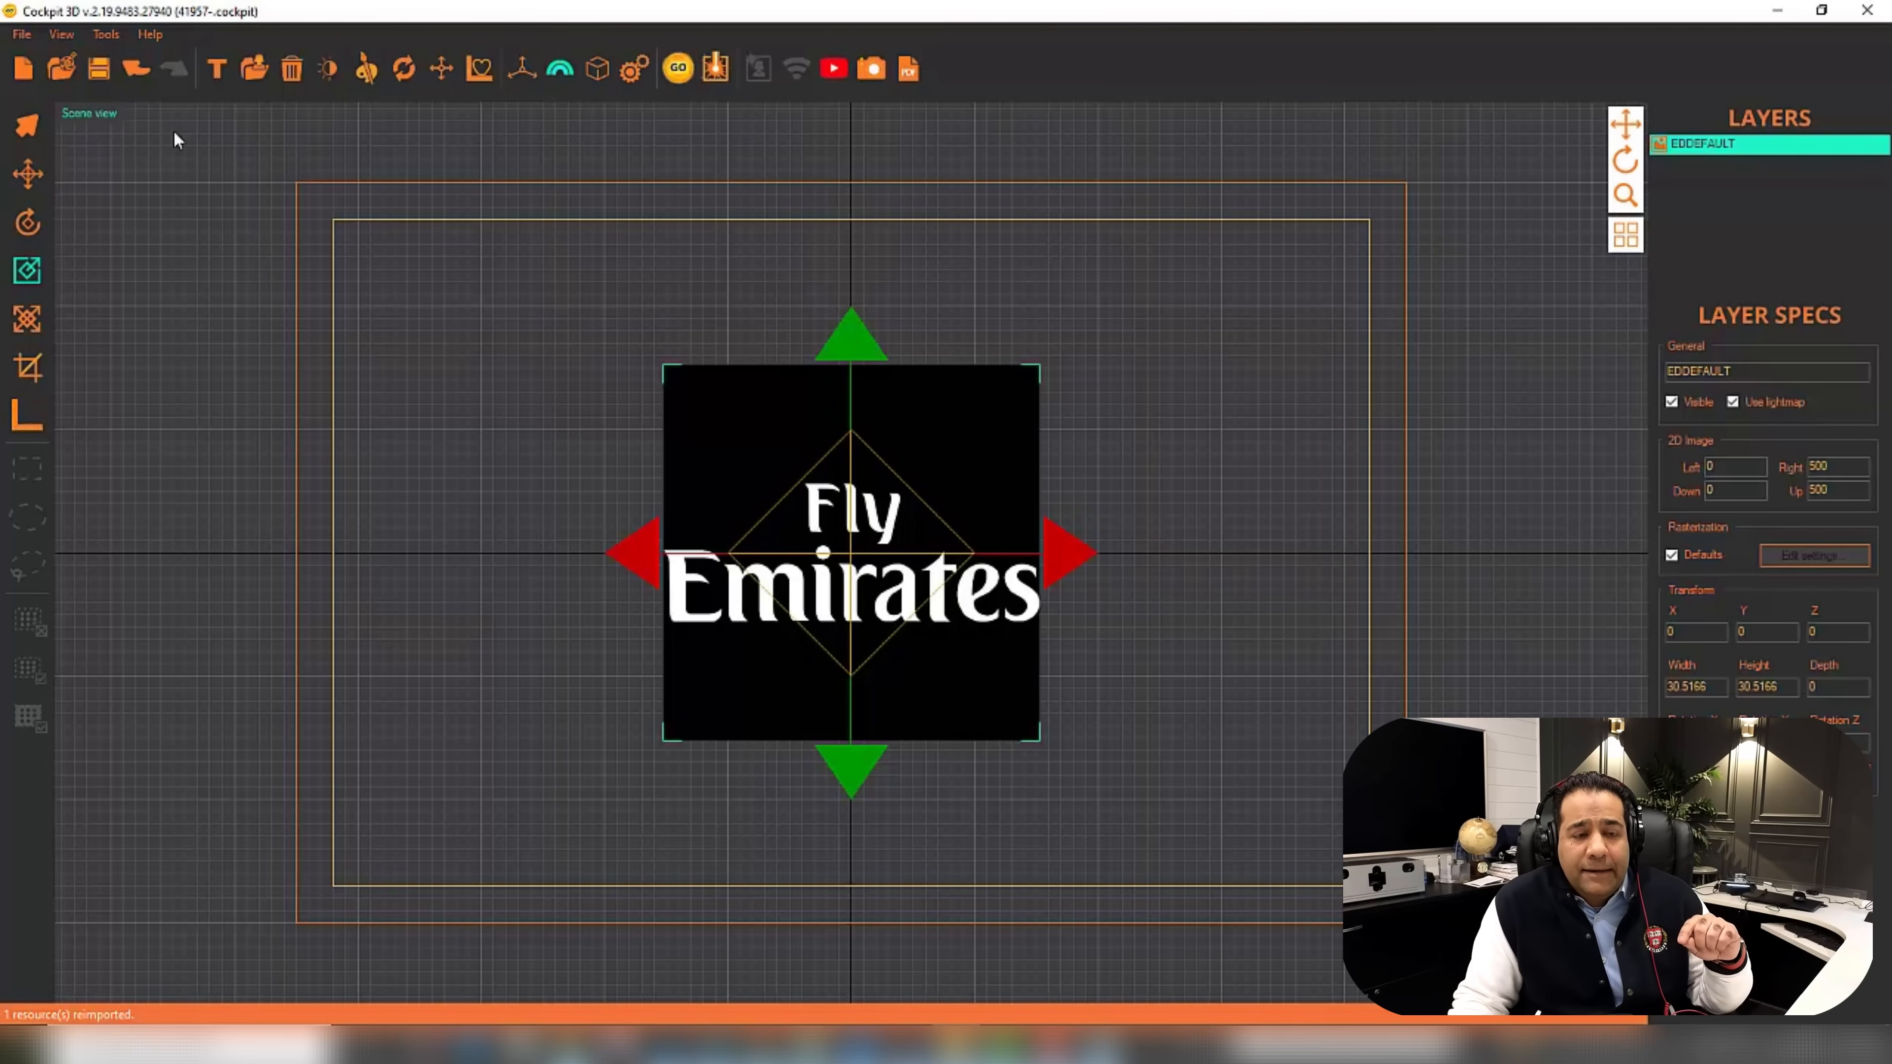
# Regenerate the point cloud preview for the white-on-black logo and examine its engraving layers from the side.
pyautogui.click(94, 116)
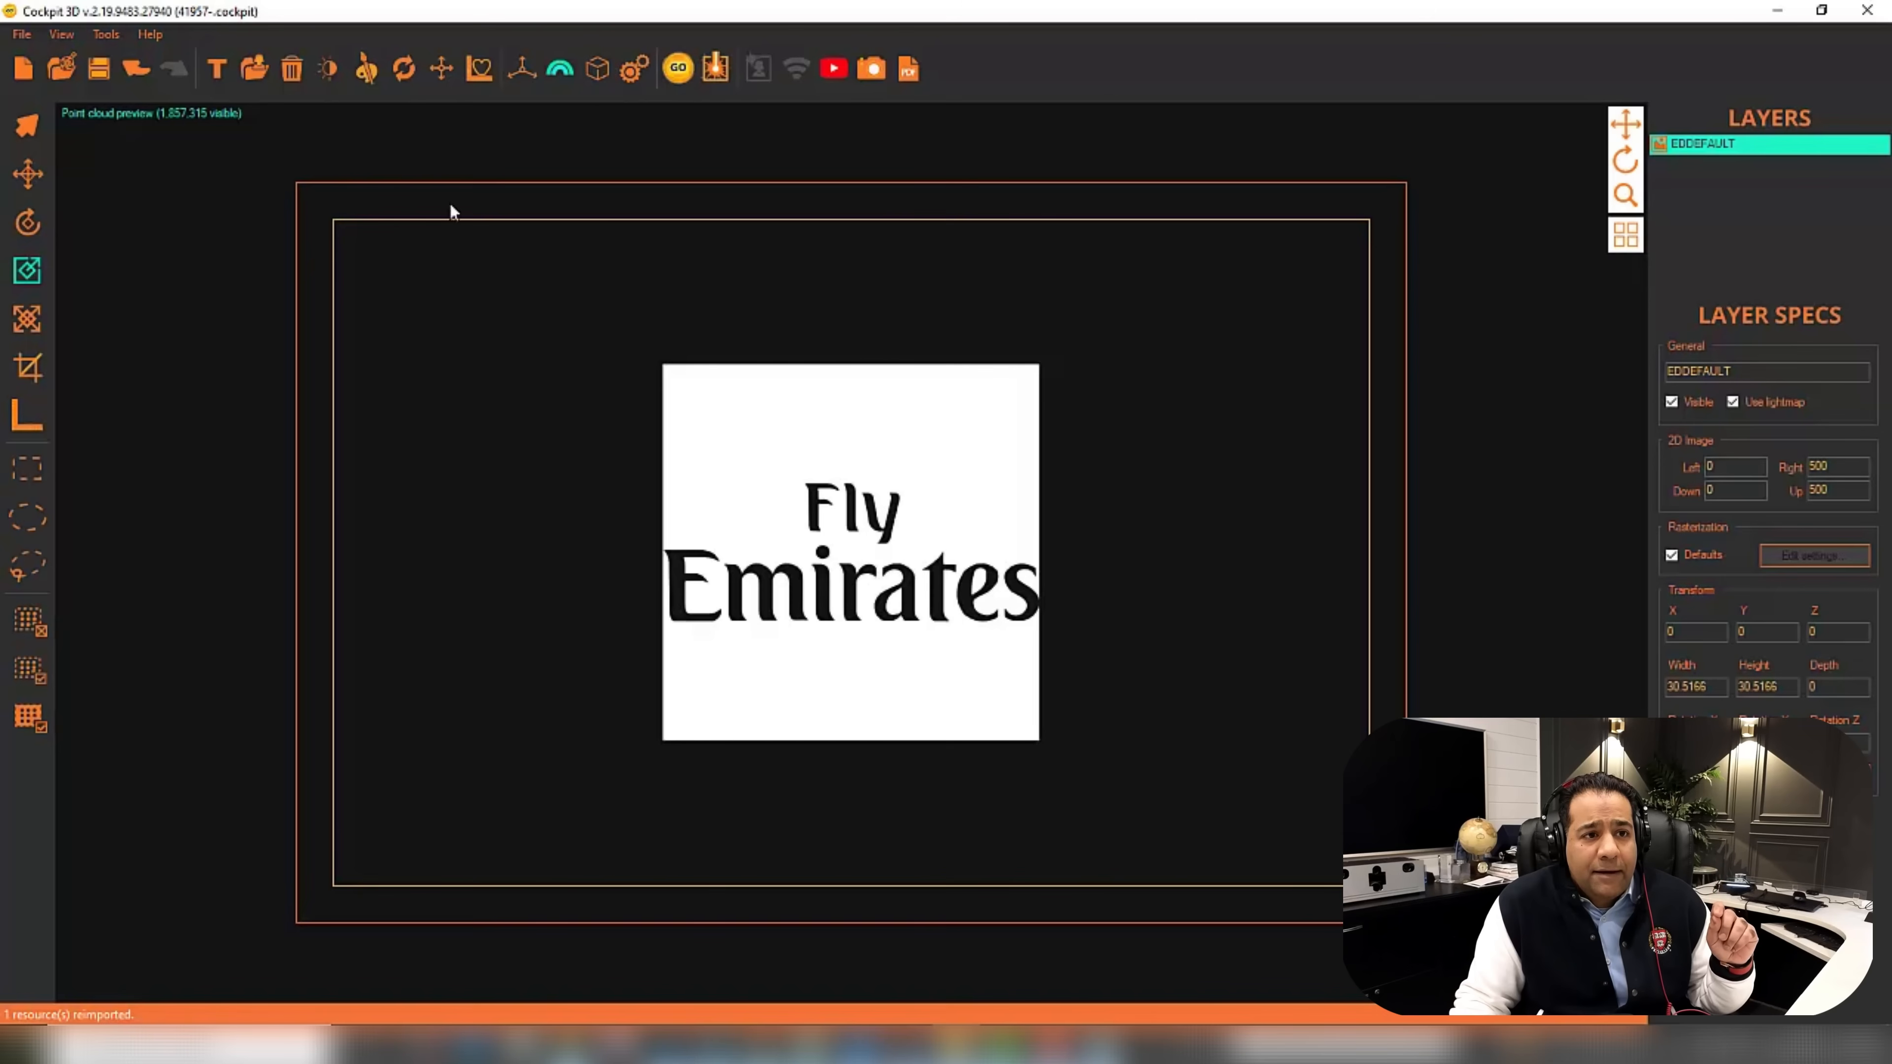
pyautogui.click(677, 70)
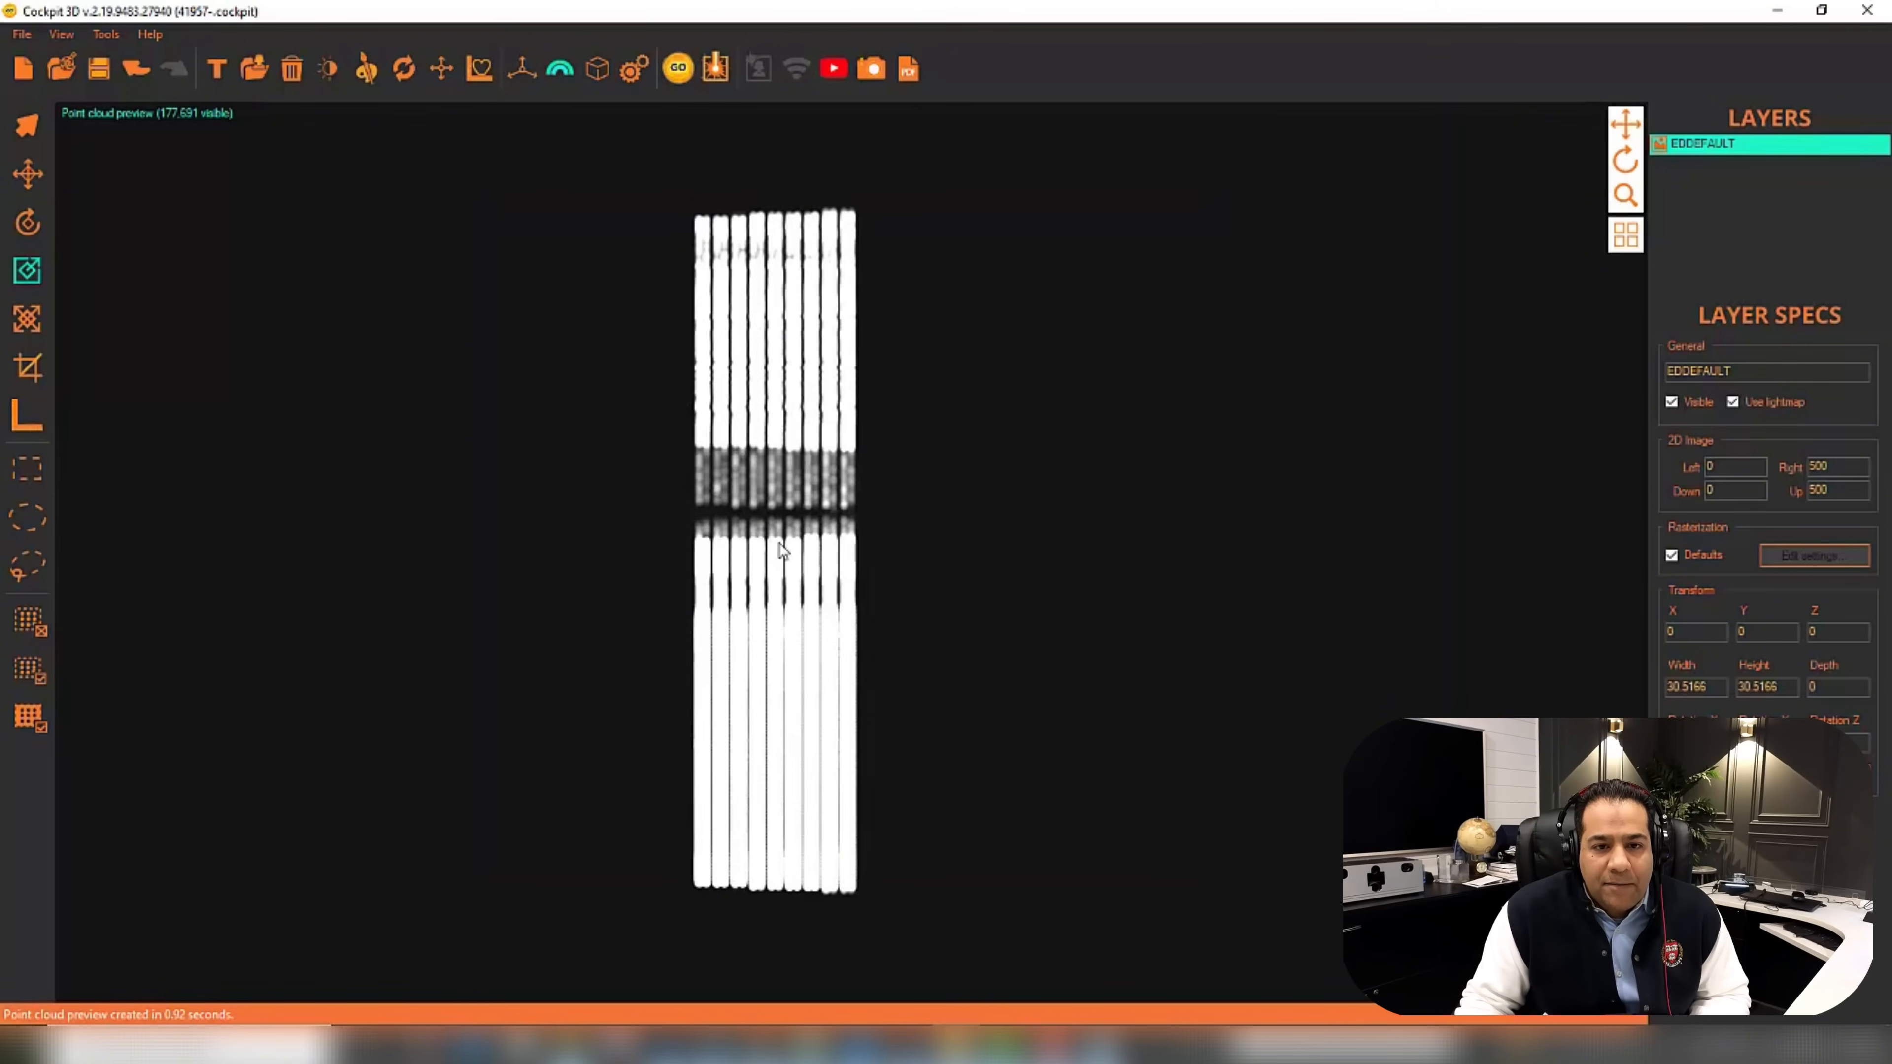
pyautogui.scroll(-10, 860, 467)
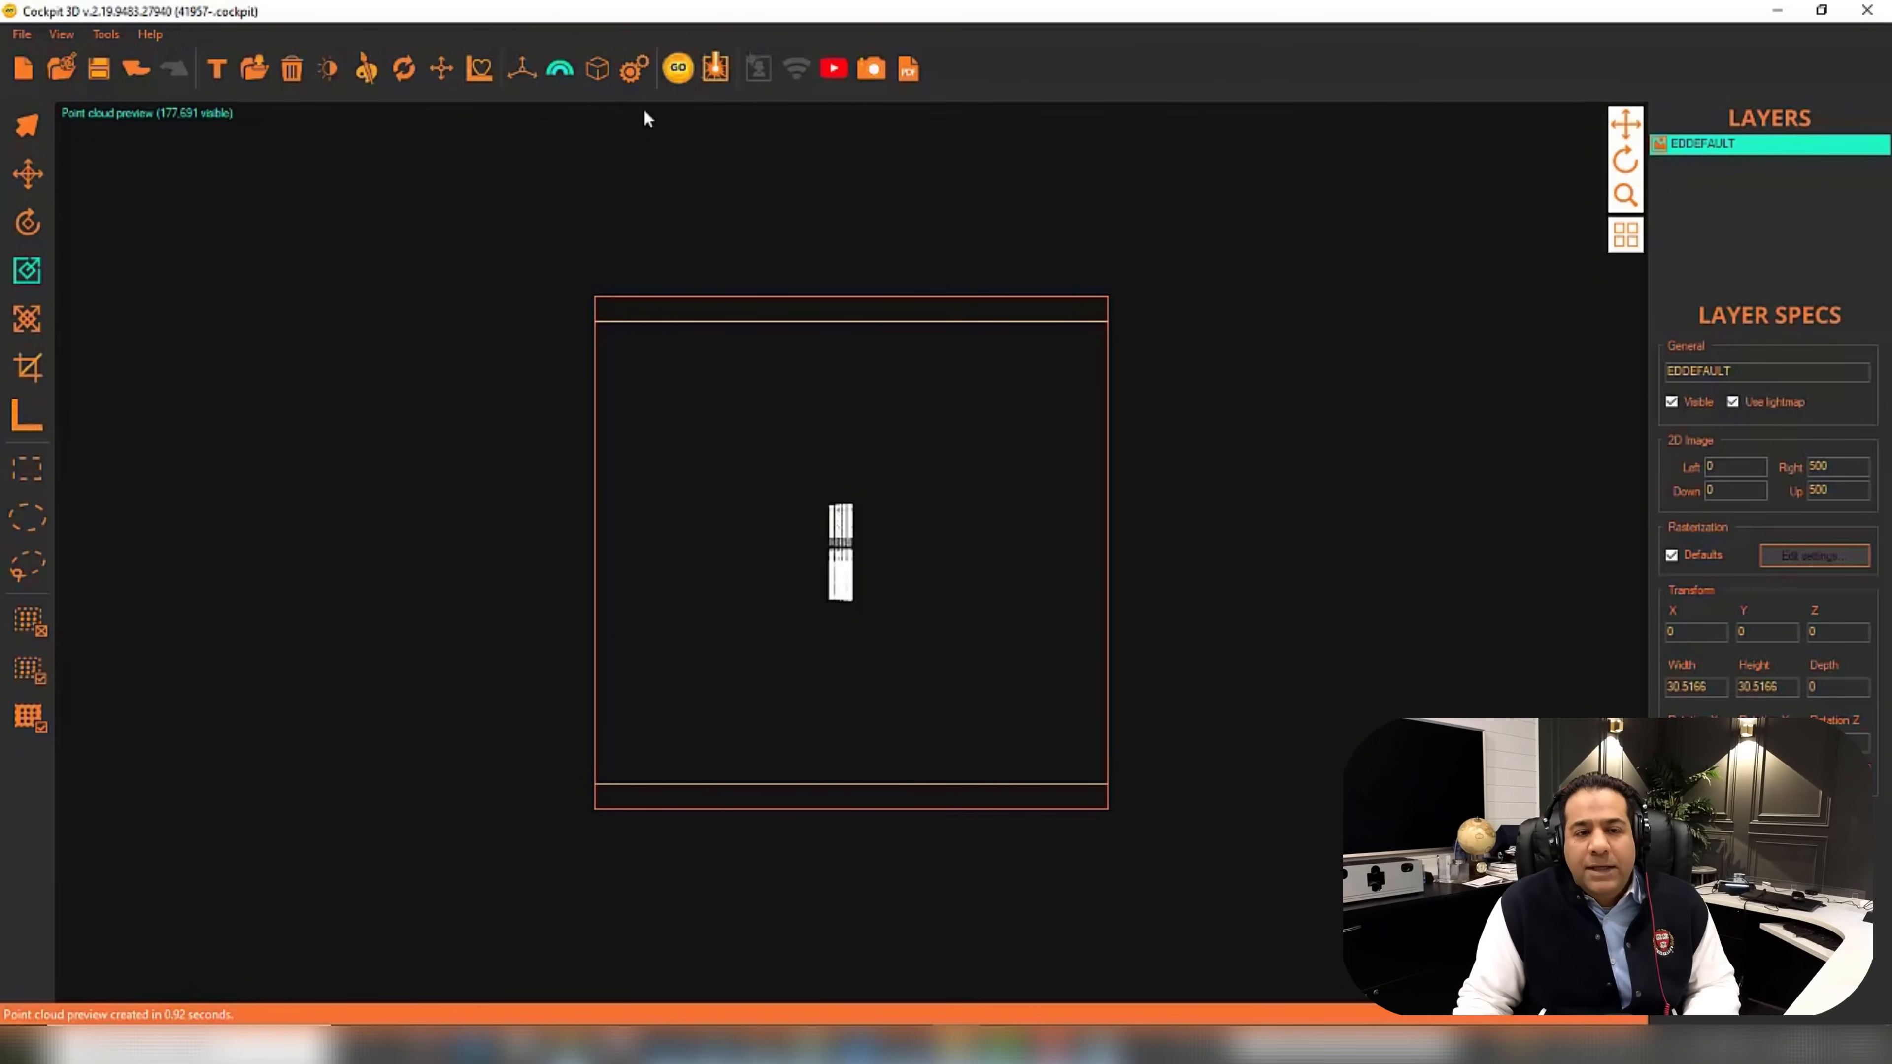
# Set the Portrait rasterizer's default maximum layers to 15, regenerate the point cloud and examine it from several angles.
pyautogui.click(635, 69)
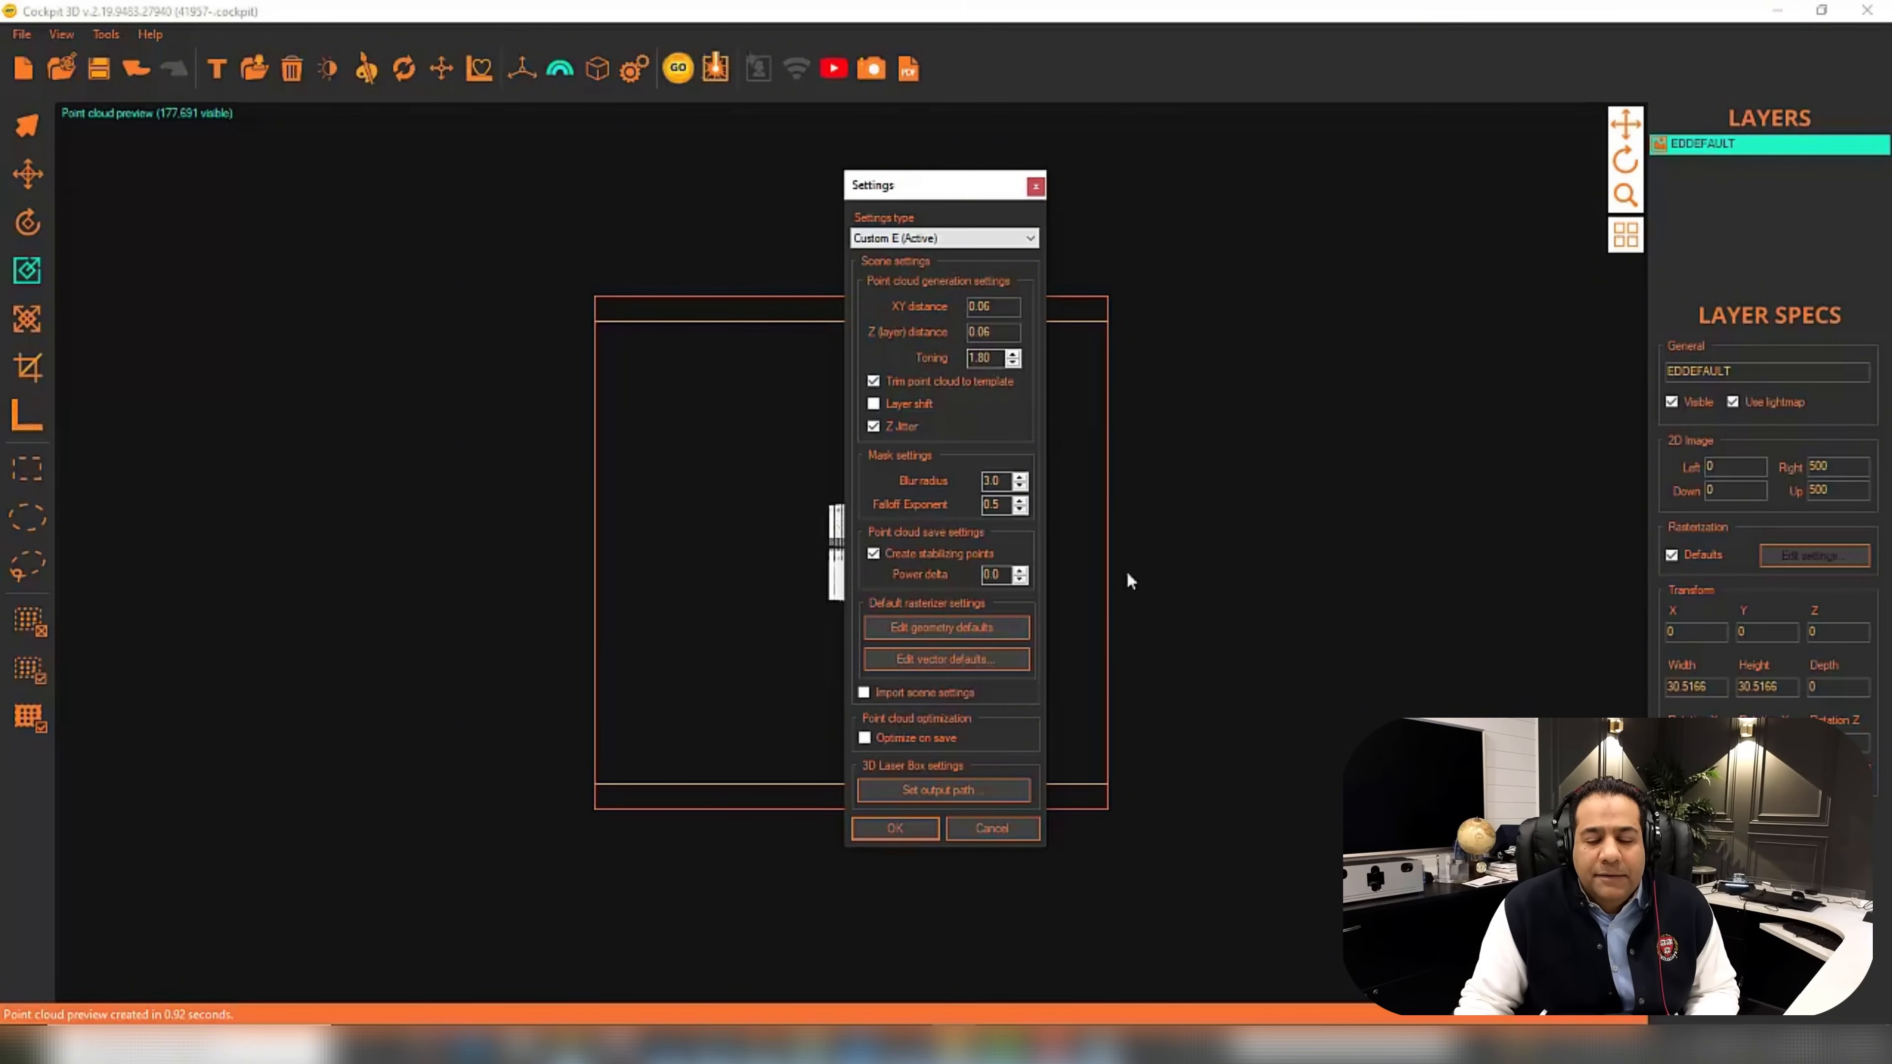
pyautogui.click(998, 626)
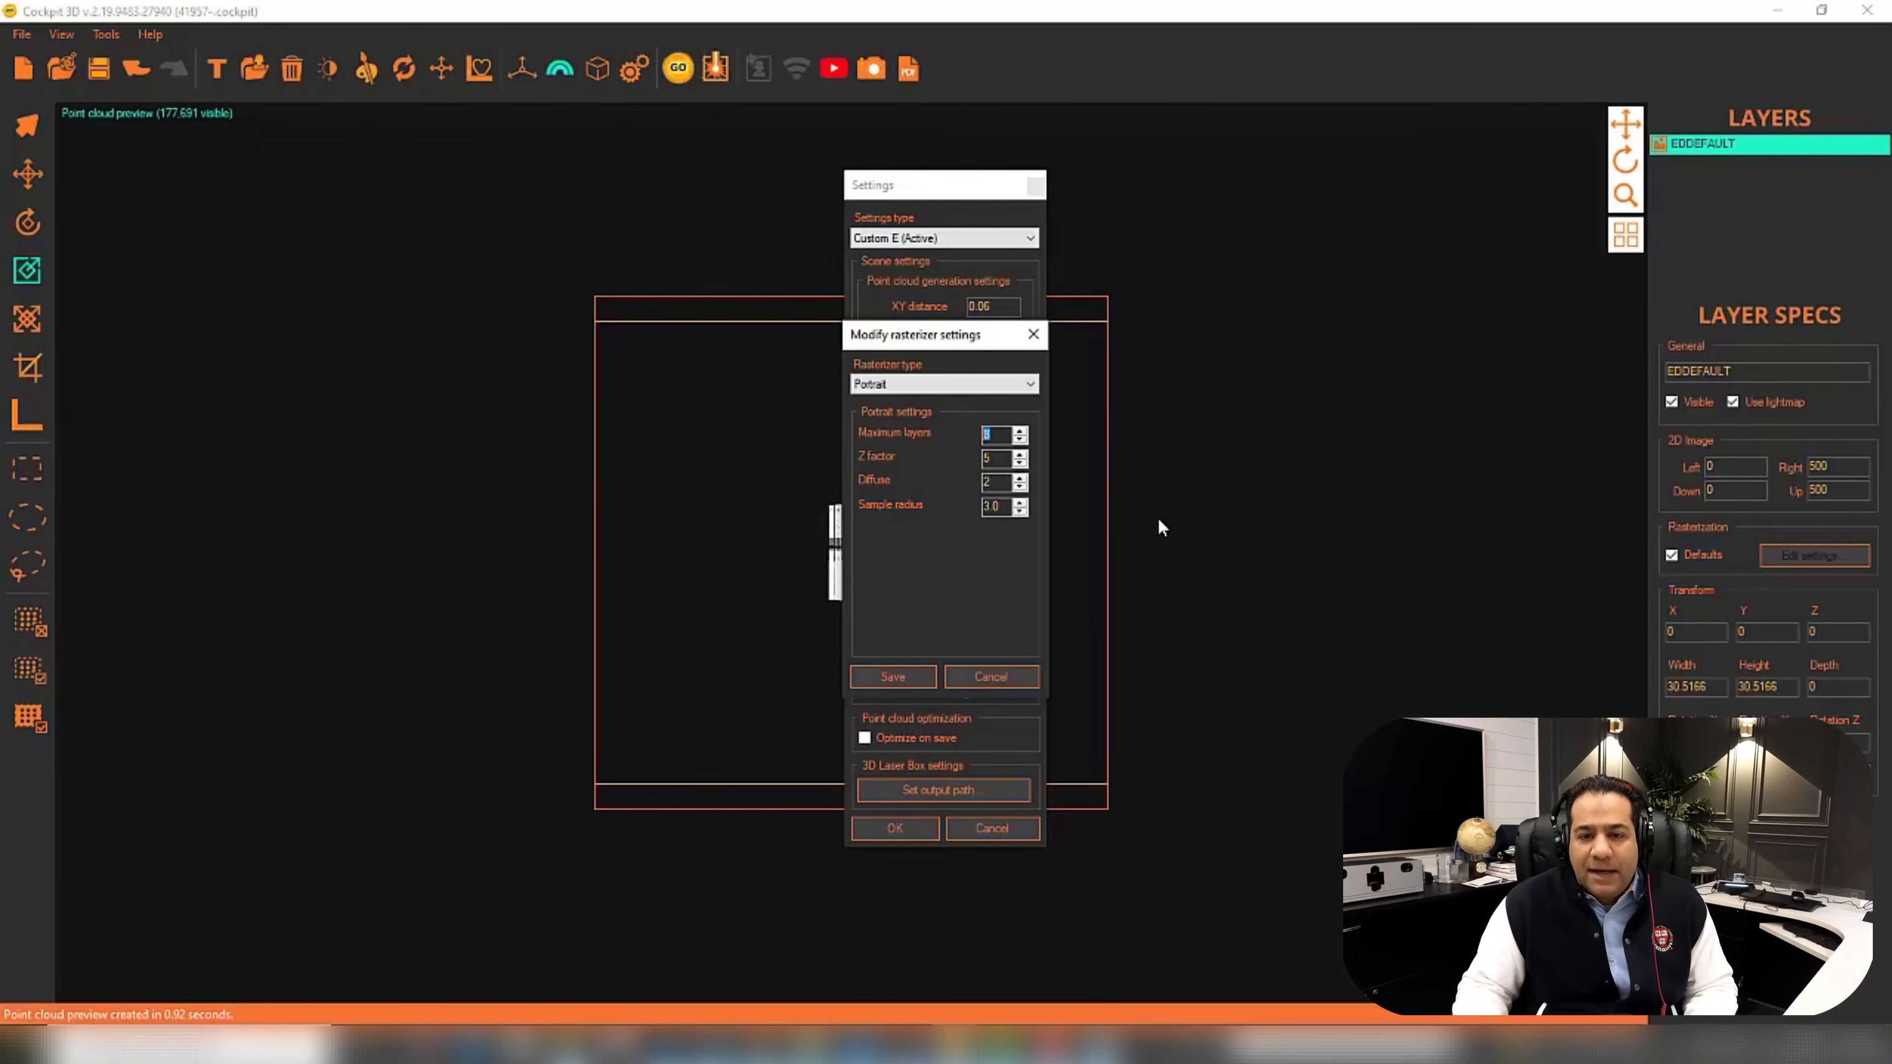
pyautogui.write('15')
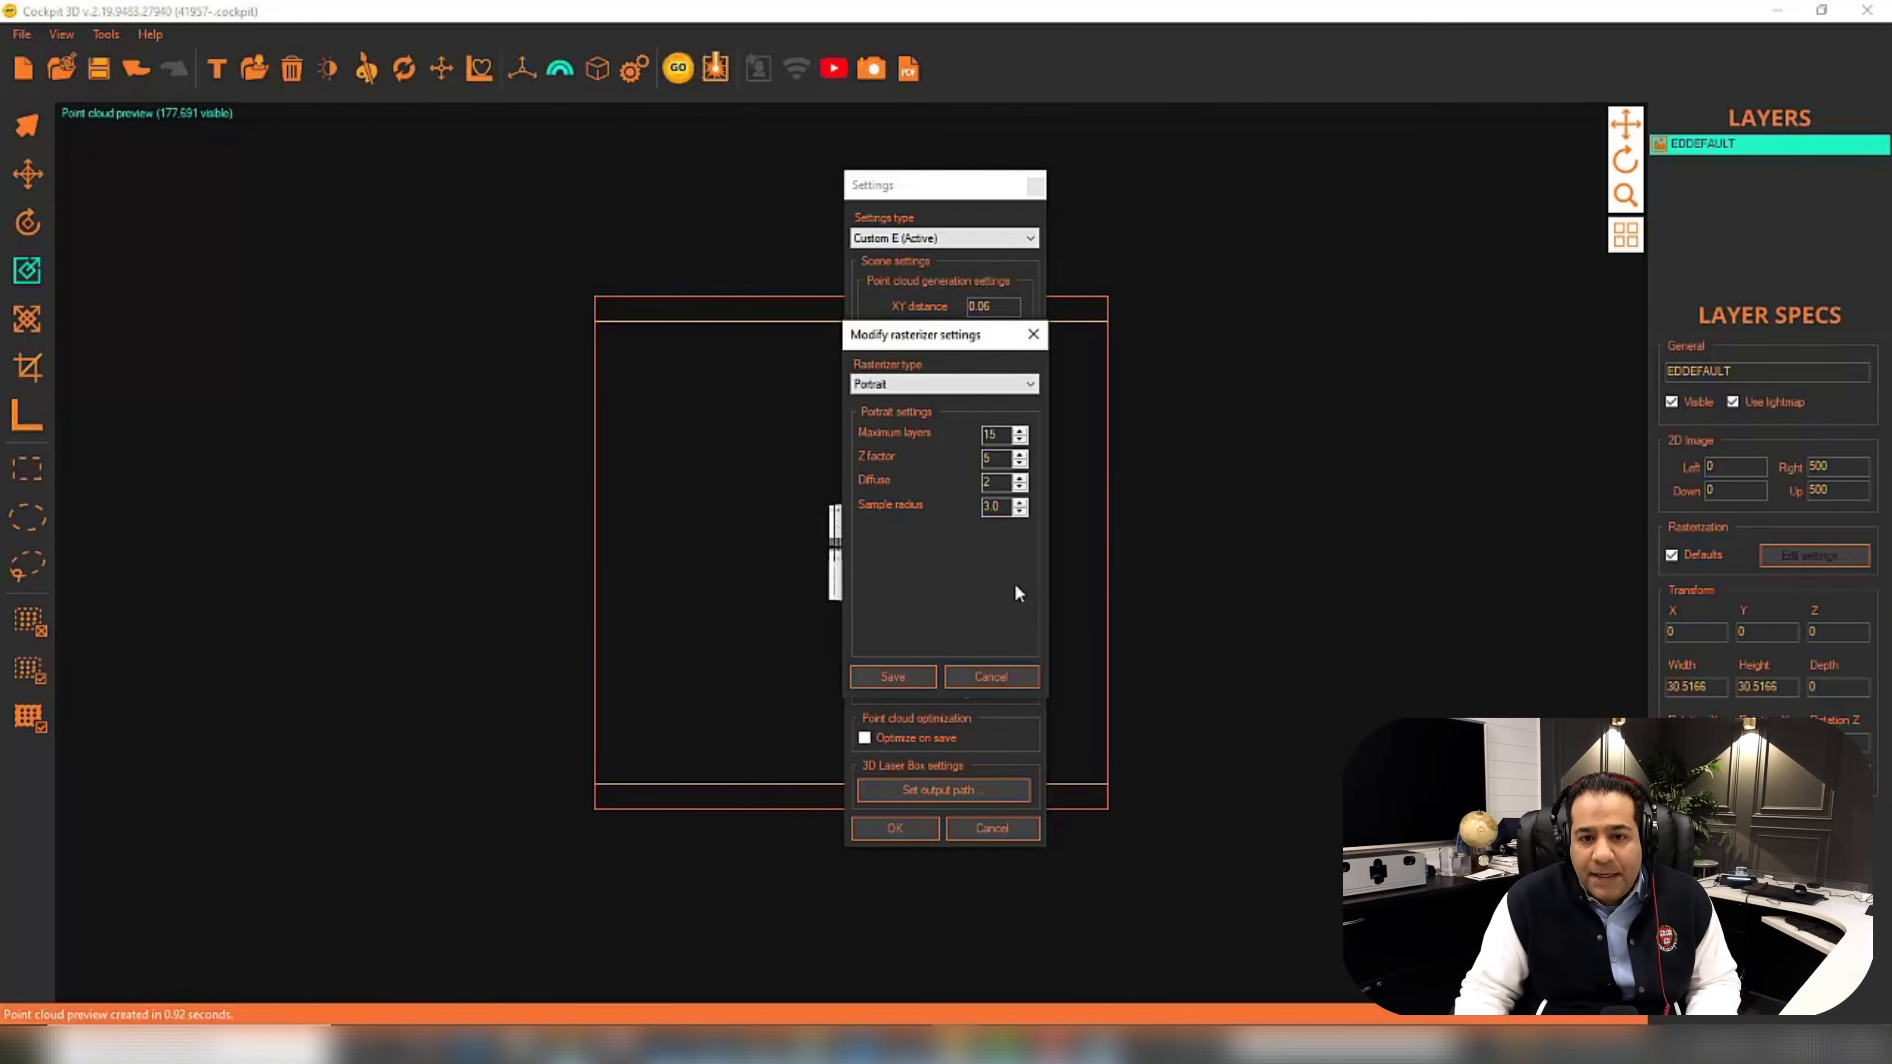
pyautogui.click(919, 675)
pyautogui.click(924, 826)
pyautogui.click(676, 67)
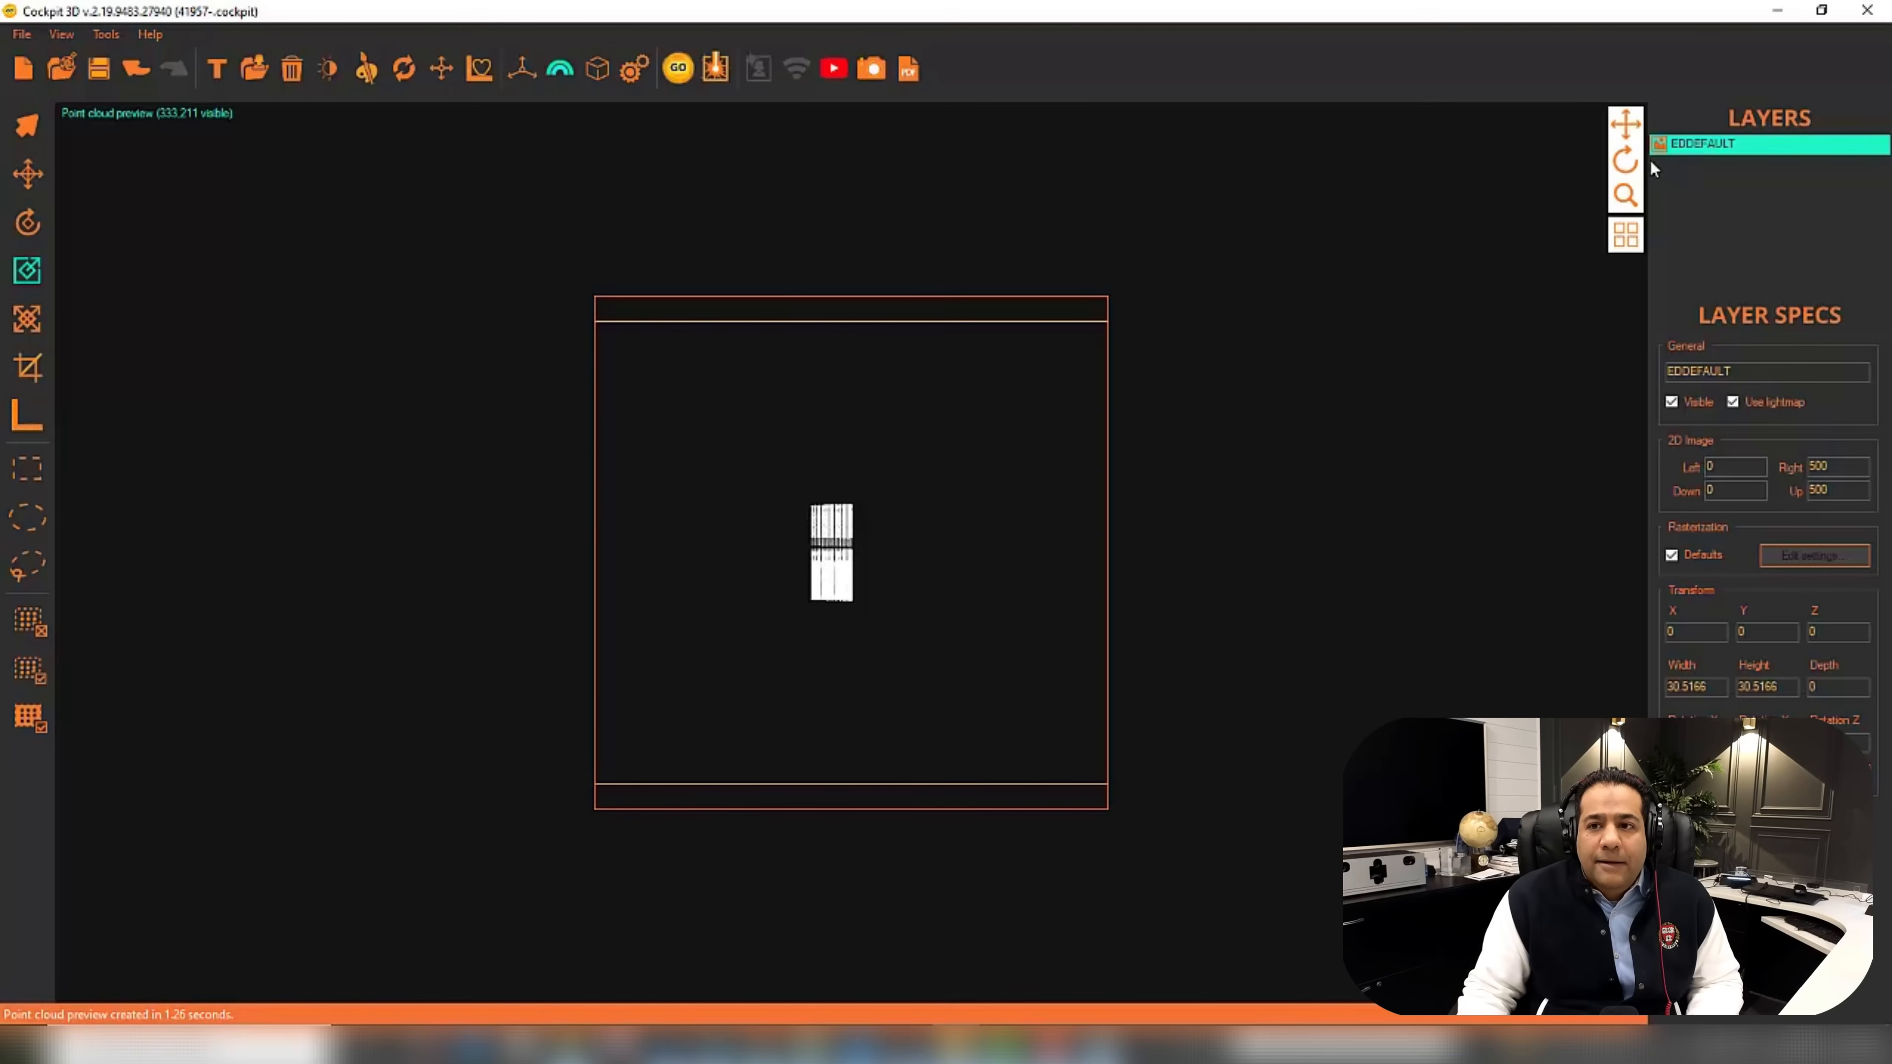
pyautogui.moveTo(1625, 161); pyautogui.dragTo(942, 602)
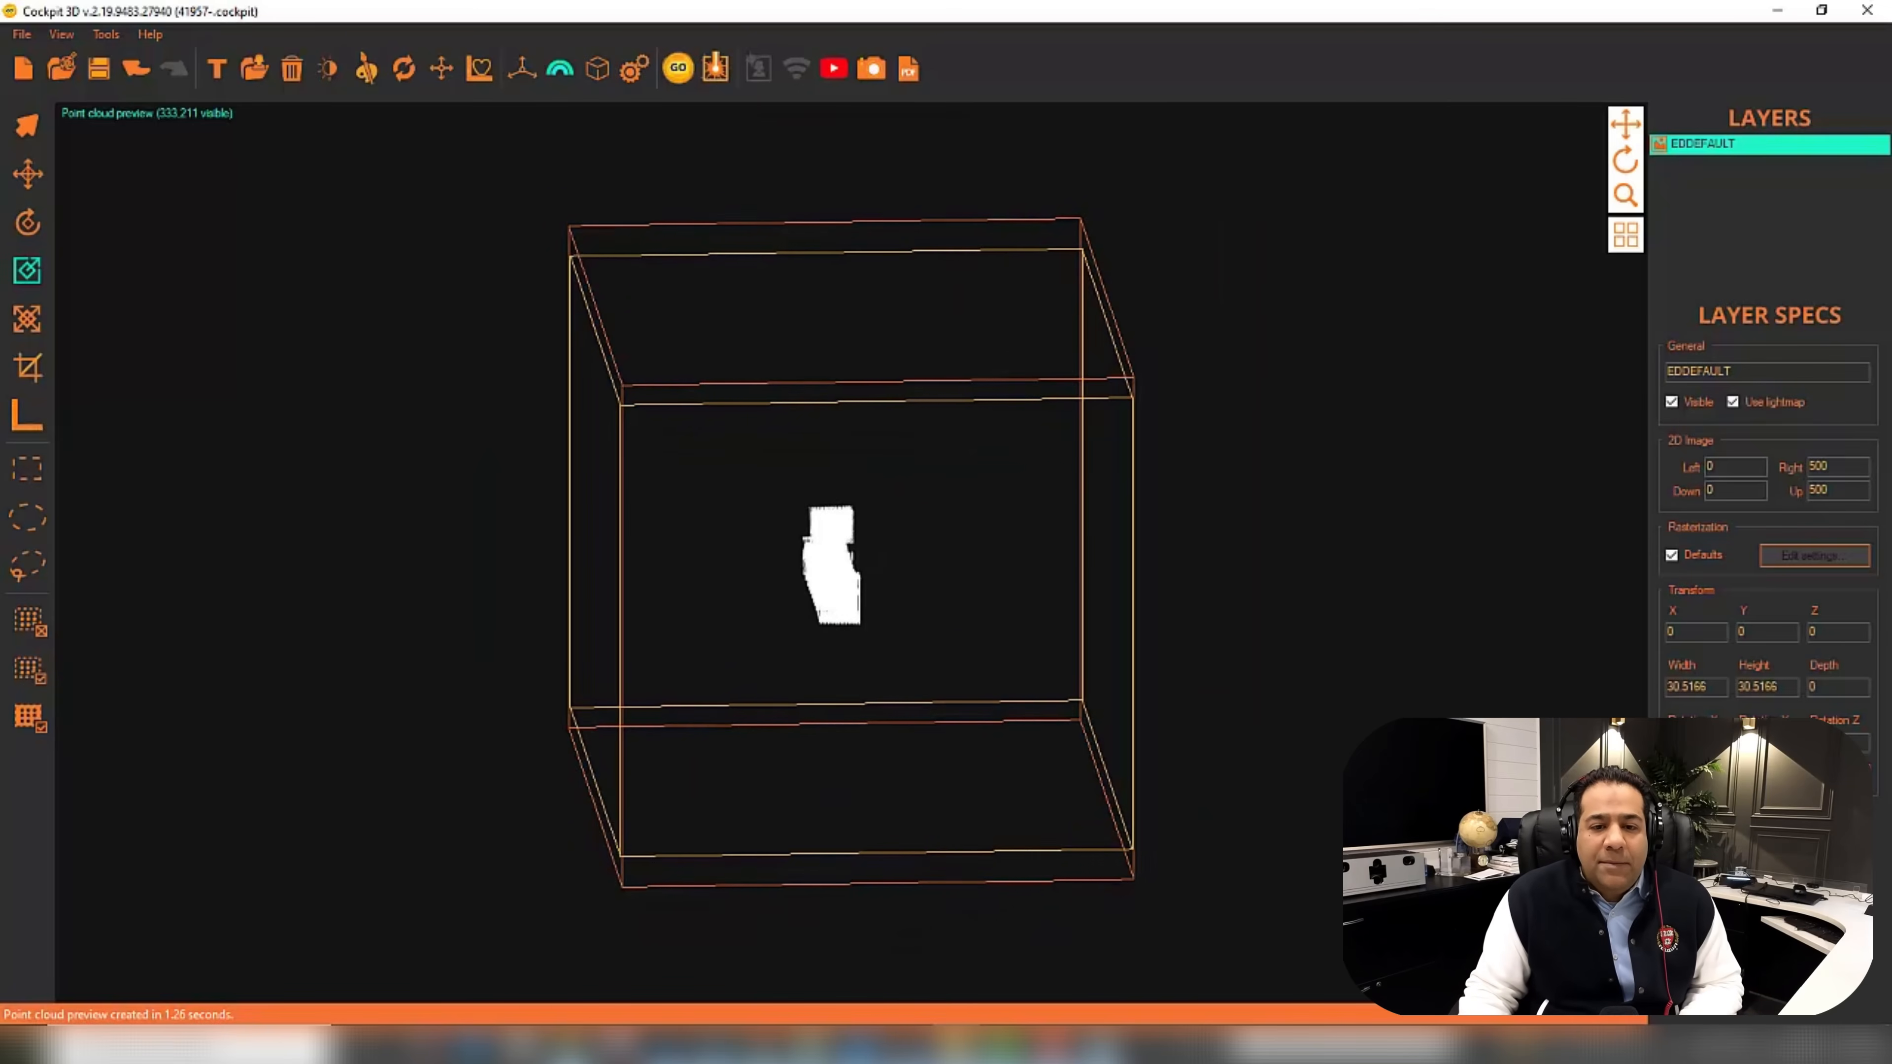
pyautogui.moveTo(1631, 165); pyautogui.dragTo(1698, 166)
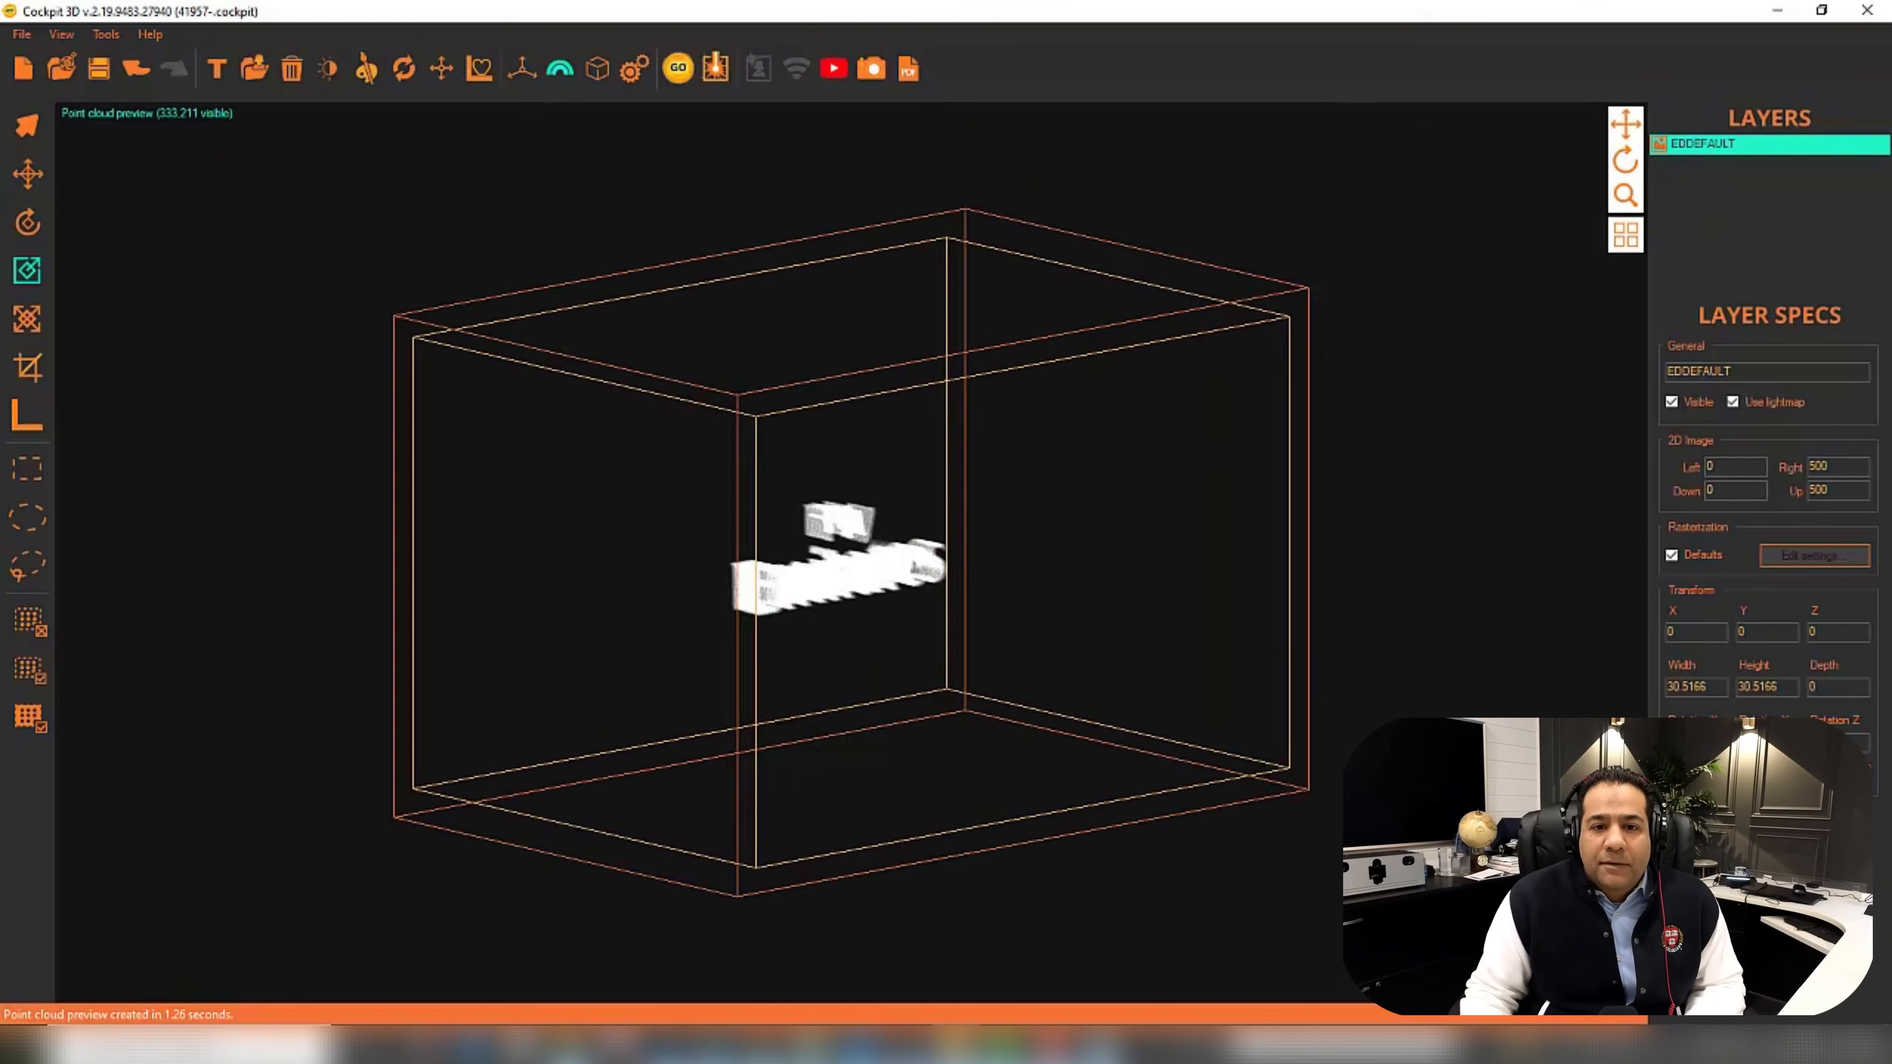
pyautogui.moveTo(1625, 159); pyautogui.dragTo(1703, 157)
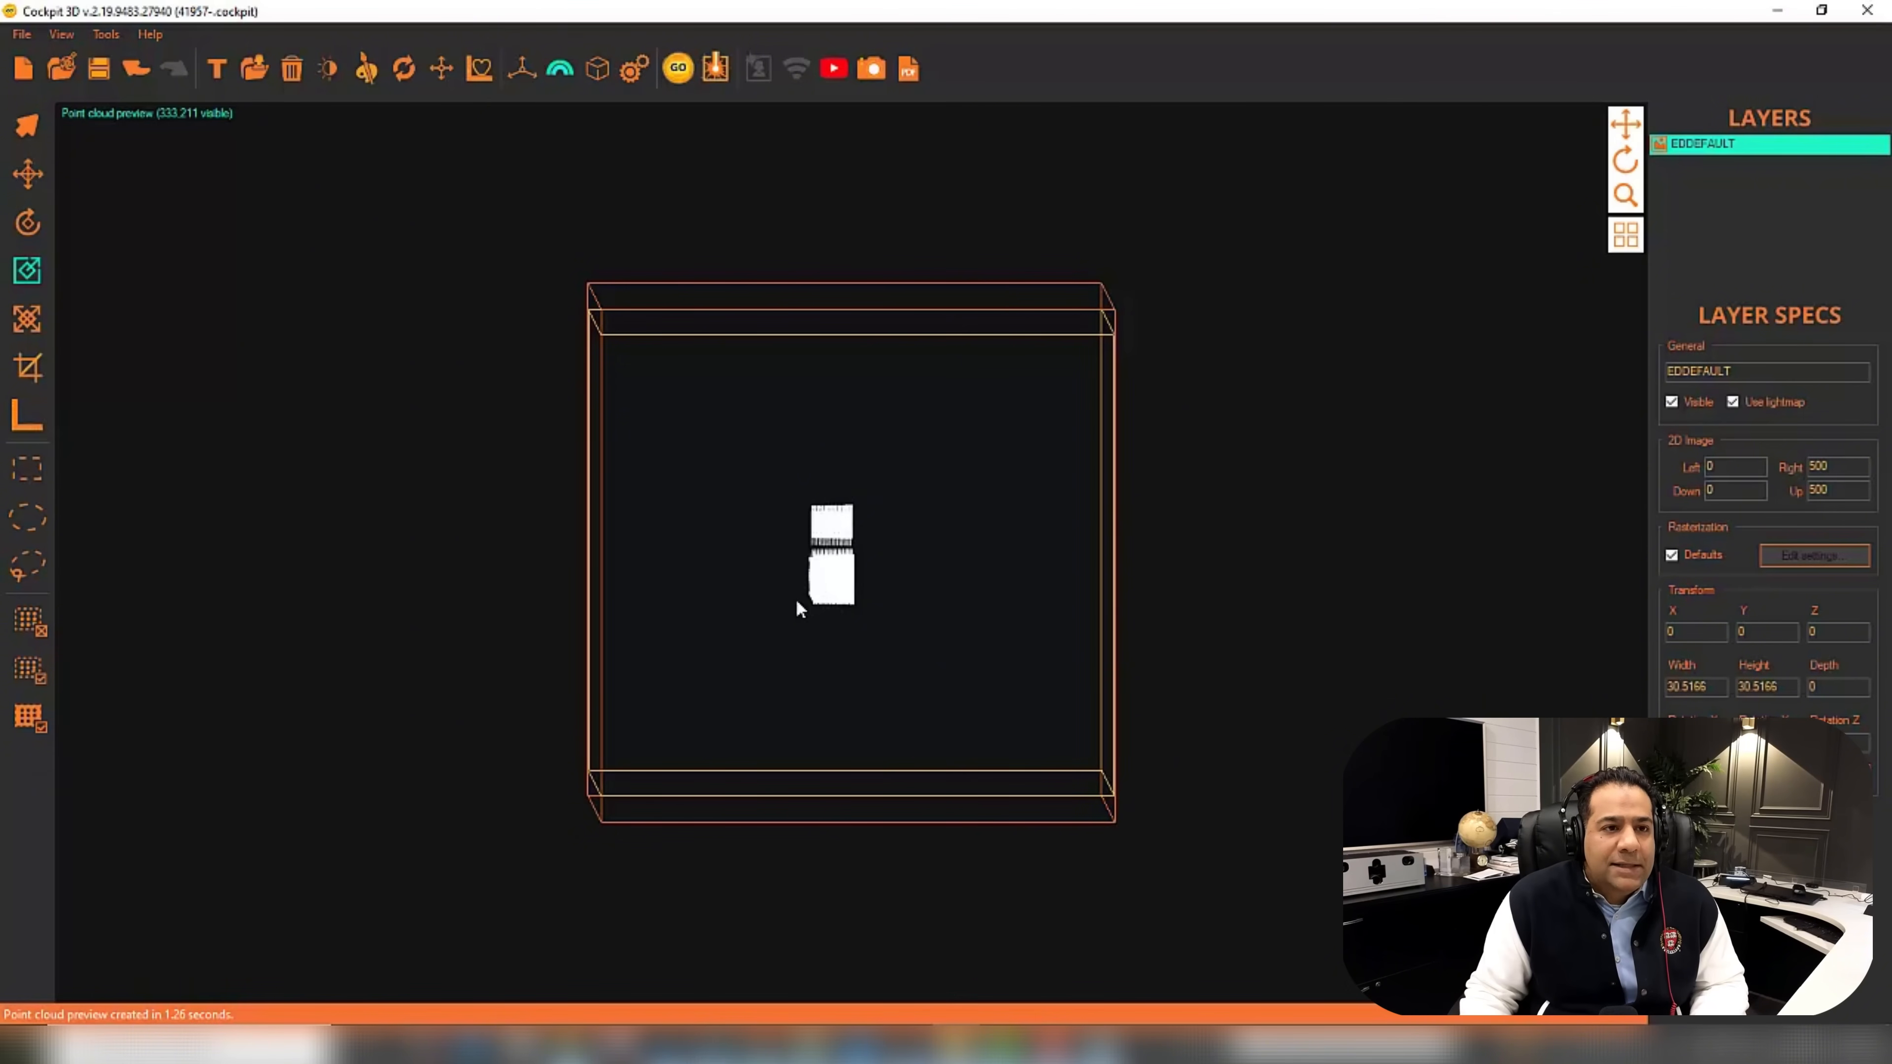
# Change the Portrait rasterizer's default maximum layers again, save the settings and regenerate the point cloud preview.
pyautogui.click(634, 68)
pyautogui.click(946, 628)
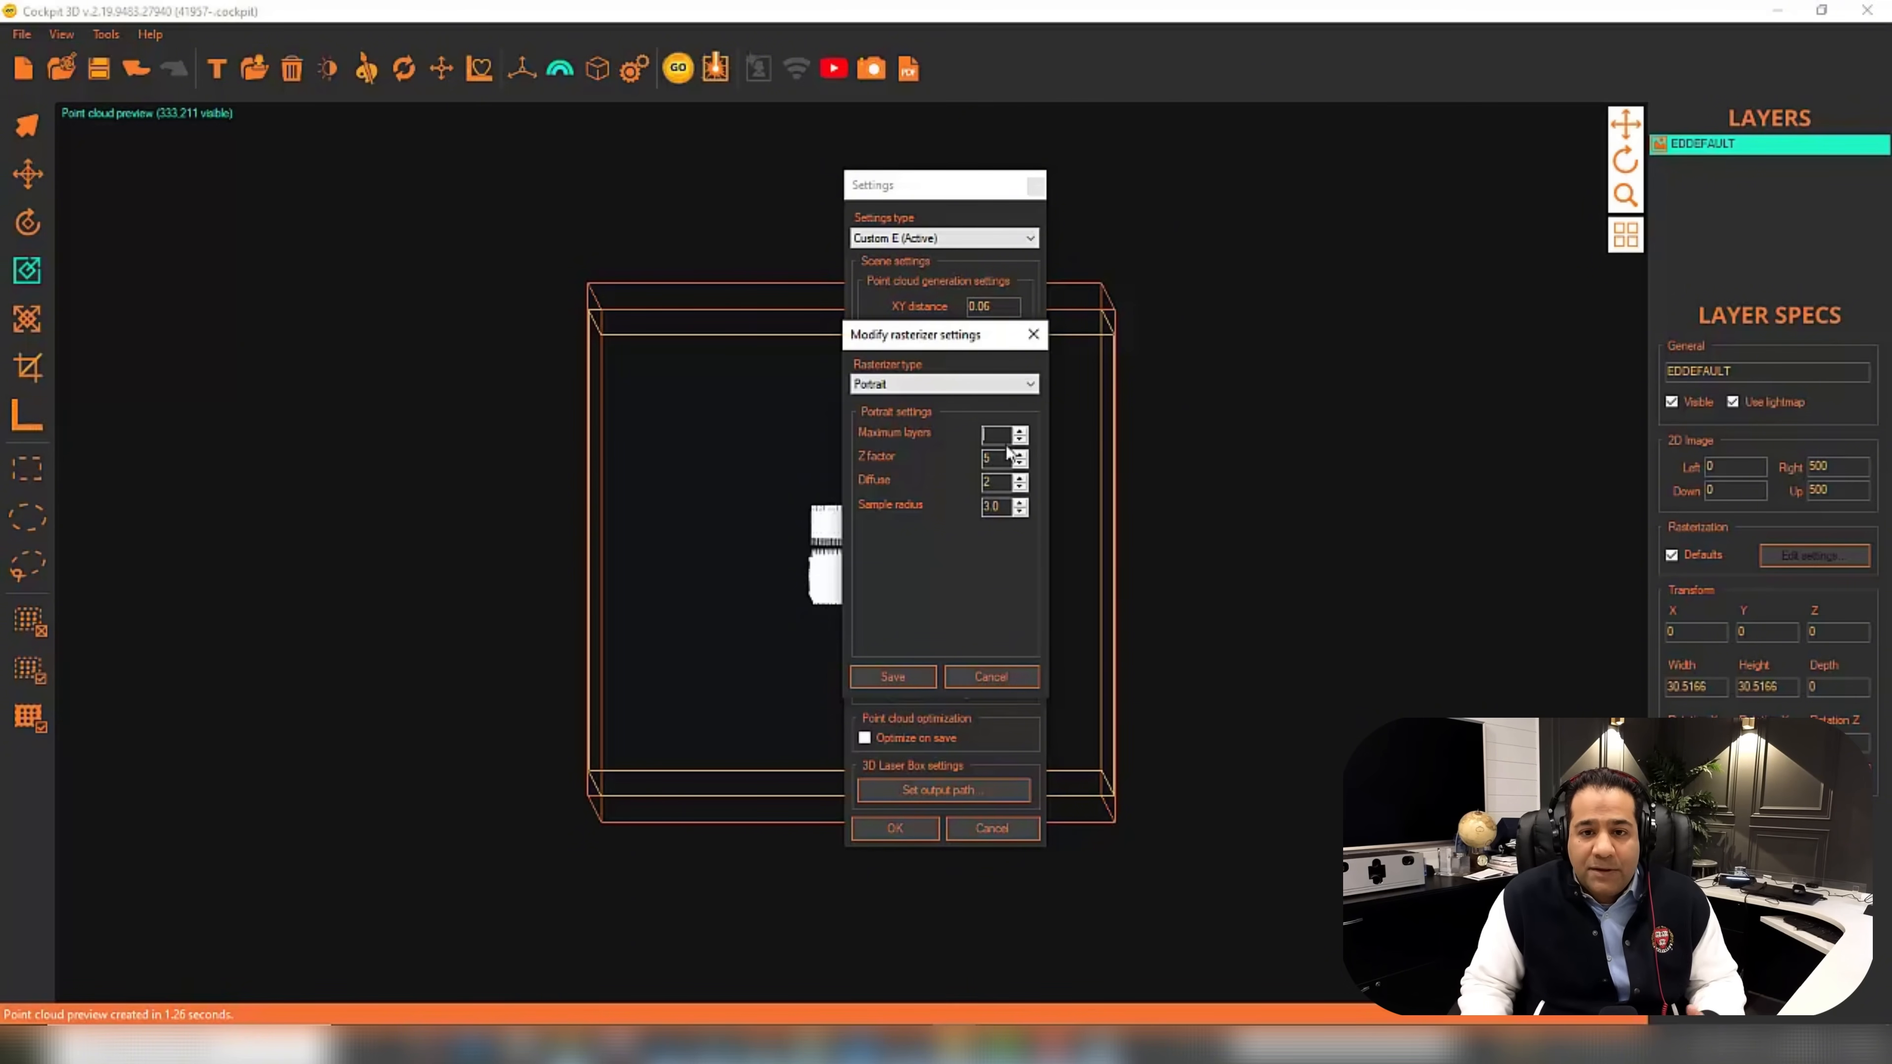
pyautogui.click(892, 676)
pyautogui.click(898, 828)
pyautogui.click(678, 68)
pyautogui.moveTo(1616, 168); pyautogui.dragTo(1631, 165)
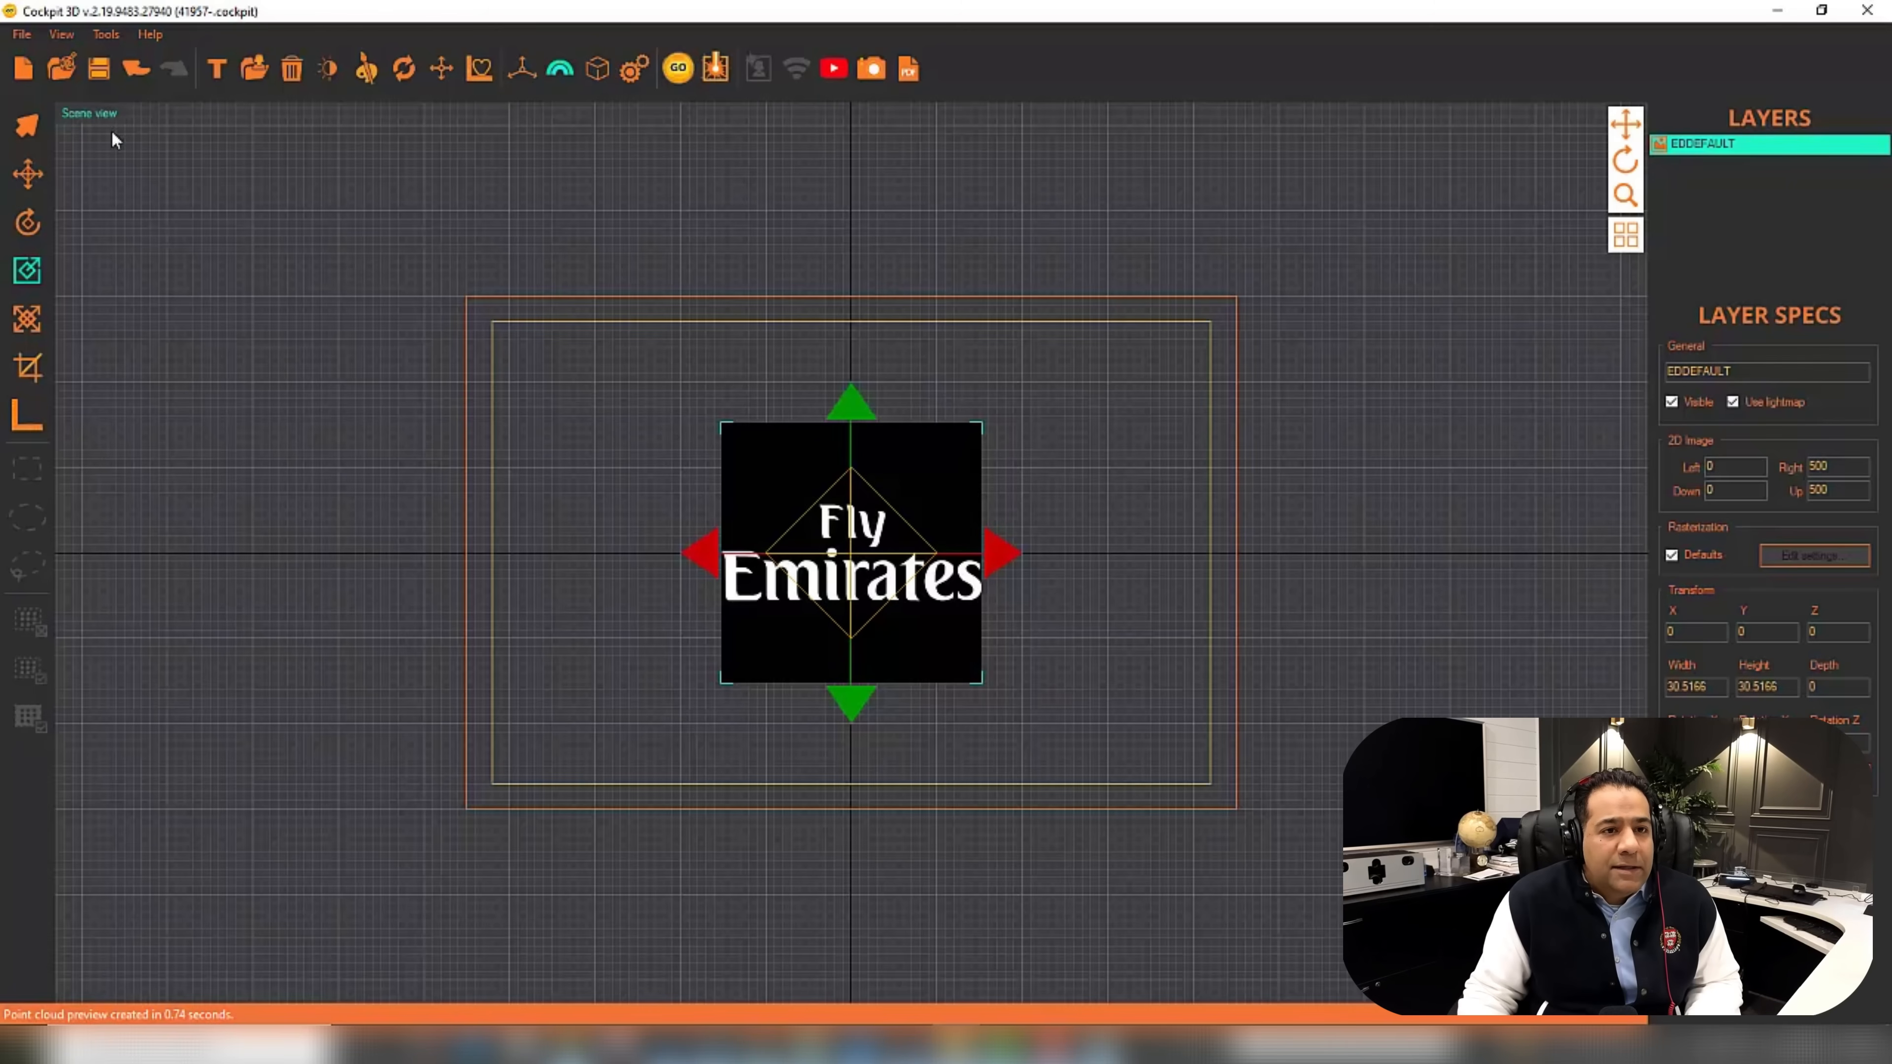
# Move the logo layer toward the template's lower right corner, to about X 25.9 and Y -19.0.
pyautogui.click(27, 173)
pyautogui.moveTo(812, 570); pyautogui.dragTo(1062, 559)
pyautogui.moveTo(1157, 694); pyautogui.dragTo(1167, 700)
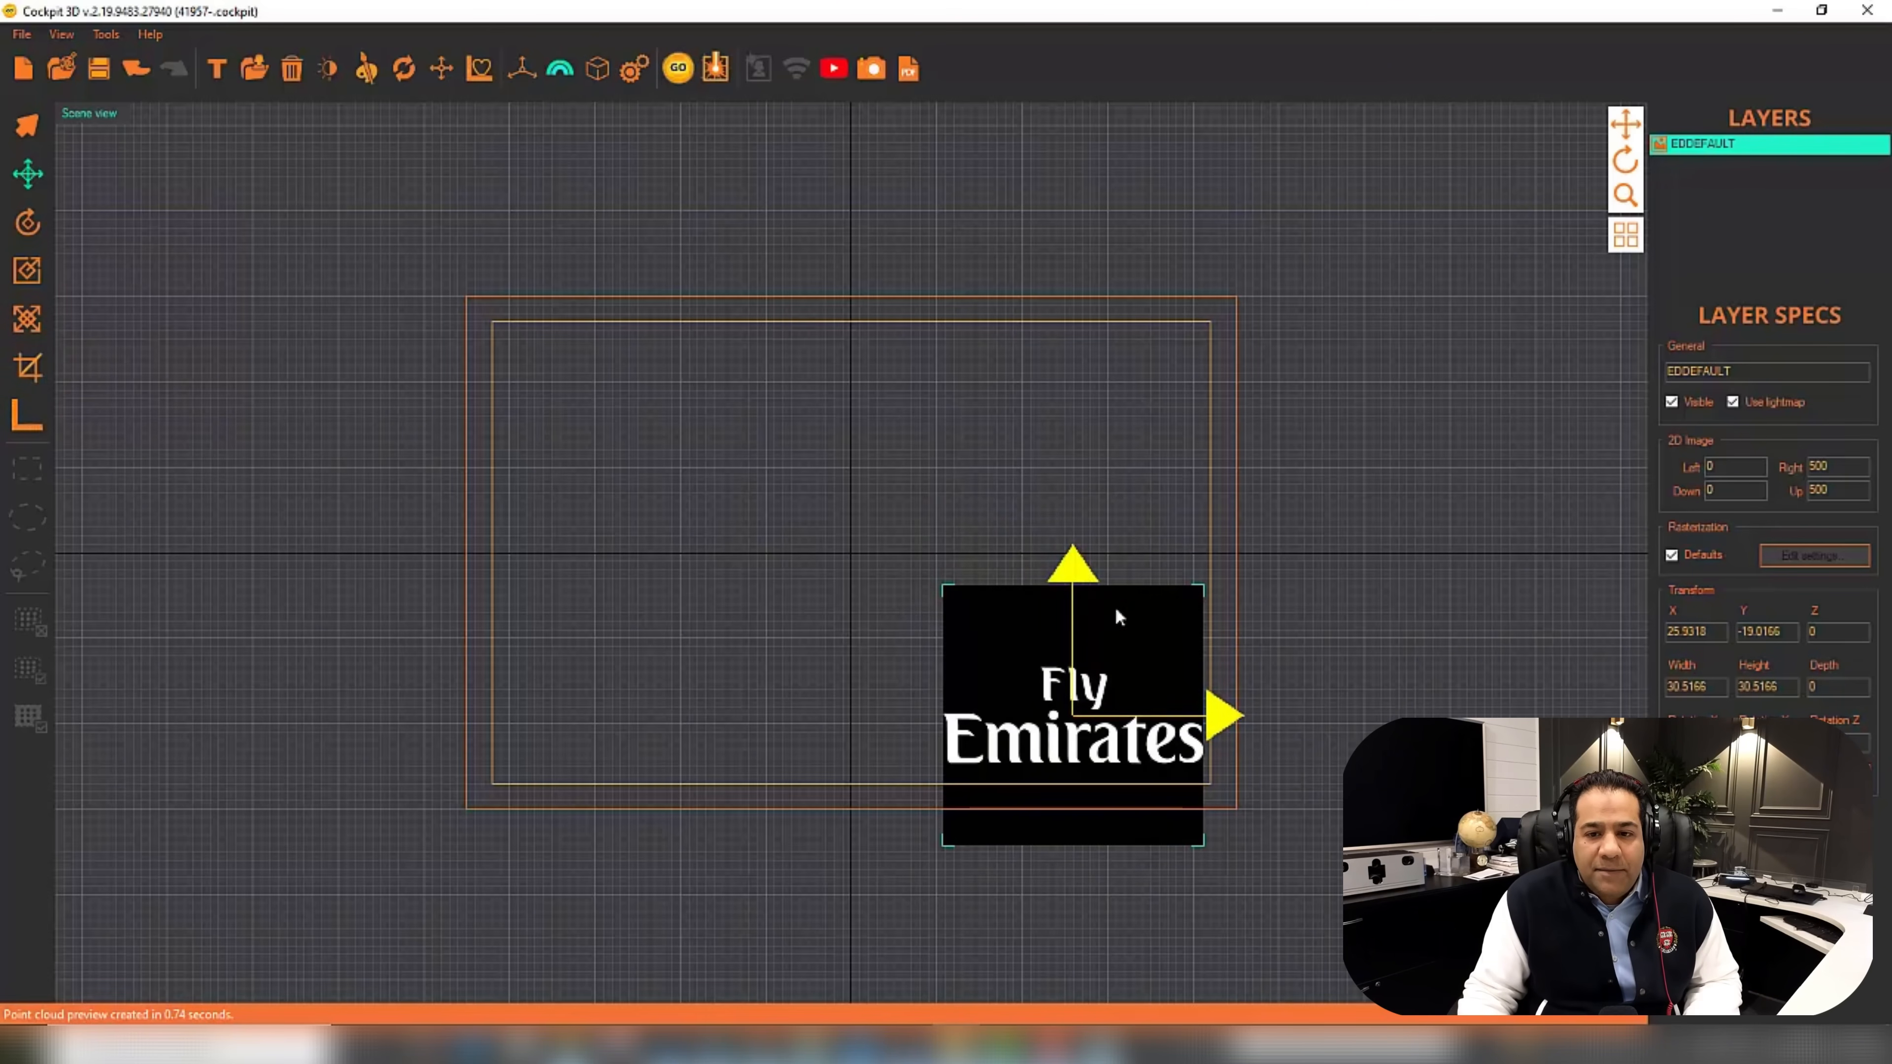
# Crop the black areas above and below the lettering so the layer is about 14.2 high.
pyautogui.click(35, 372)
pyautogui.moveTo(1073, 444); pyautogui.dragTo(1073, 510)
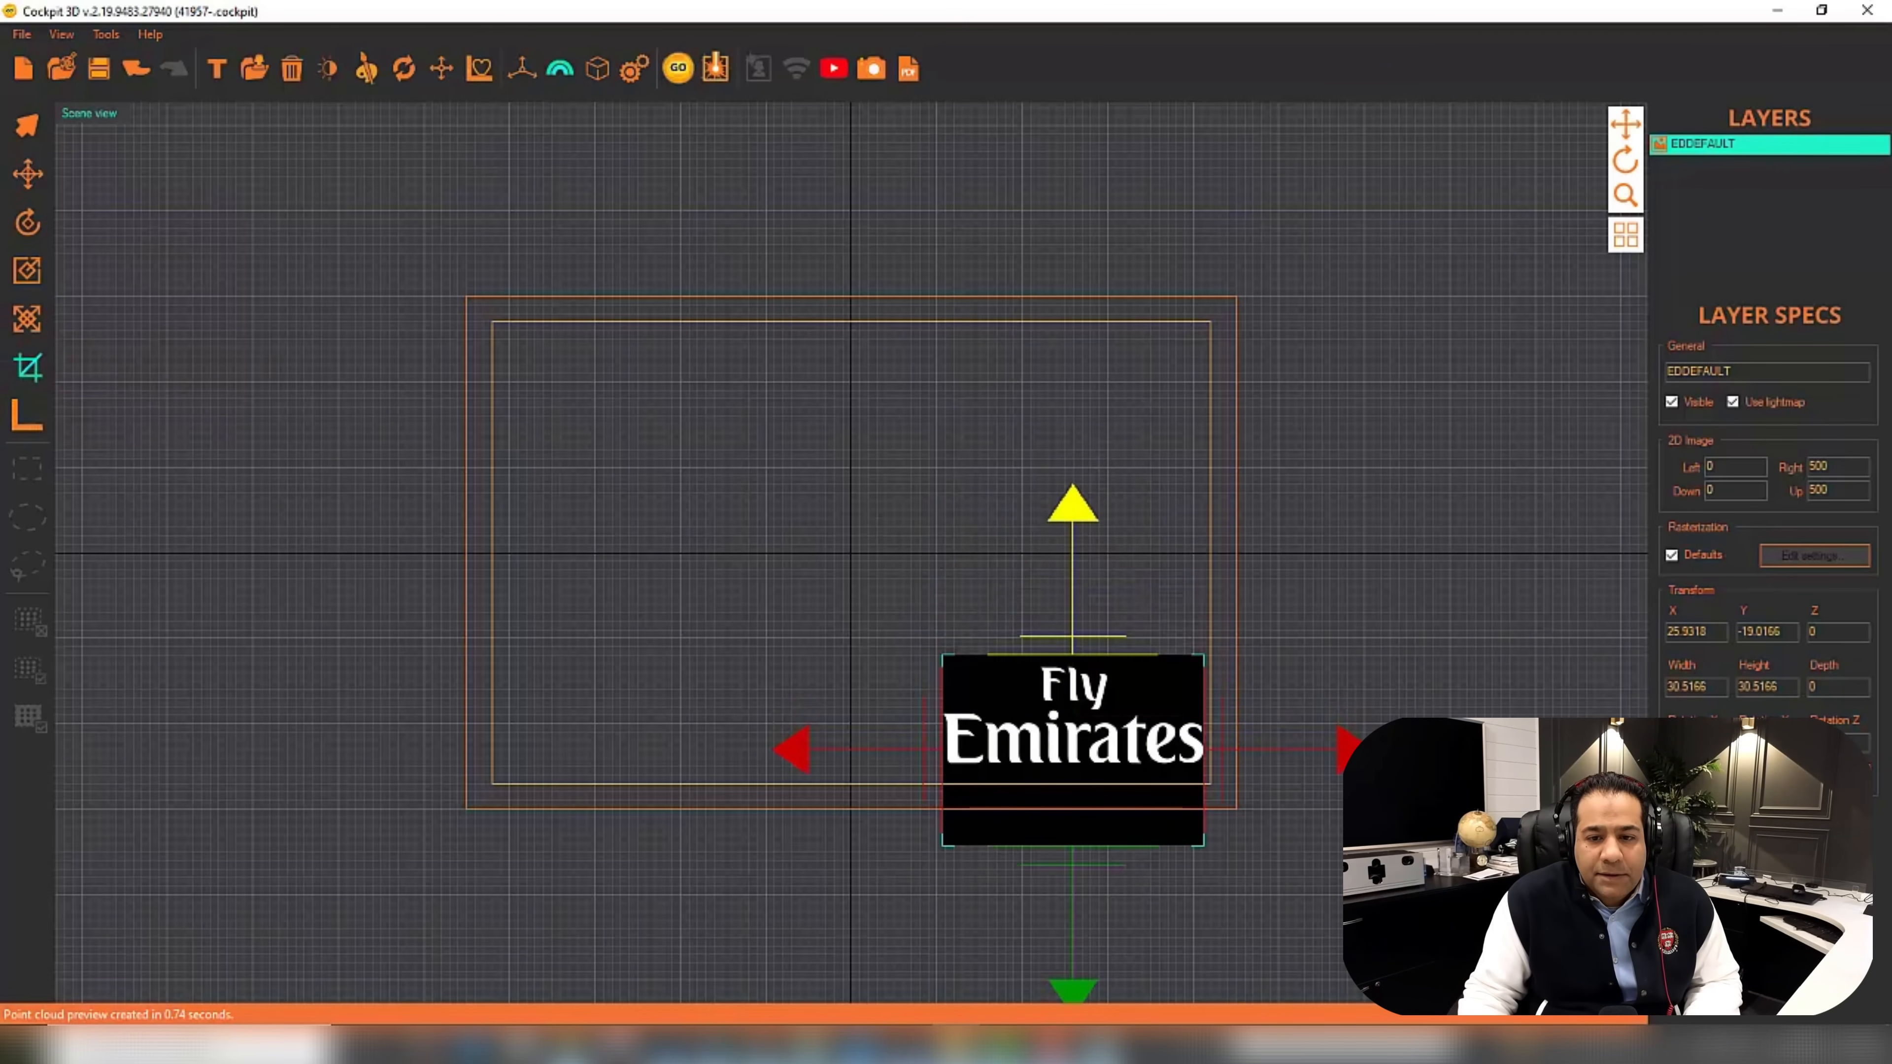
pyautogui.moveTo(1073, 991); pyautogui.dragTo(1073, 928)
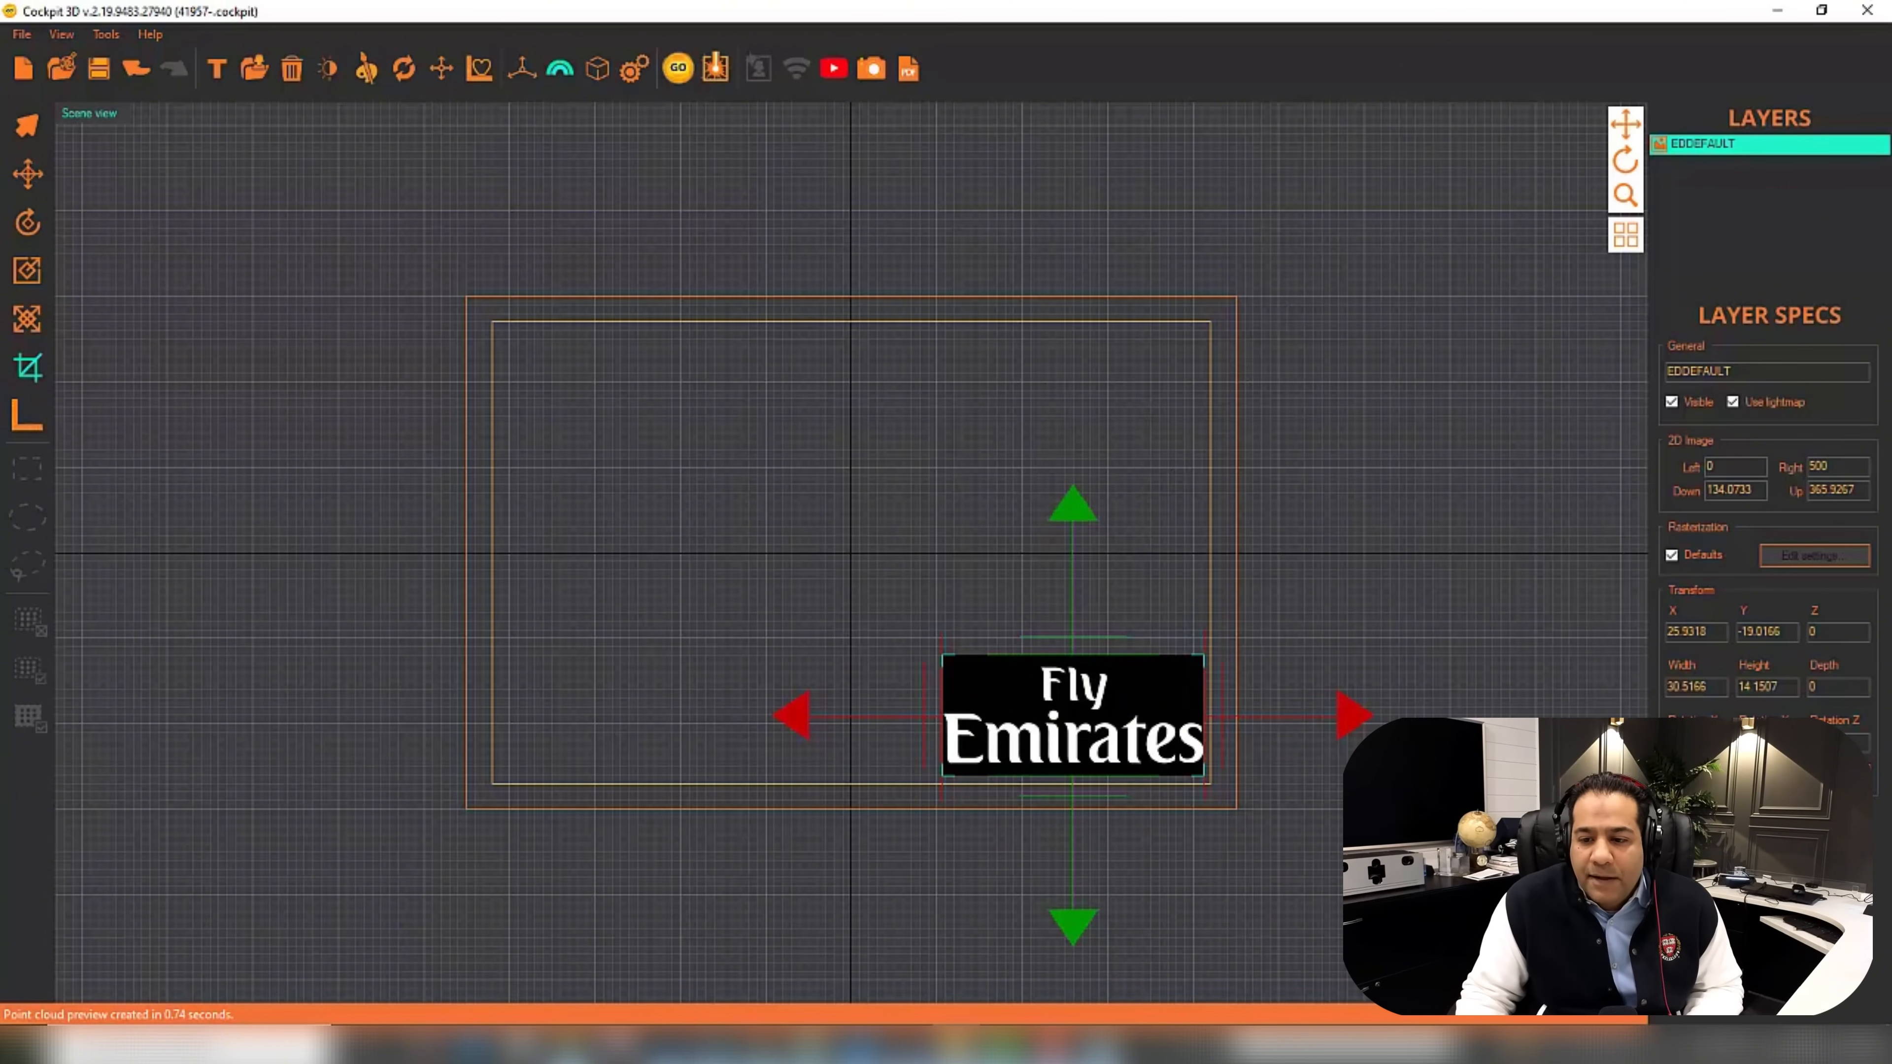
# Move the logo layer in depth toward one face of the template, to about Z 27.7.
pyautogui.press('F3')
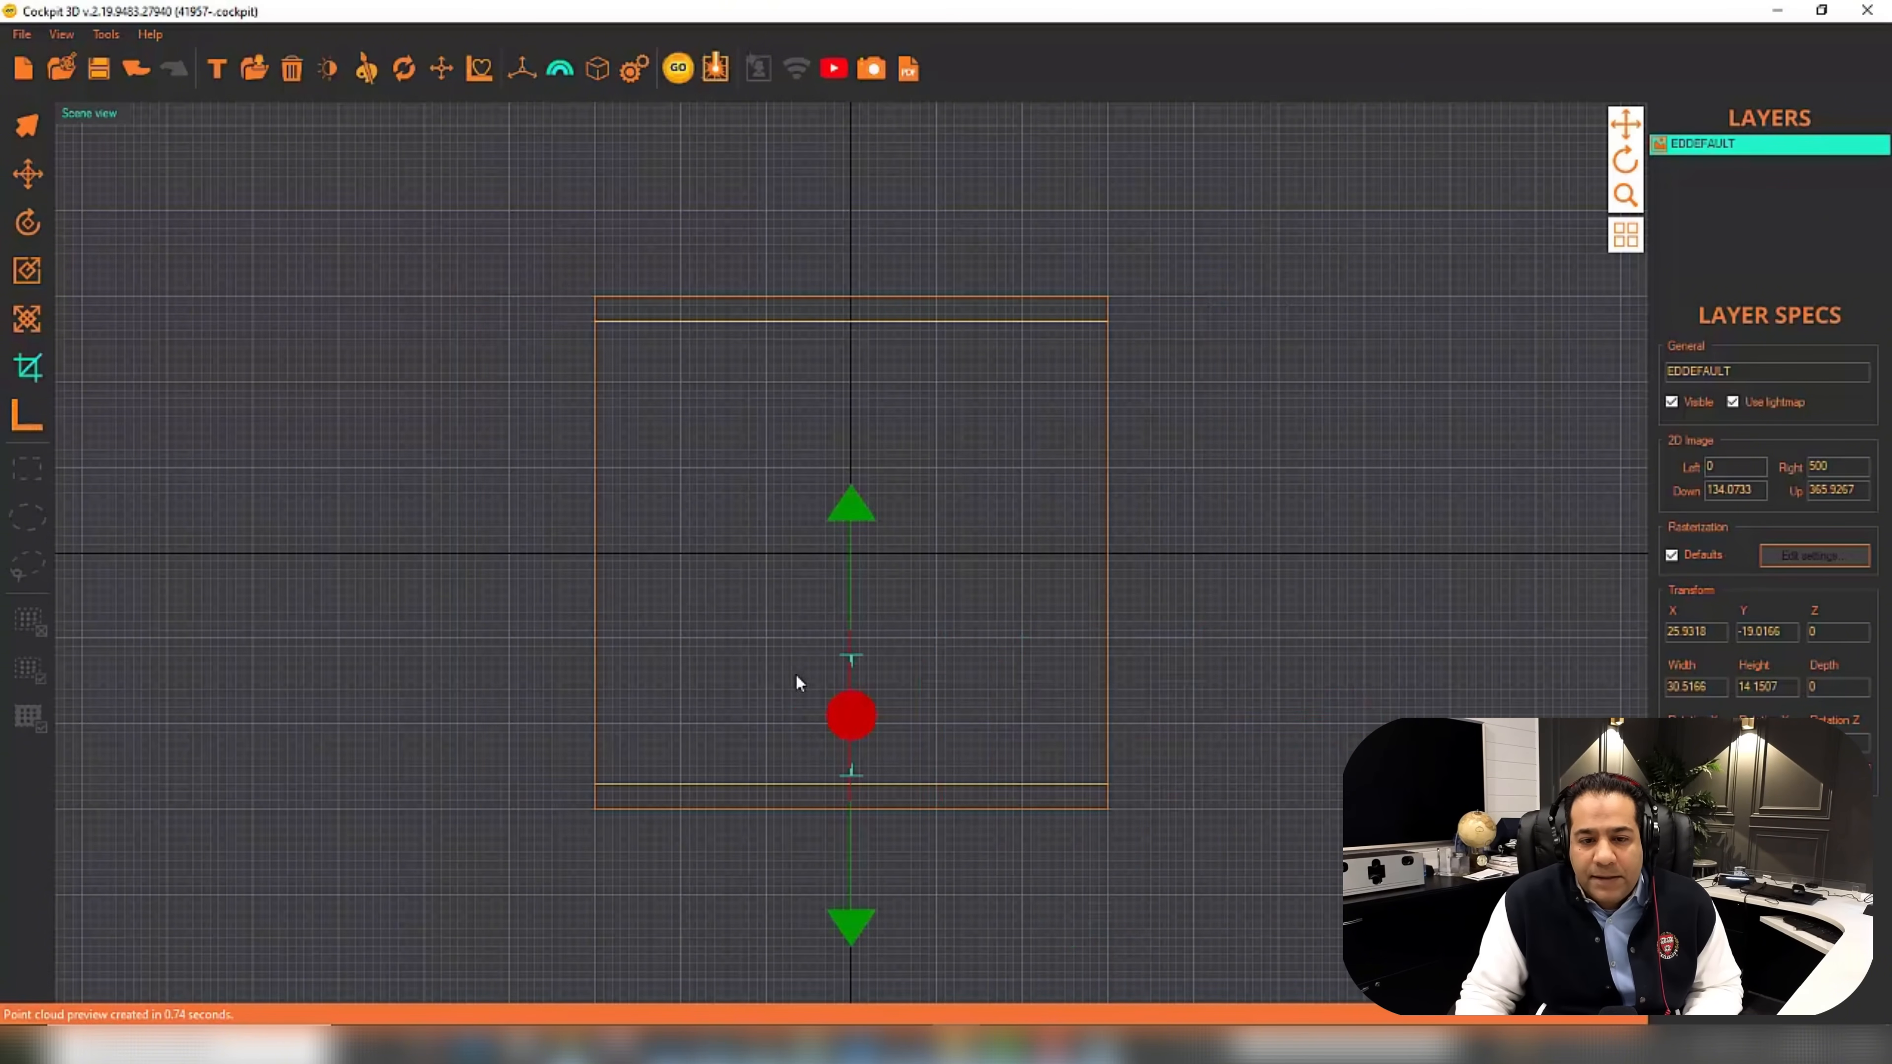
pyautogui.click(25, 173)
pyautogui.moveTo(935, 721); pyautogui.dragTo(1171, 722)
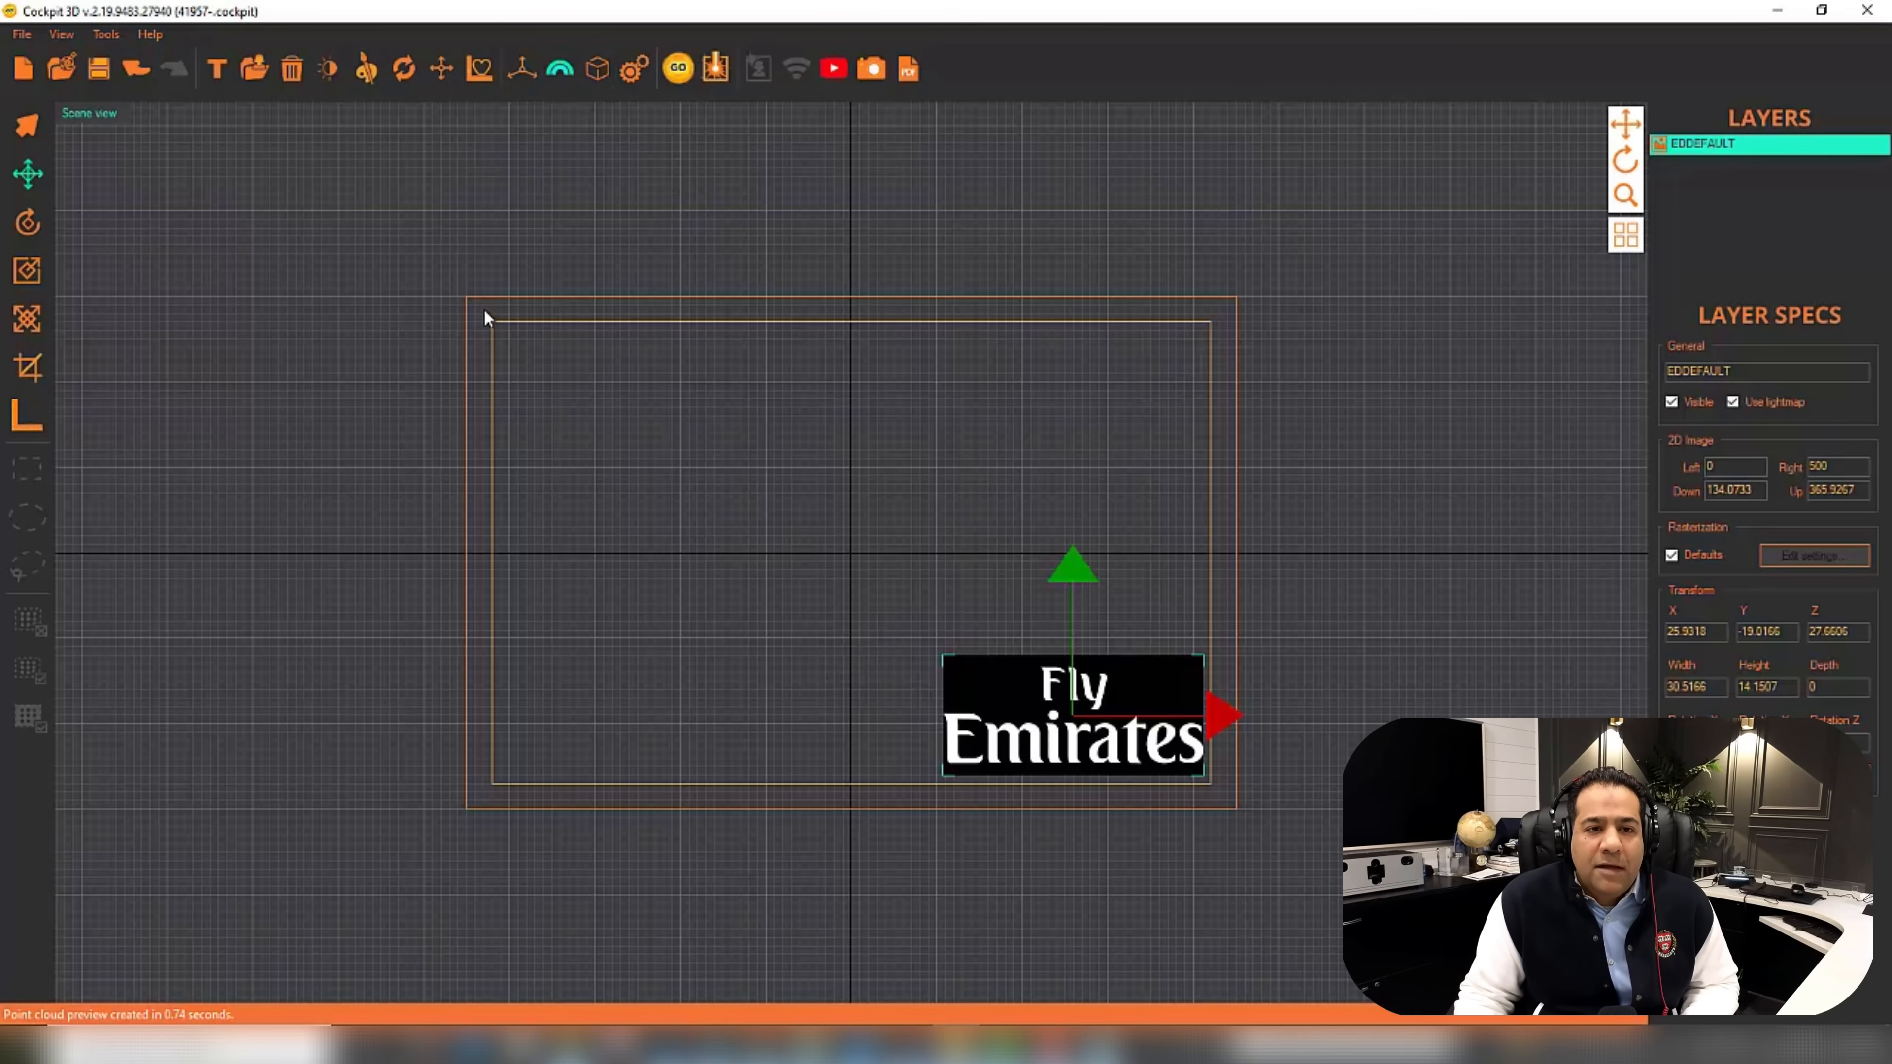
# Set the template's Margin Z to 3 and apply the change.
pyautogui.click(597, 74)
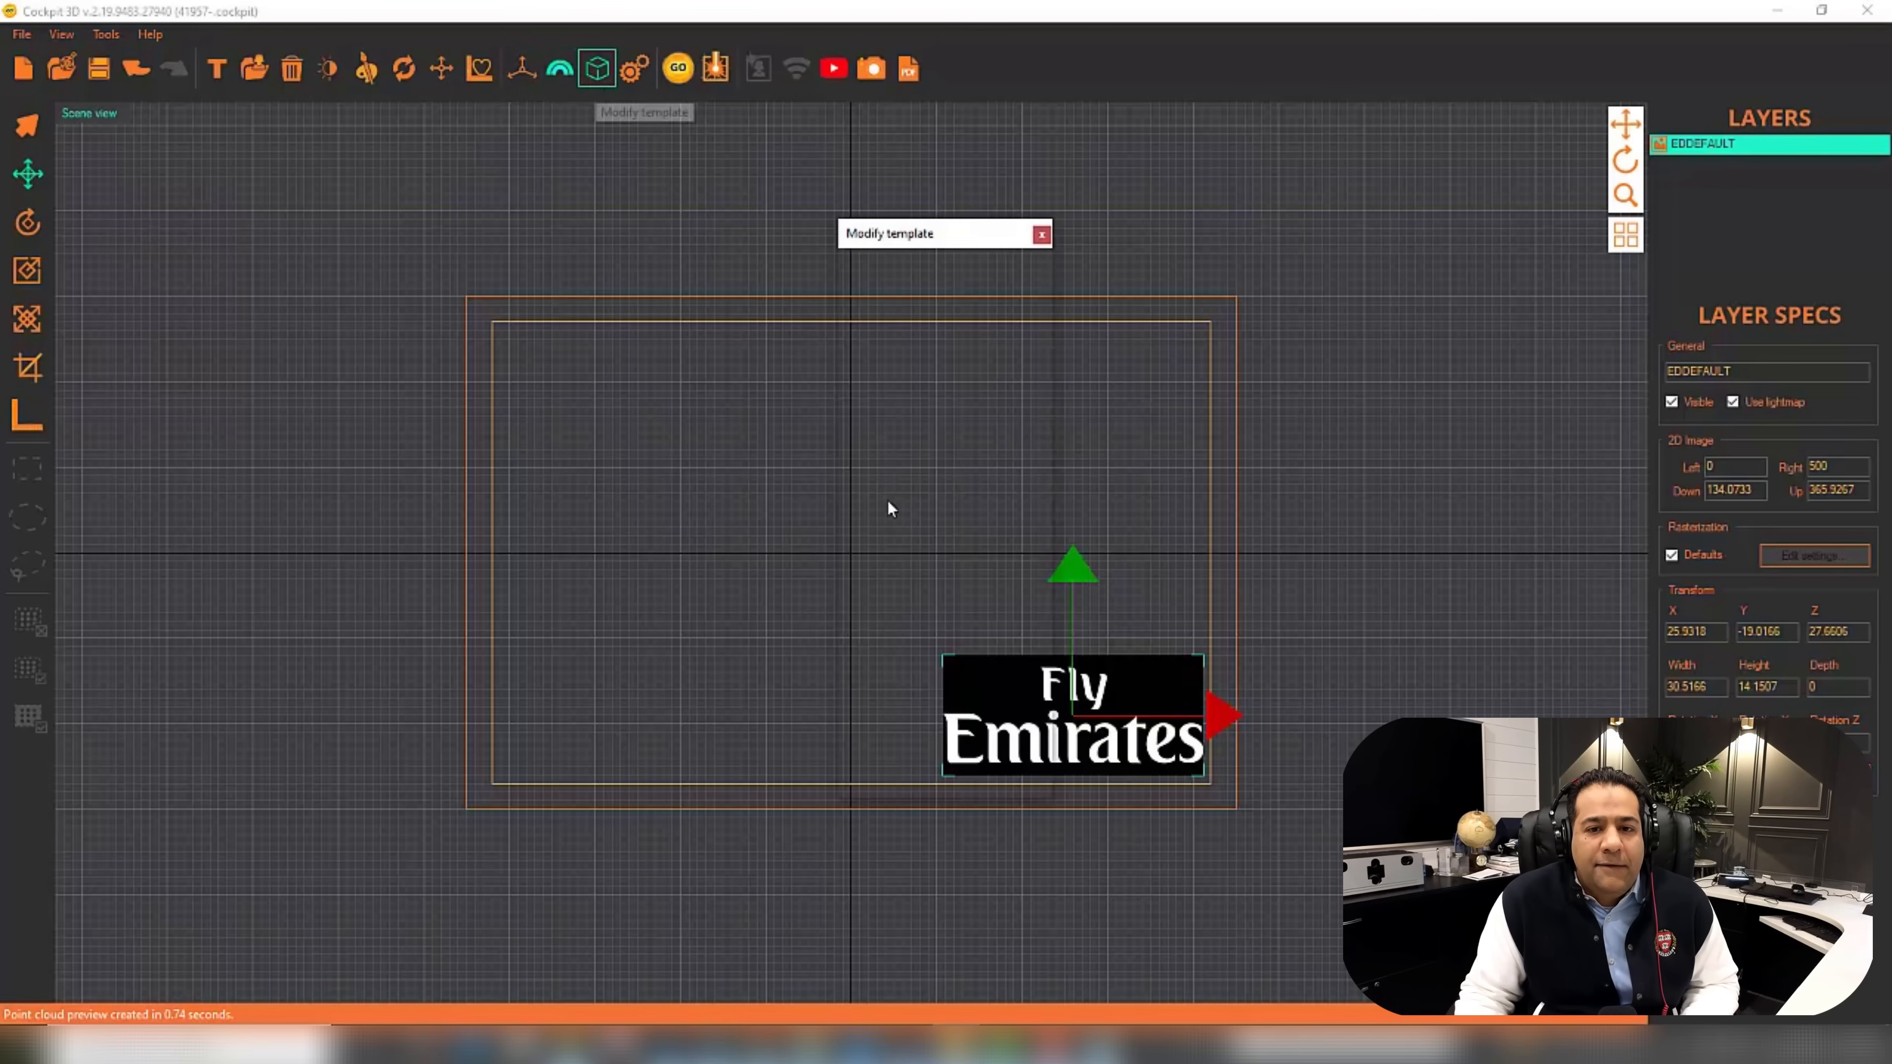
pyautogui.press('Tab')
pyautogui.press('Tab')
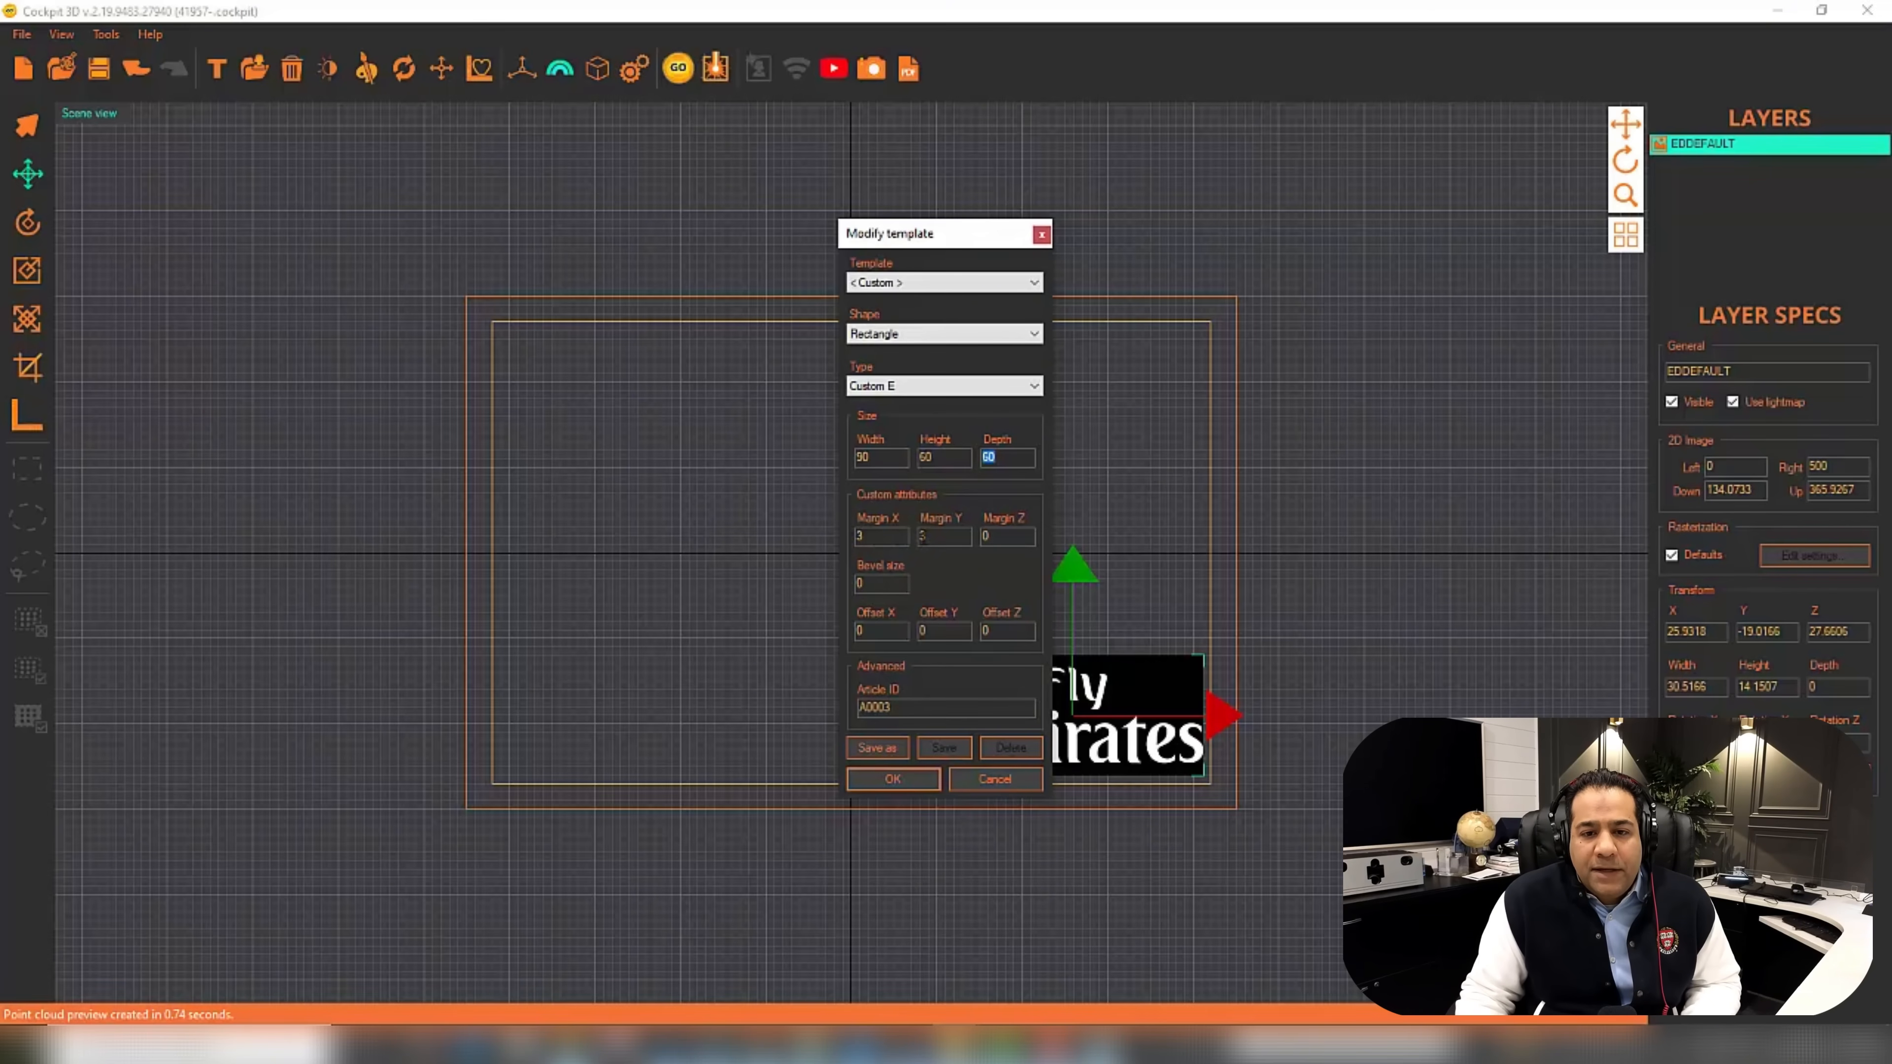
pyautogui.click(983, 538)
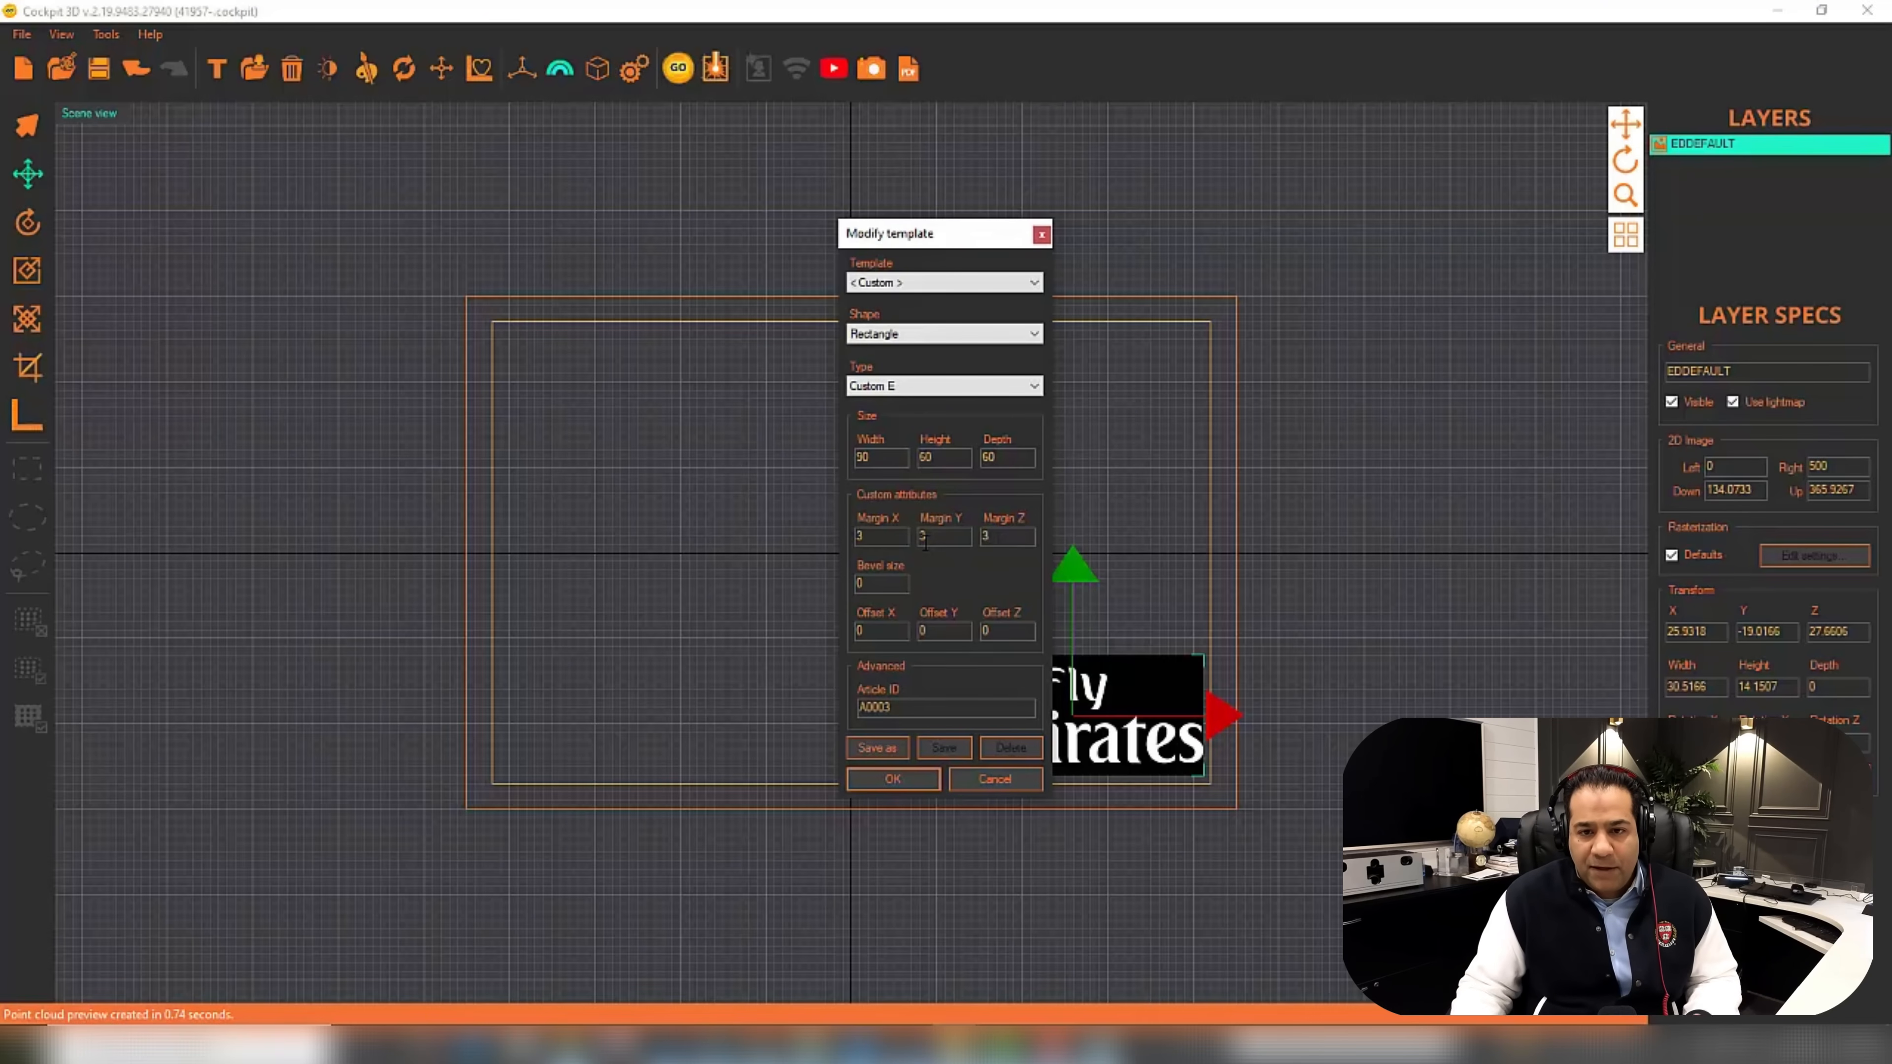
pyautogui.click(926, 780)
# Shift the logo layer back inside the template's depth margin, to about Z 24.9.
pyautogui.moveTo(1624, 160); pyautogui.dragTo(1711, 163)
pyautogui.moveTo(1221, 714); pyautogui.dragTo(1197, 713)
pyautogui.moveTo(1625, 161)
pyautogui.mouseDown()
pyautogui.moveTo(1586, 161)
pyautogui.moveTo(1618, 154)
pyautogui.moveTo(1616, 188)
pyautogui.mouseUp()
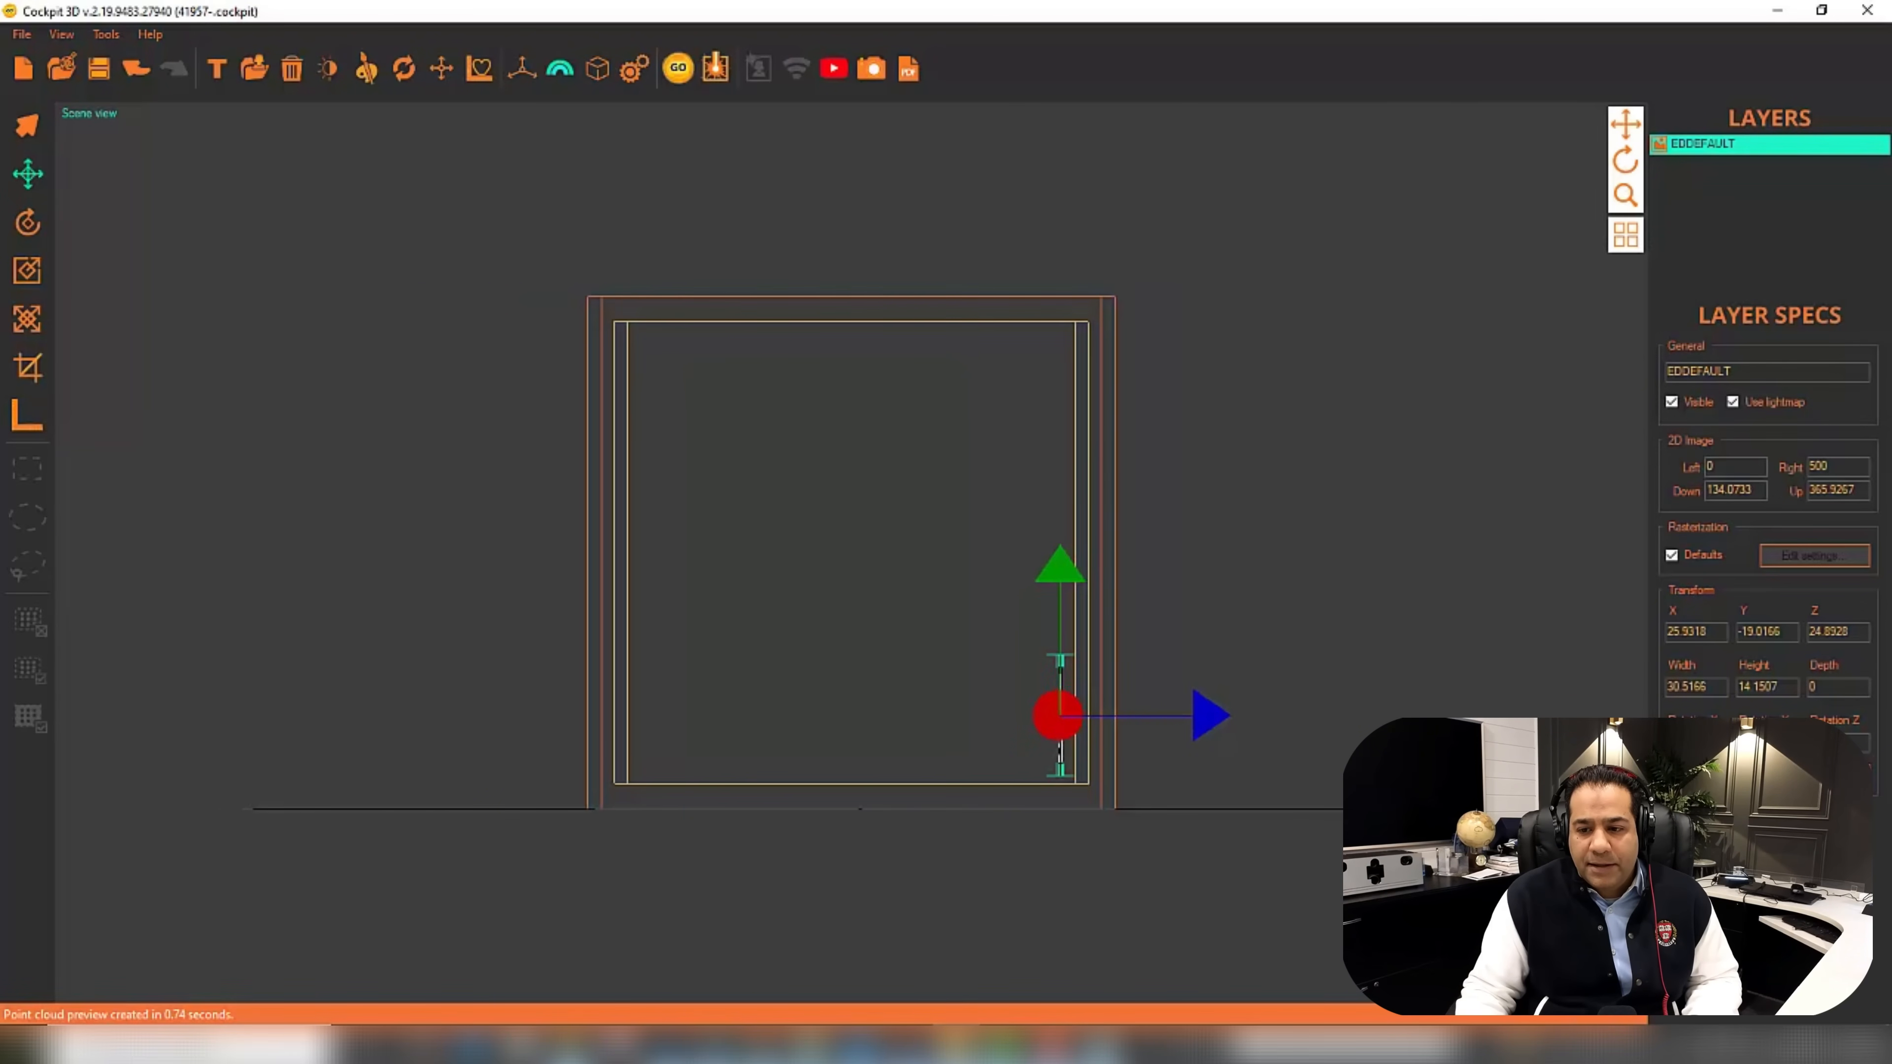
# Give the template a bevel size of 3 and set its X, Y and Z margins to 0.
pyautogui.moveTo(1625, 160); pyautogui.dragTo(1543, 170)
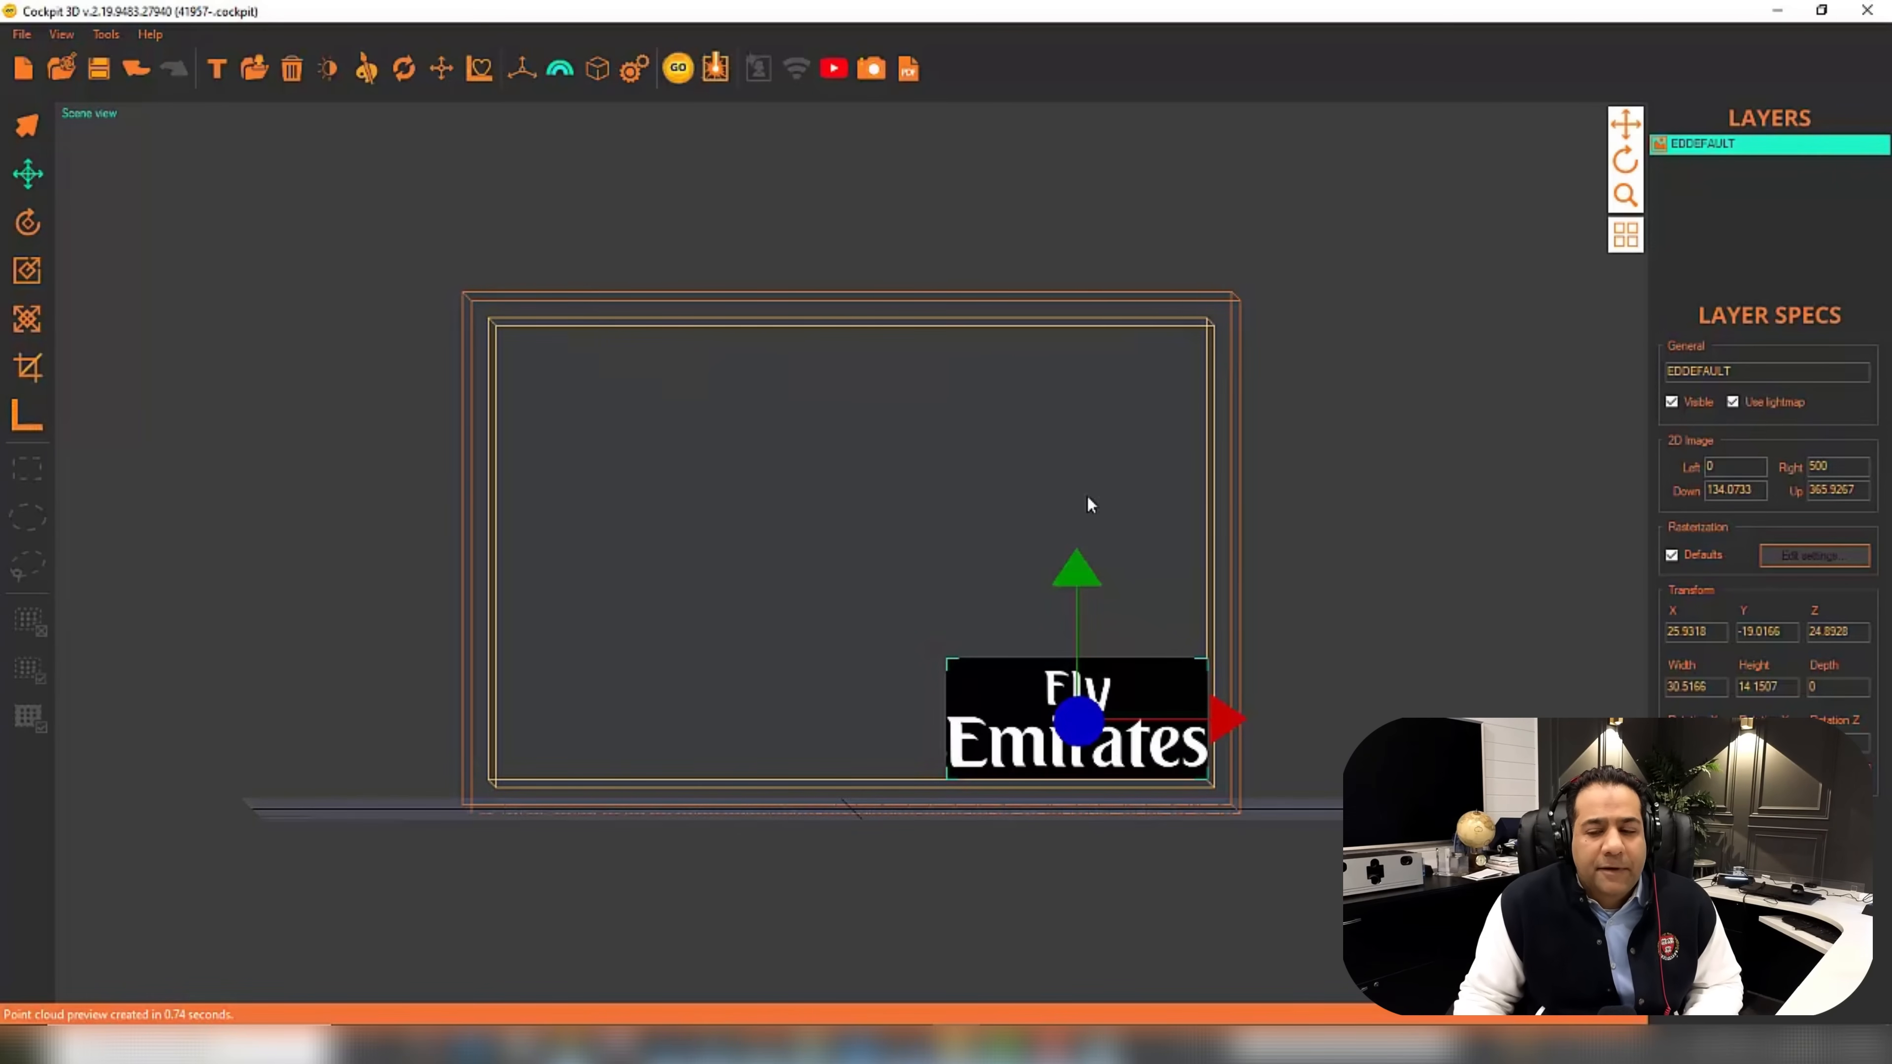
pyautogui.click(596, 68)
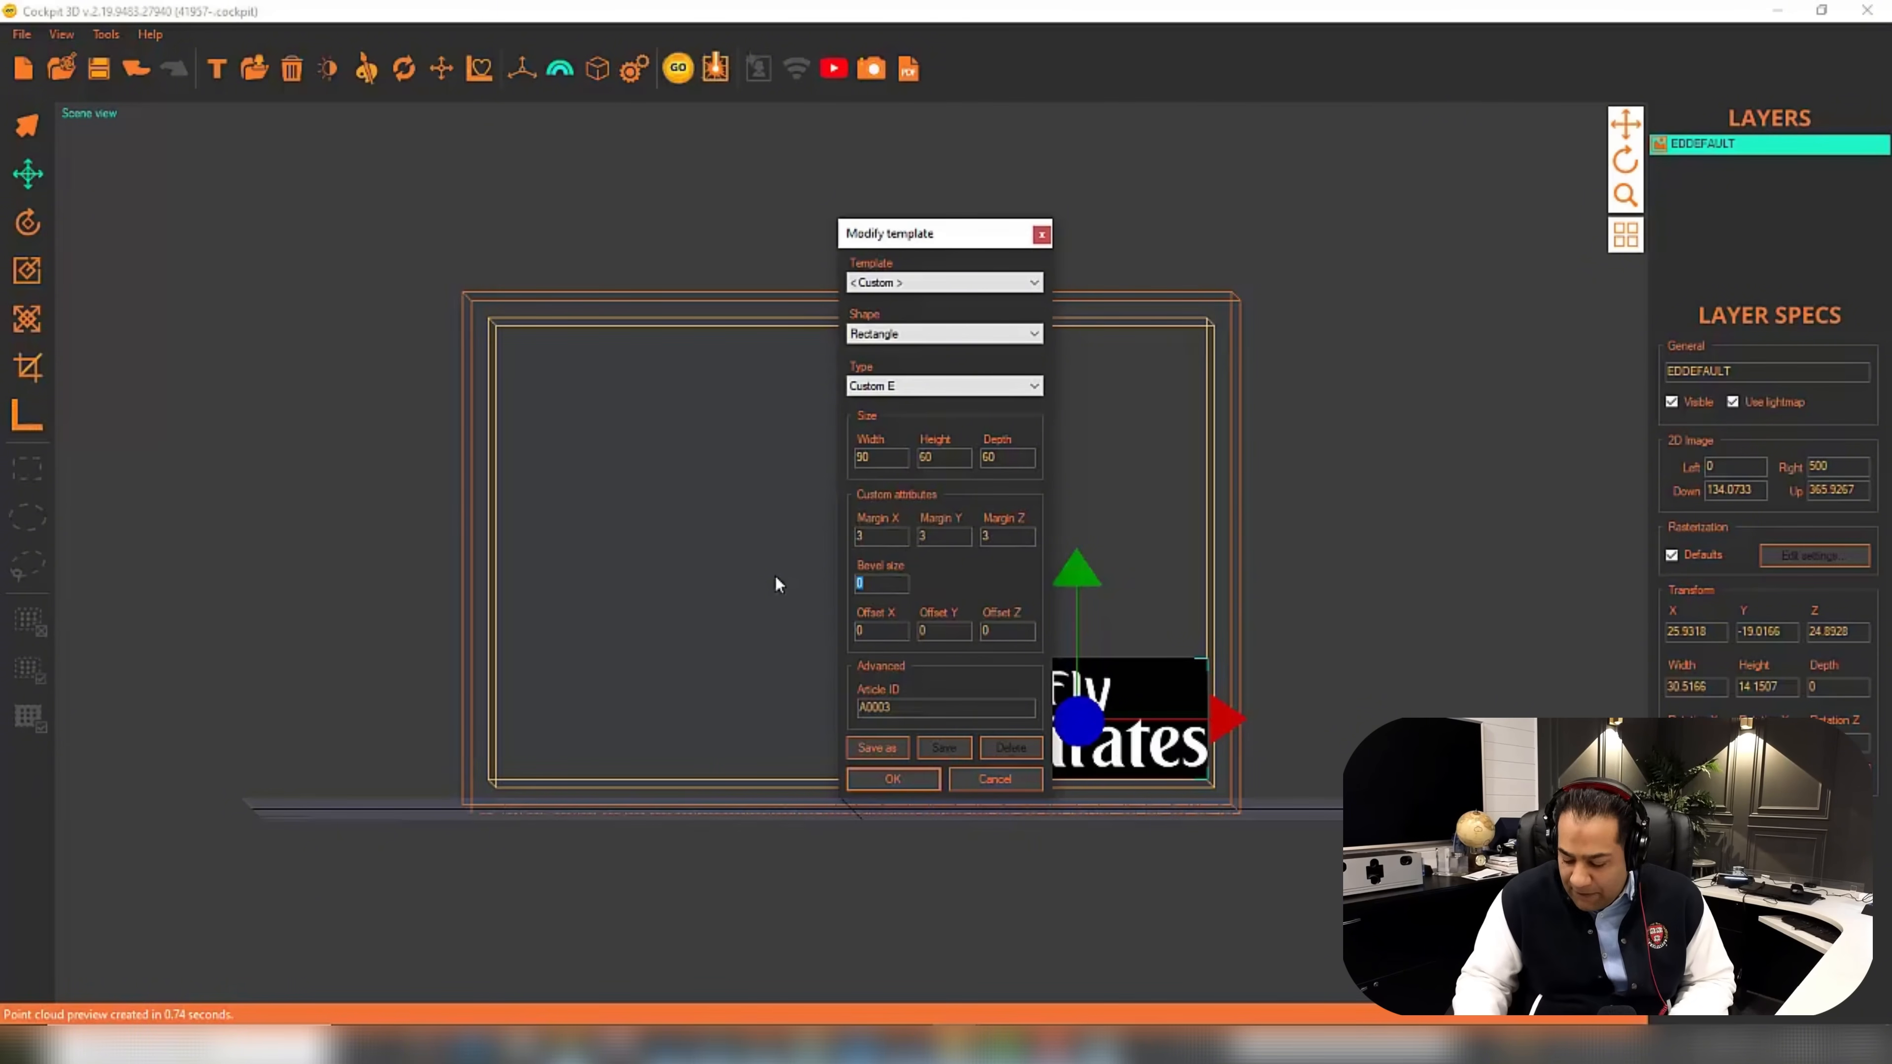
pyautogui.write('3')
pyautogui.doubleClick(880, 538)
pyautogui.write('0')
pyautogui.press('Tab')
pyautogui.write('0')
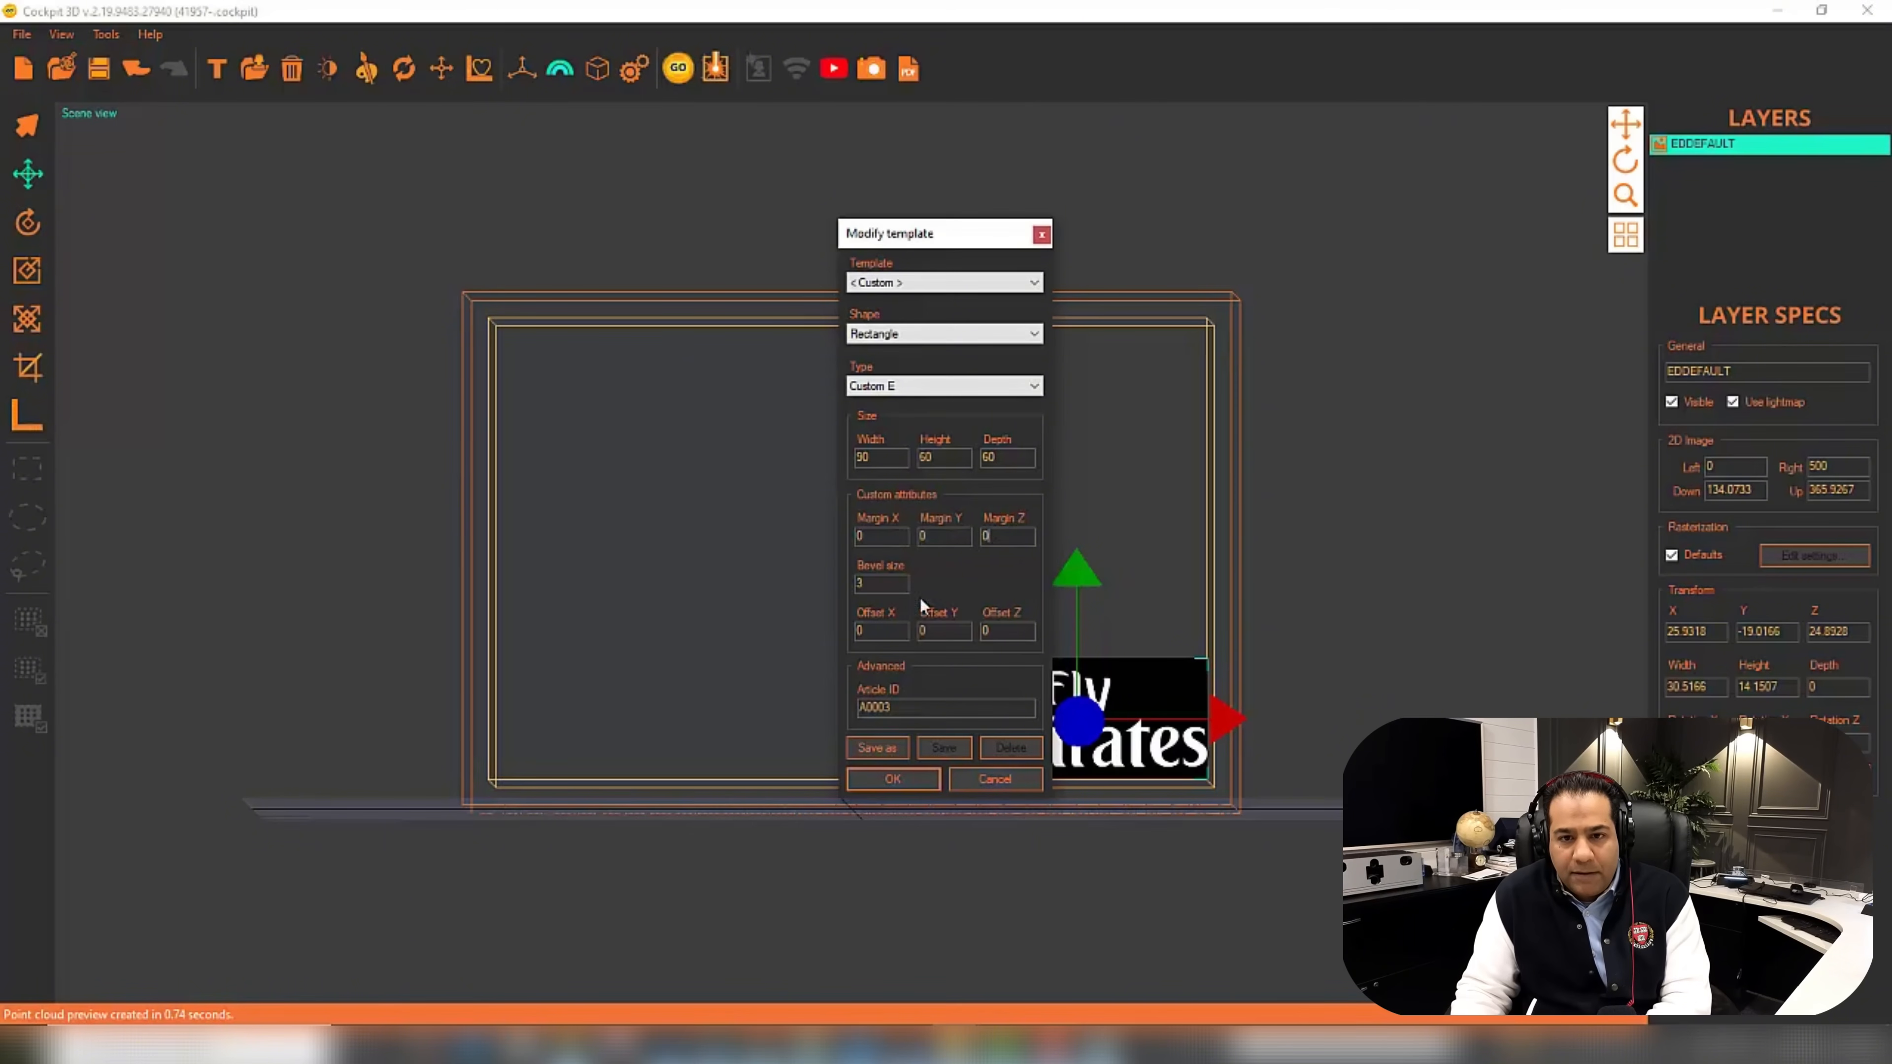
pyautogui.click(894, 778)
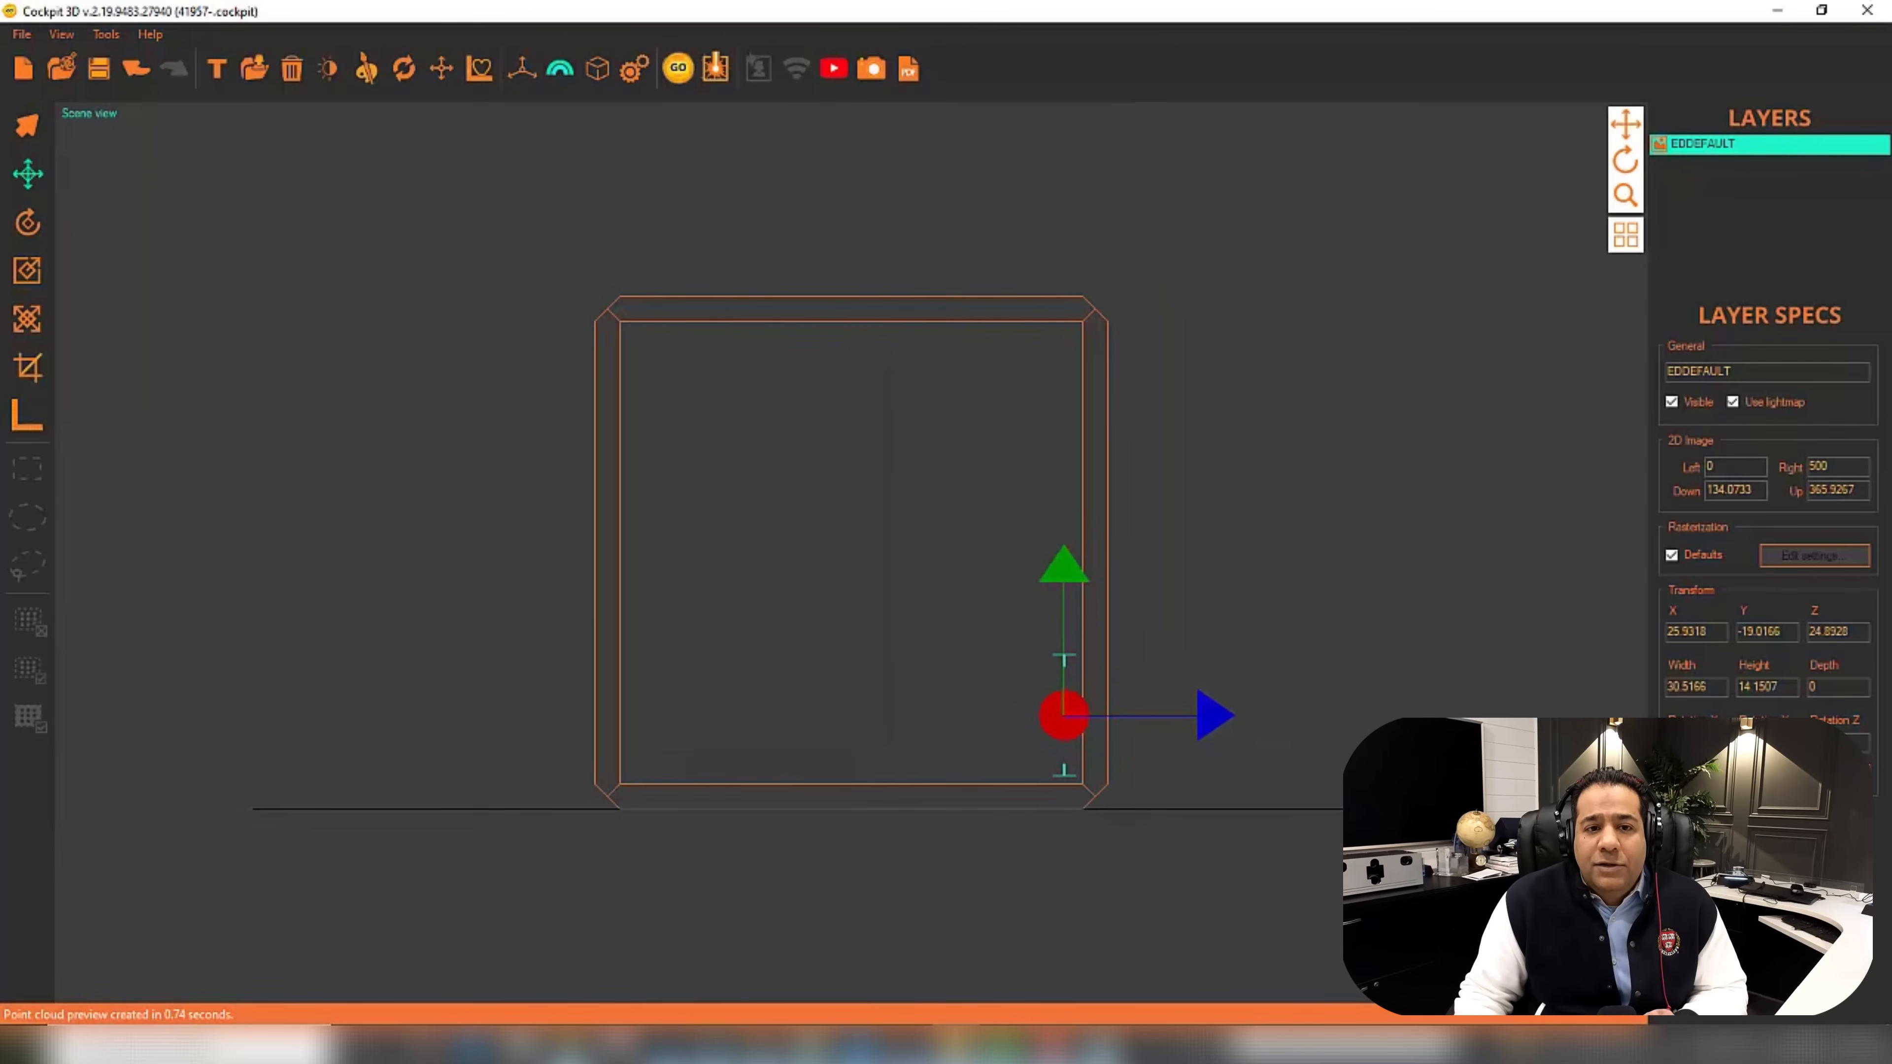
# Set the template's bevel size to 0 and its Margin X and Margin Y to 3.
pyautogui.click(596, 68)
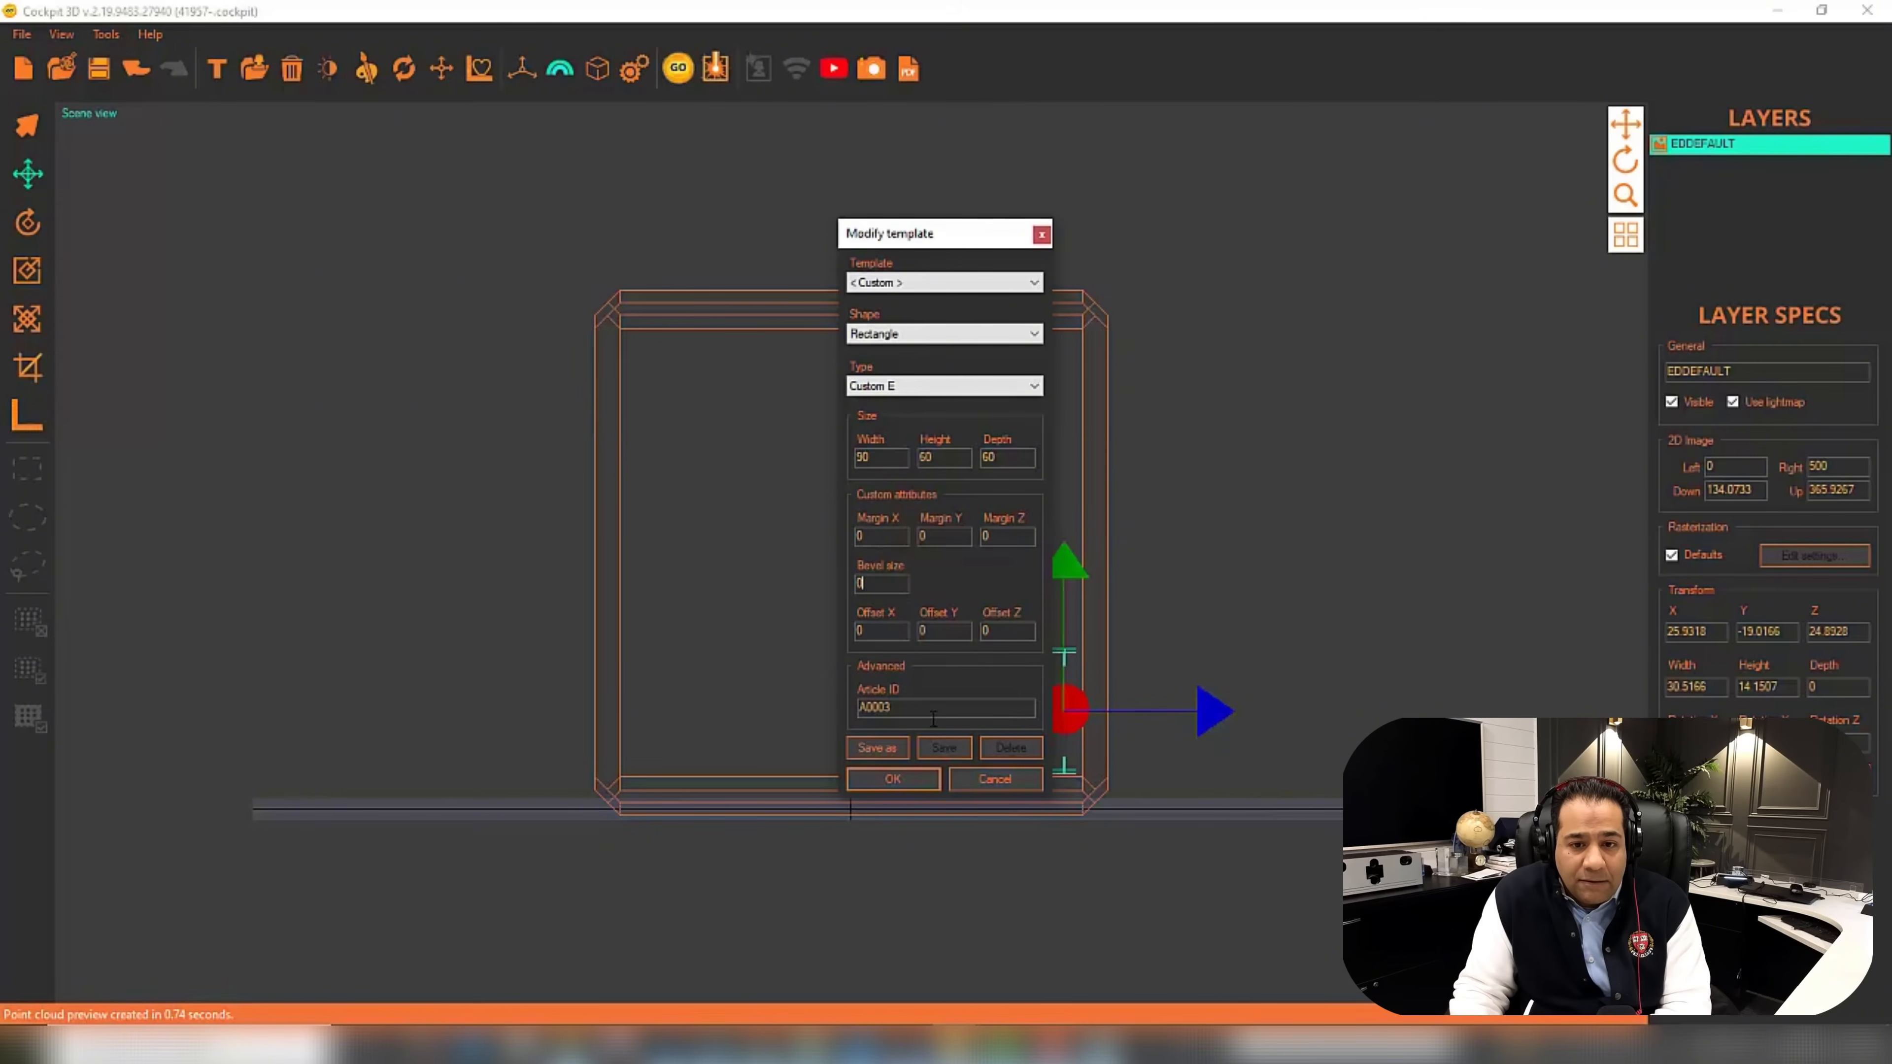
pyautogui.click(893, 777)
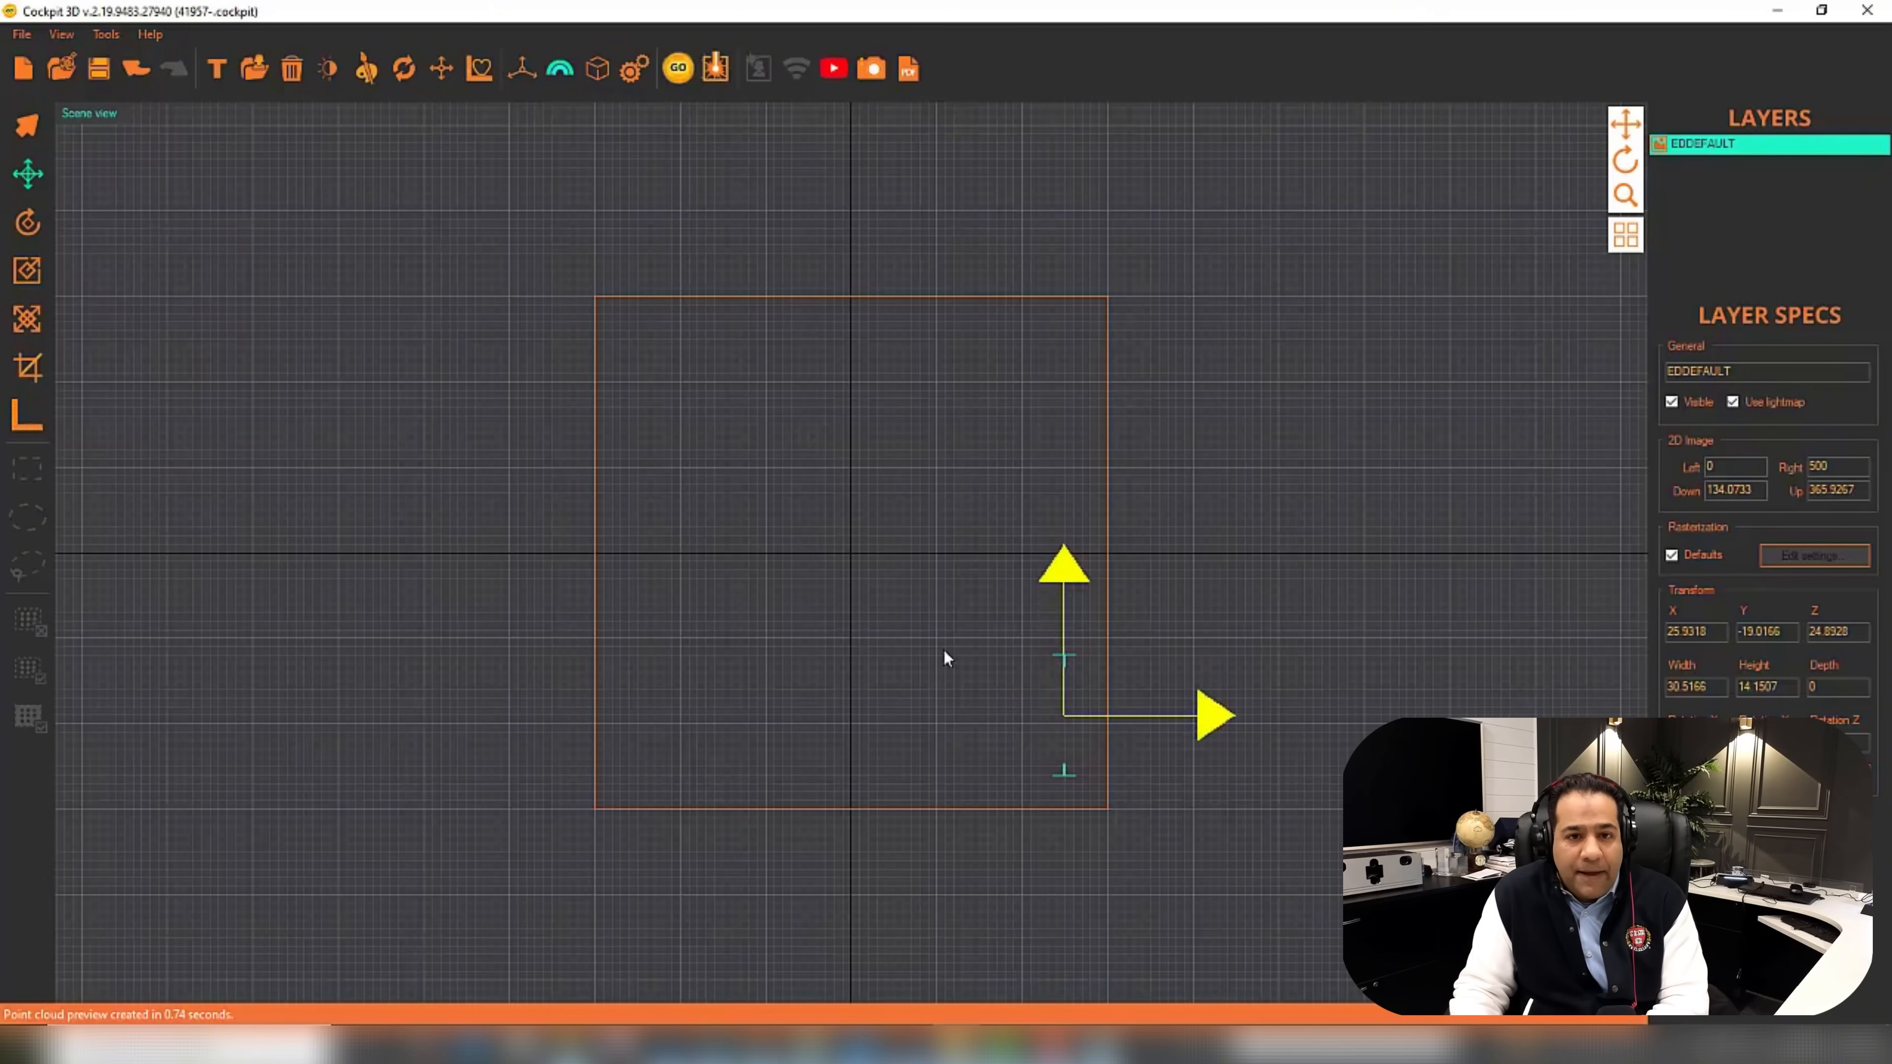
pyautogui.click(597, 69)
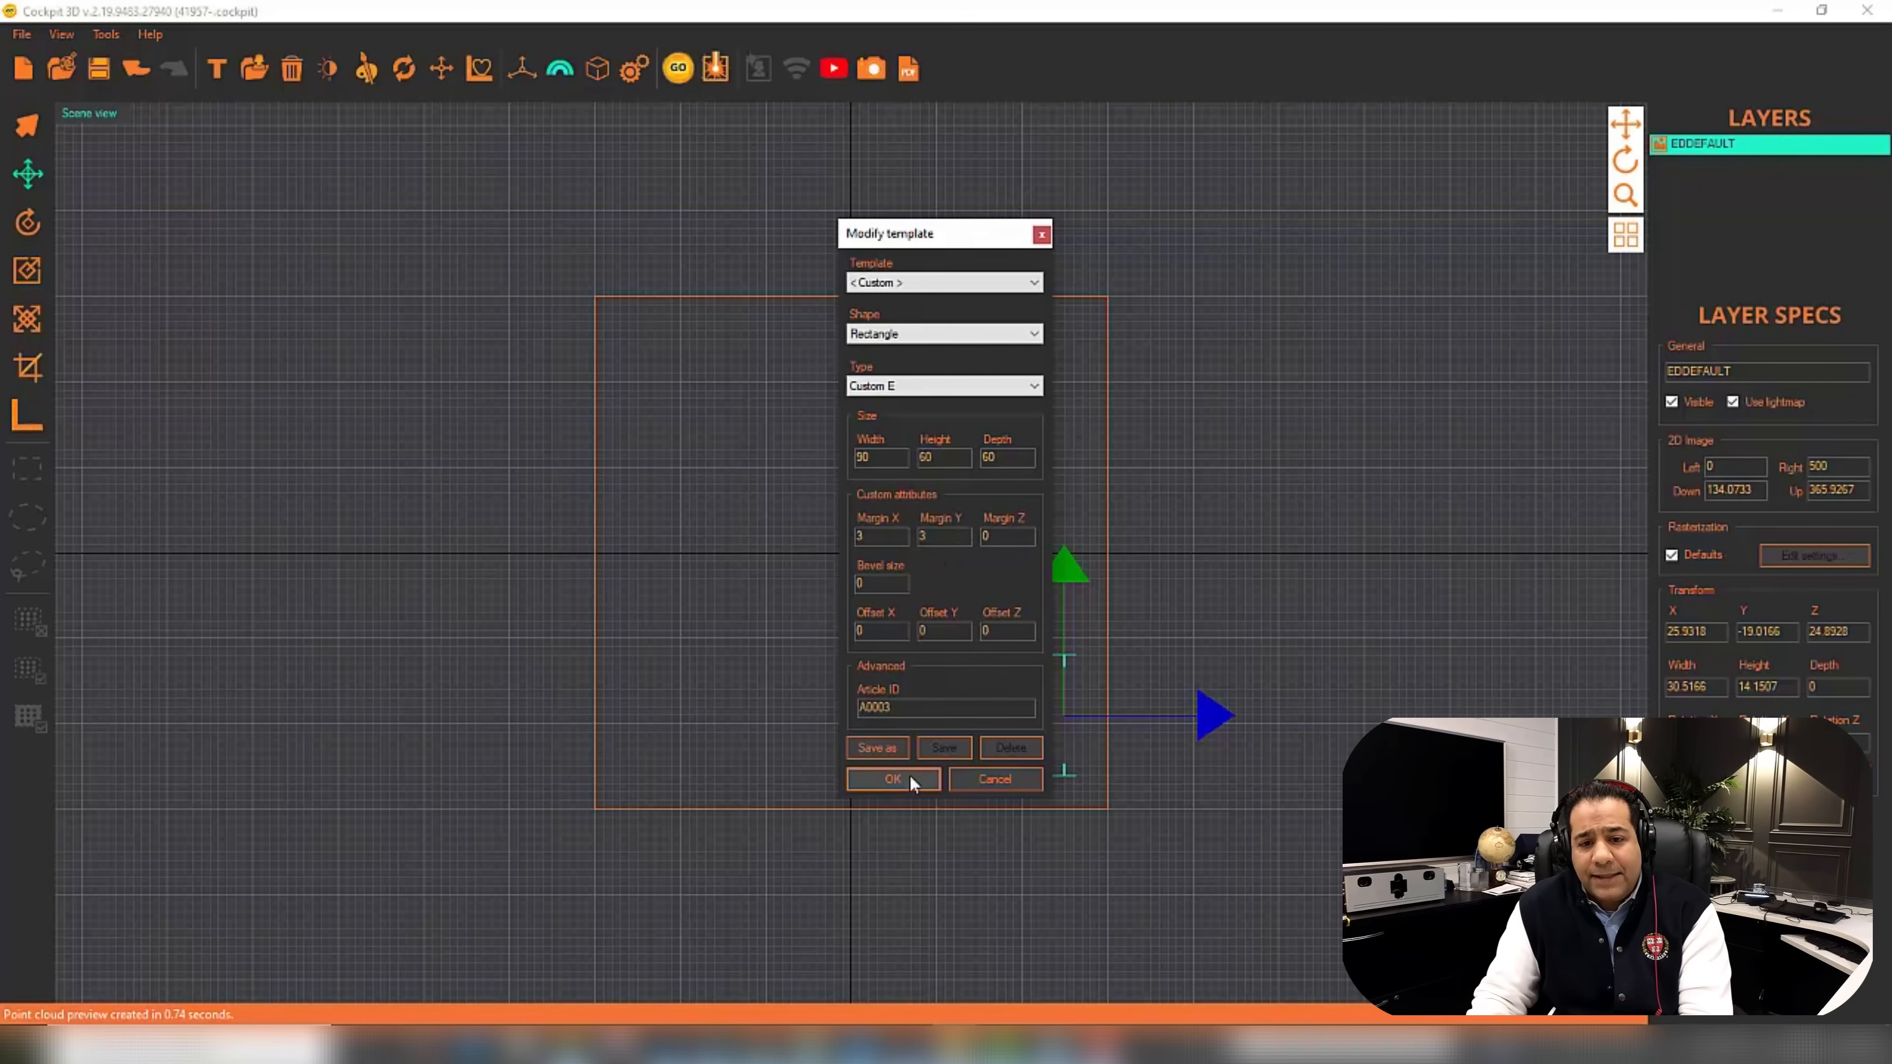
pyautogui.click(901, 779)
# Move the logo layer in depth closer to the template's face, to about Z 27.7.
pyautogui.moveTo(1102, 721); pyautogui.dragTo(1171, 716)
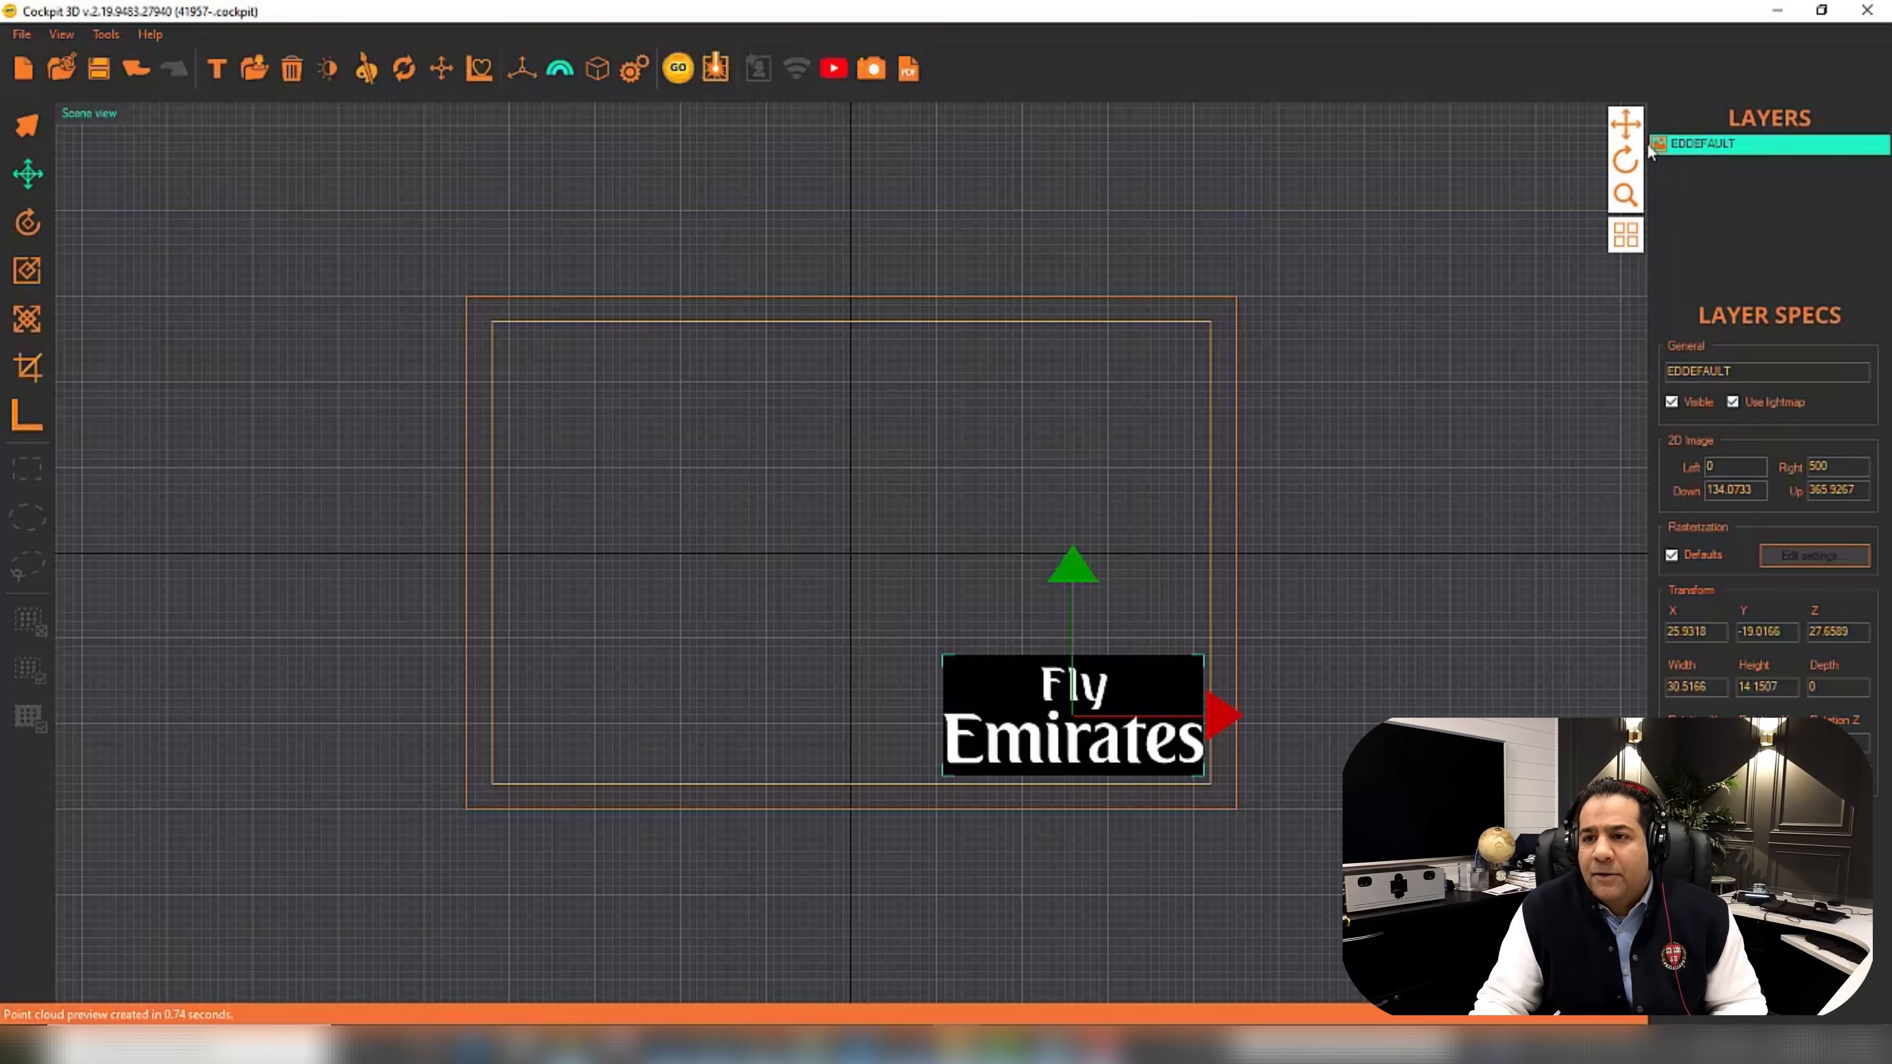
# Rename the logo layer to "Emirates Logo".
pyautogui.doubleClick(1768, 372)
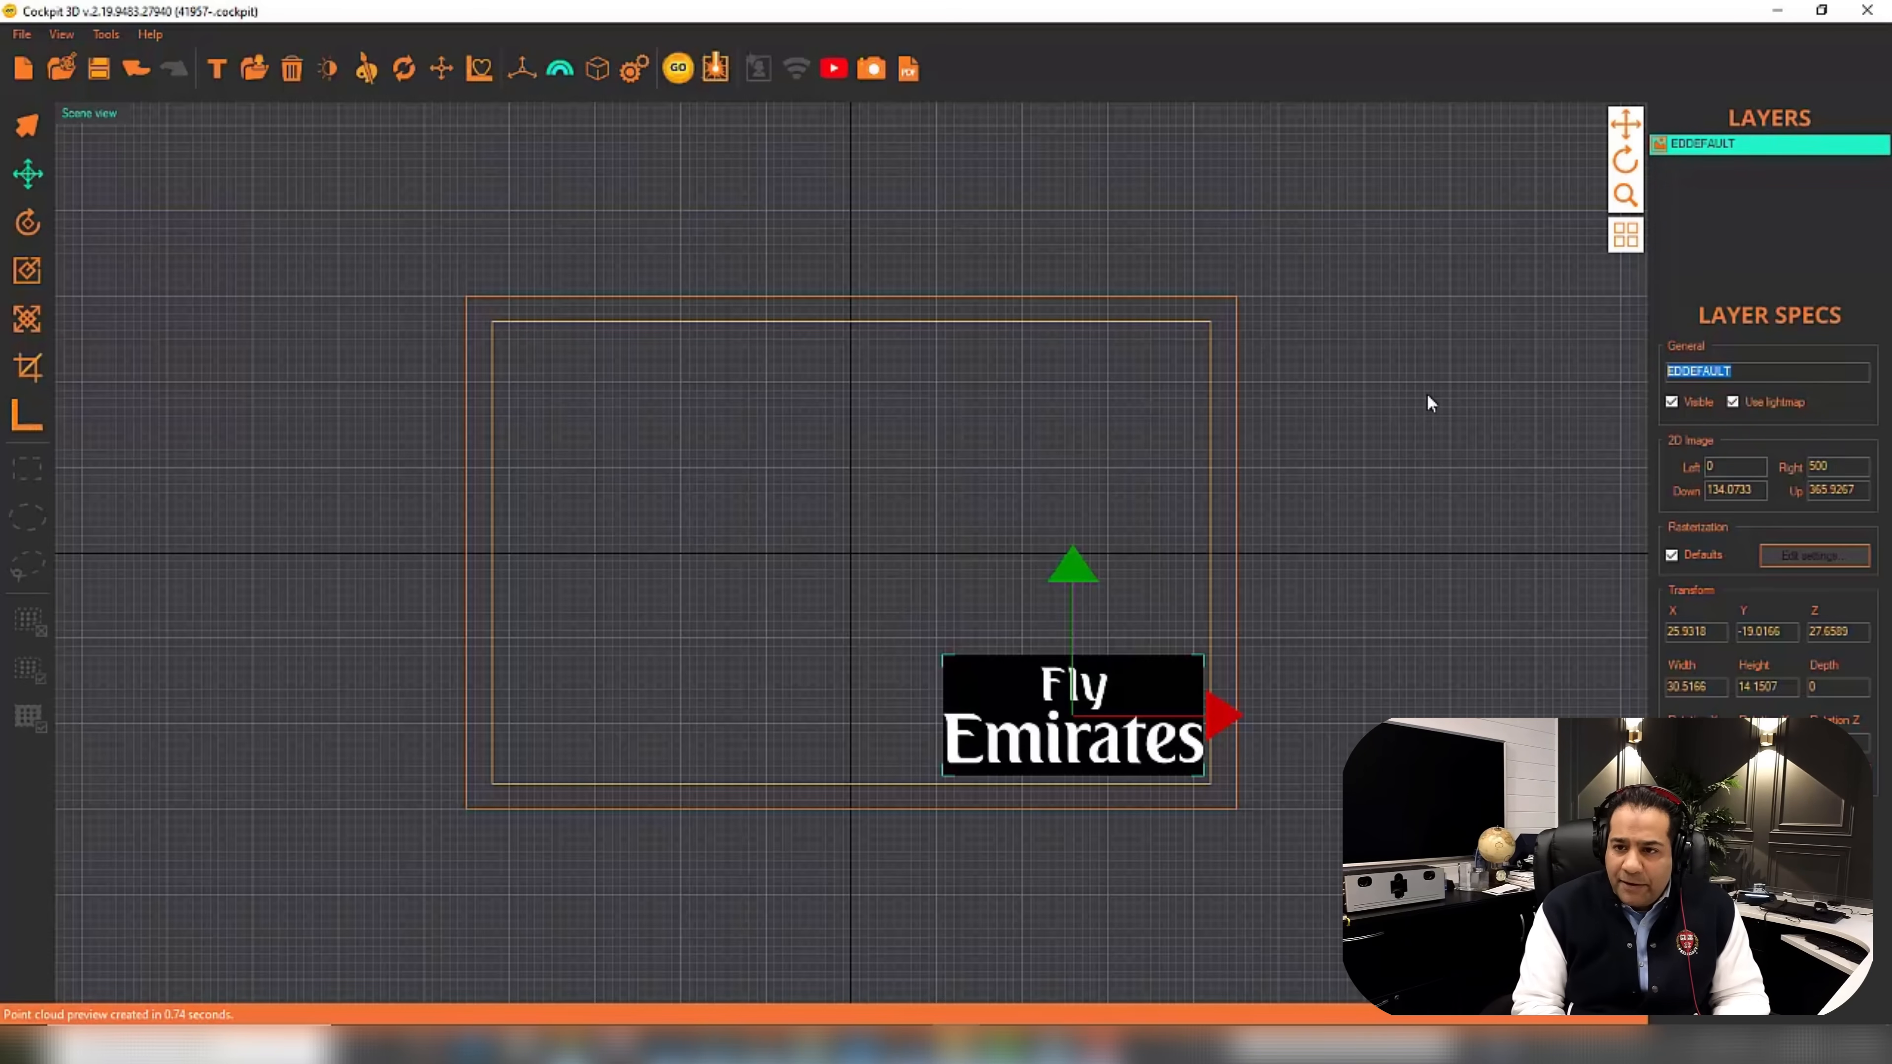
pyautogui.write('Emir')
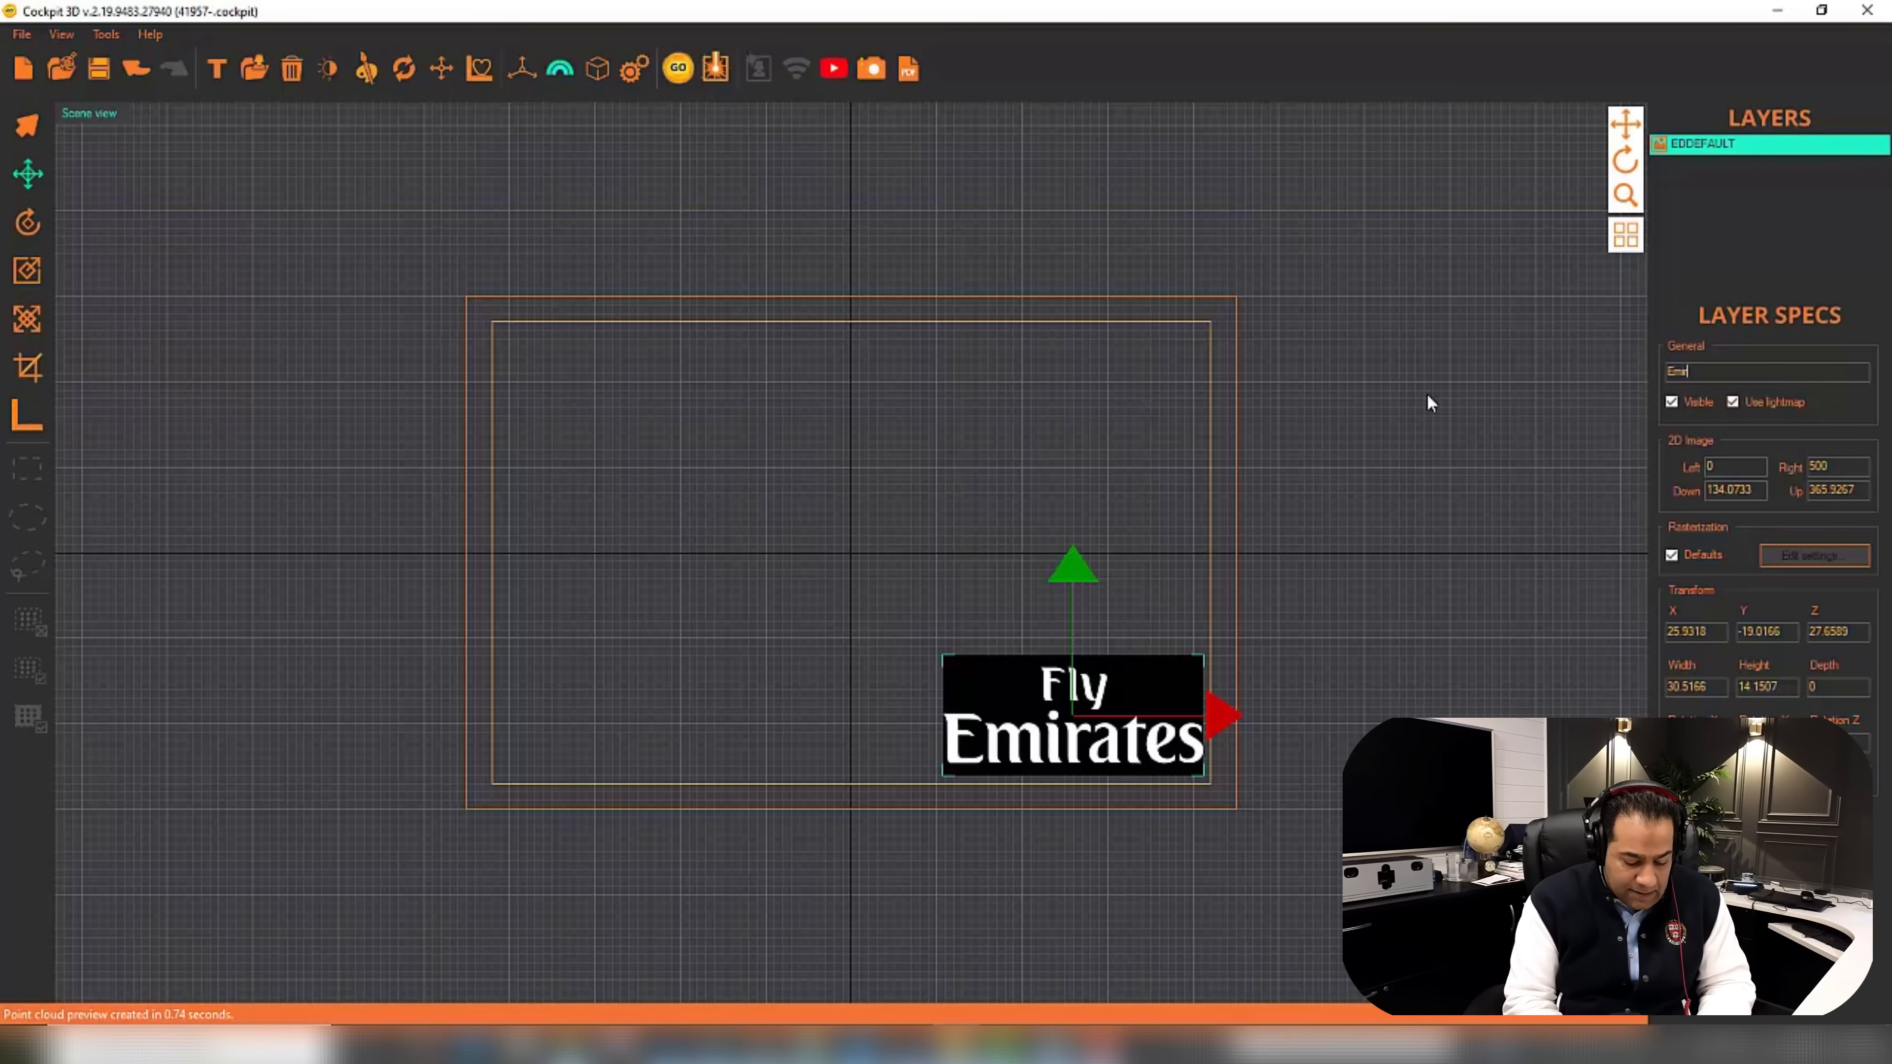
pyautogui.write('ates Logo')
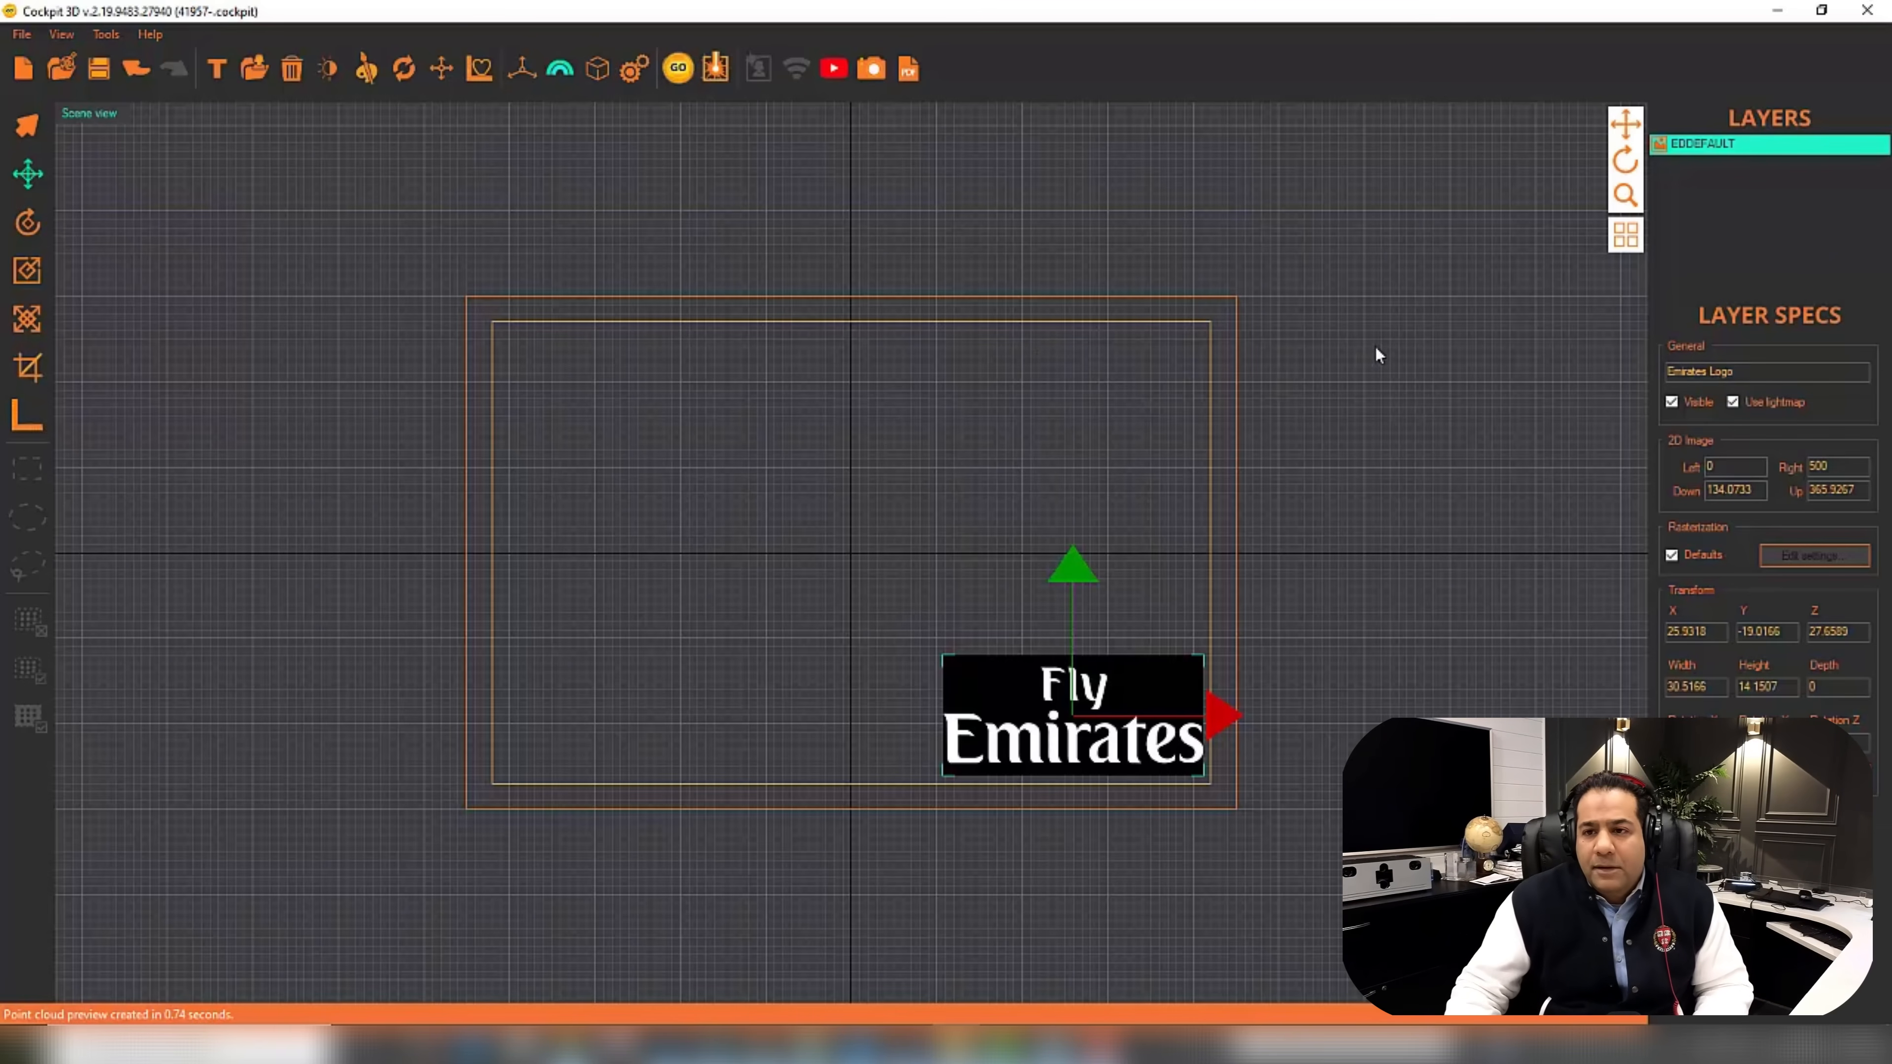
pyautogui.click(1275, 373)
pyautogui.click(1688, 146)
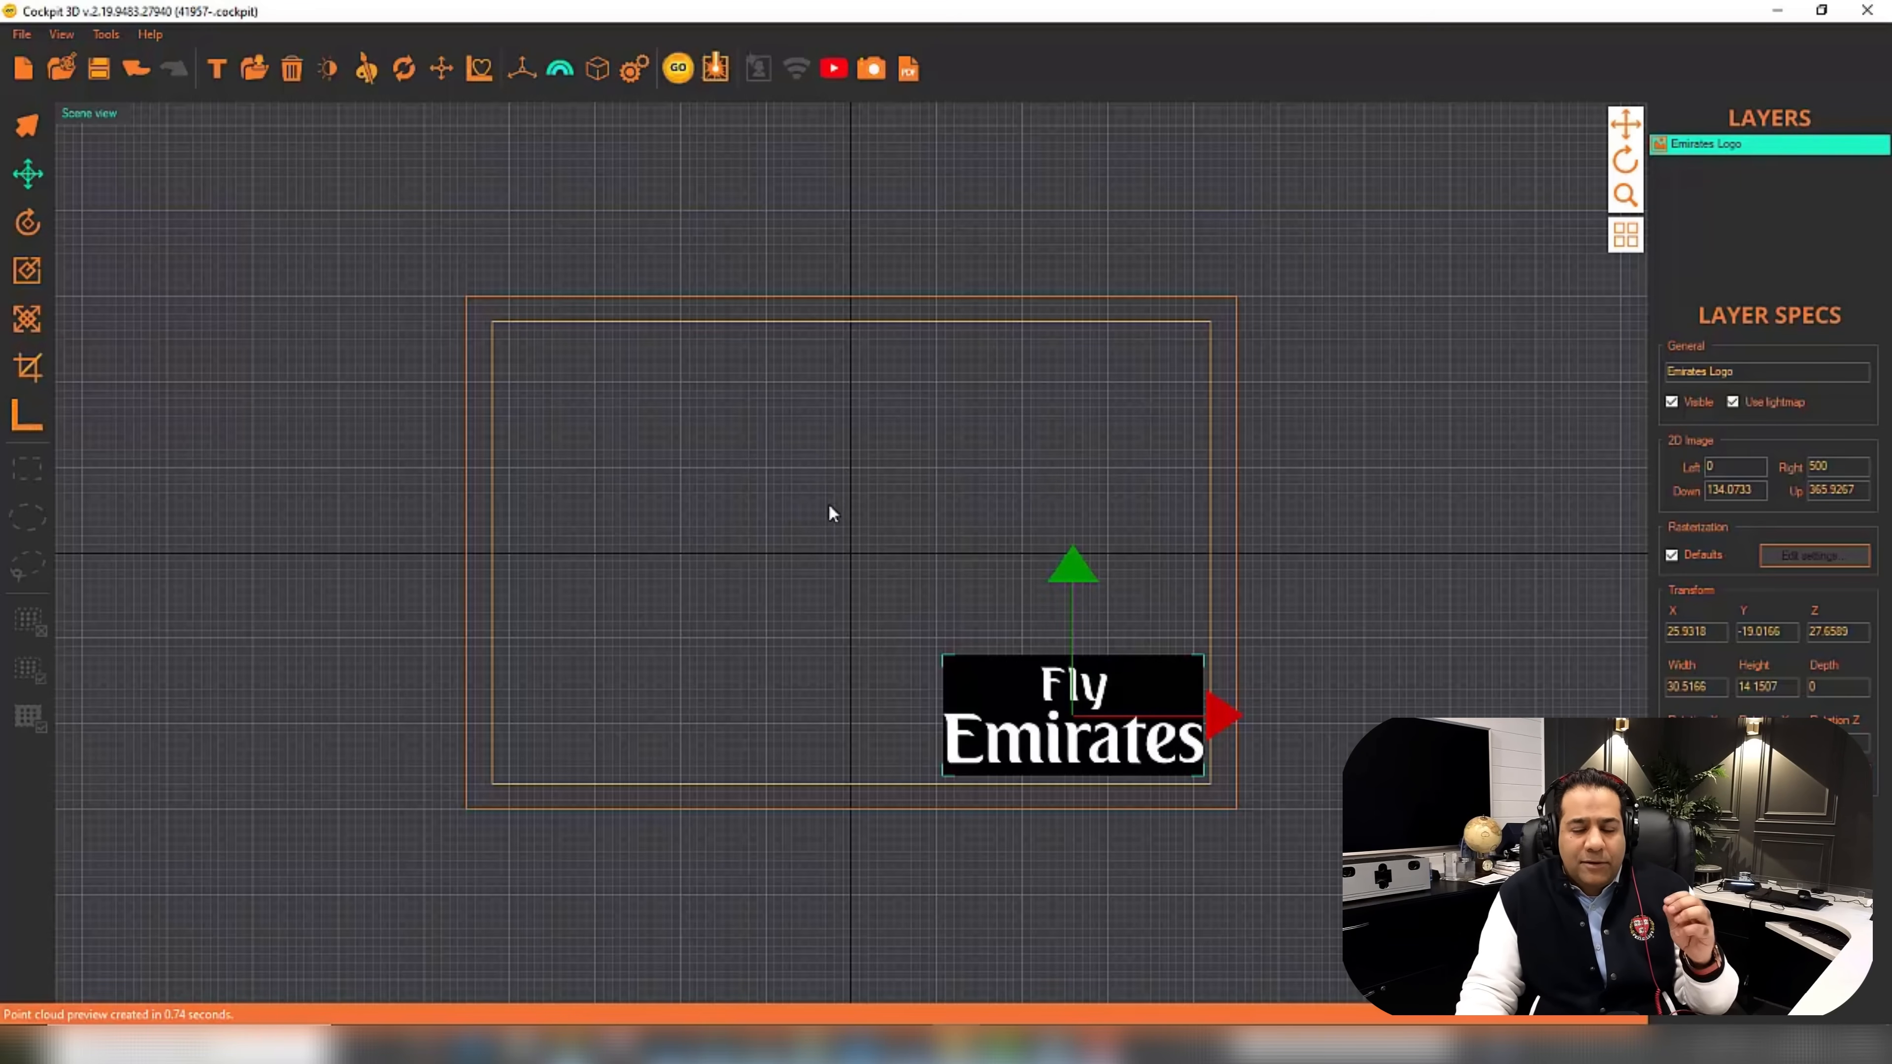
# Merge the saved scene 41988-.cockpit containing the aircraft into this scene and delete the surplus imported layer.
pyautogui.click(354, 249)
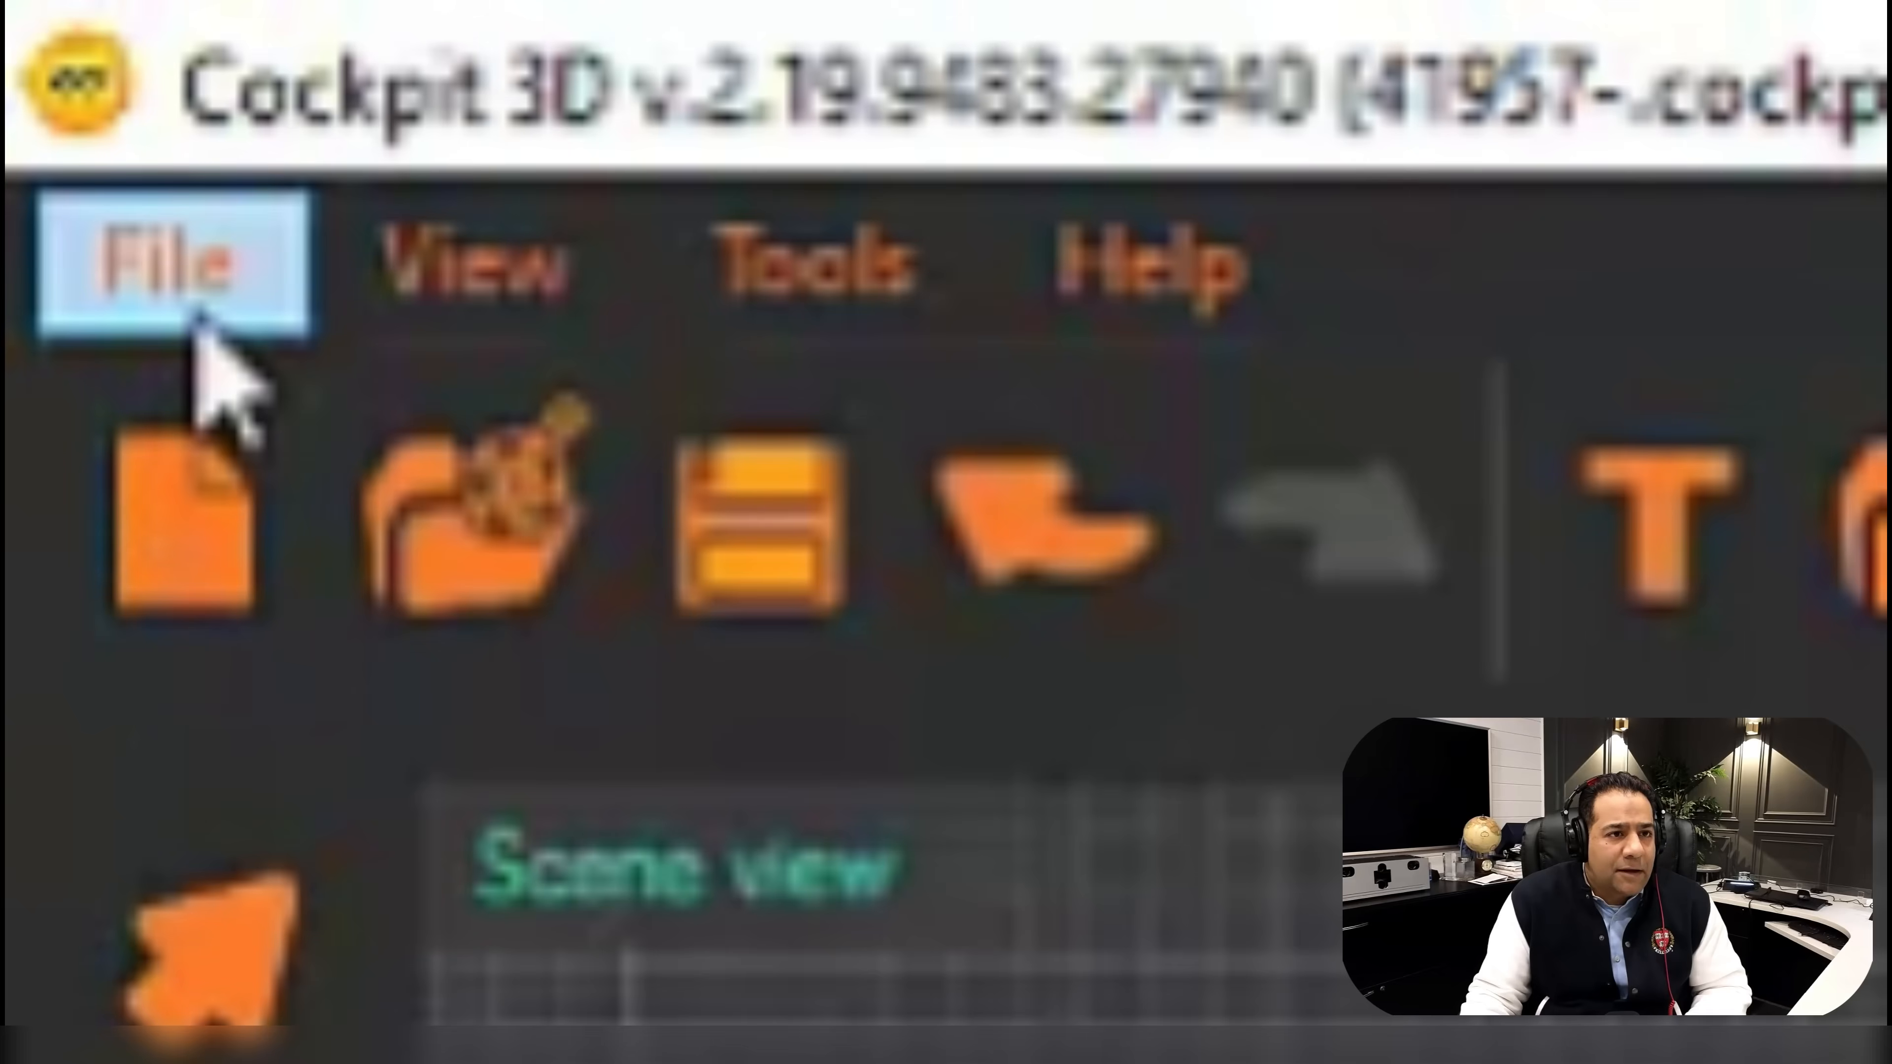
pyautogui.click(21, 36)
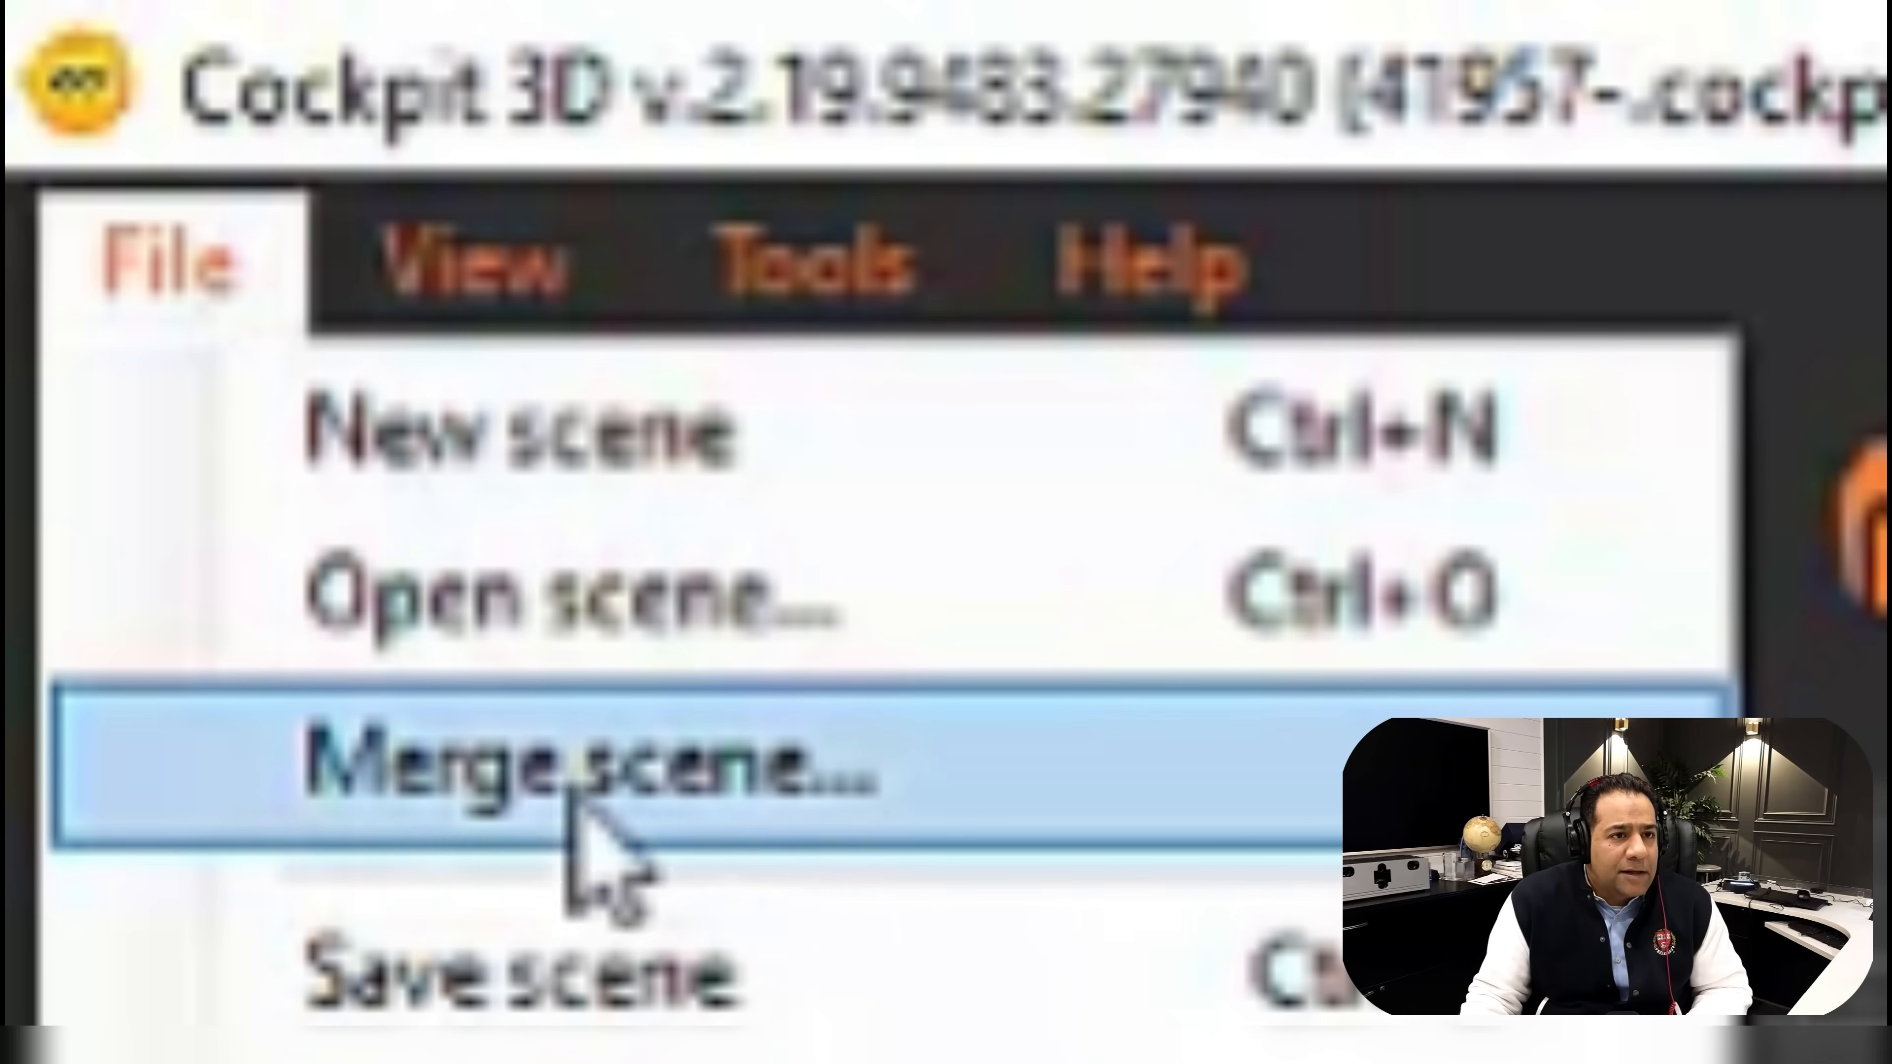
pyautogui.click(560, 807)
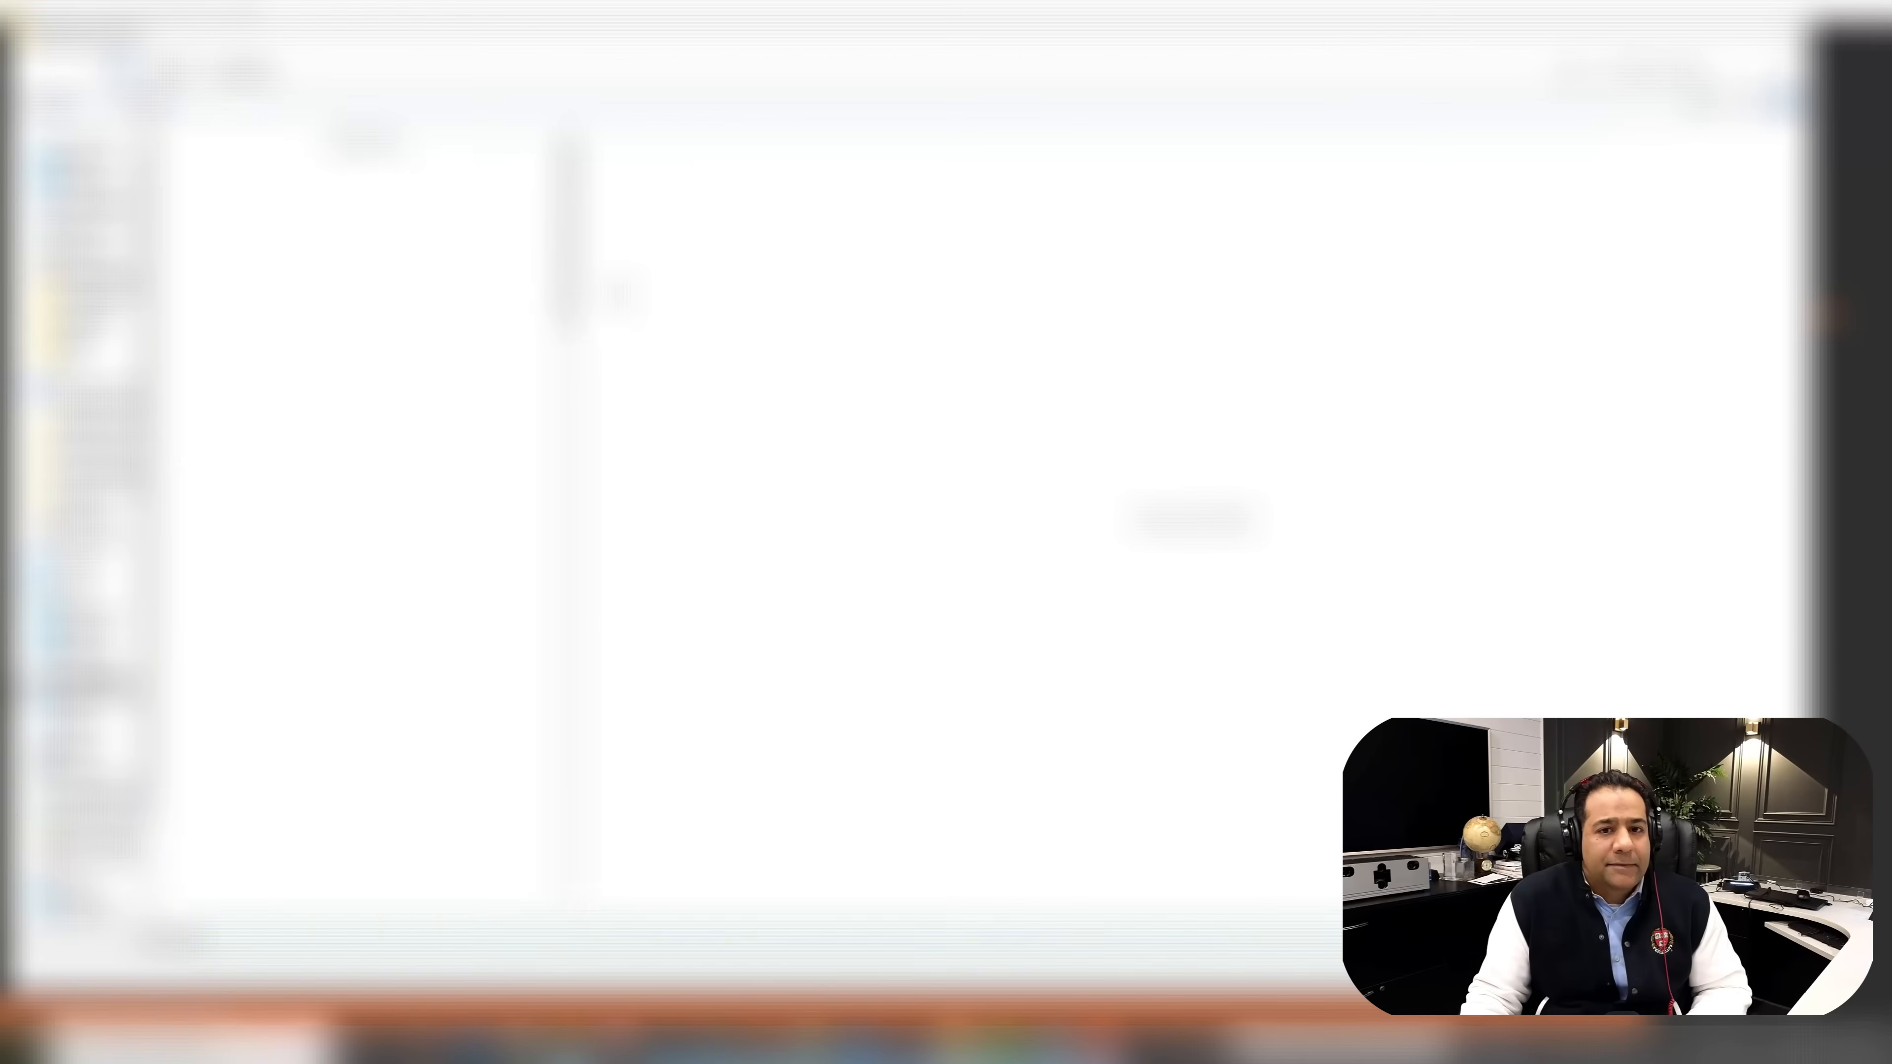
pyautogui.doubleClick(252, 205)
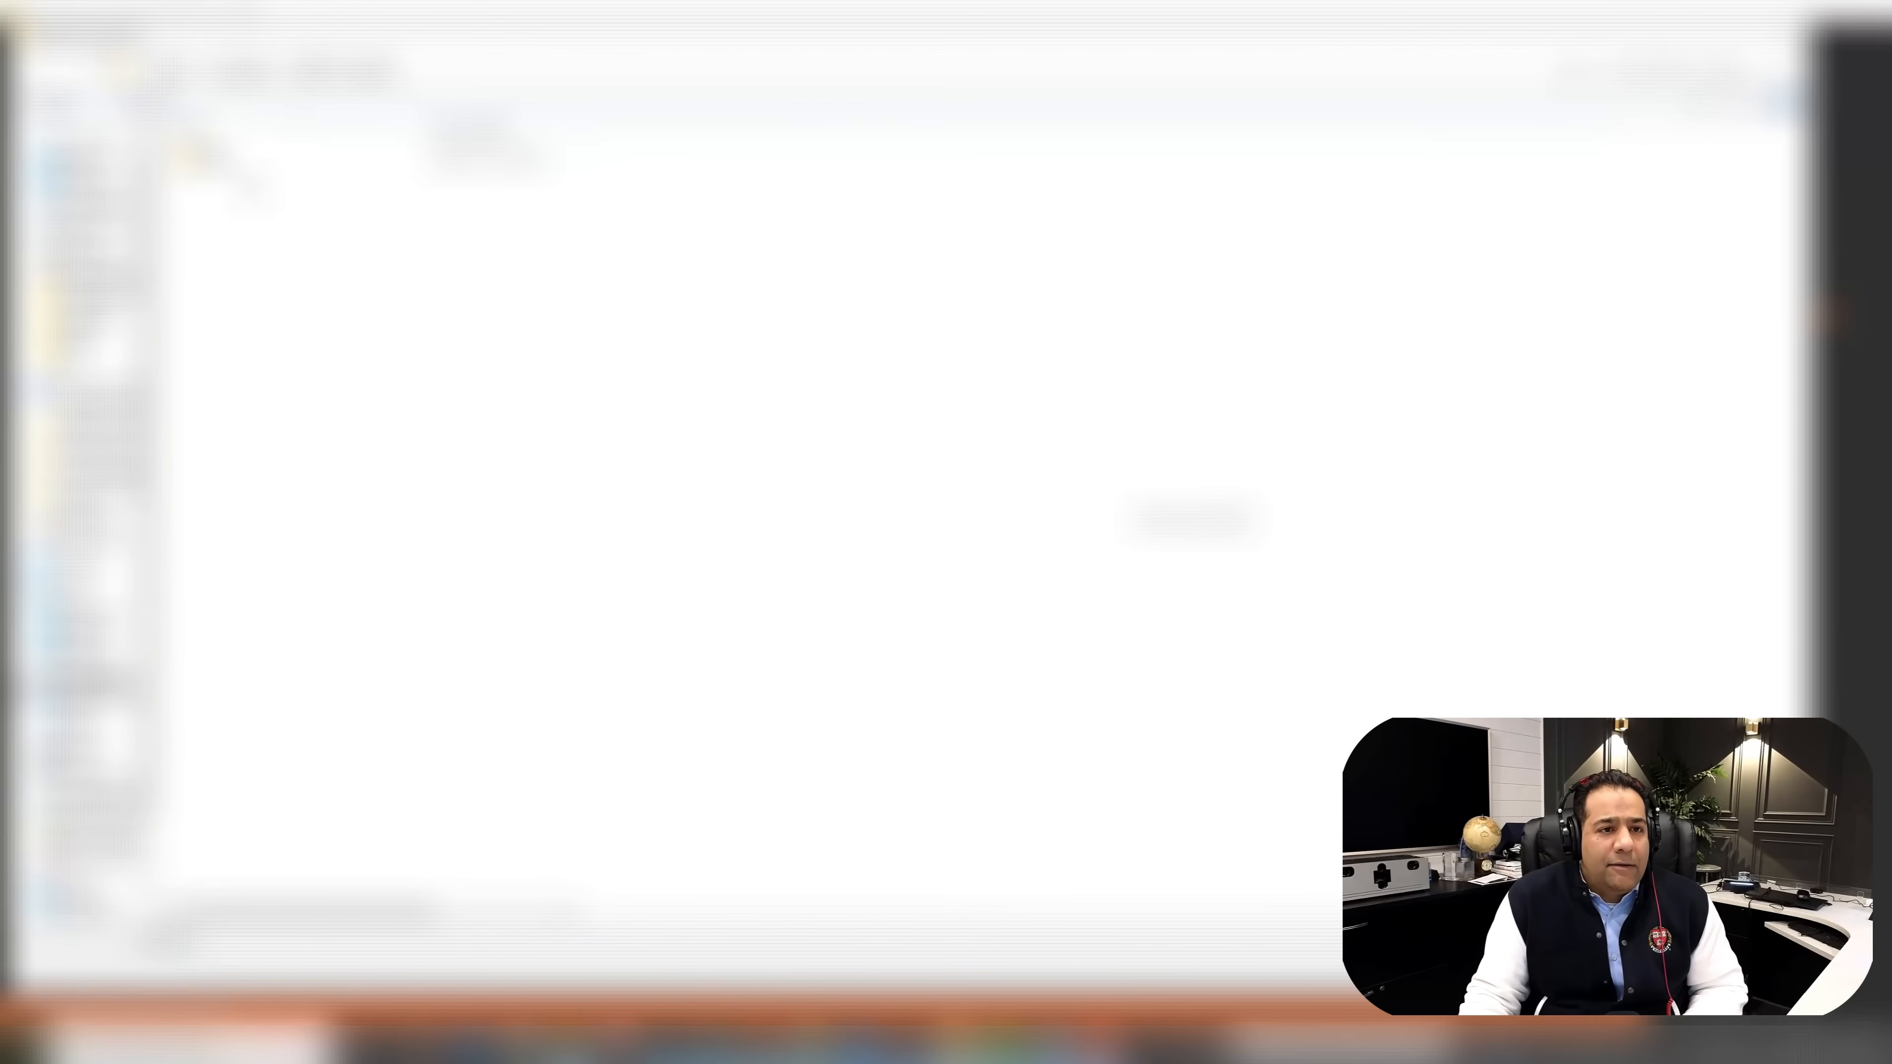
pyautogui.click(261, 160)
pyautogui.doubleClick(260, 160)
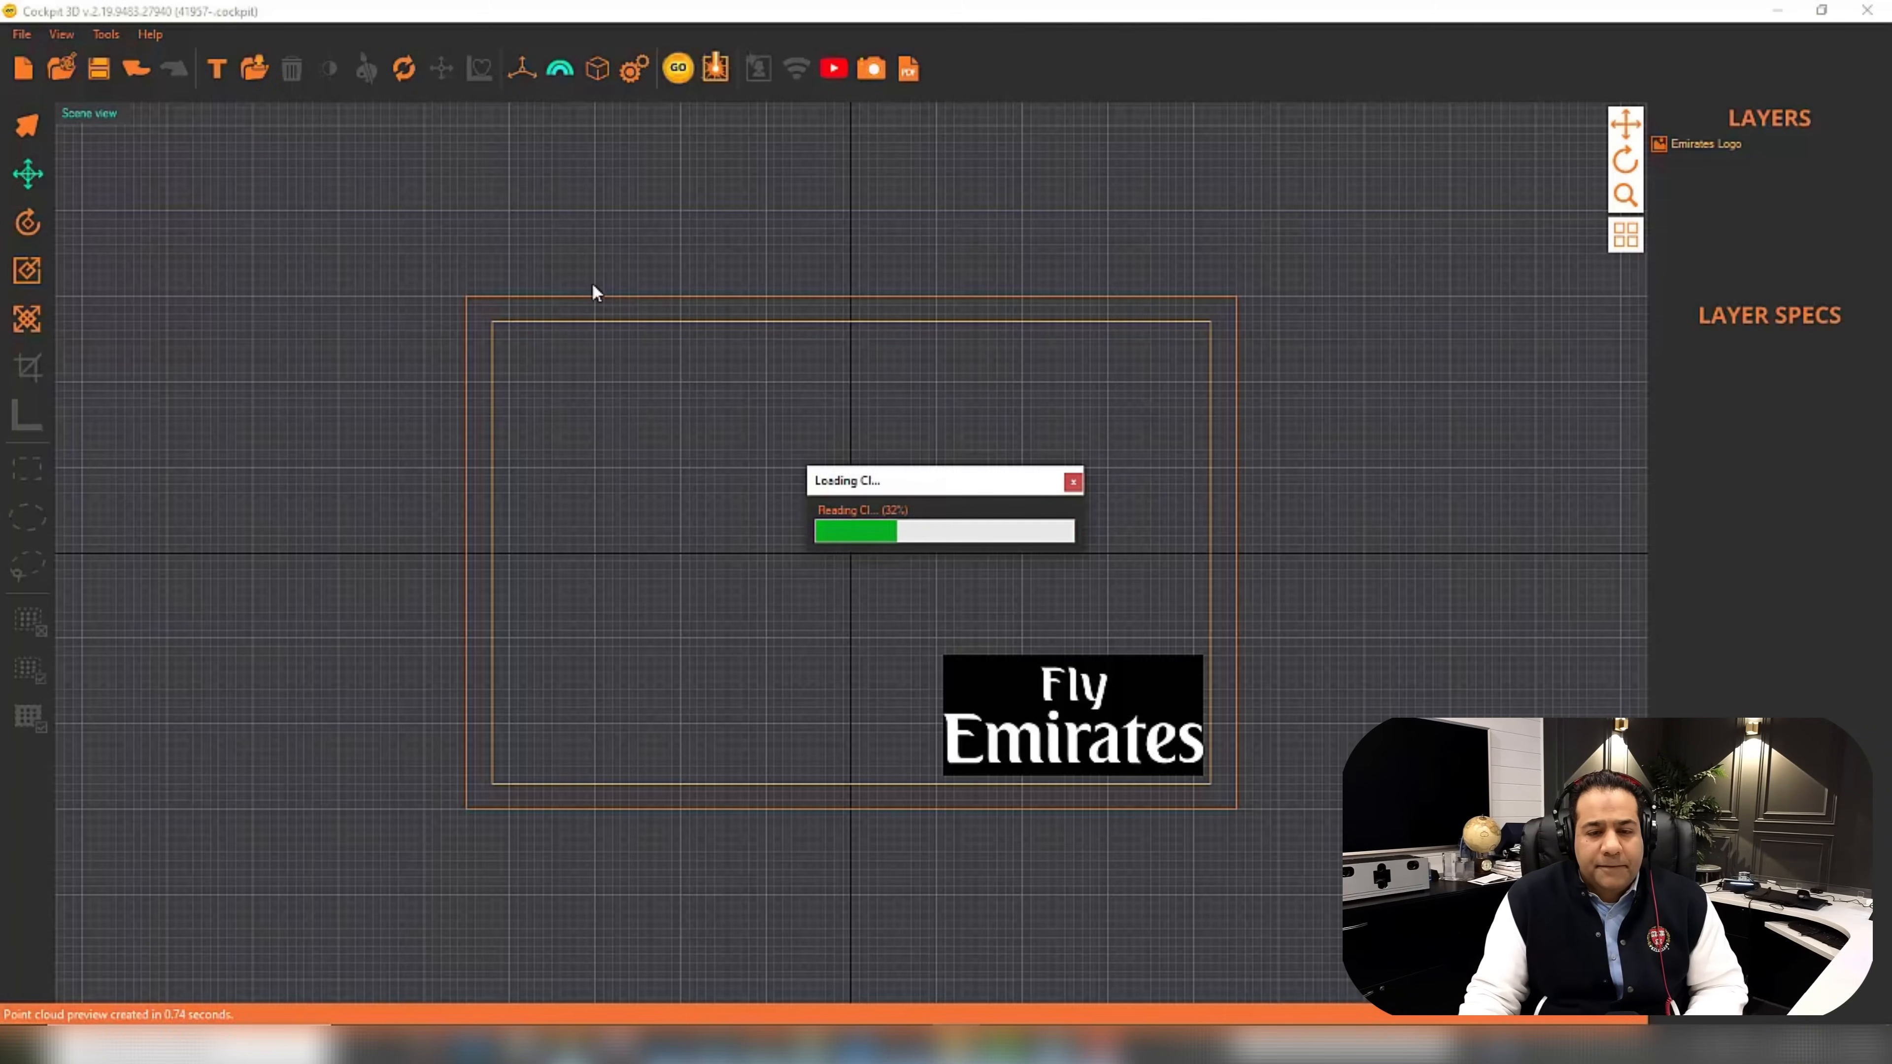
pyautogui.click(1701, 163)
pyautogui.press('Delete')
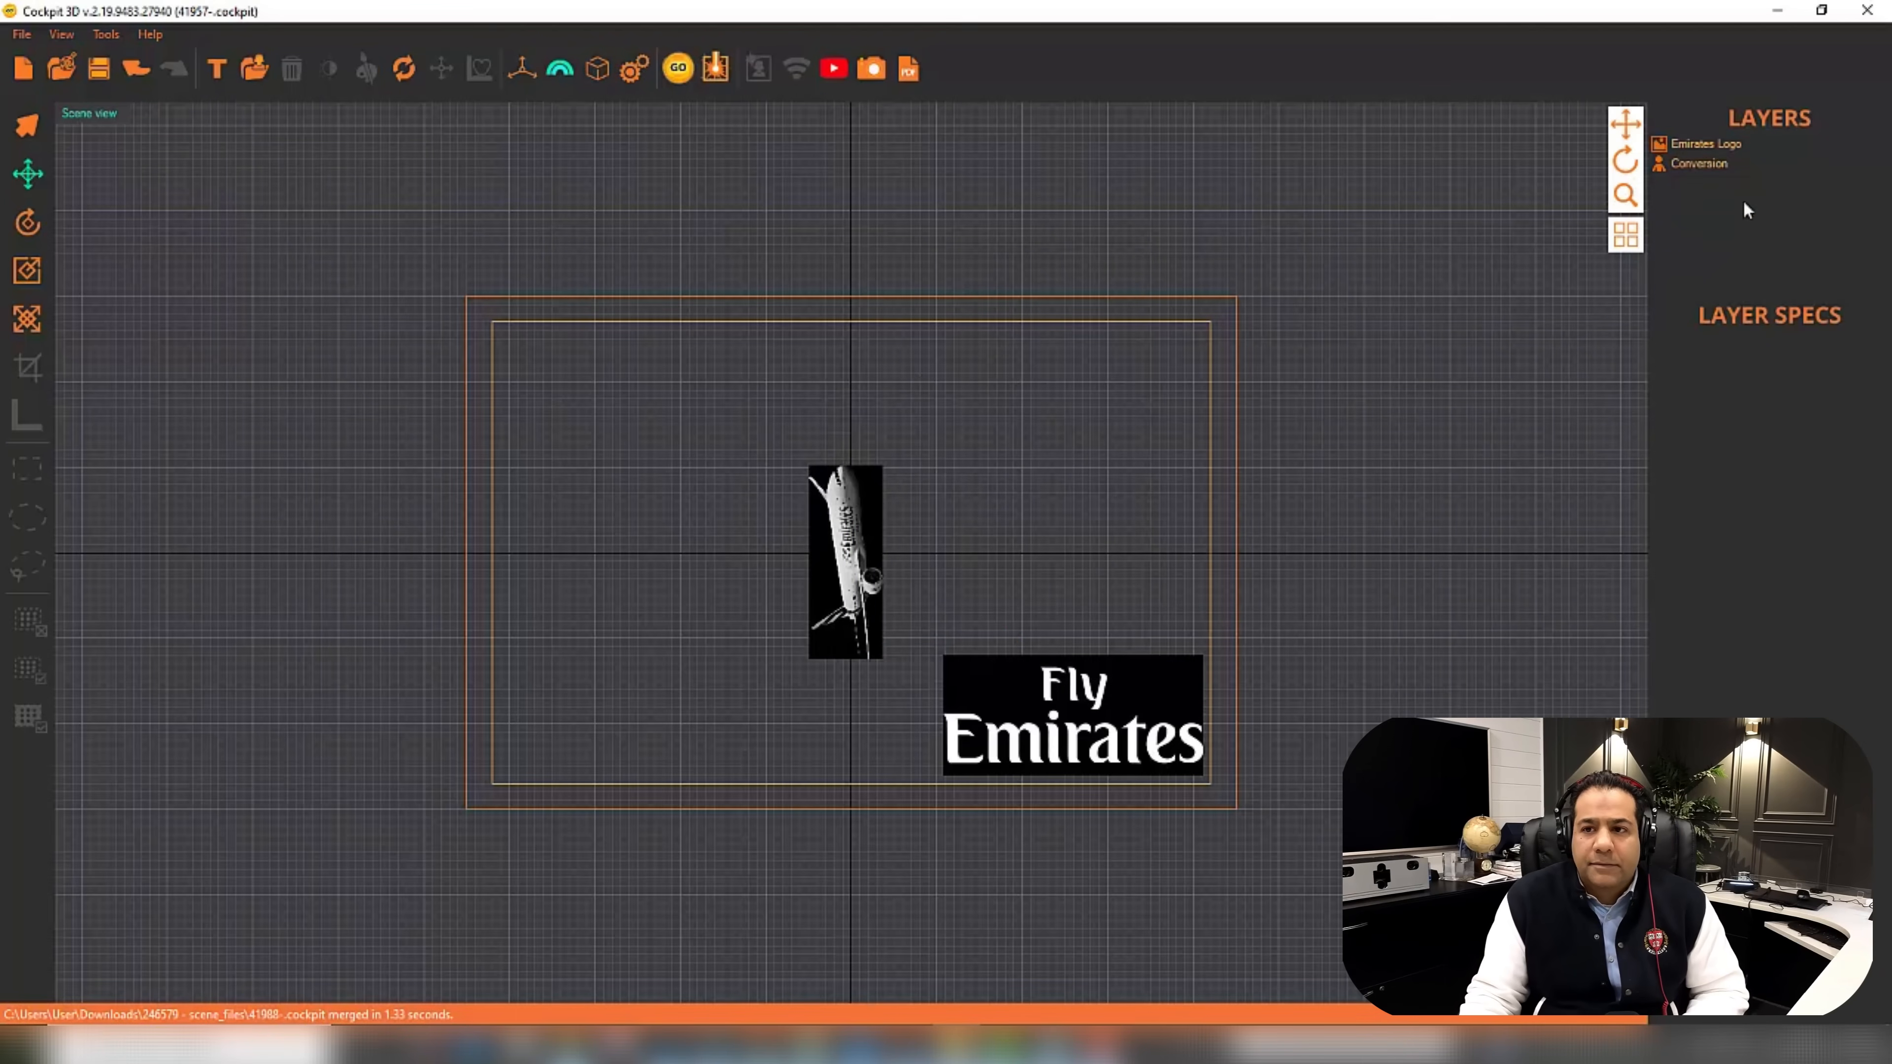
# Rename the merged aircraft layer from Conversion to "A380".
pyautogui.click(1694, 165)
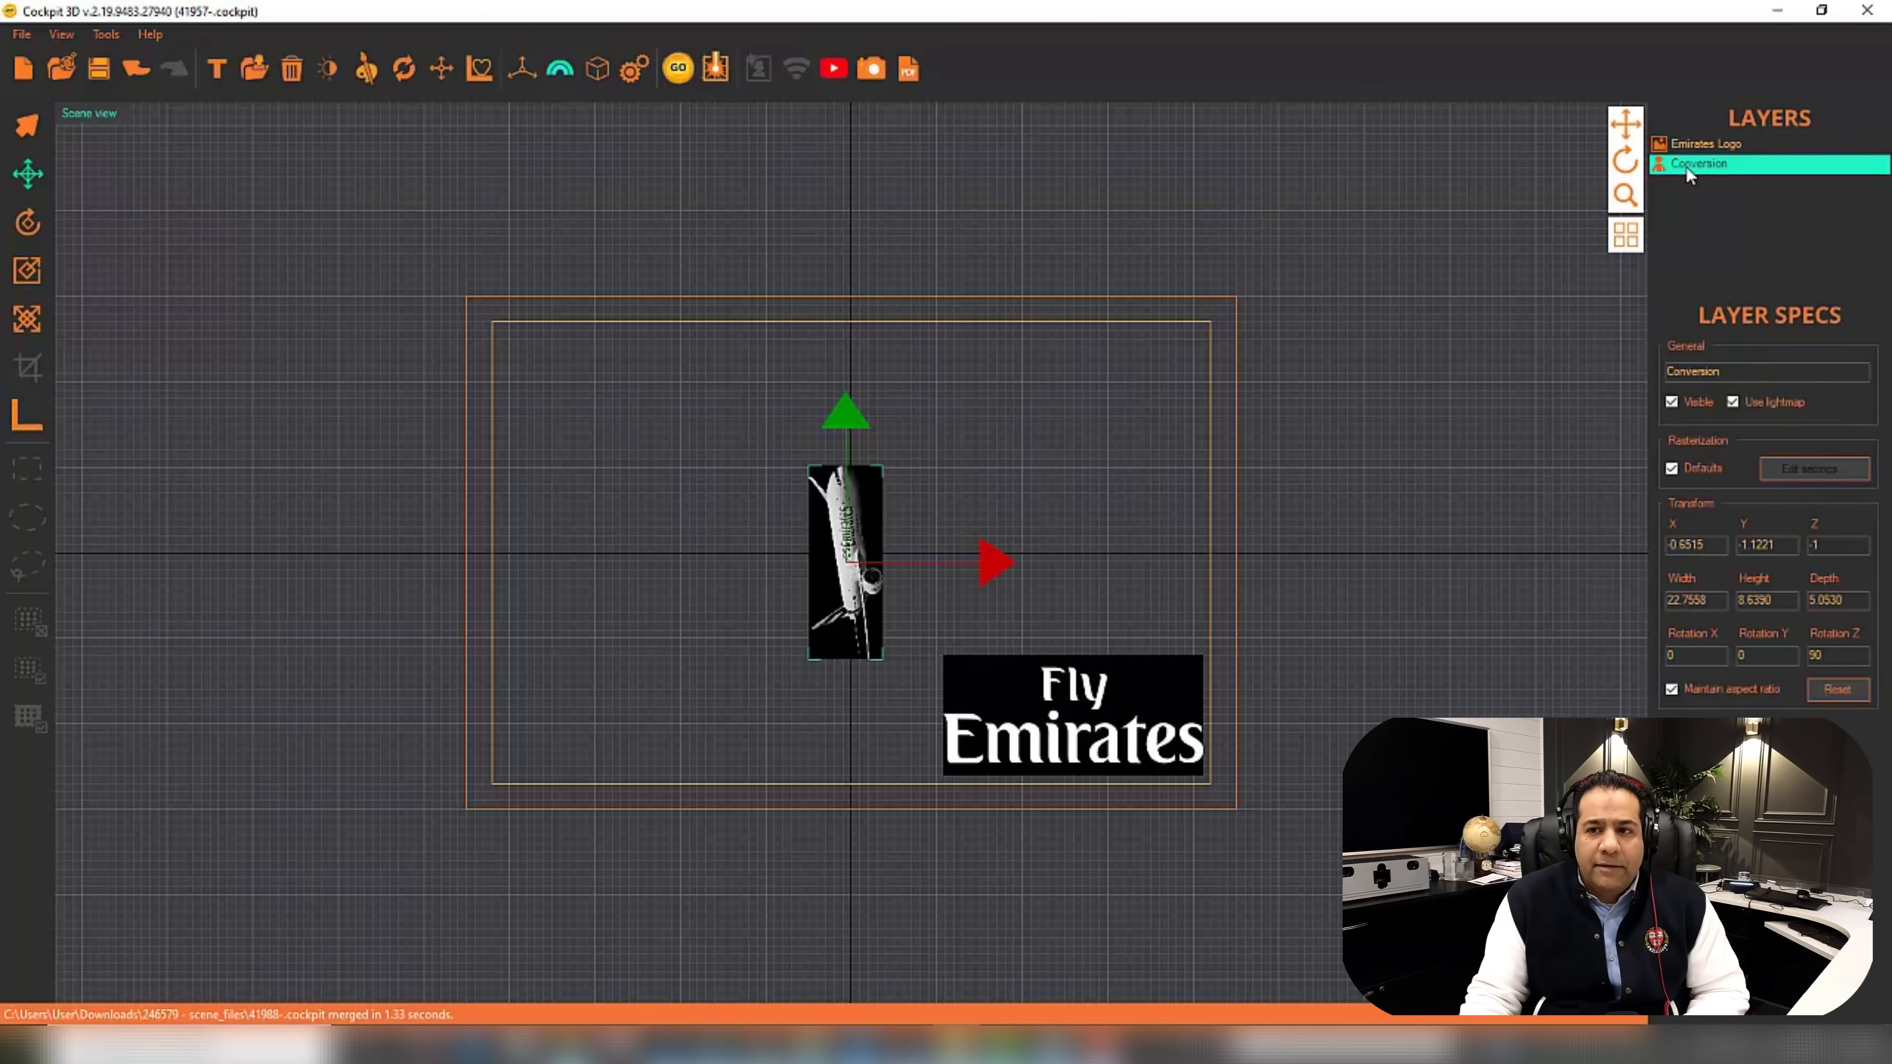
pyautogui.moveTo(1746, 374); pyautogui.dragTo(1549, 370)
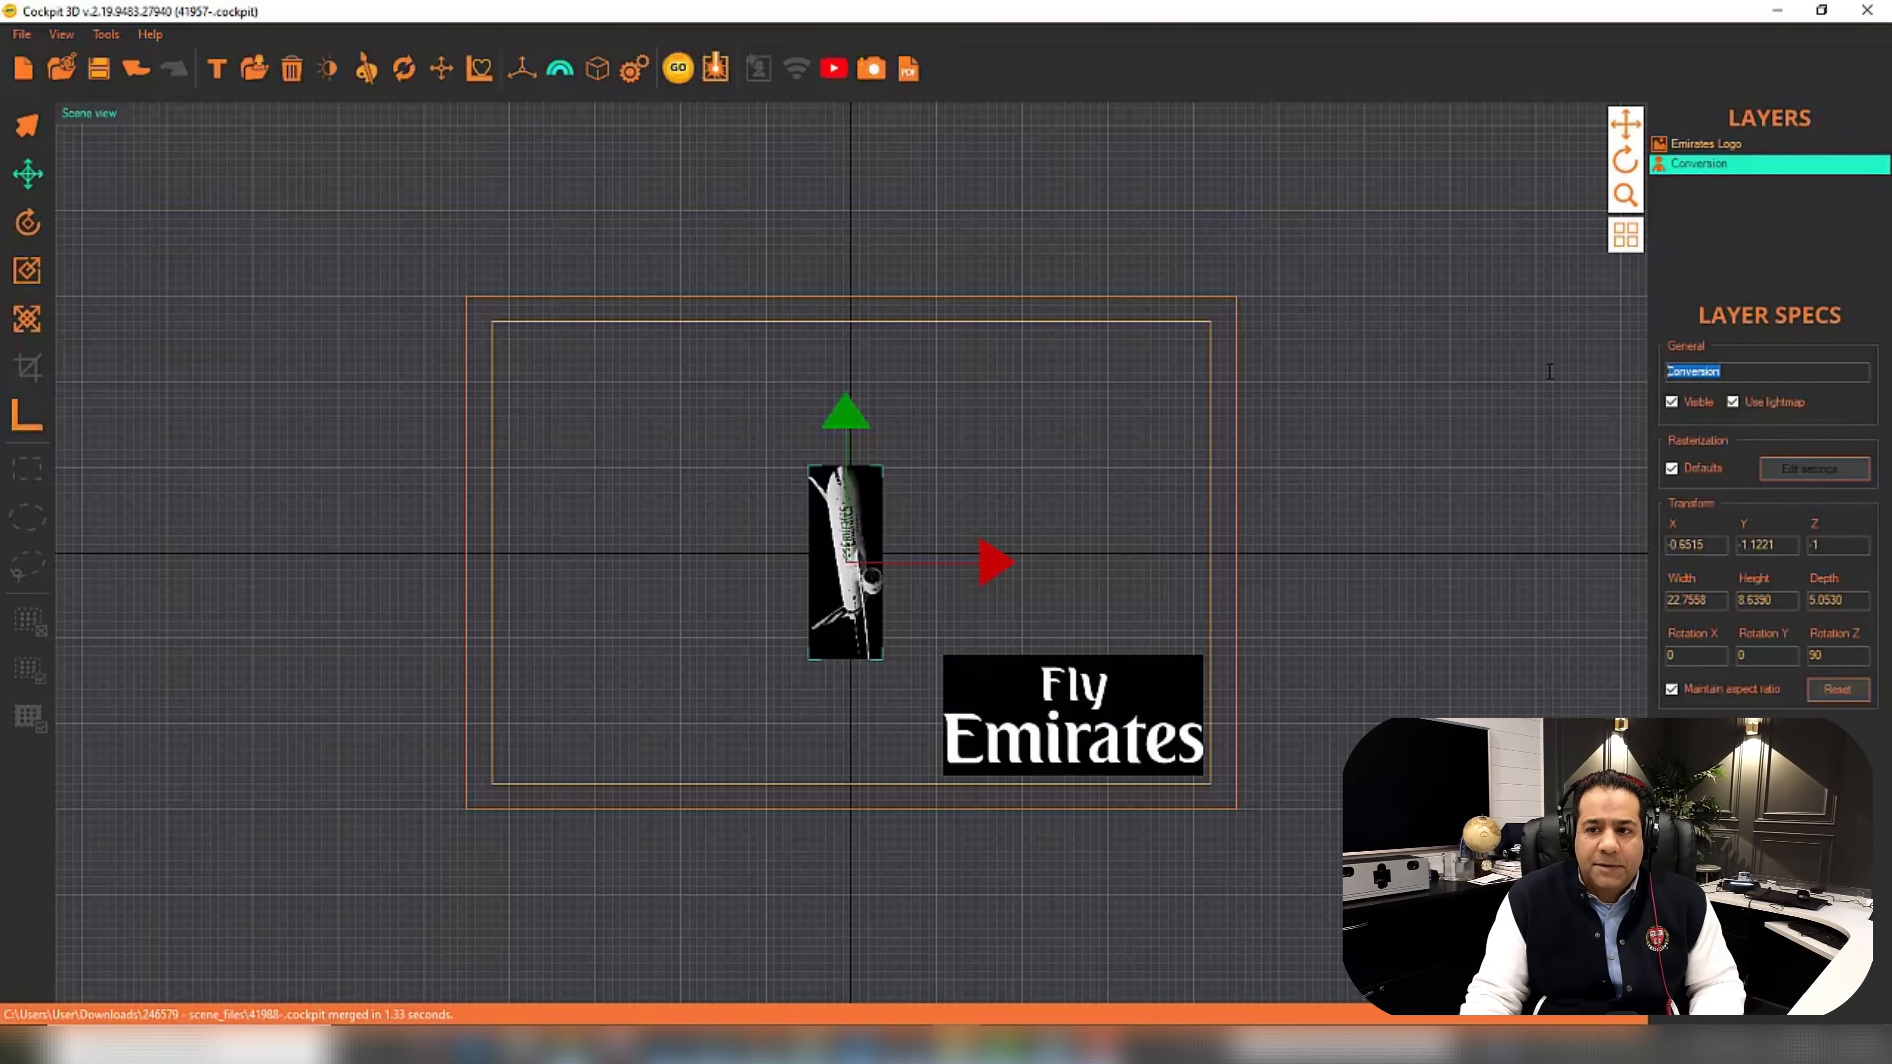
pyautogui.write('A38')
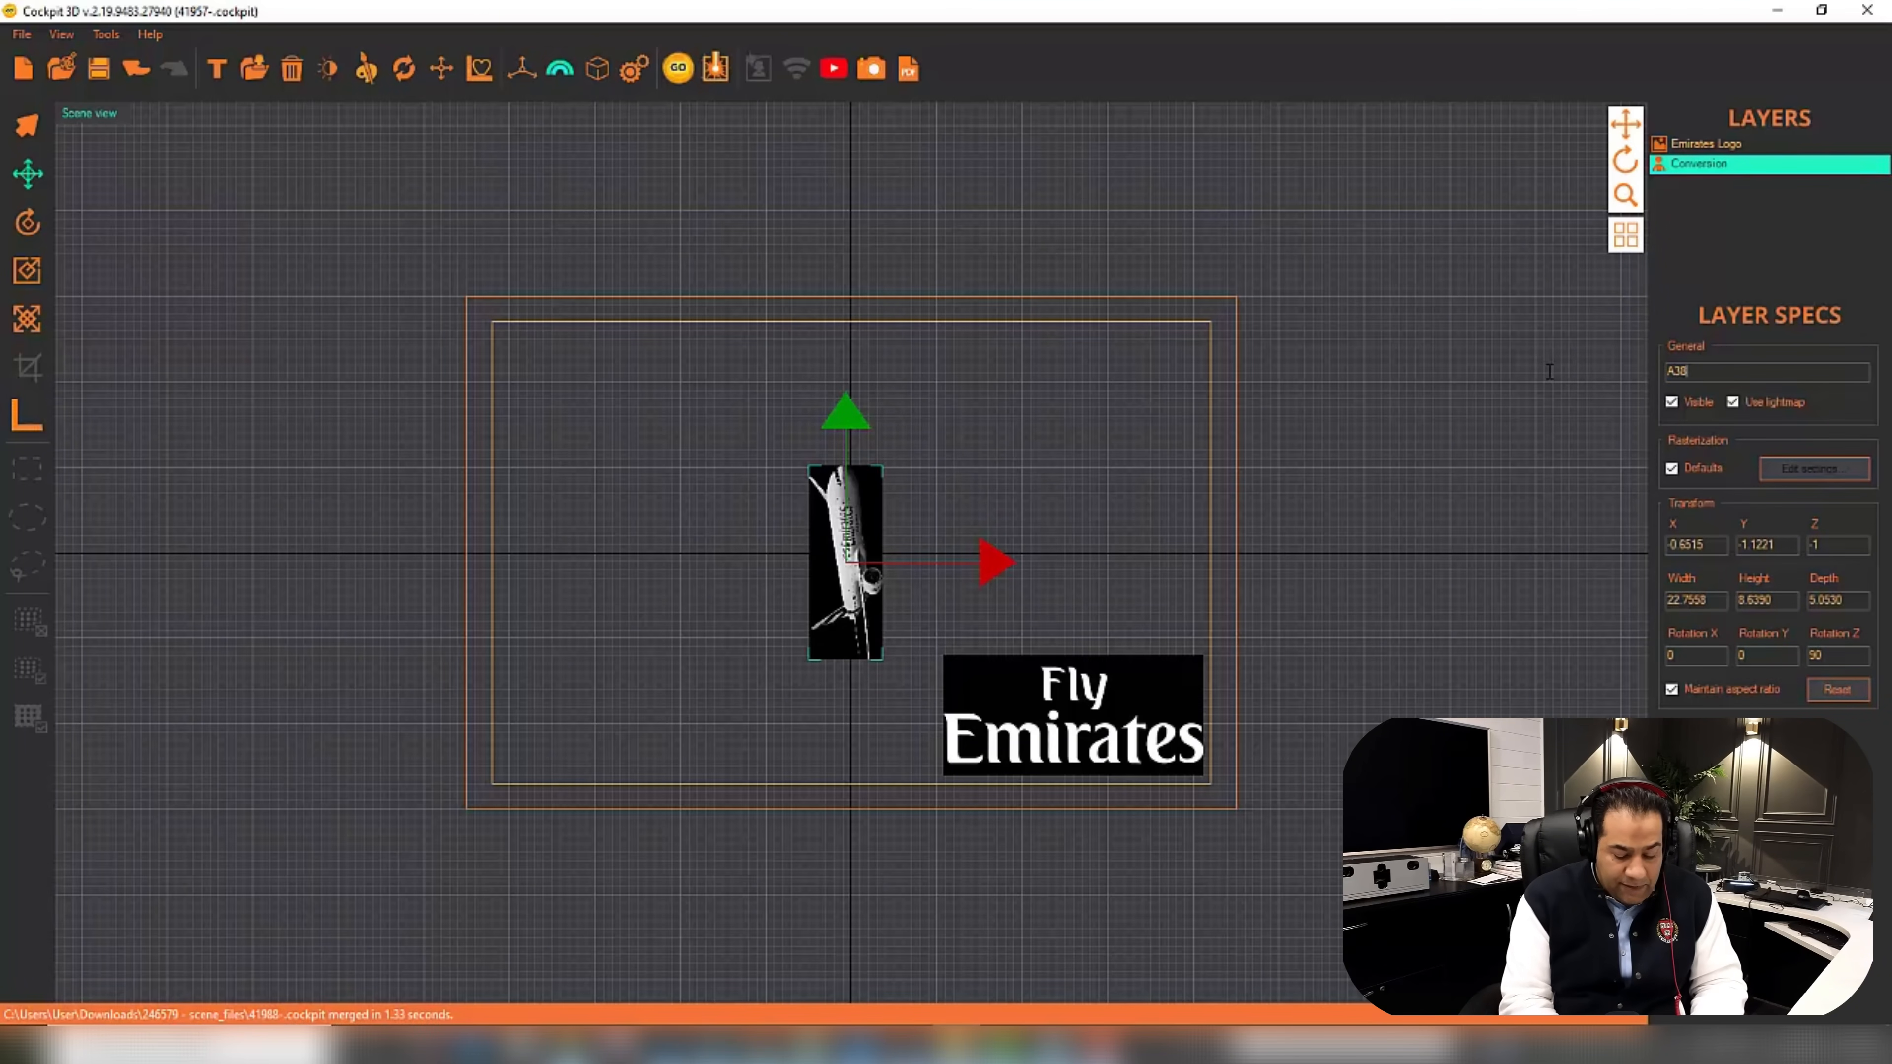
pyautogui.click(1426, 425)
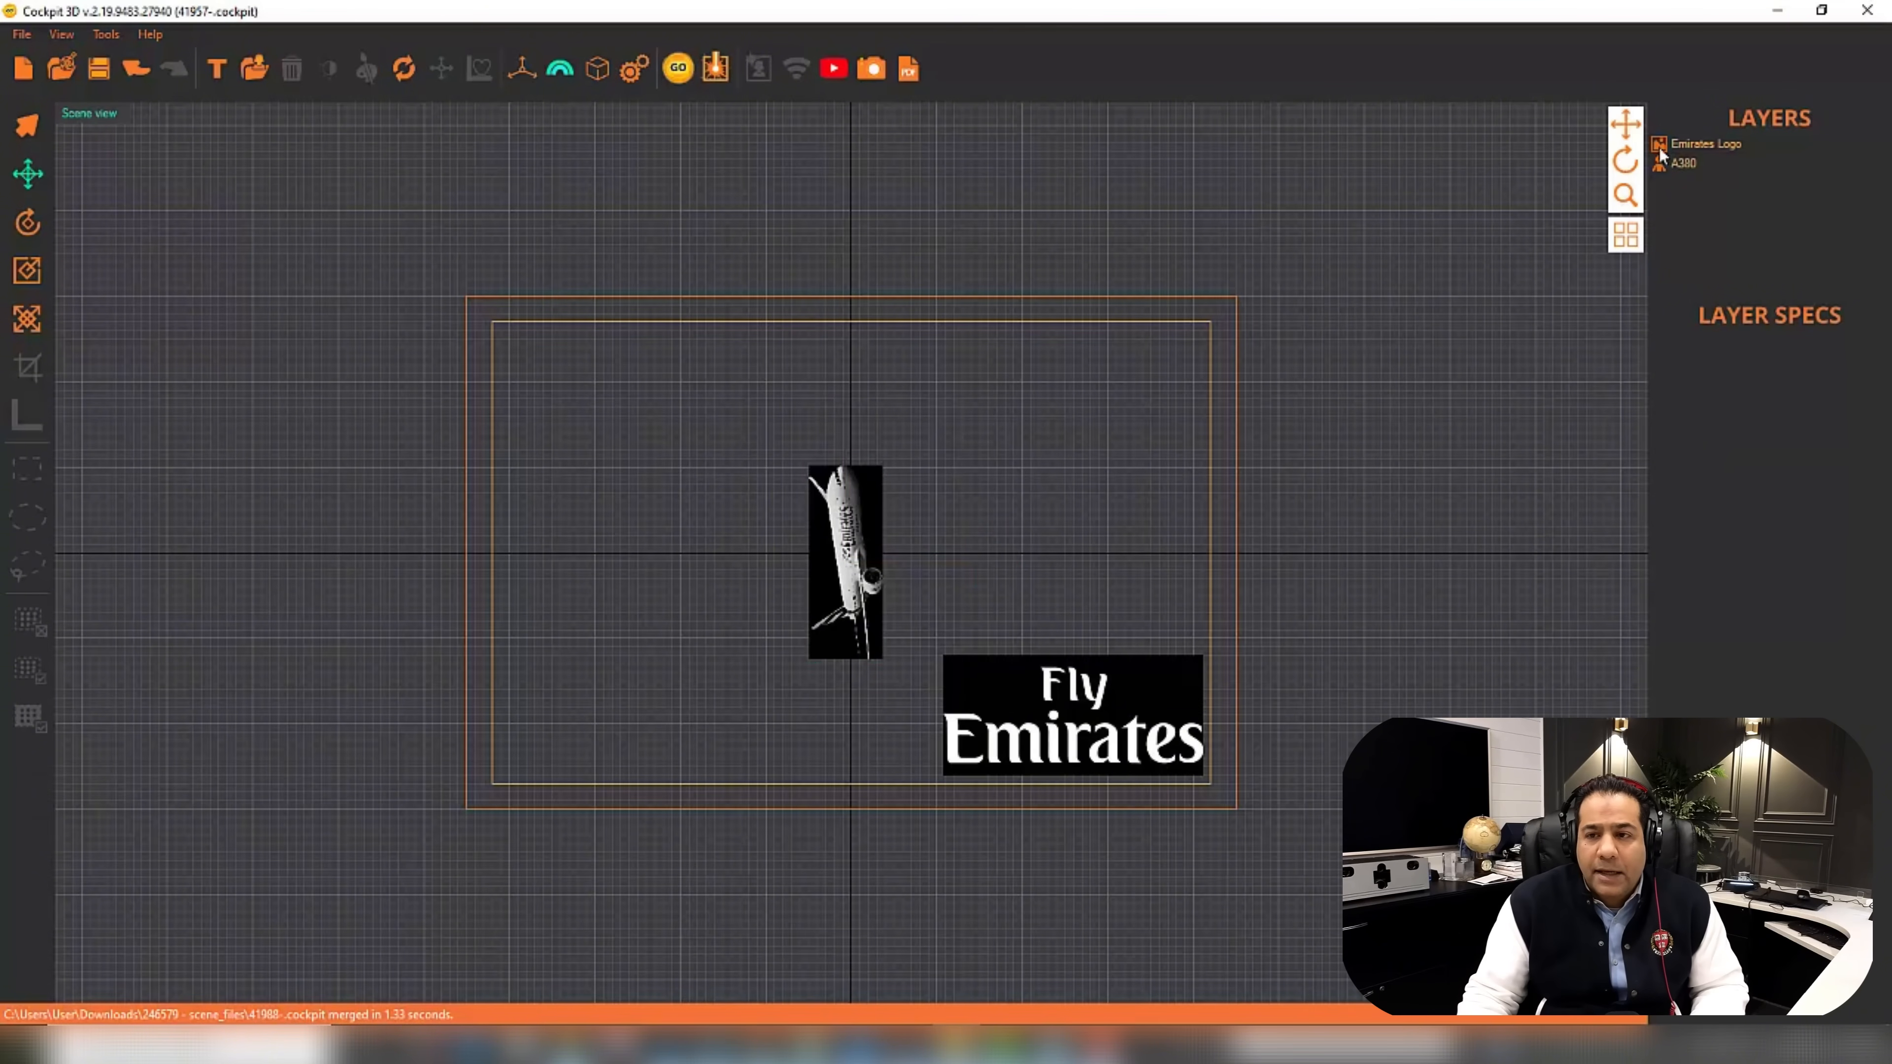
# Set the A380 layer's Rotation Z to 0 so the aircraft lies horizontally, and fit the layer to the template.
pyautogui.click(1687, 165)
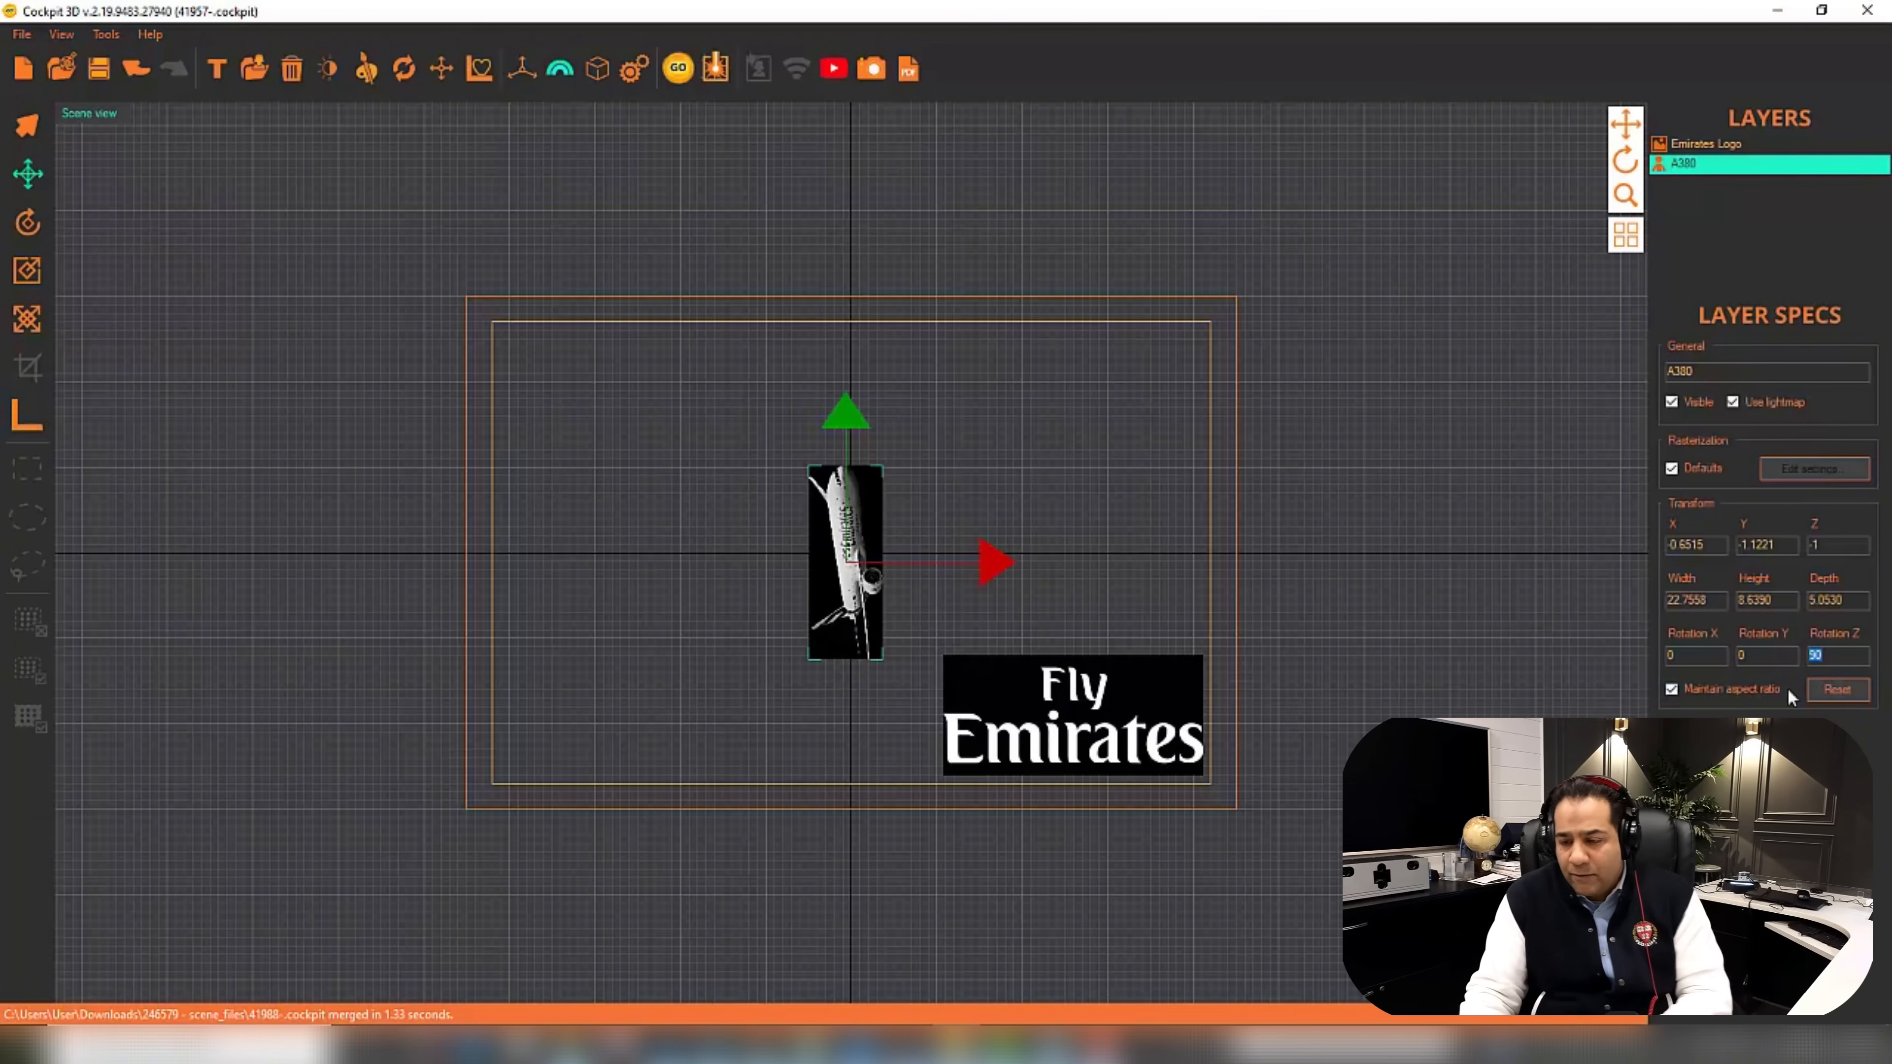
pyautogui.click(1043, 600)
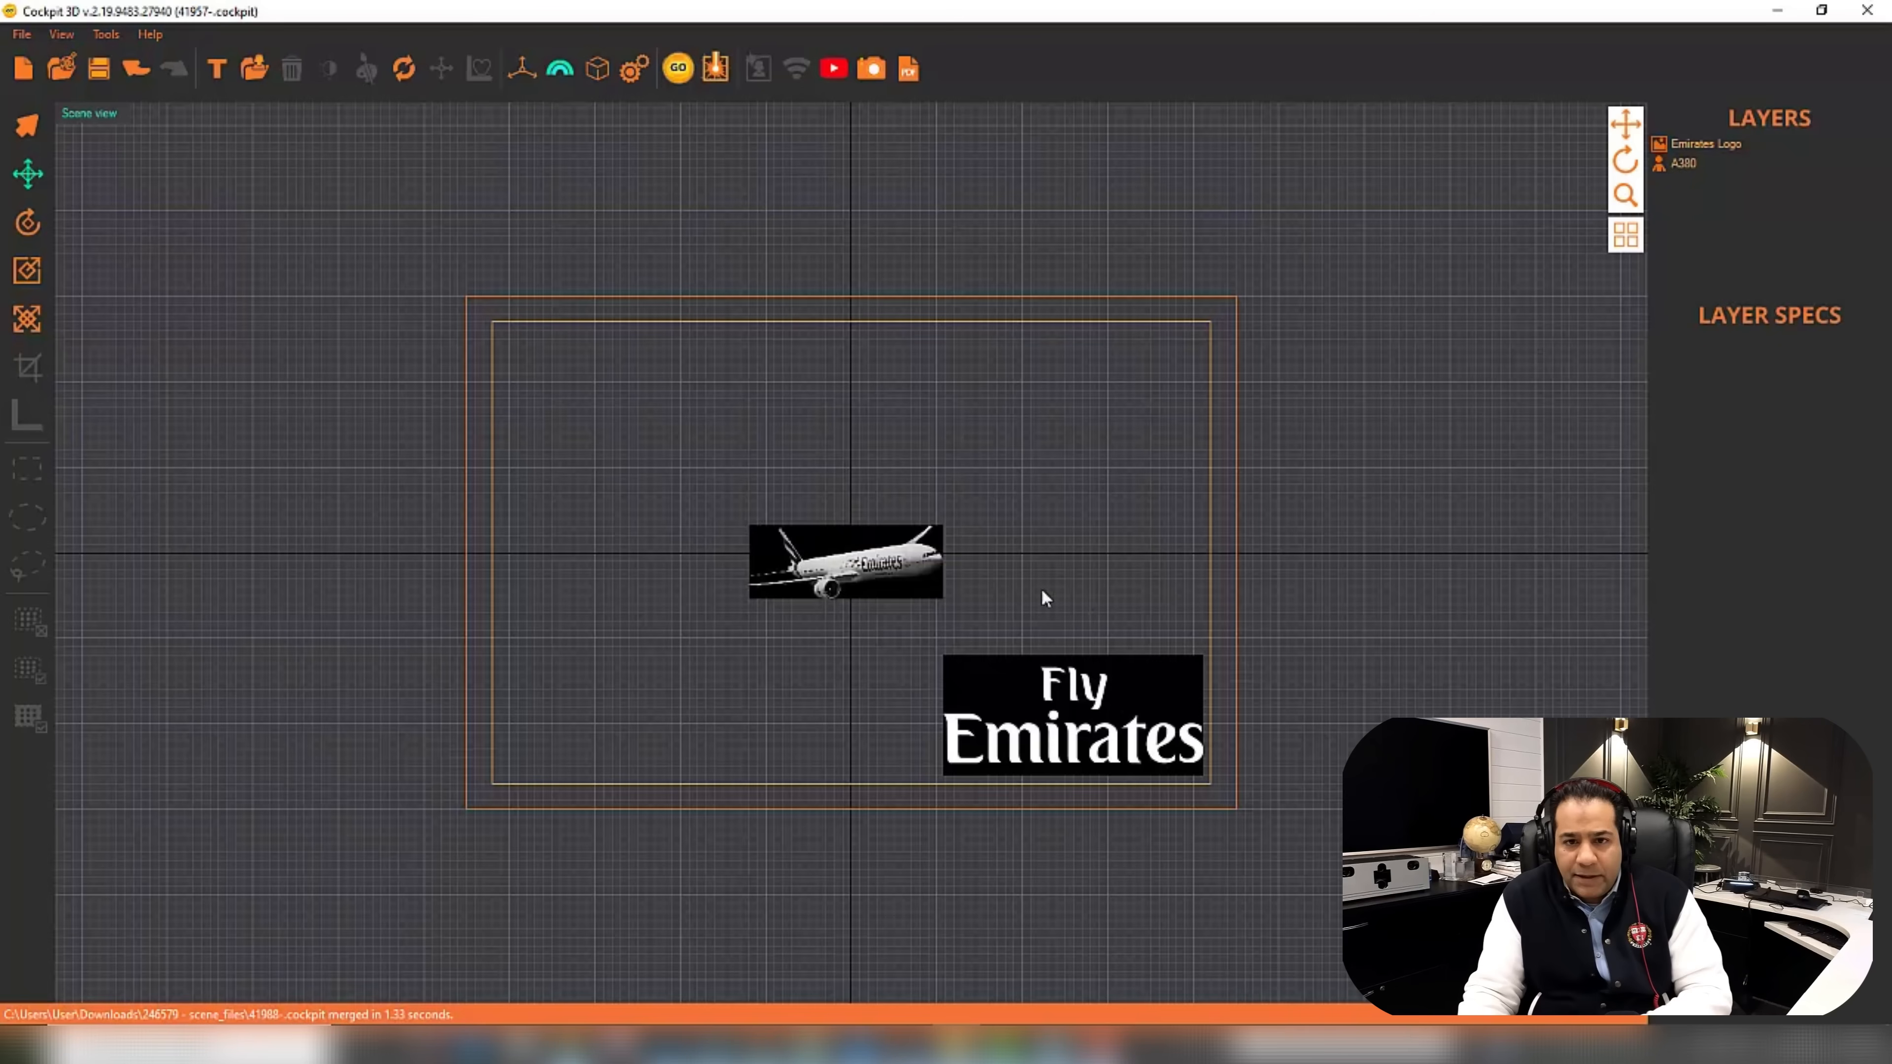
pyautogui.click(1679, 167)
pyautogui.click(442, 68)
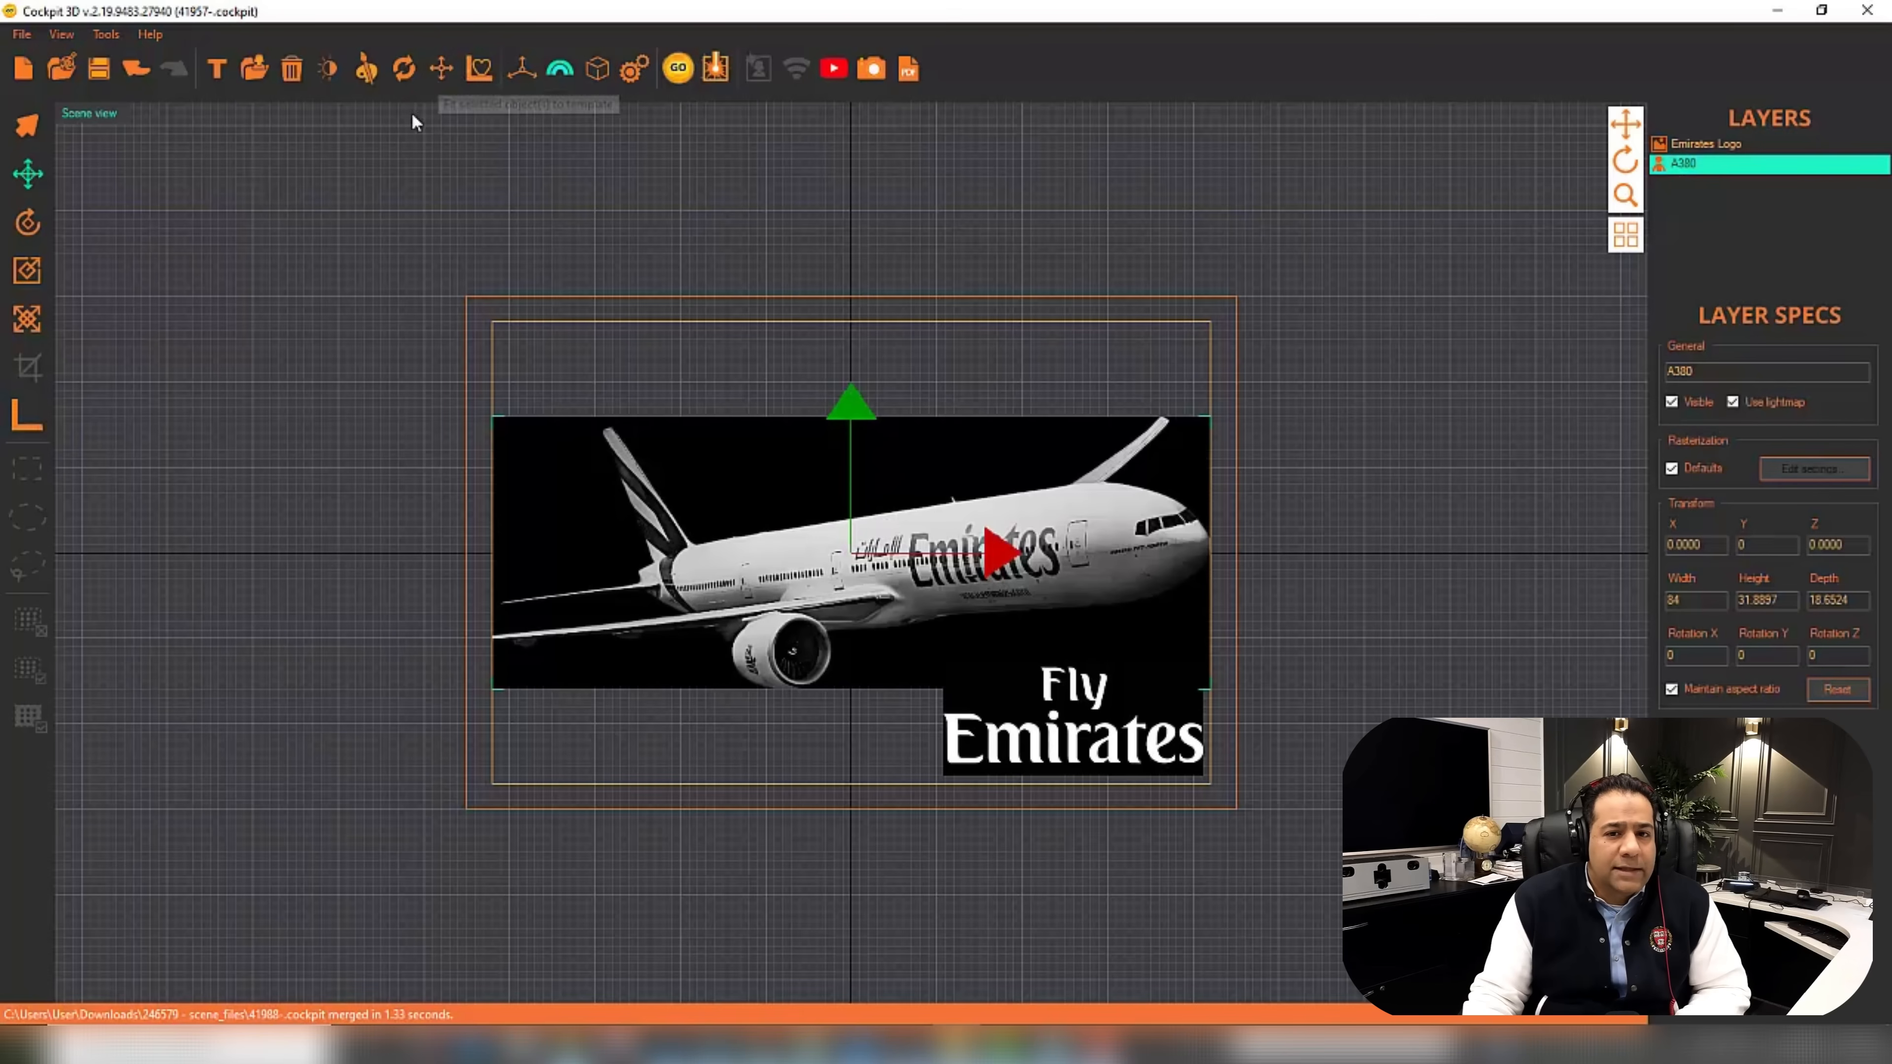
# Resize the A380 layer to about 80.7 wide and 30.6 high, stretching its depth to about 17.1.
pyautogui.moveTo(1611, 166); pyautogui.dragTo(1684, 172)
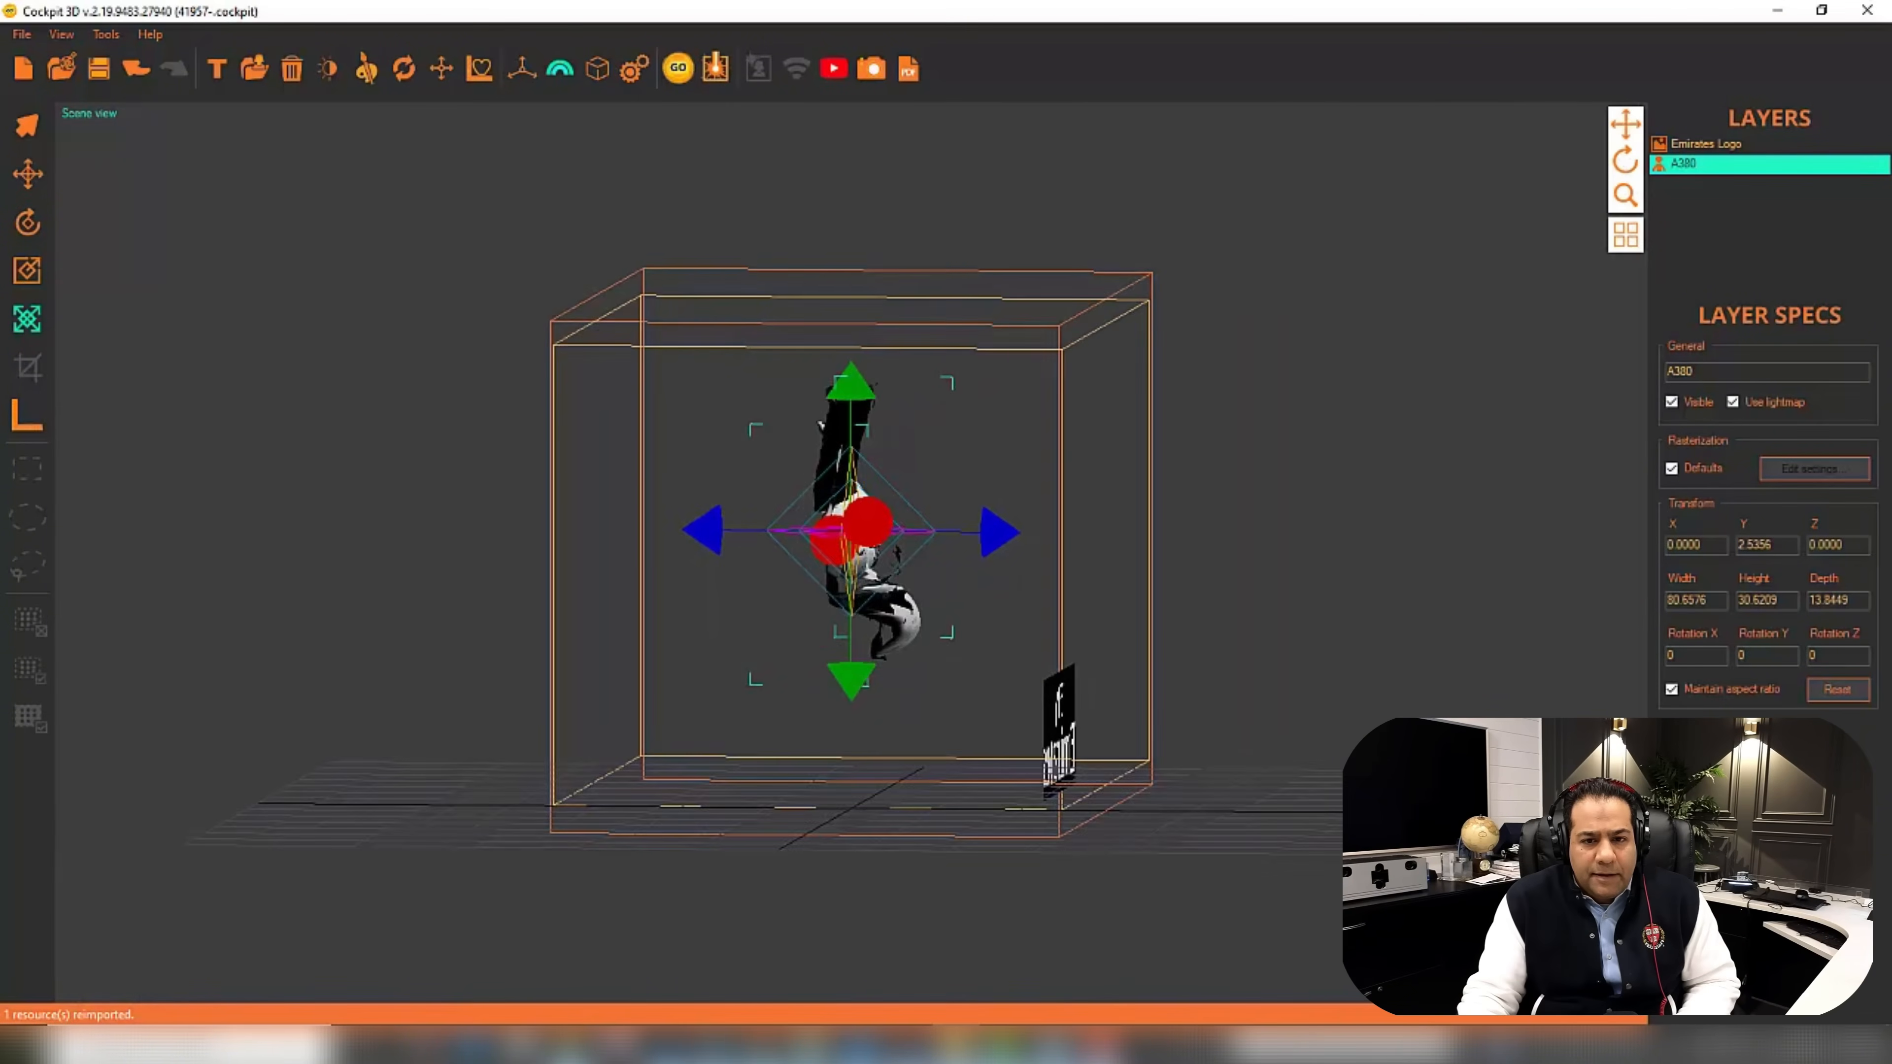
pyautogui.moveTo(1625, 160); pyautogui.dragTo(1642, 151)
pyautogui.moveTo(998, 530); pyautogui.dragTo(1027, 530)
pyautogui.moveTo(1626, 160); pyautogui.dragTo(1558, 154)
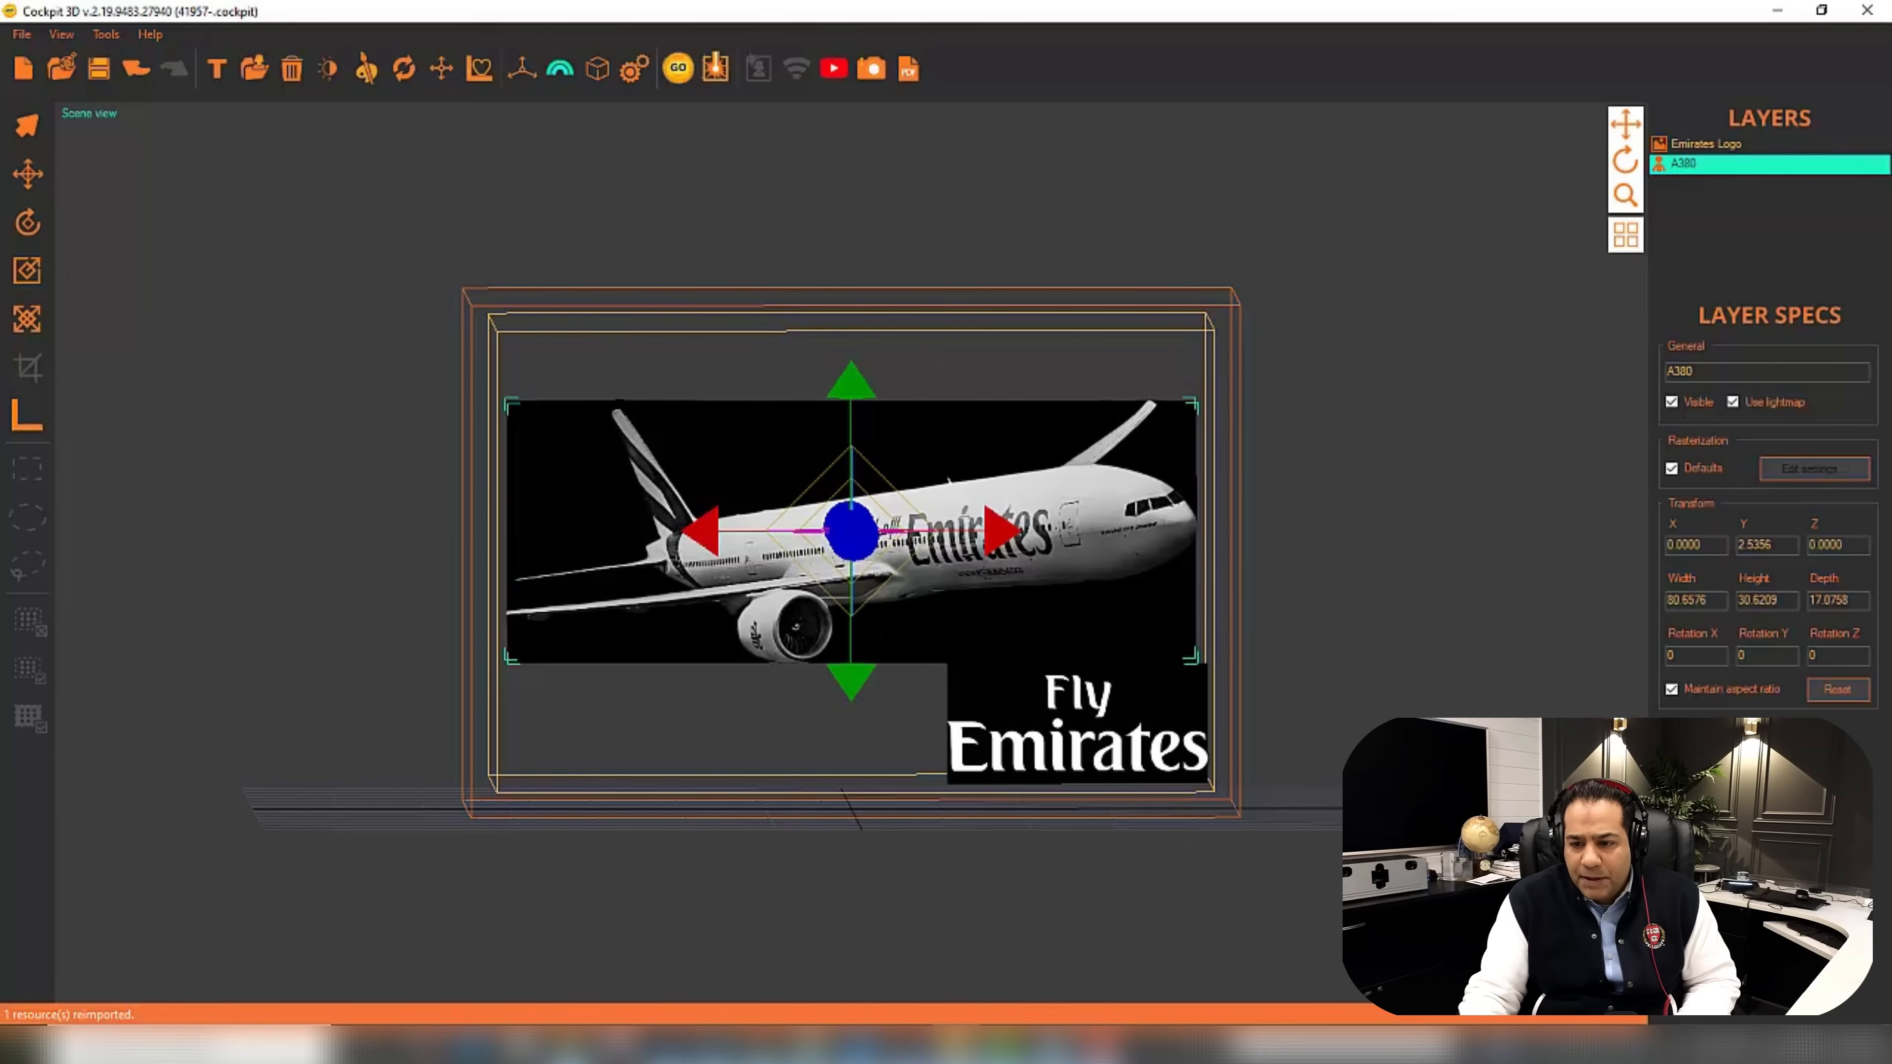
# Nudge the A380 layer slightly upward in the front view, to about X 0.12 and Y 3.23.
pyautogui.press('f')
pyautogui.click(26, 173)
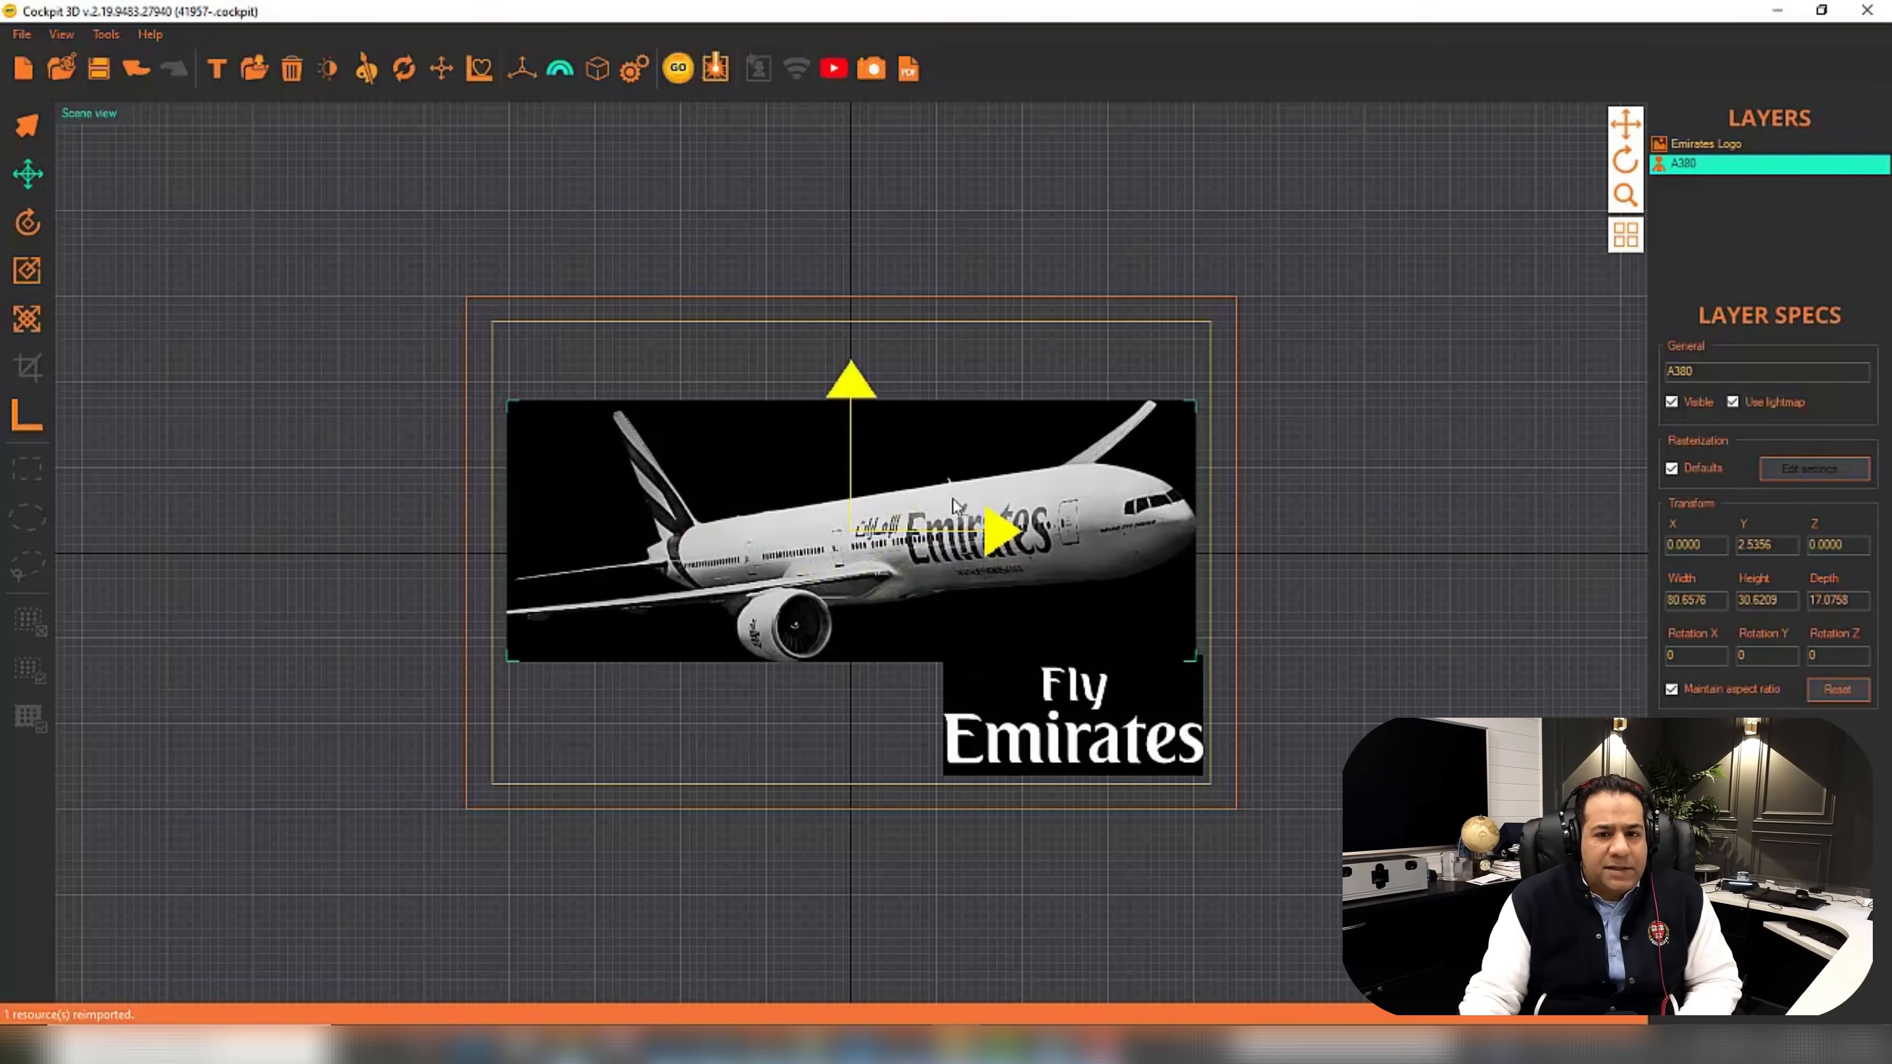
pyautogui.moveTo(873, 467); pyautogui.dragTo(874, 462)
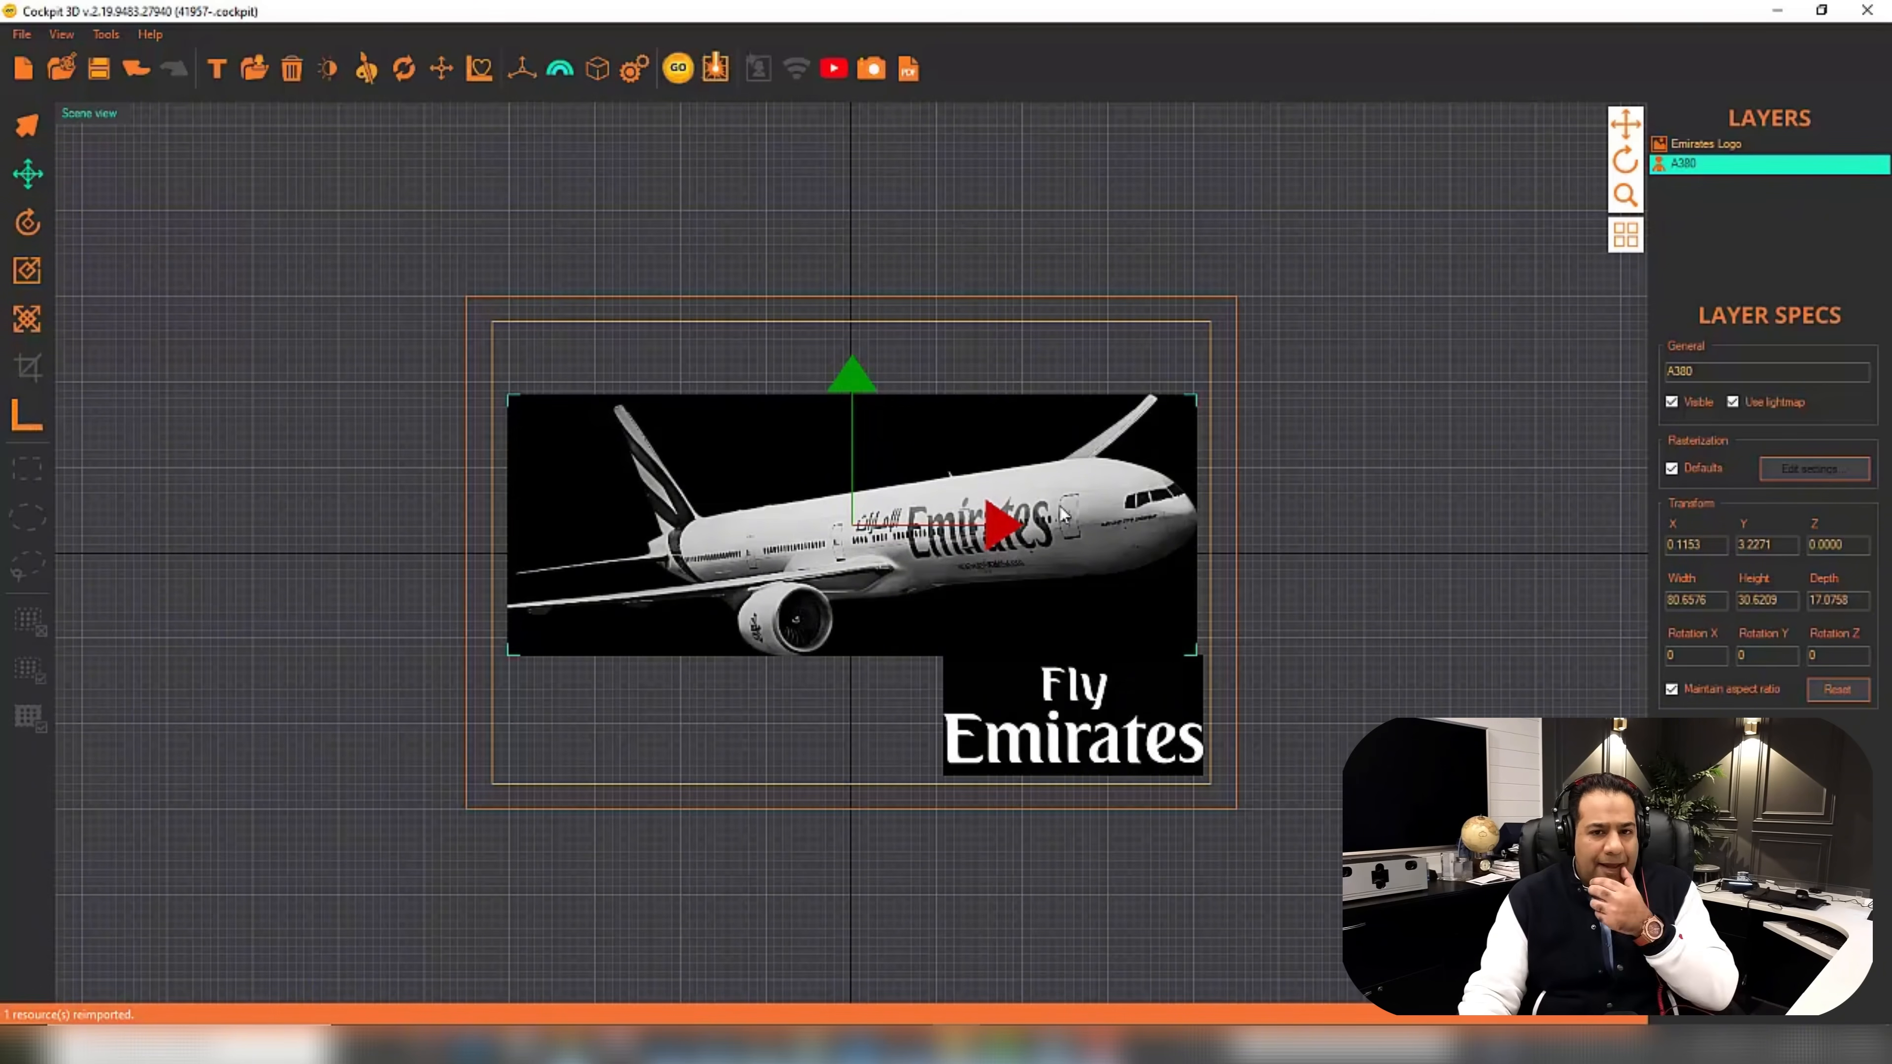
# Generate the point cloud preview of the aircraft and logo and inspect it at an angle and from the front.
pyautogui.click(677, 67)
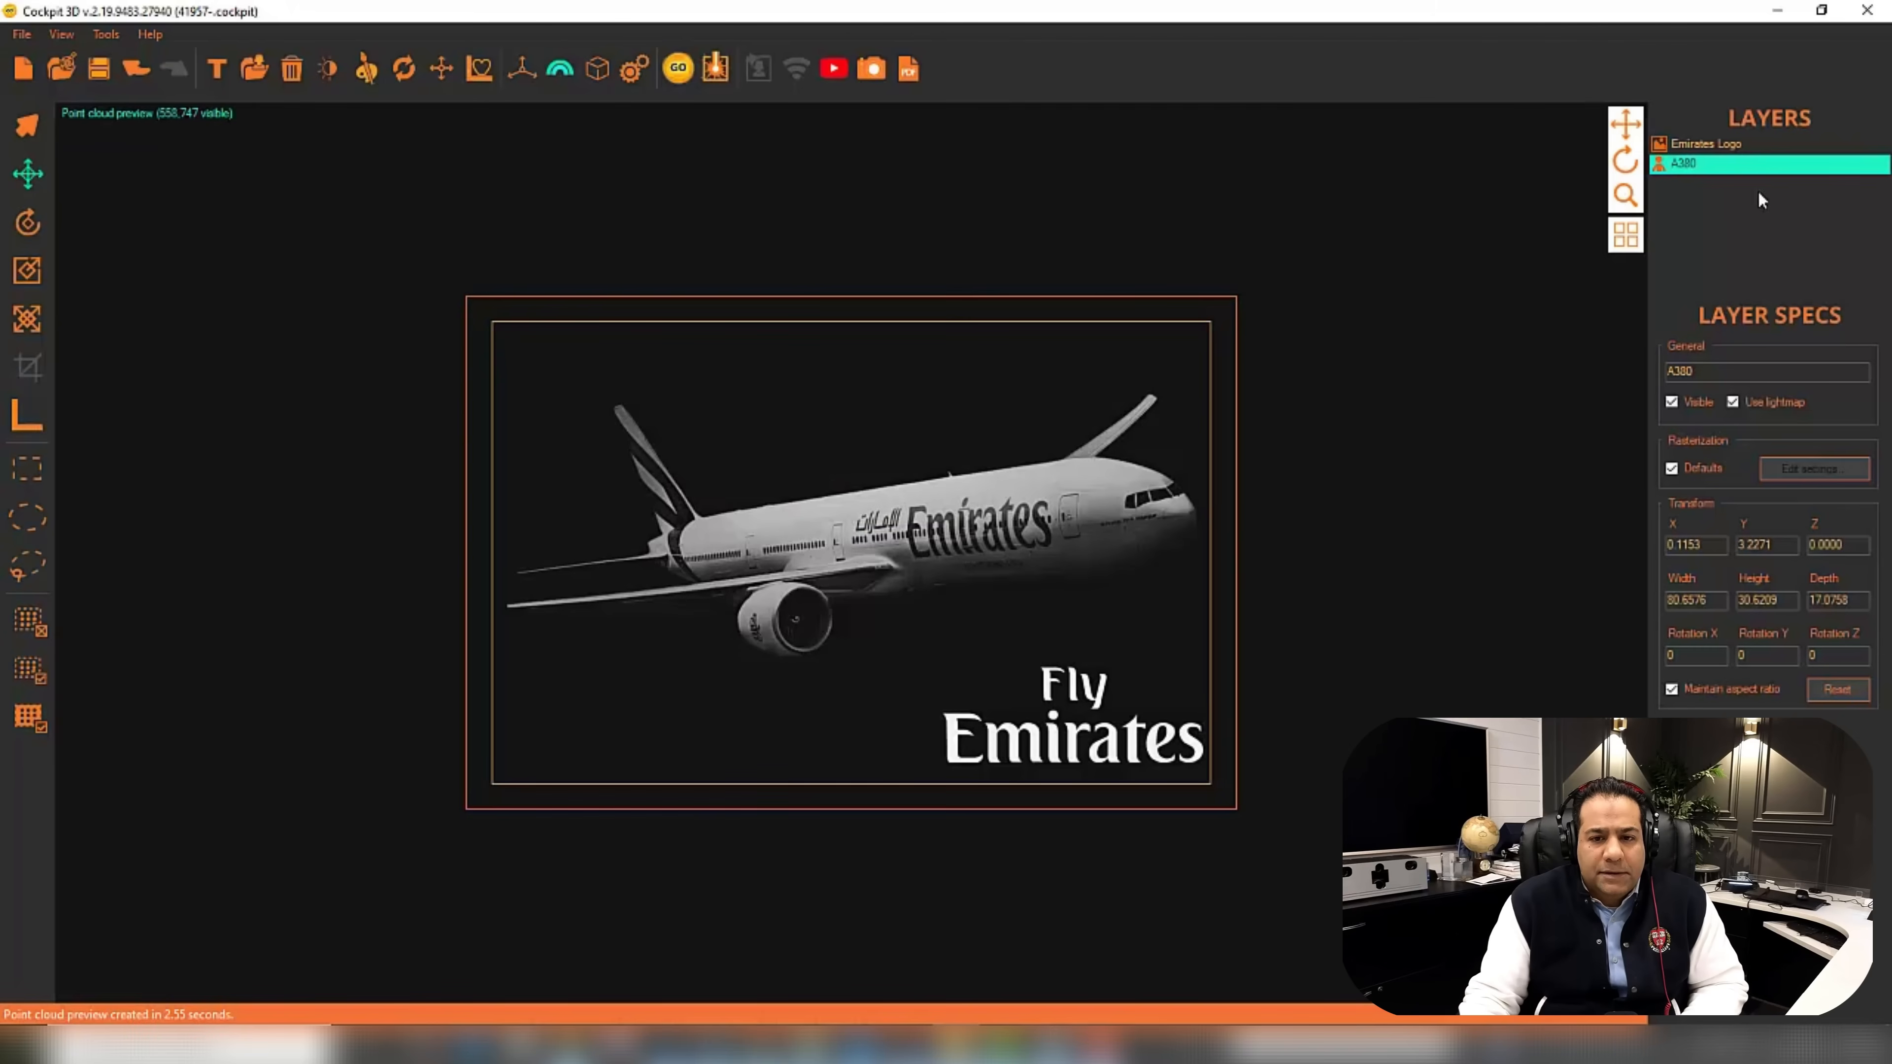
pyautogui.moveTo(1623, 161); pyautogui.dragTo(1274, 662)
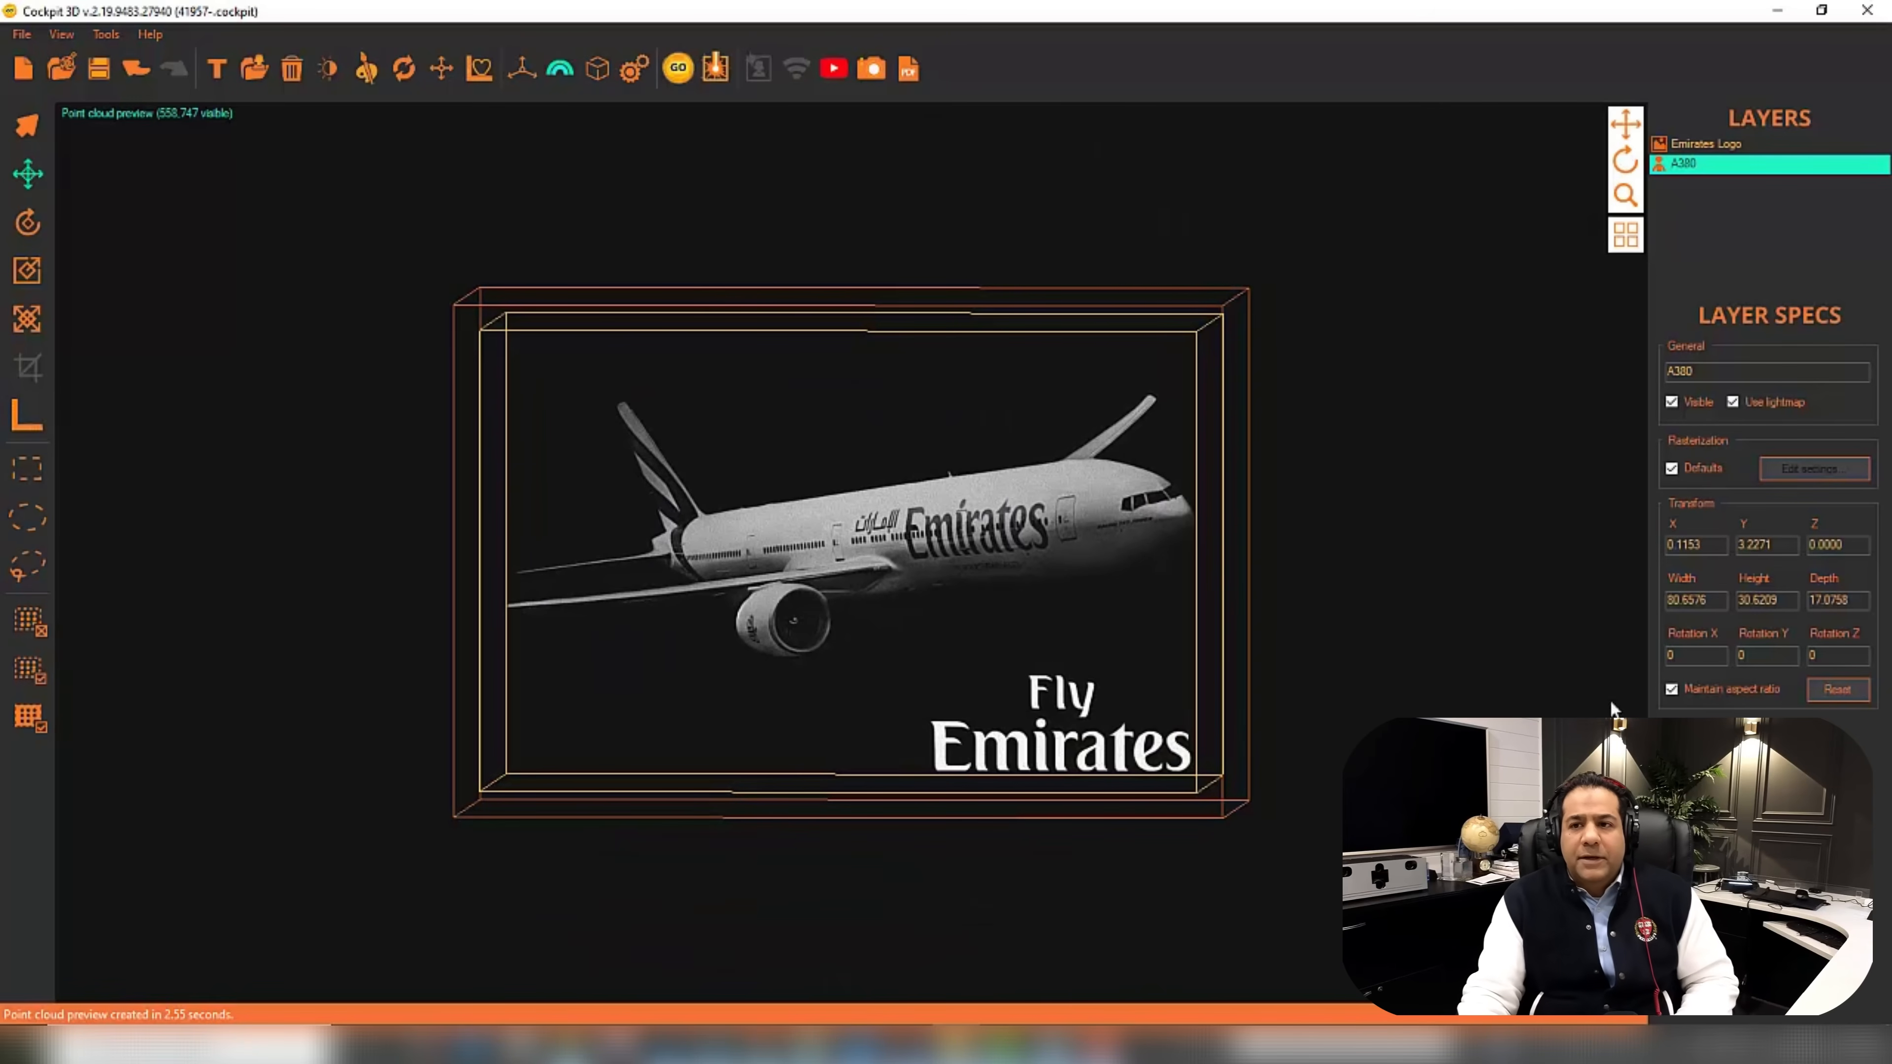
pyautogui.press('Home')
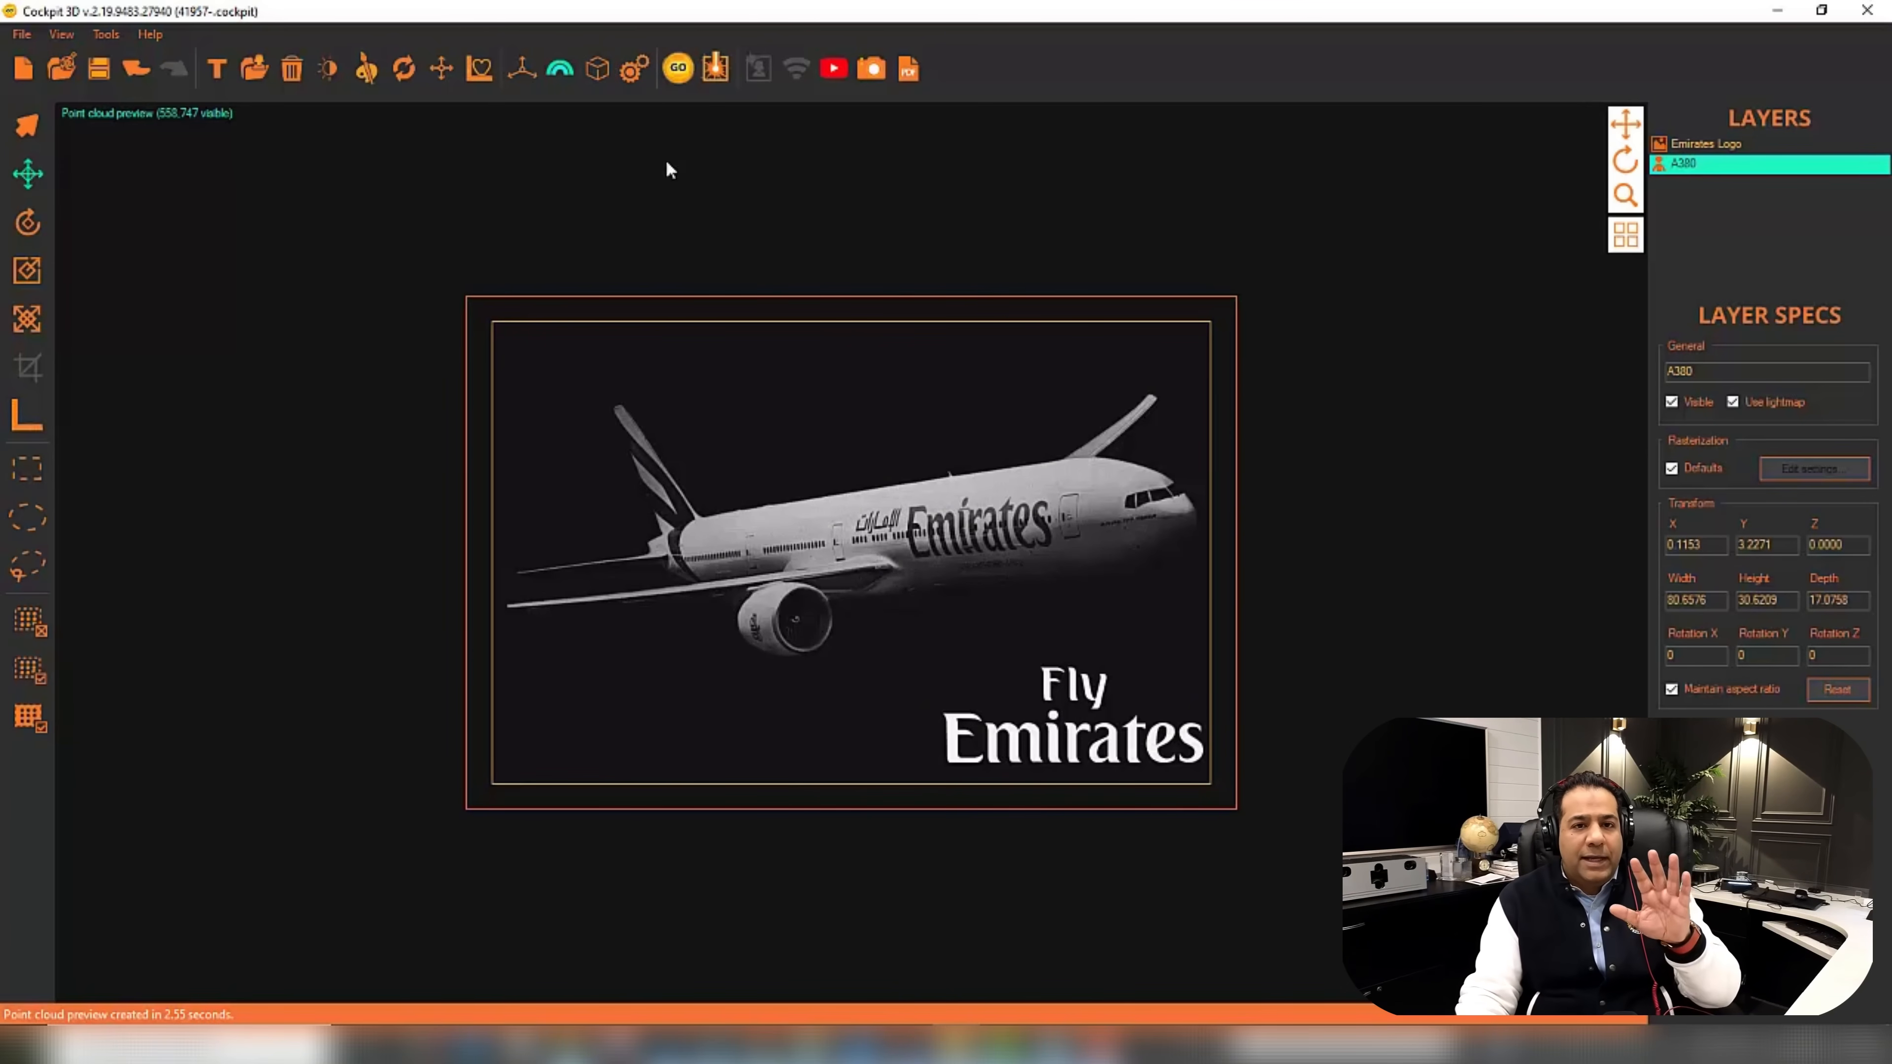
# Review the point cloud generation settings and the default geometry rasterizer settings without changing them.
pyautogui.click(634, 69)
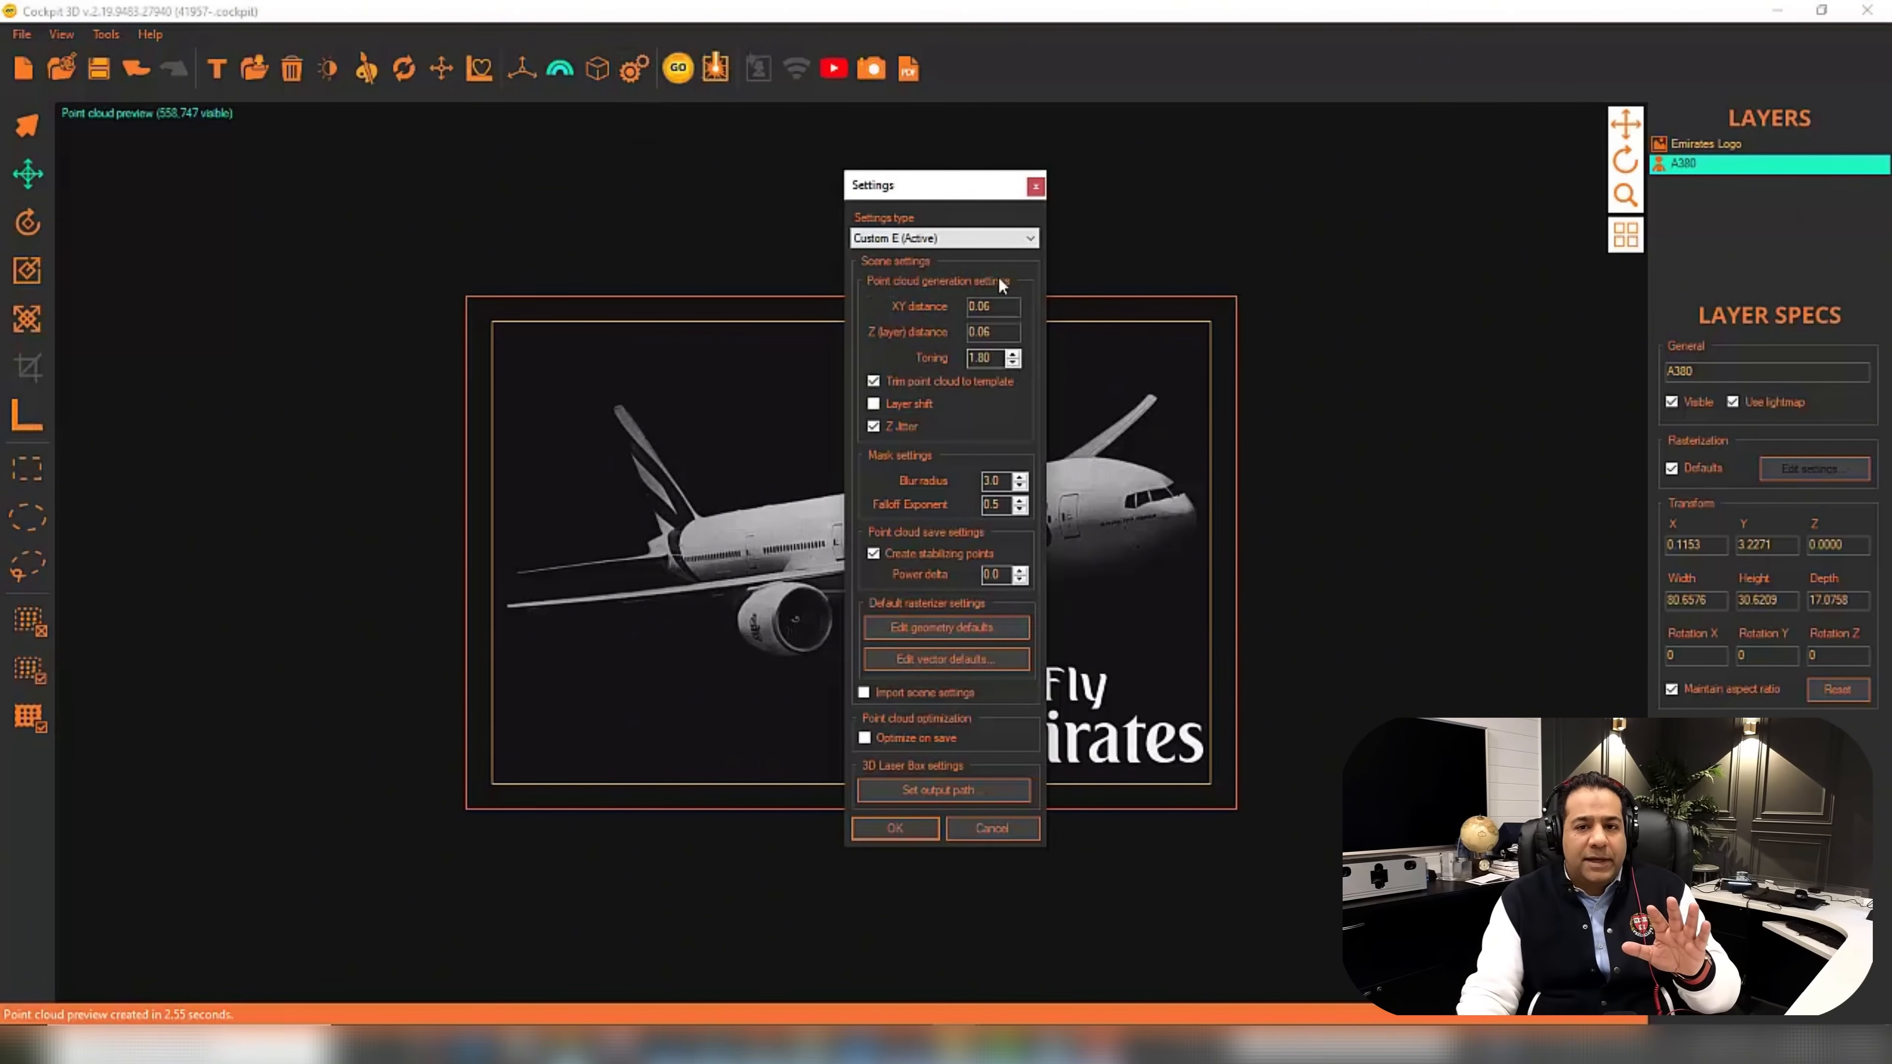
pyautogui.click(1000, 628)
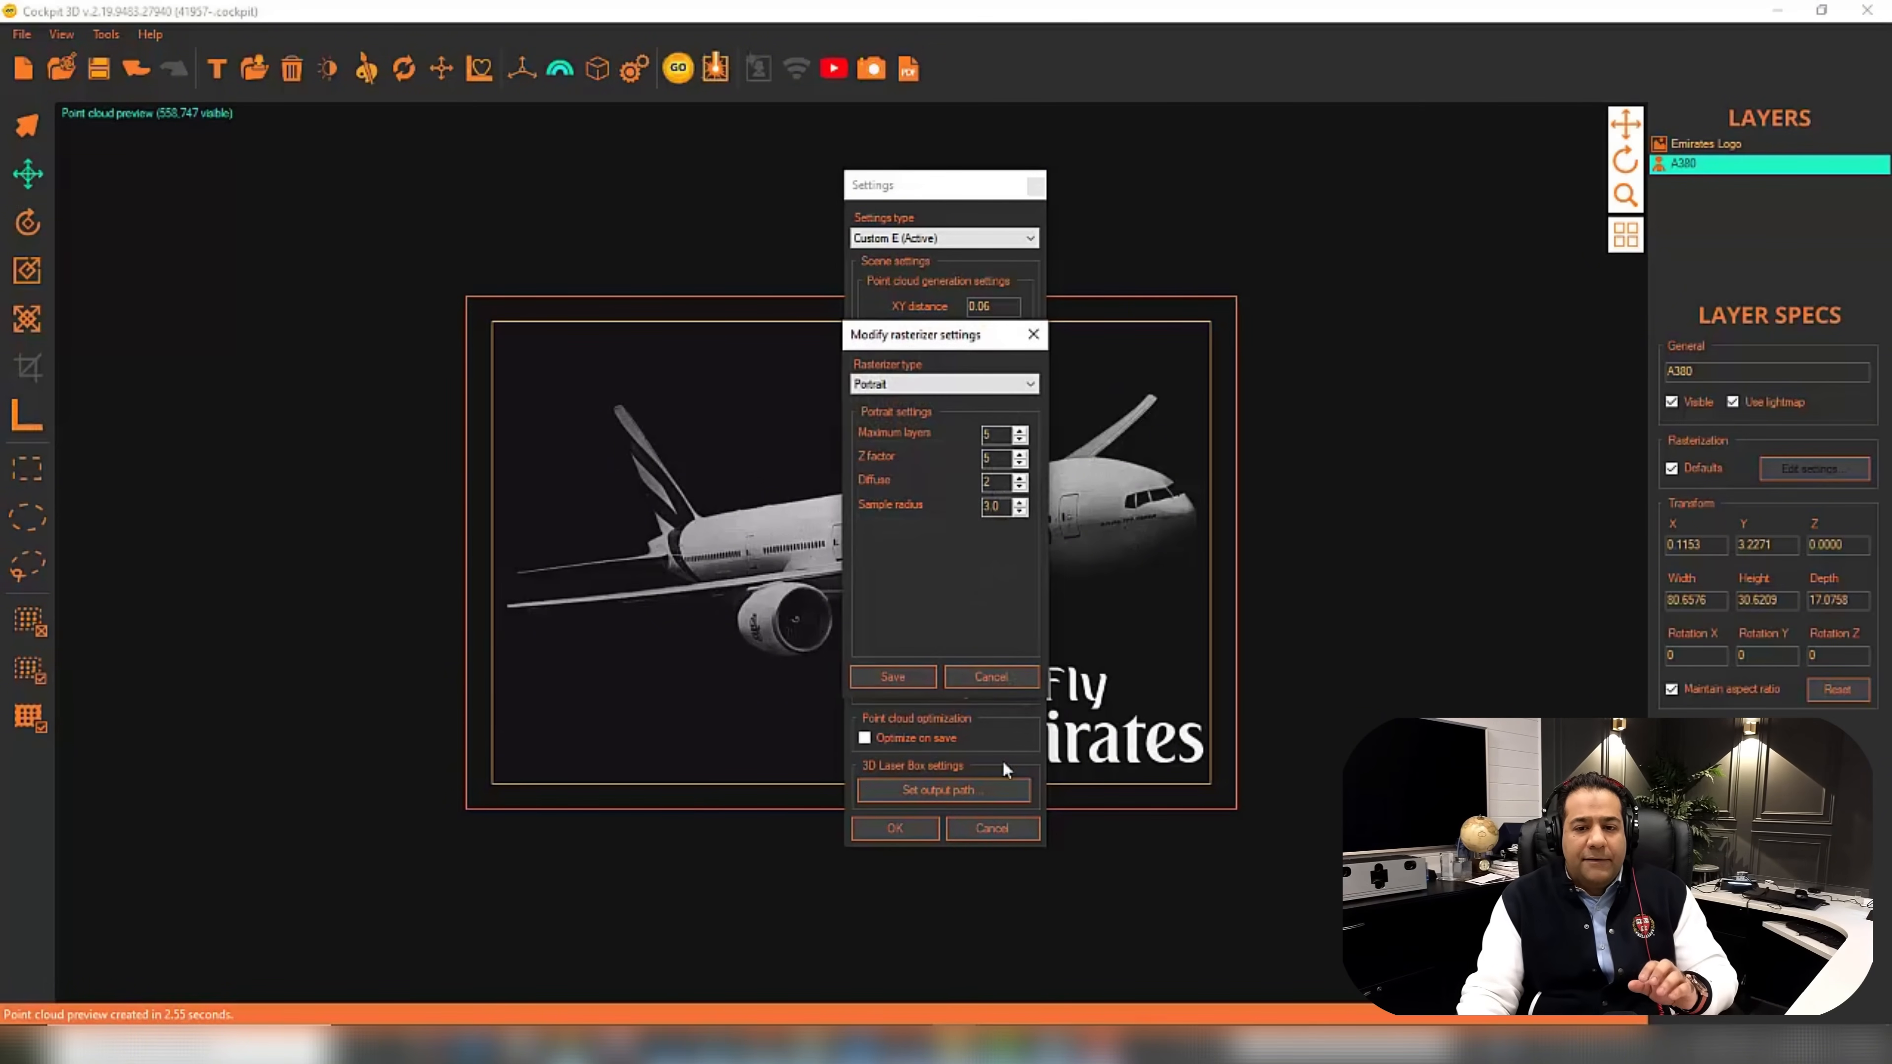
pyautogui.click(998, 676)
pyautogui.click(1006, 830)
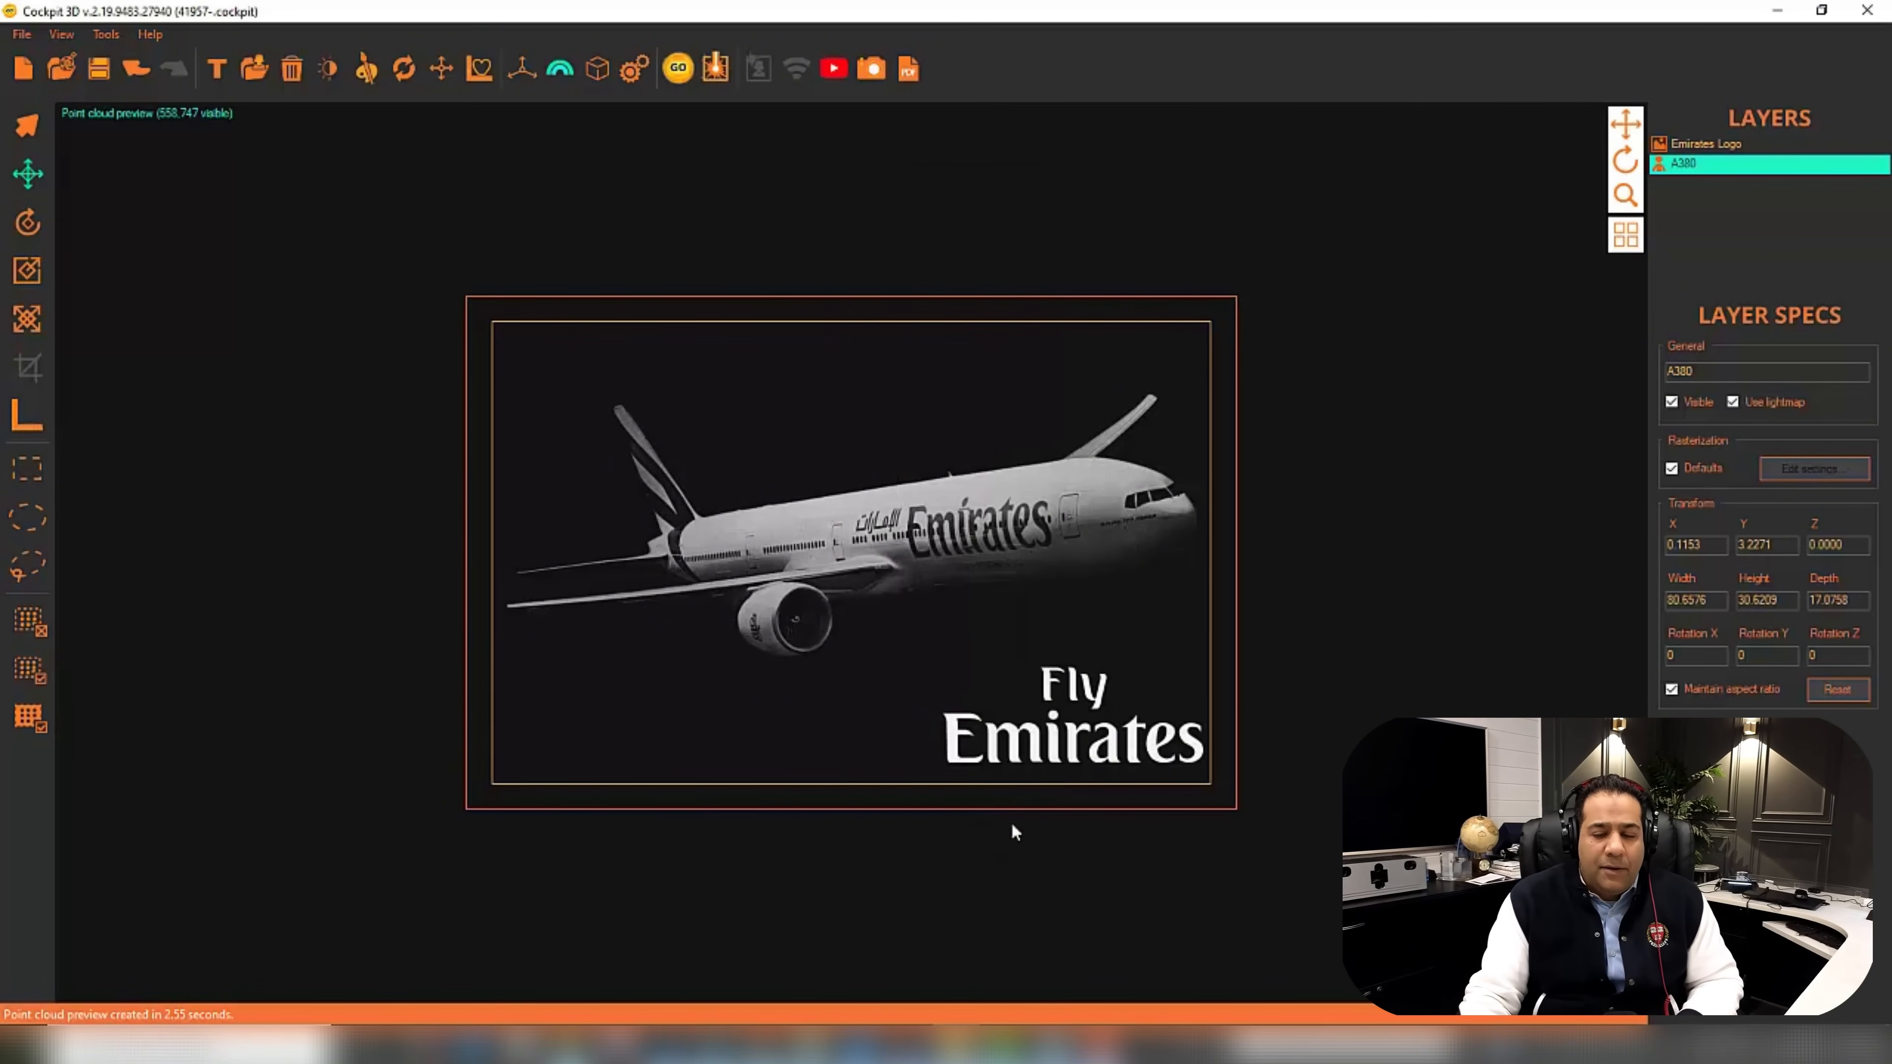
# Hide the A380 layer in the scene and generate a point cloud preview of the Emirates Logo alone.
pyautogui.click(152, 117)
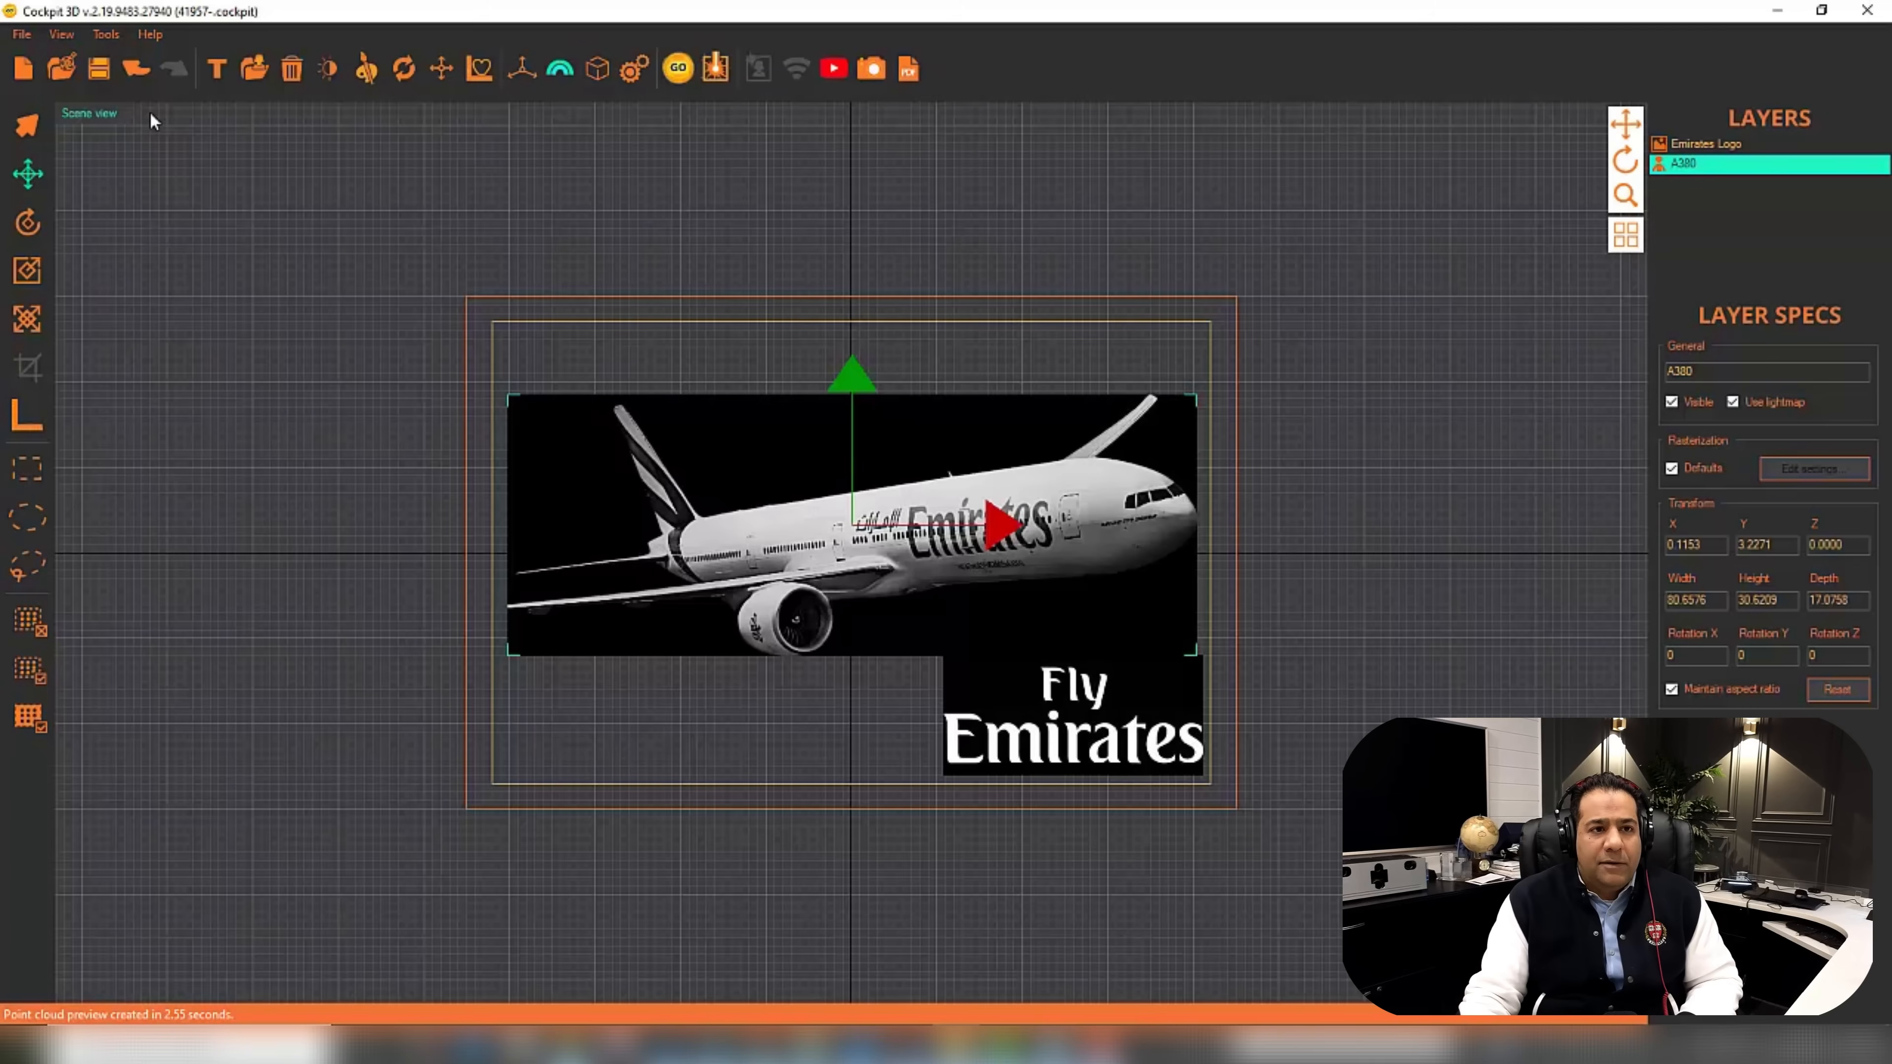
pyautogui.doubleClick(1685, 164)
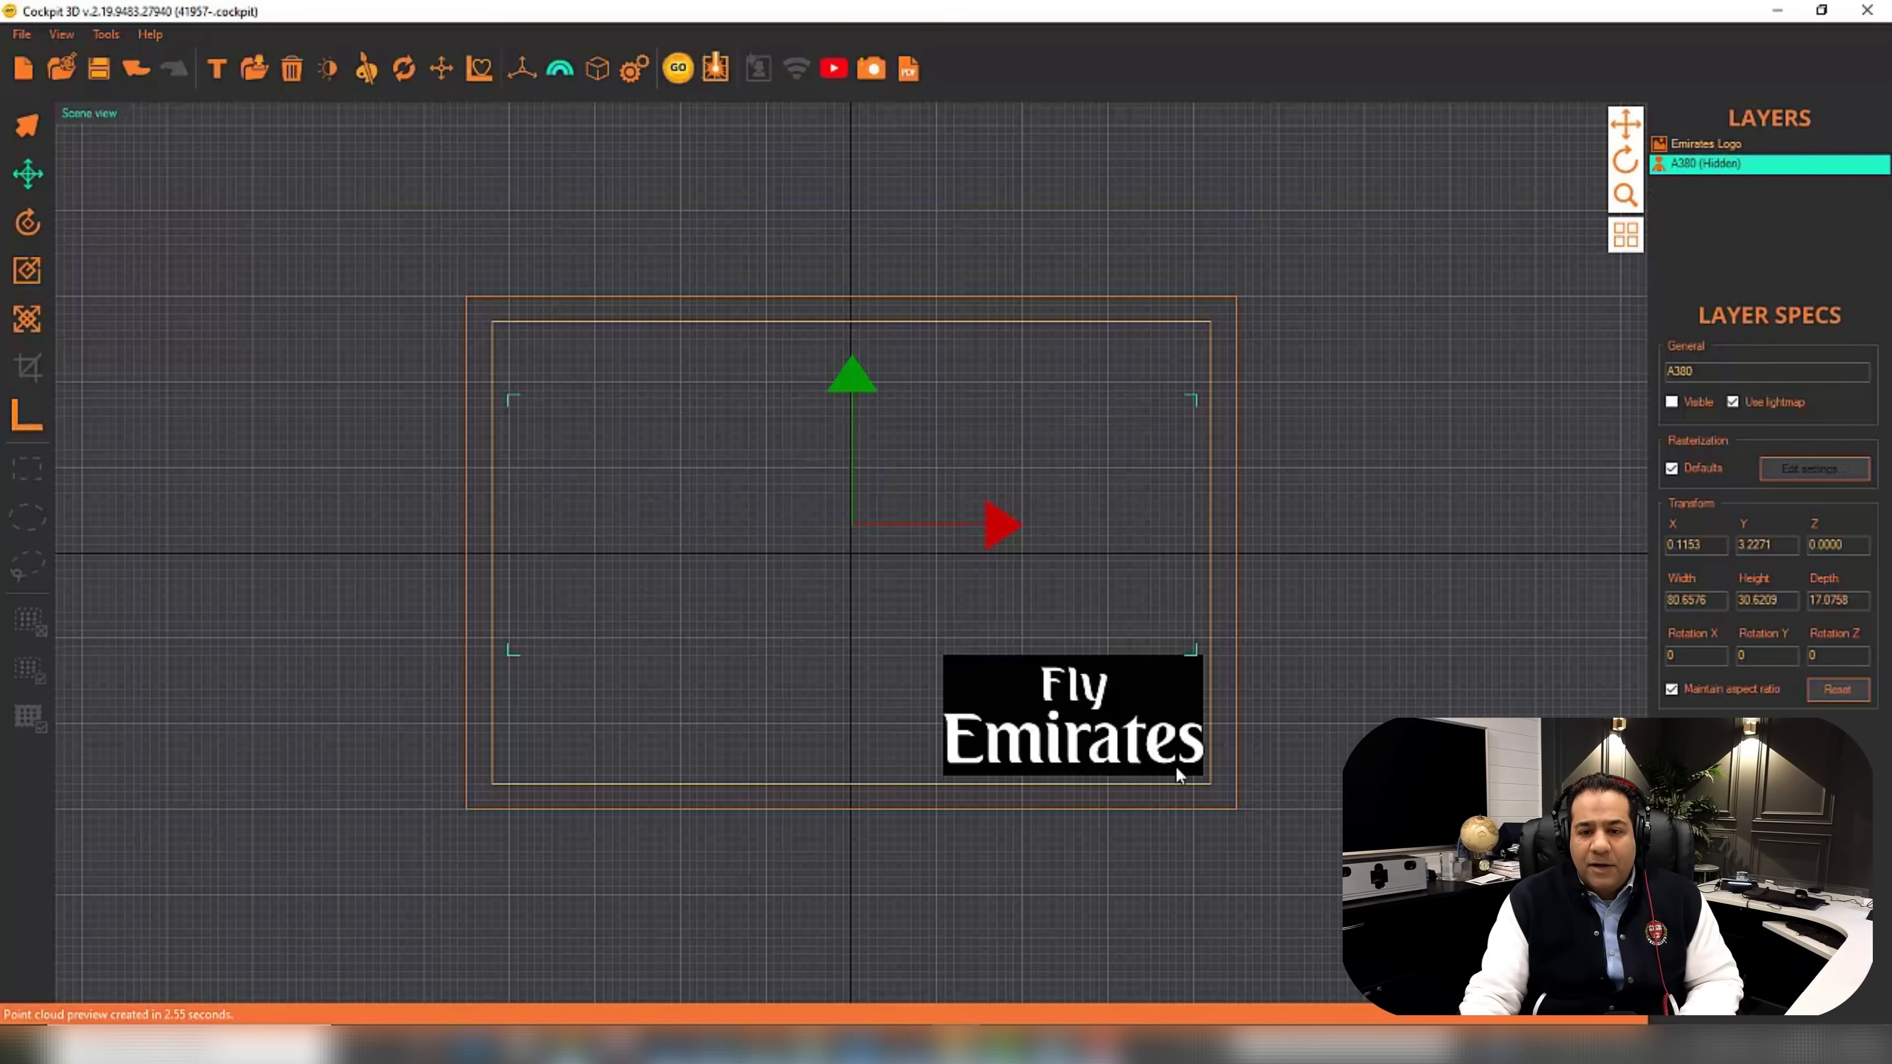
pyautogui.click(678, 68)
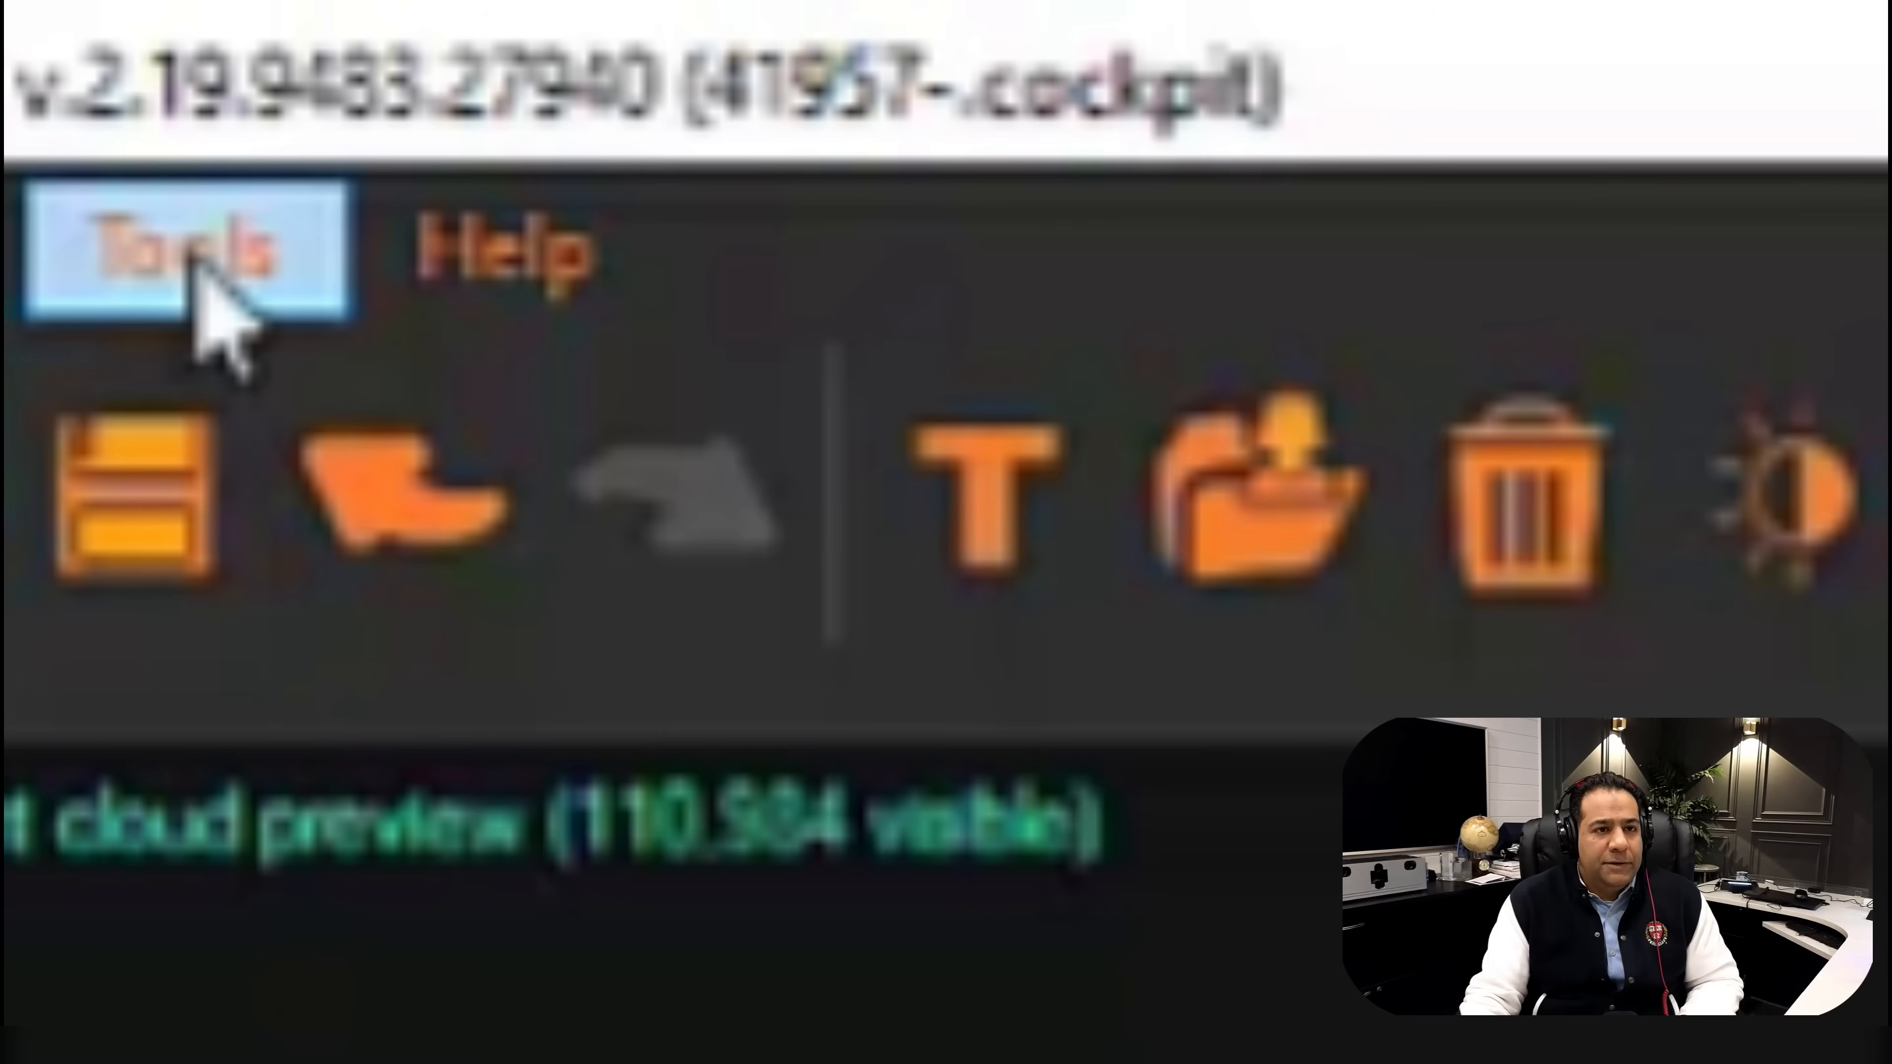
# Add the logo's point cloud preview to the scene as a separate layer and return to the scene view.
pyautogui.click(195, 257)
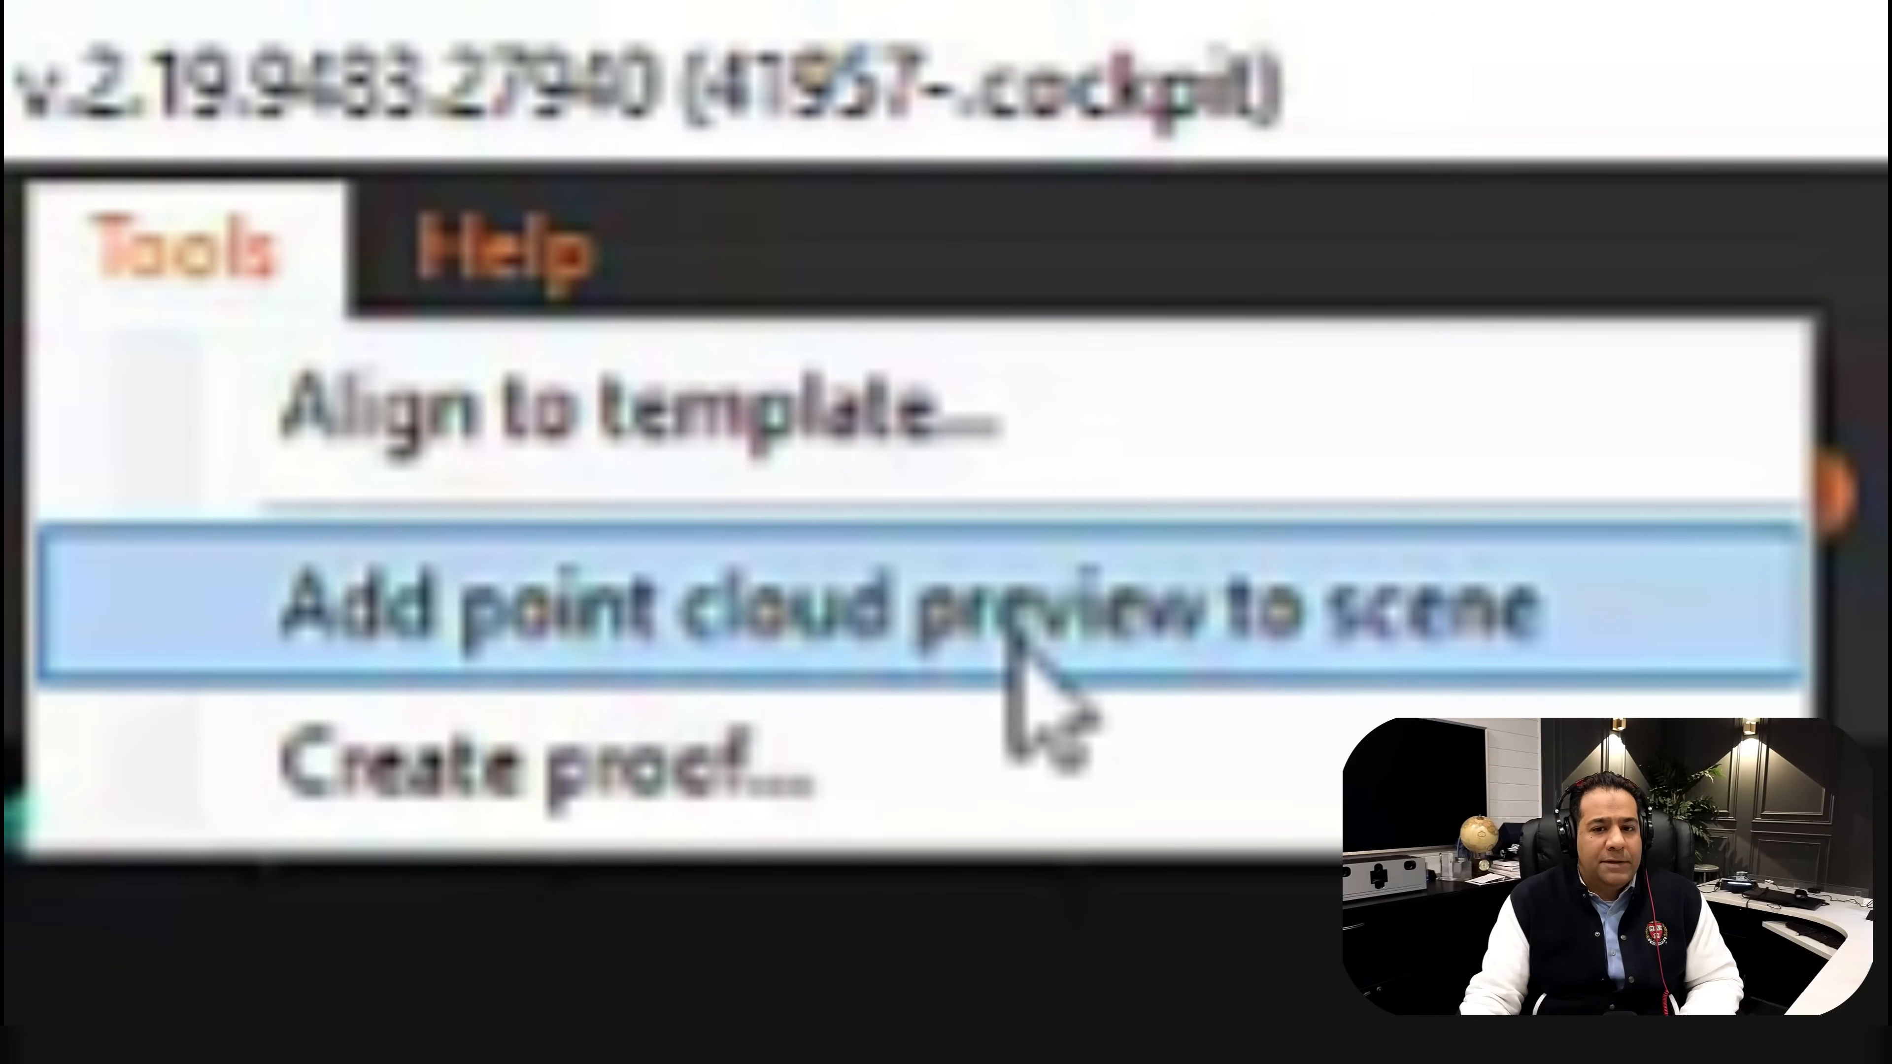
pyautogui.click(1011, 629)
pyautogui.click(1706, 186)
pyautogui.click(141, 122)
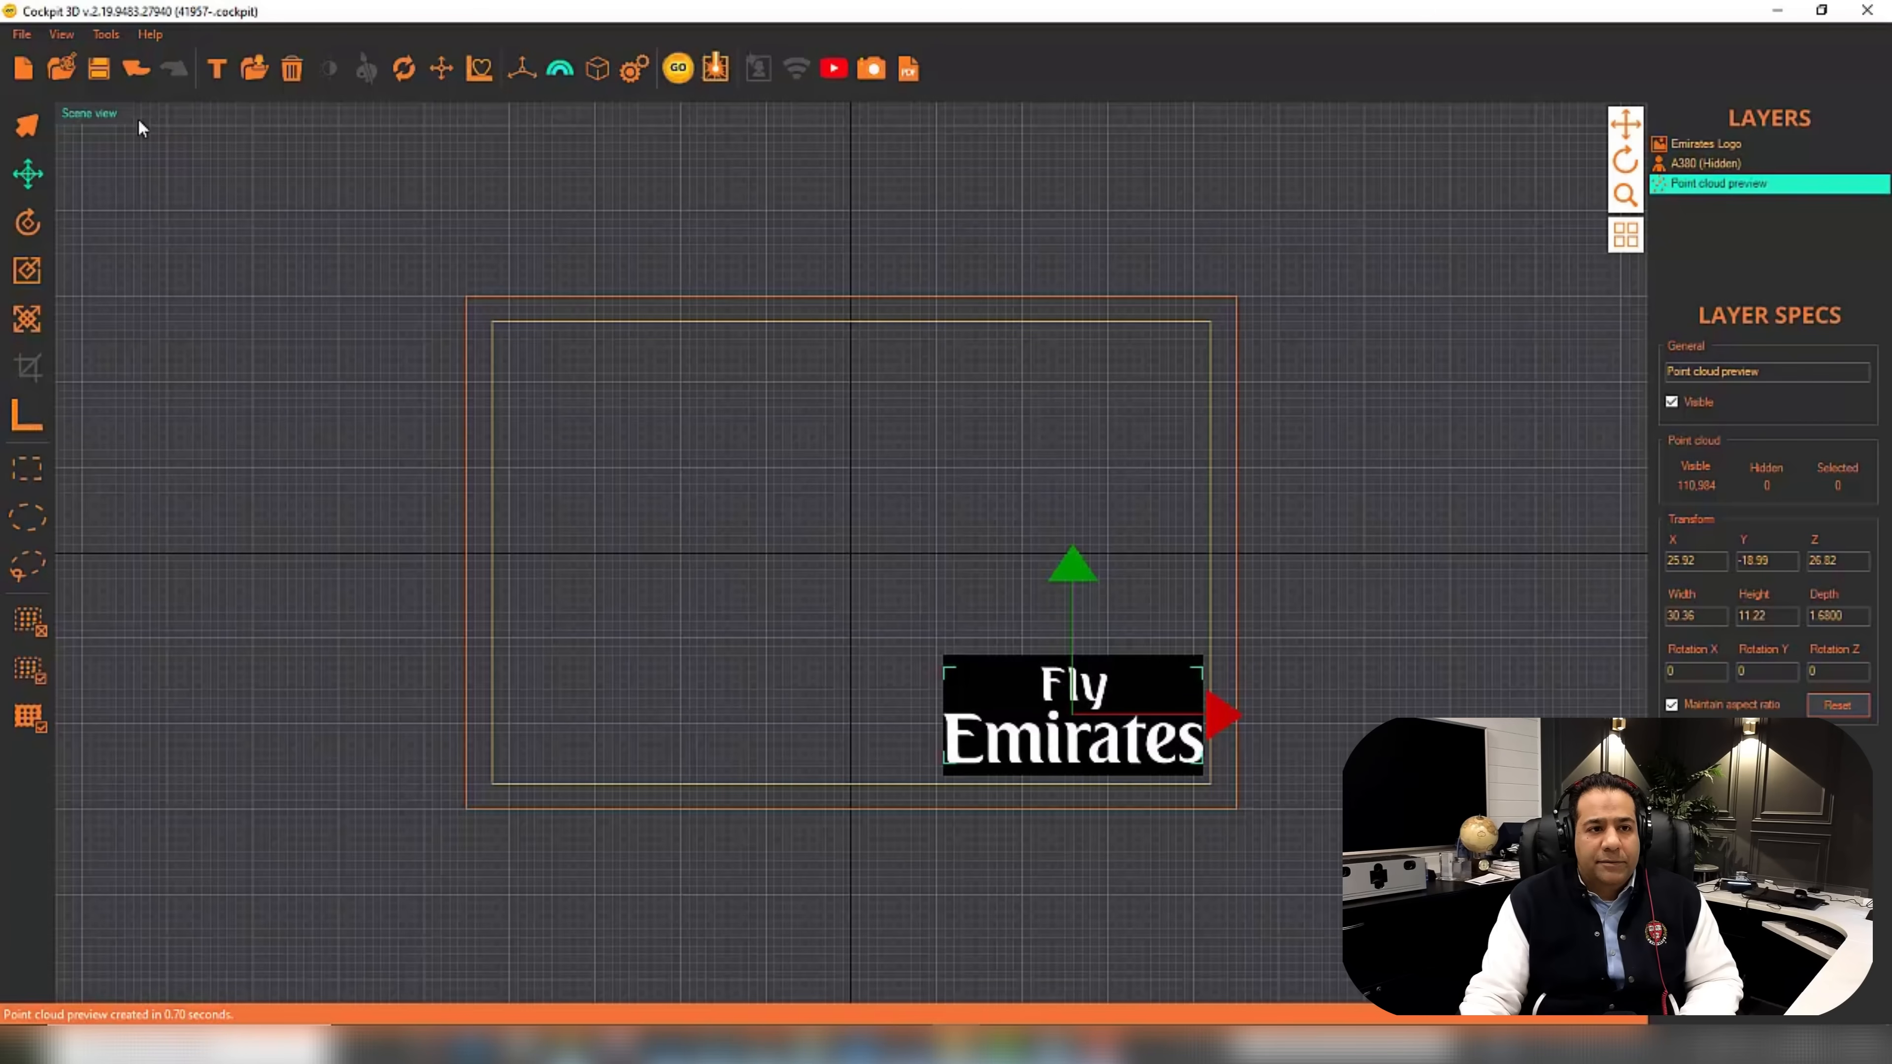
# Move the Emirates Logo image layer up to about Y -5.07, off its point cloud copy, and hide it.
pyautogui.click(1717, 148)
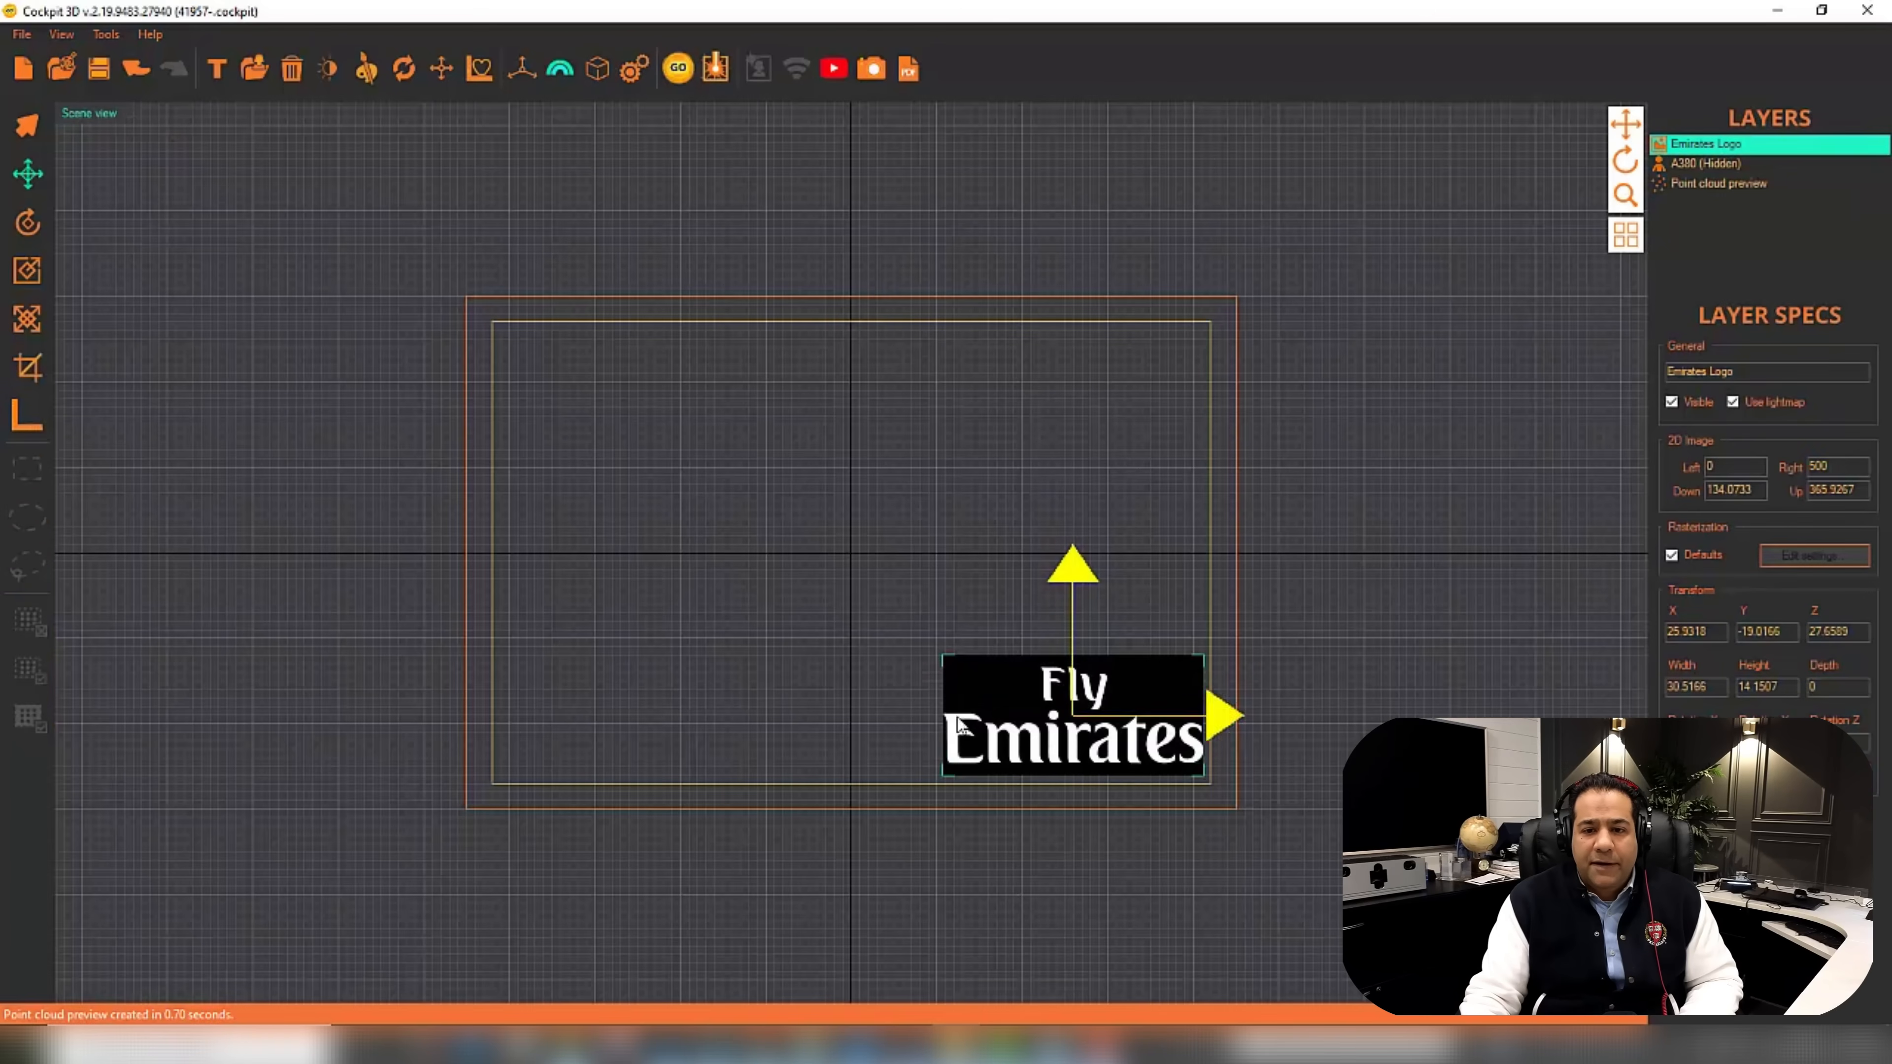
pyautogui.moveTo(1073, 647); pyautogui.dragTo(1072, 527)
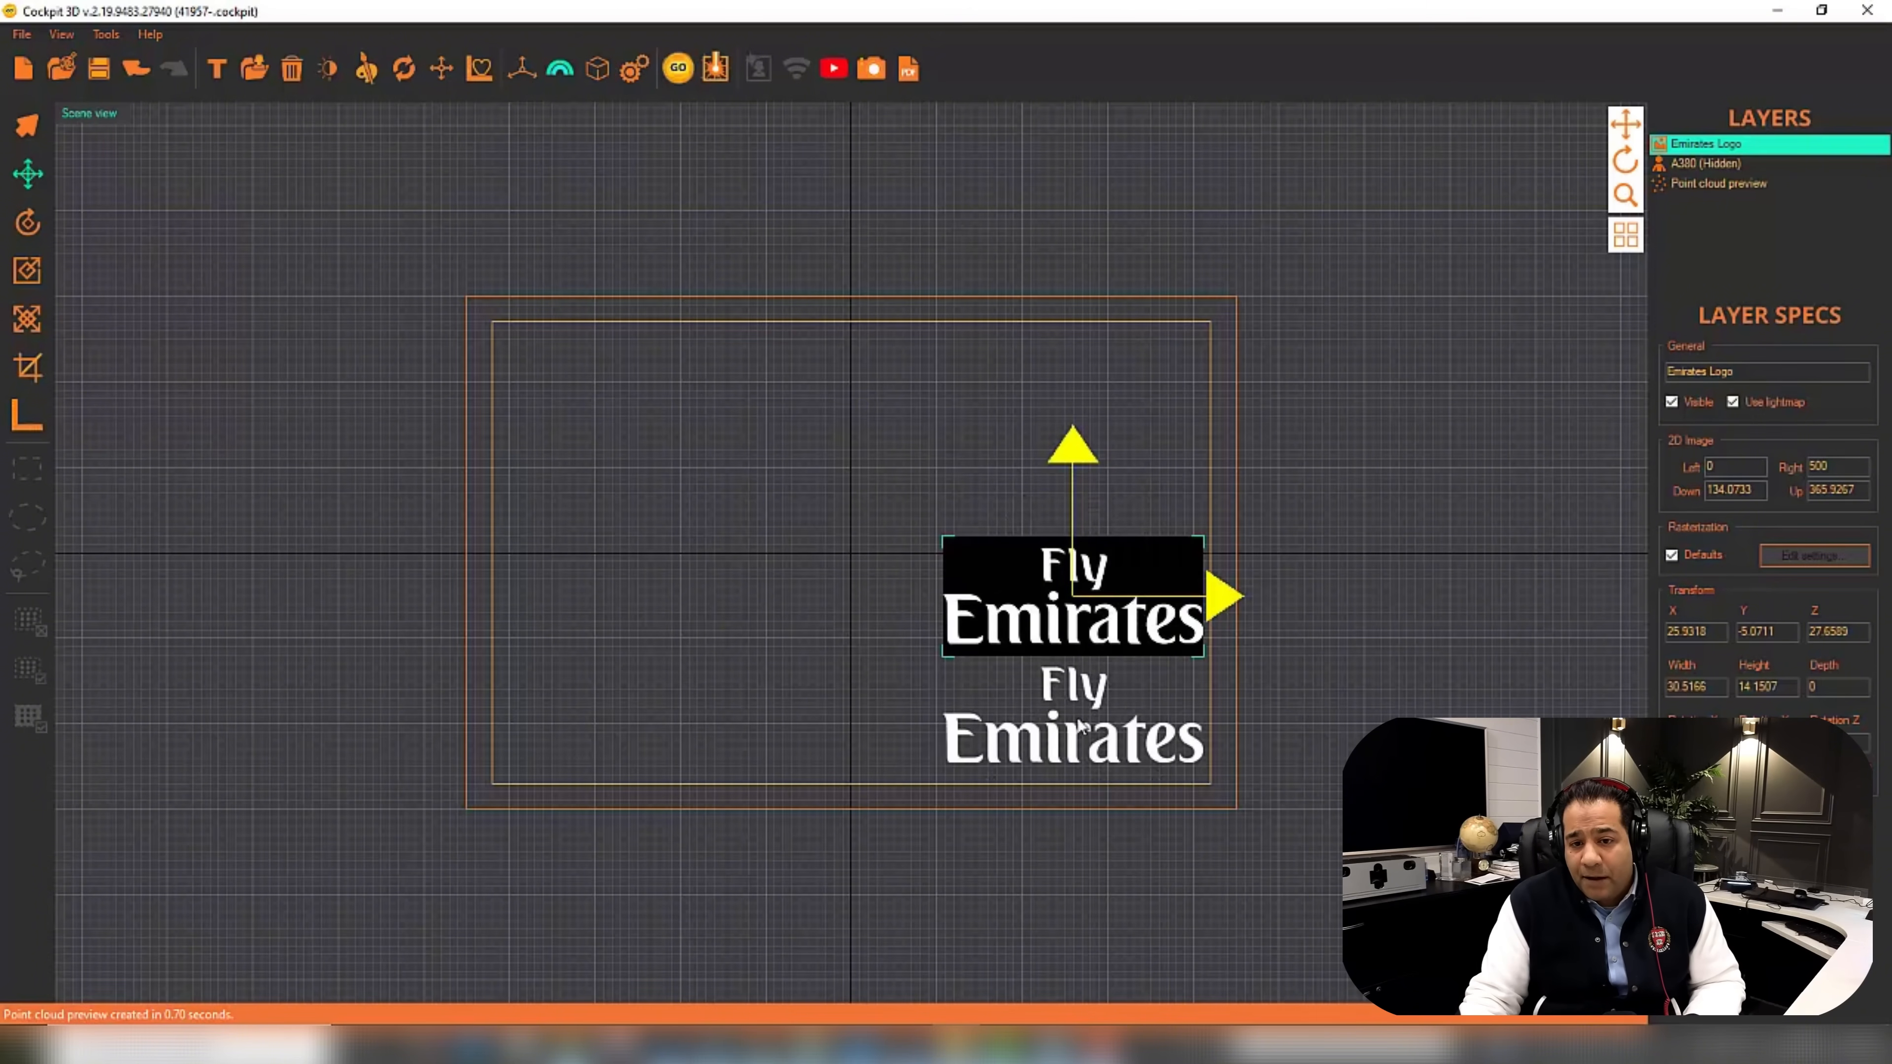
pyautogui.click(1682, 150)
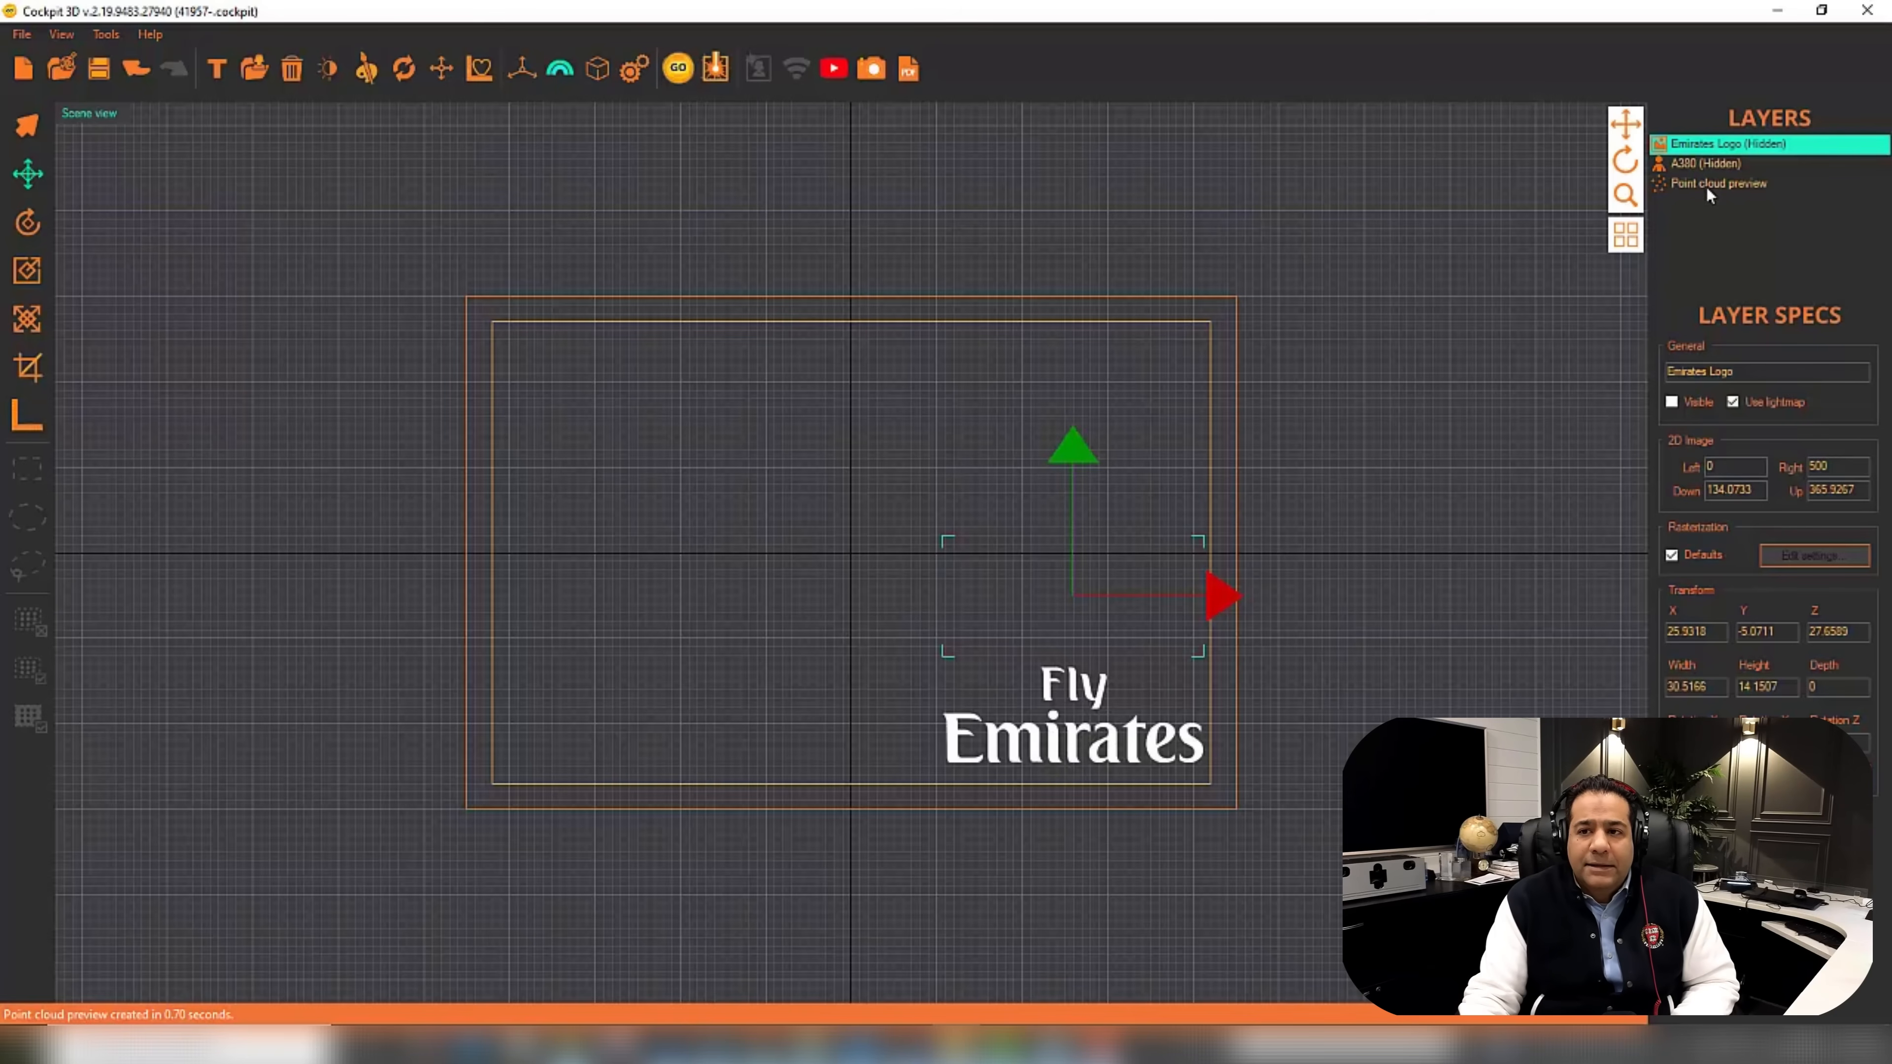
# Show the A380 layer and lower it to about Y -4.26, hiding the logo's point cloud layer.
pyautogui.doubleClick(1683, 167)
pyautogui.moveTo(759, 477); pyautogui.dragTo(922, 585)
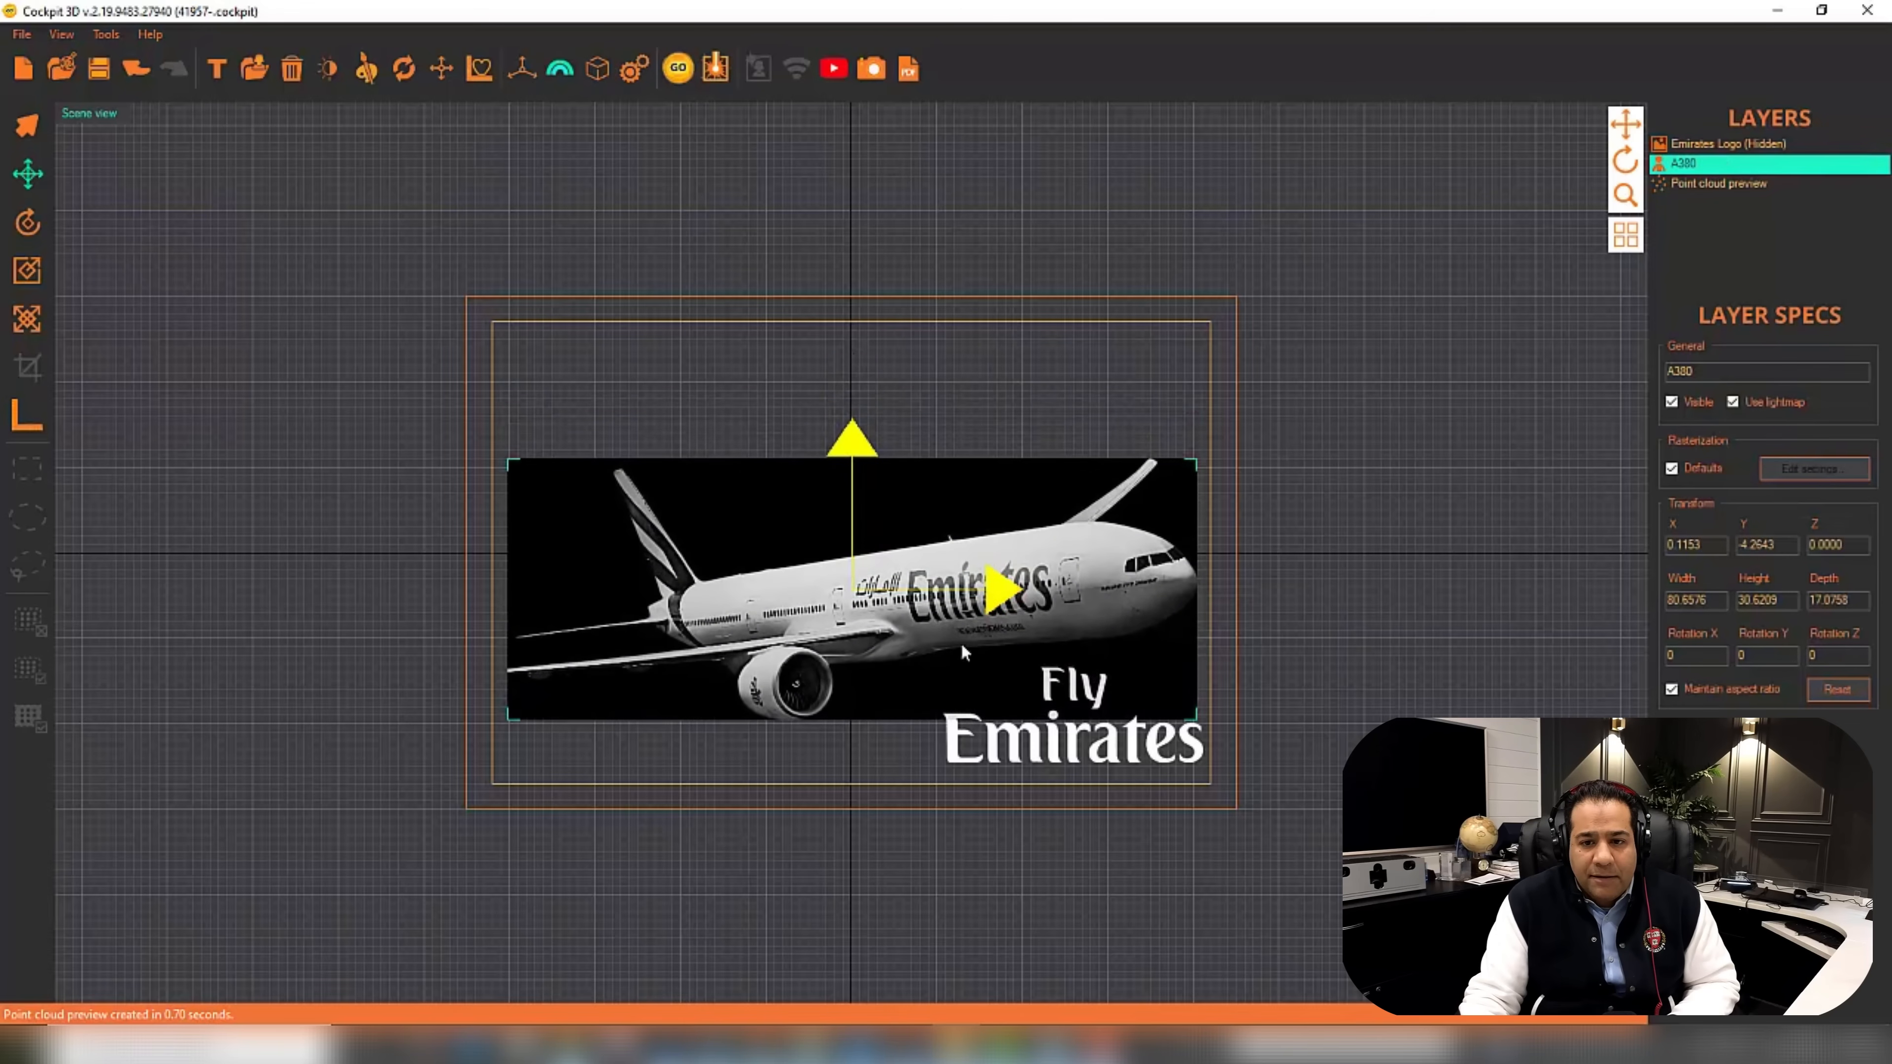
pyautogui.moveTo(1625, 163)
pyautogui.mouseDown()
pyautogui.moveTo(1668, 177)
pyautogui.moveTo(1620, 179)
pyautogui.mouseUp()
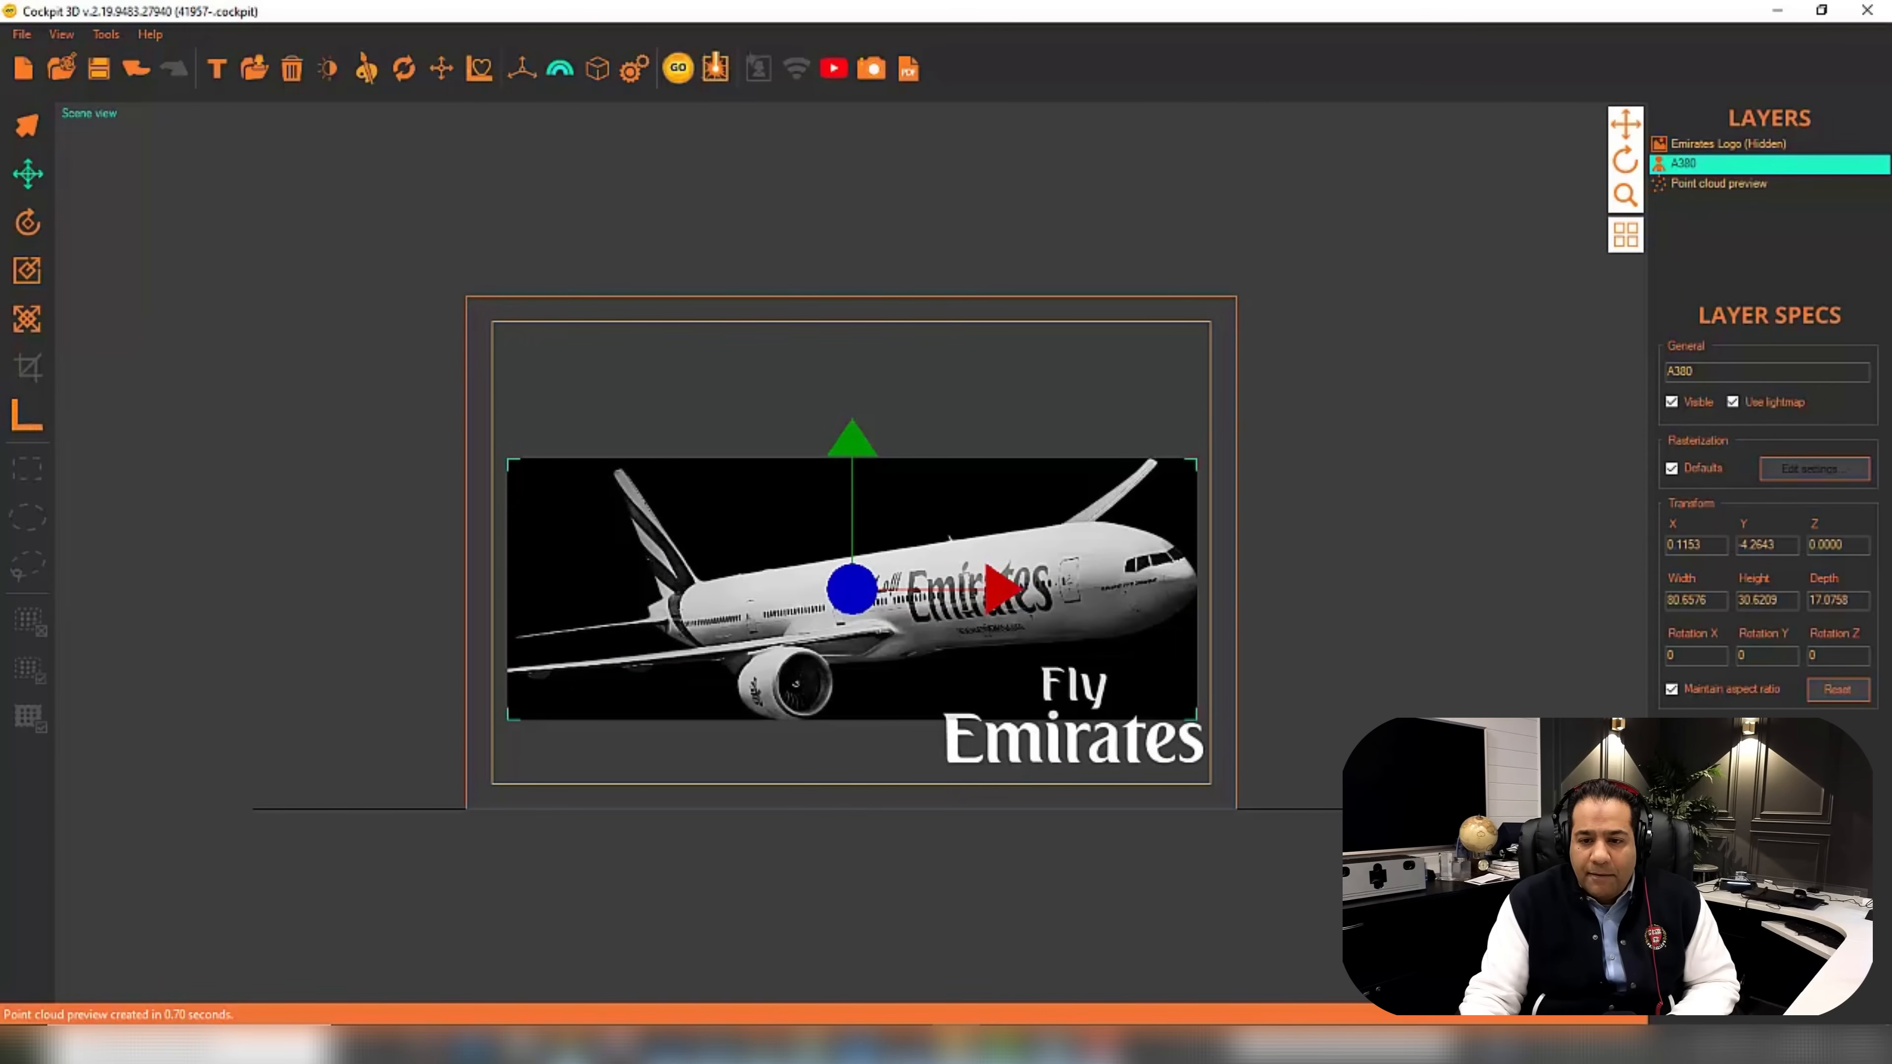
pyautogui.click(1697, 186)
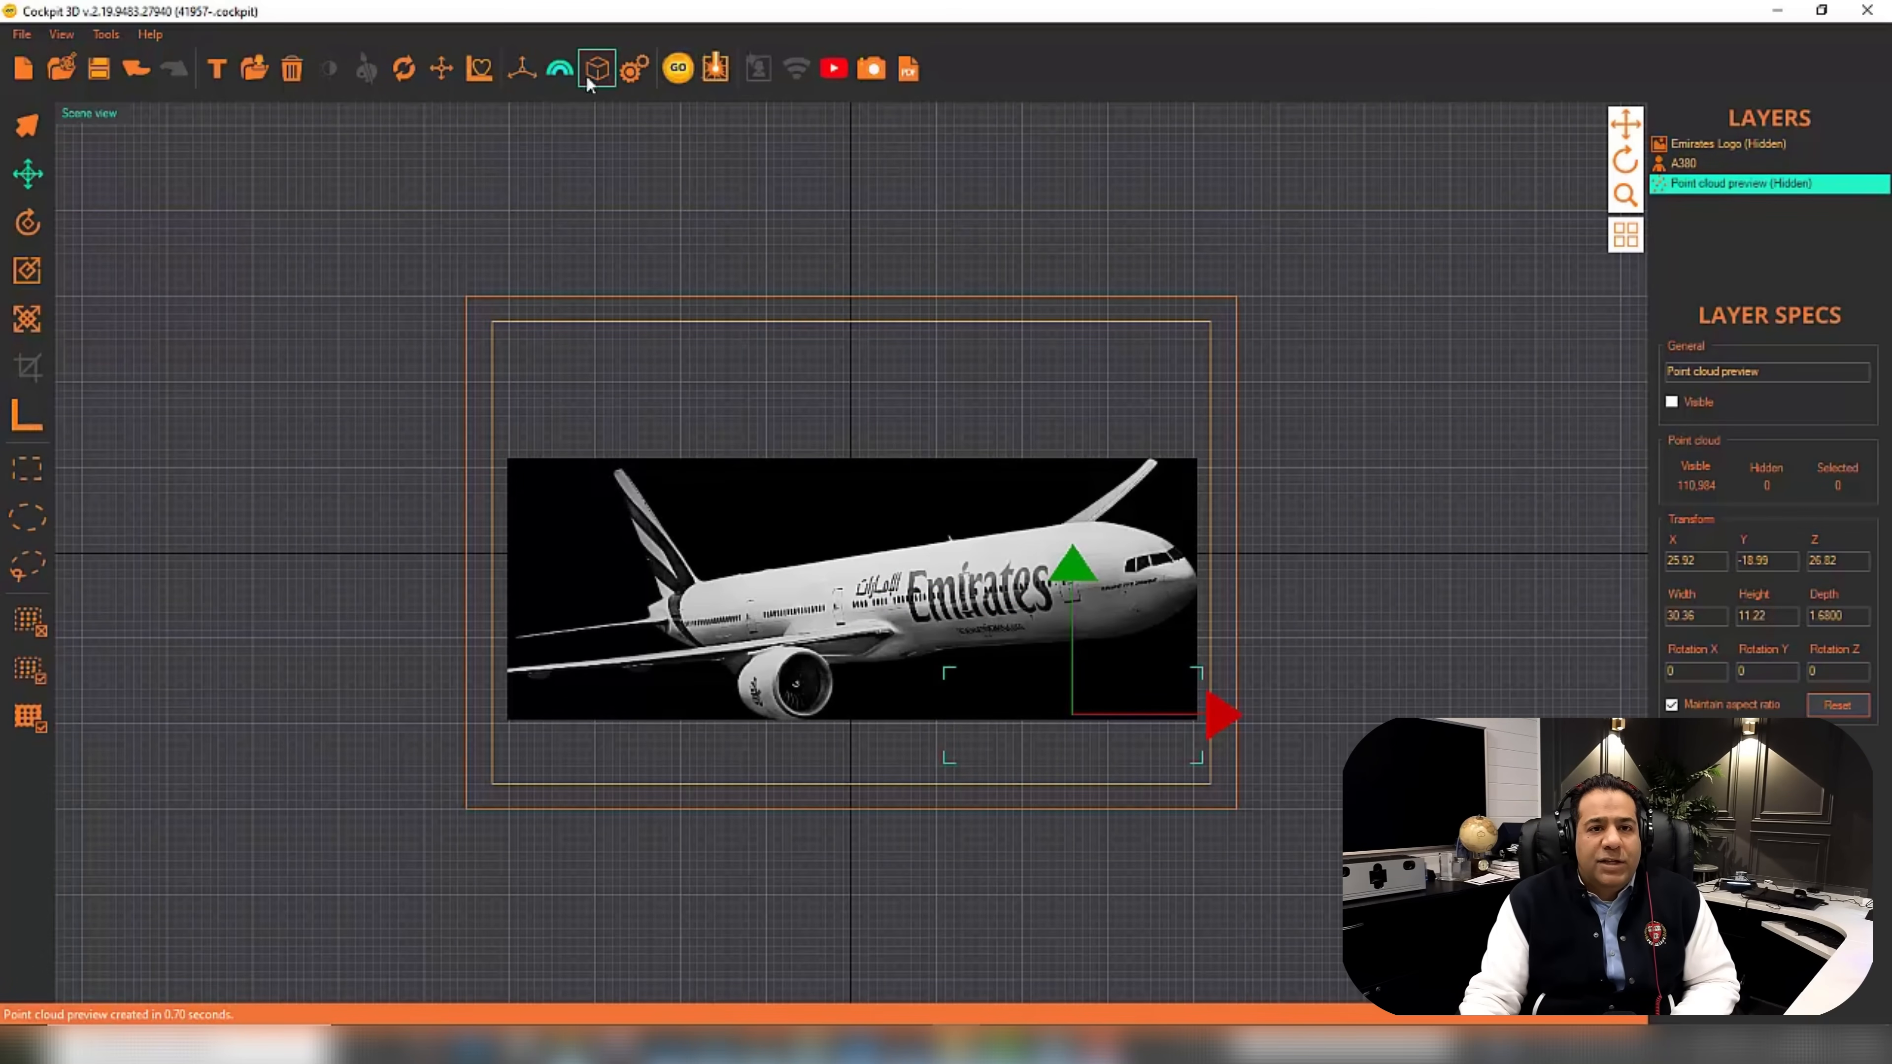
# Save the default rasterizer settings for the Custom E profile as Portrait with Z factor 5, diffuse 2 and sample radius 3.0.
pyautogui.click(635, 70)
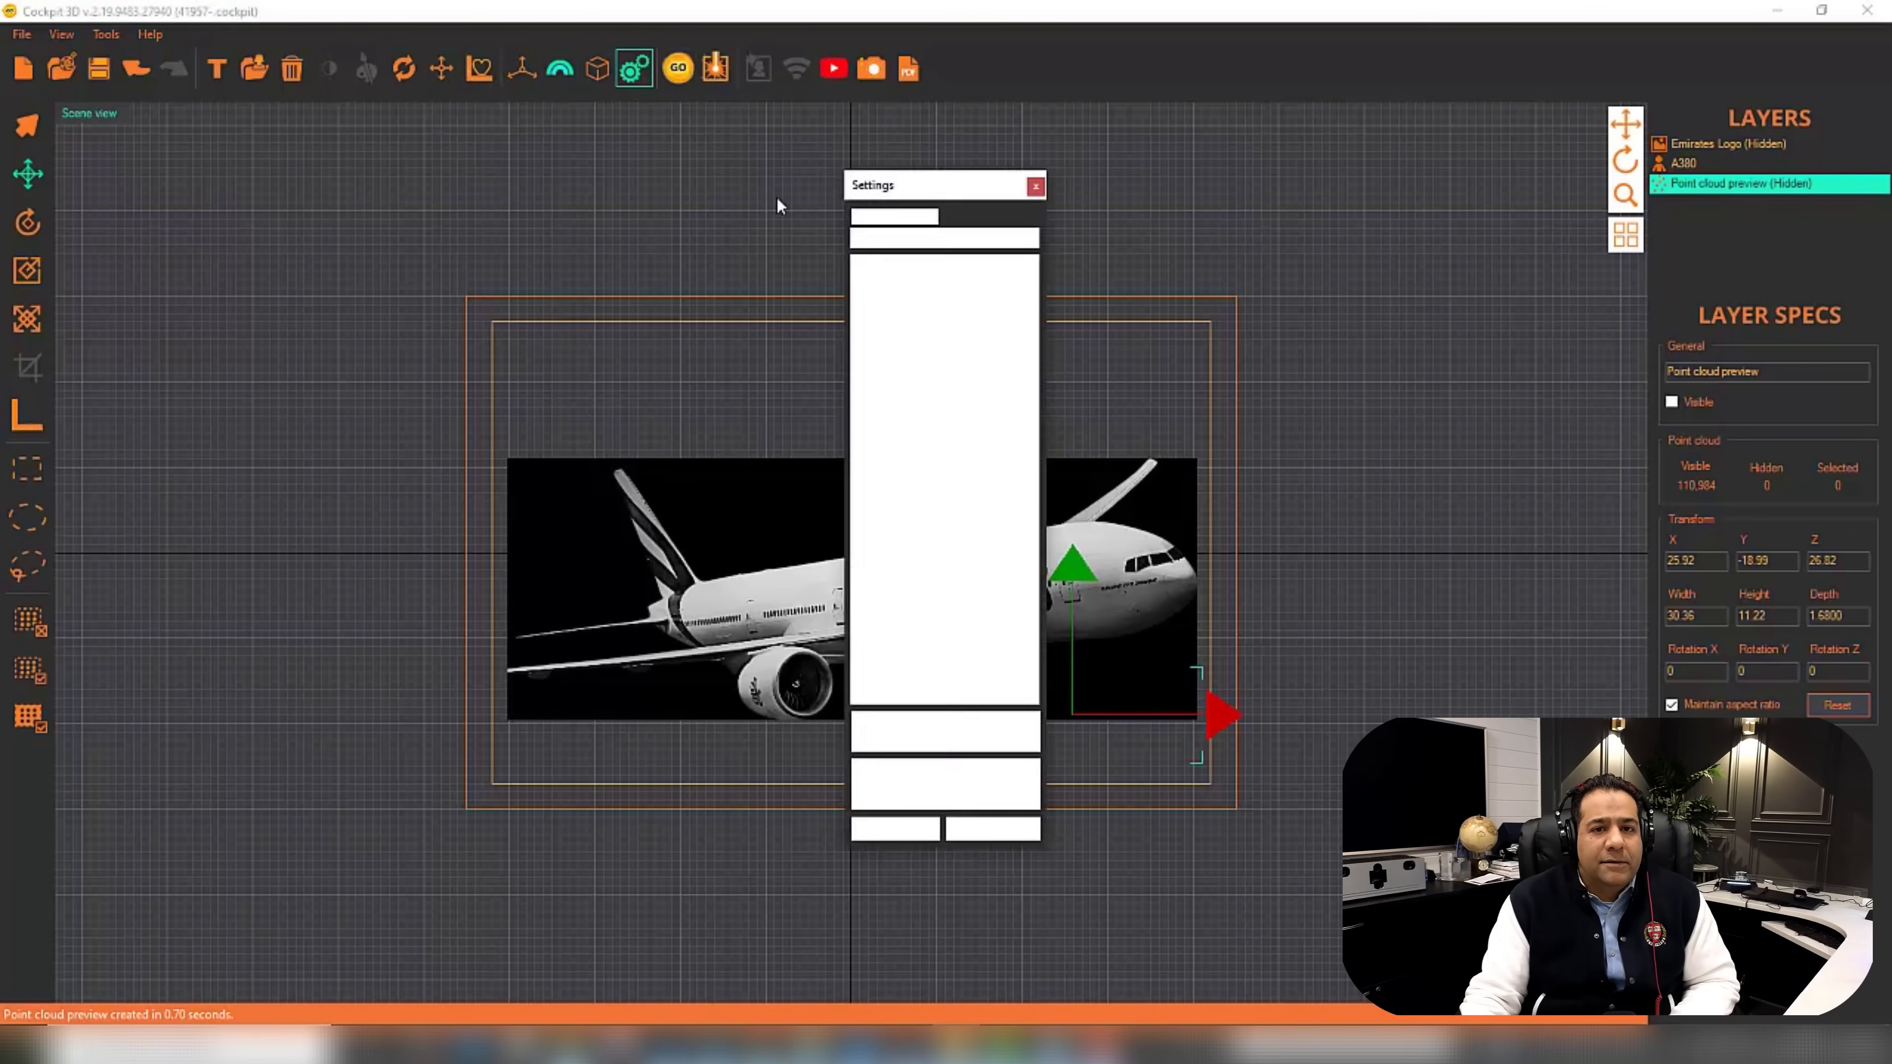
pyautogui.click(912, 634)
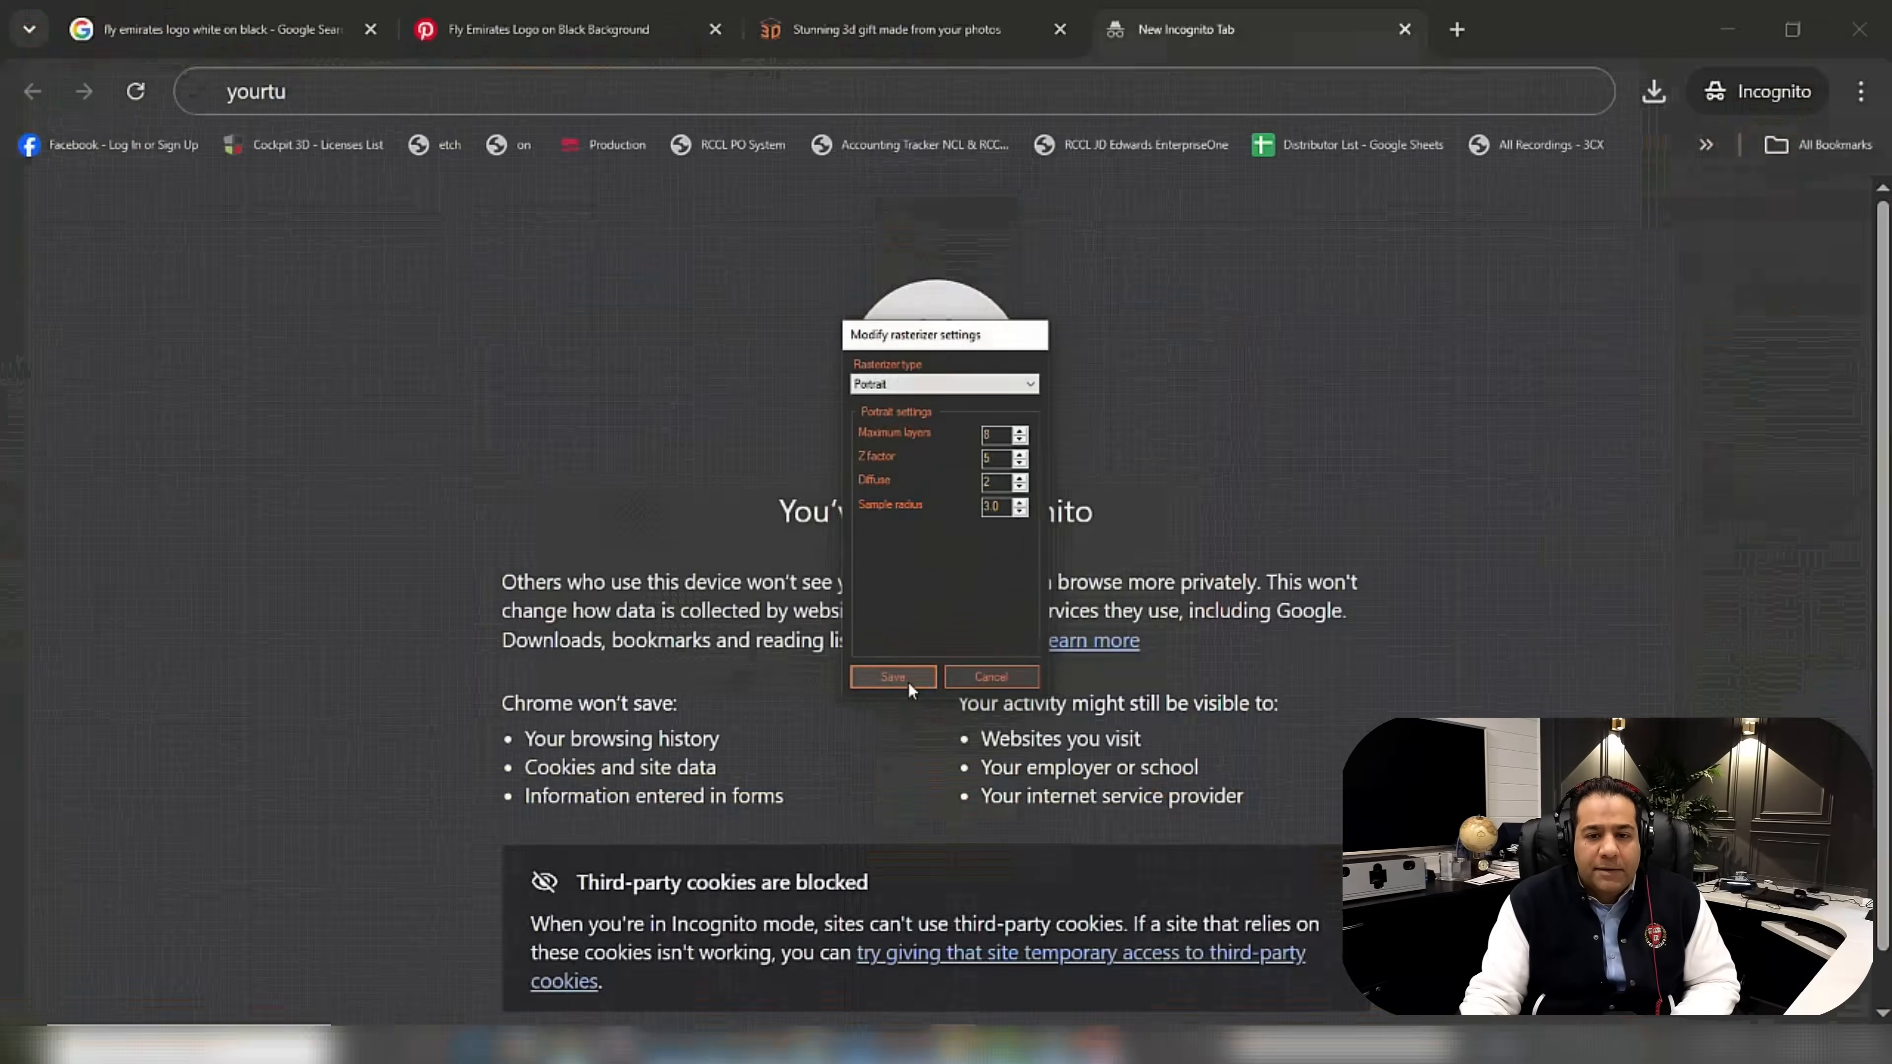
pyautogui.click(893, 677)
pyautogui.click(894, 828)
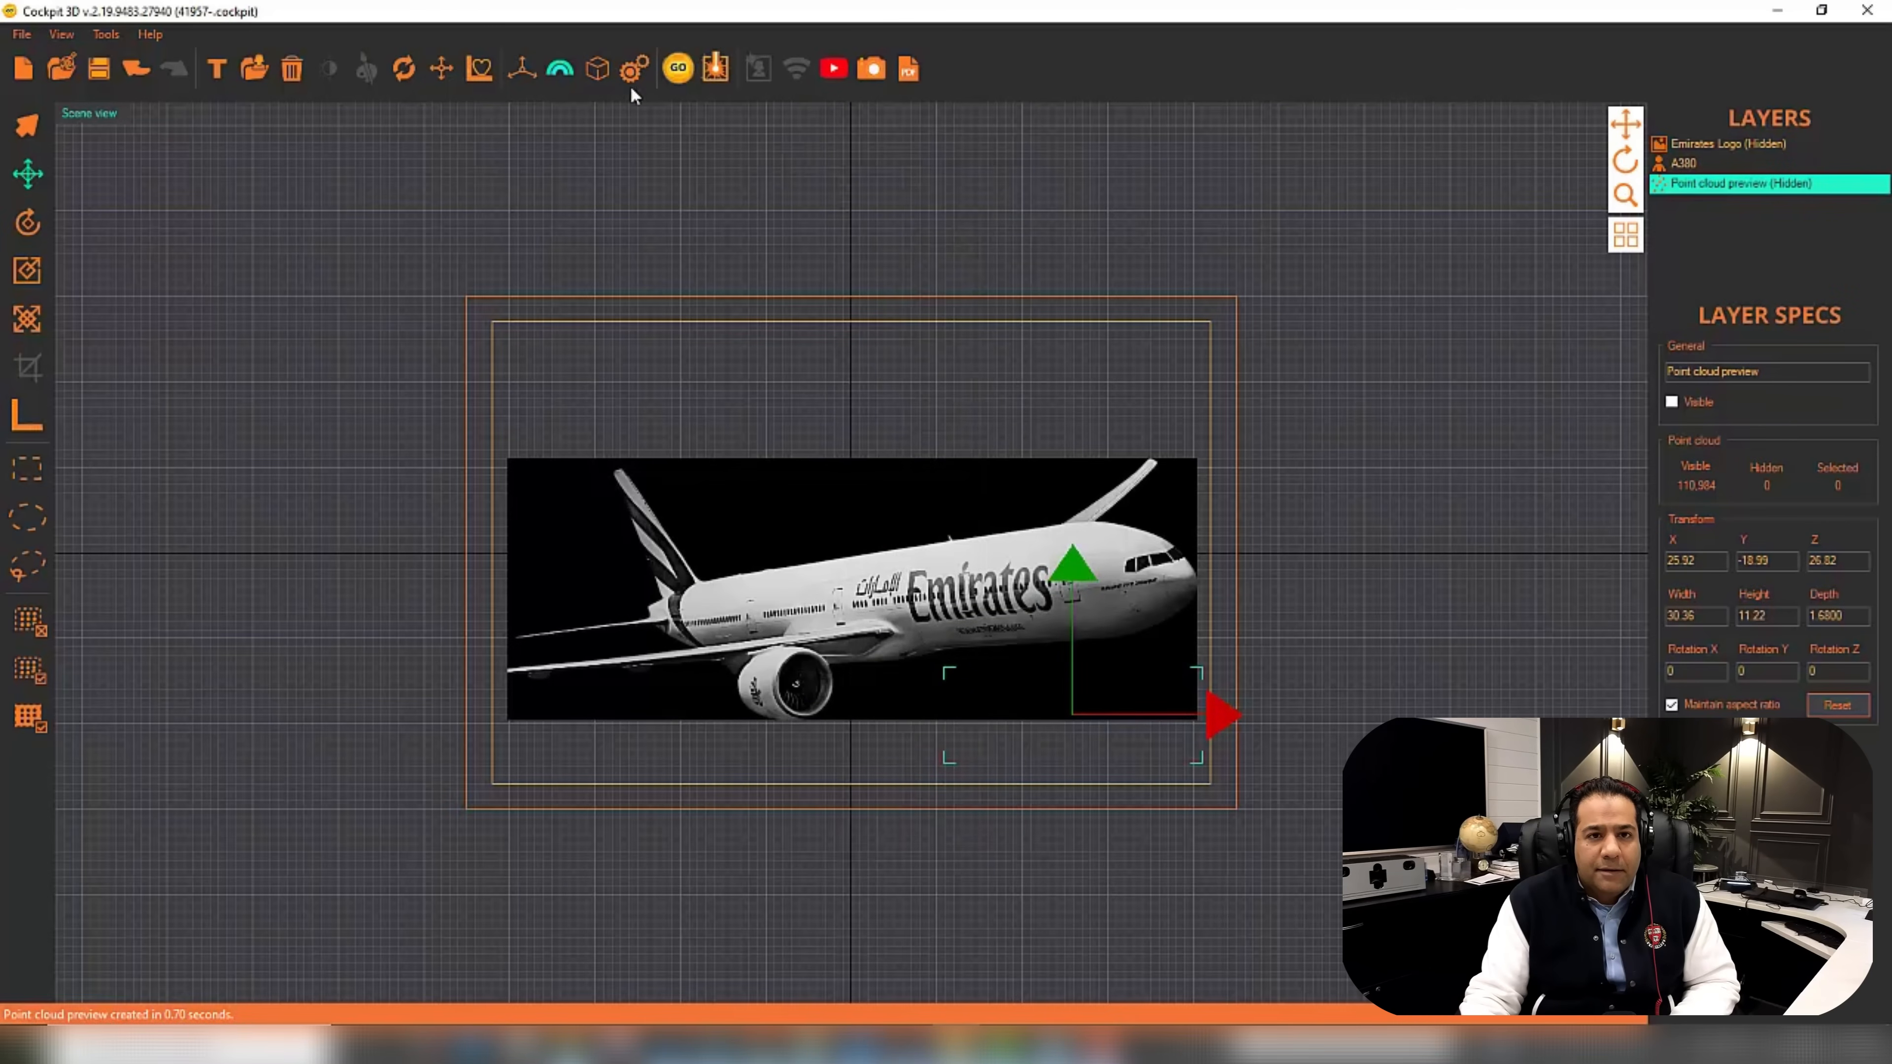
pyautogui.click(636, 70)
pyautogui.click(952, 629)
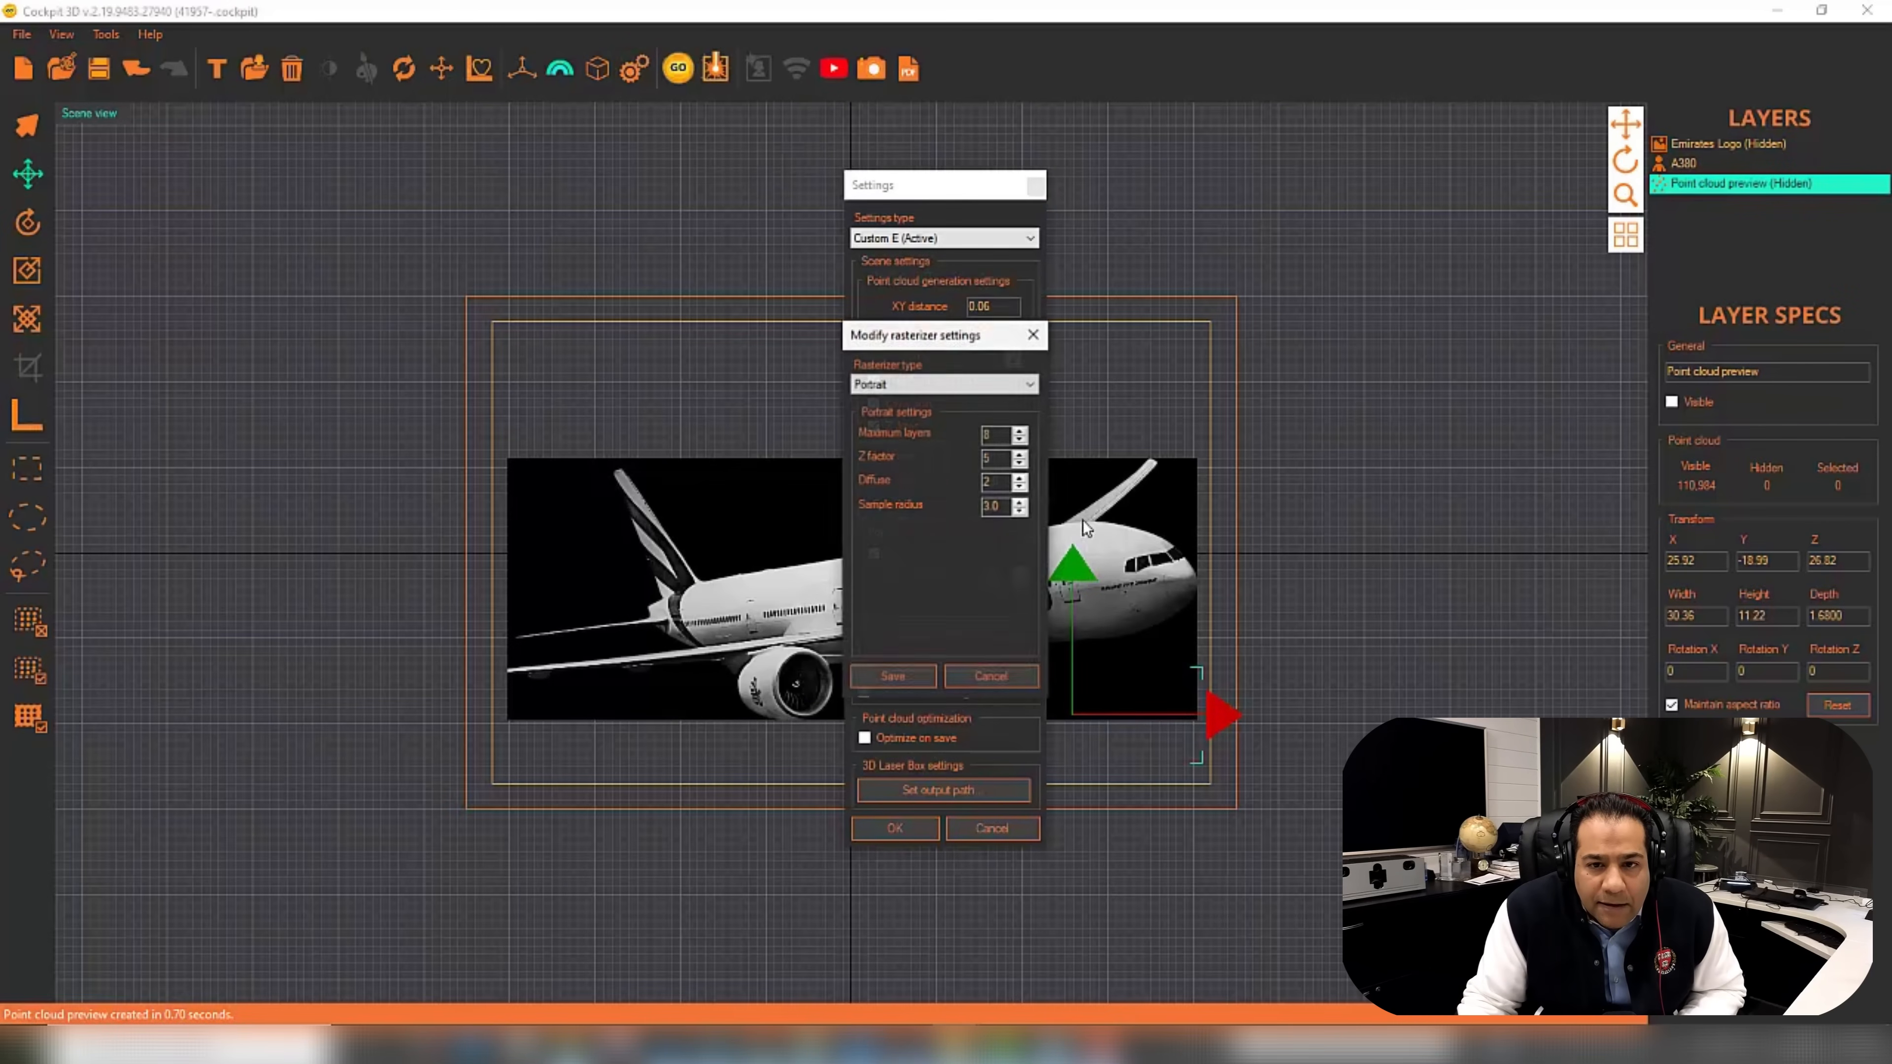
pyautogui.click(893, 676)
pyautogui.click(897, 828)
# Generate the point cloud preview of the A380 alone and add it to the scene as a layer.
pyautogui.click(678, 69)
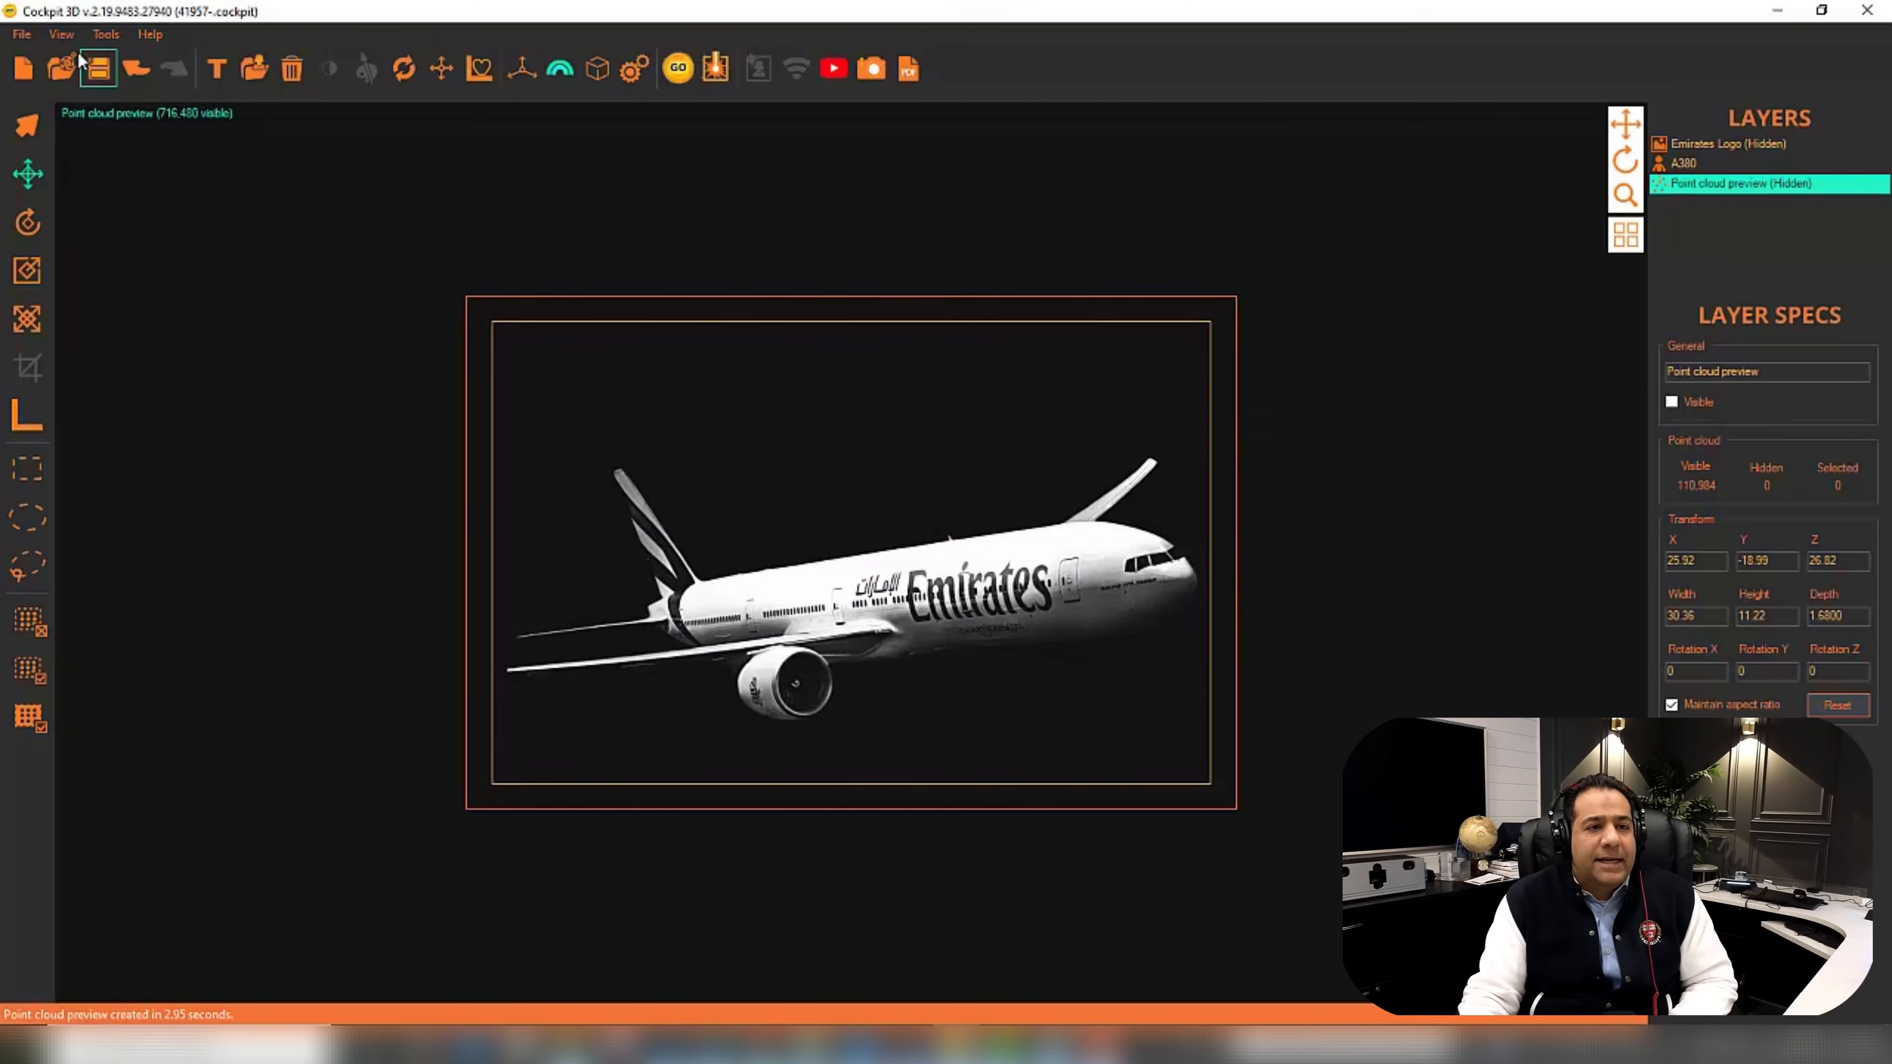
pyautogui.click(101, 35)
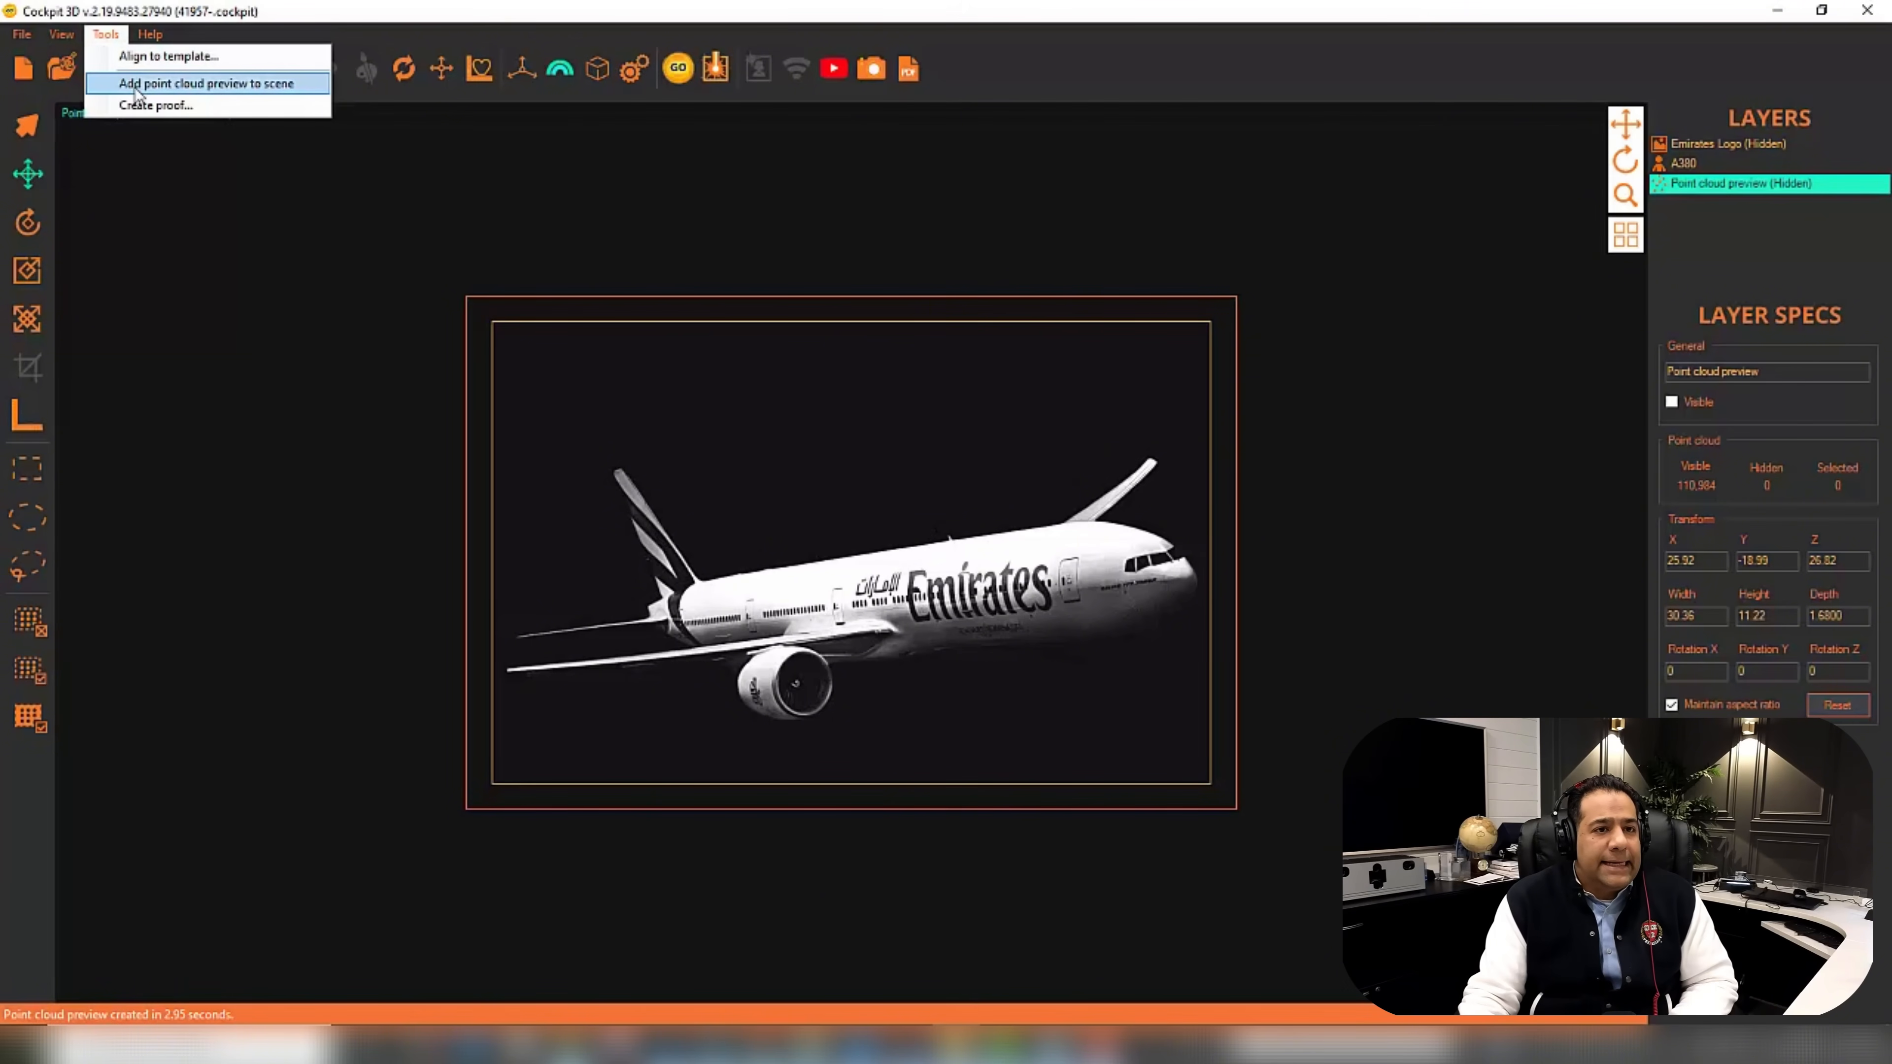
pyautogui.click(148, 83)
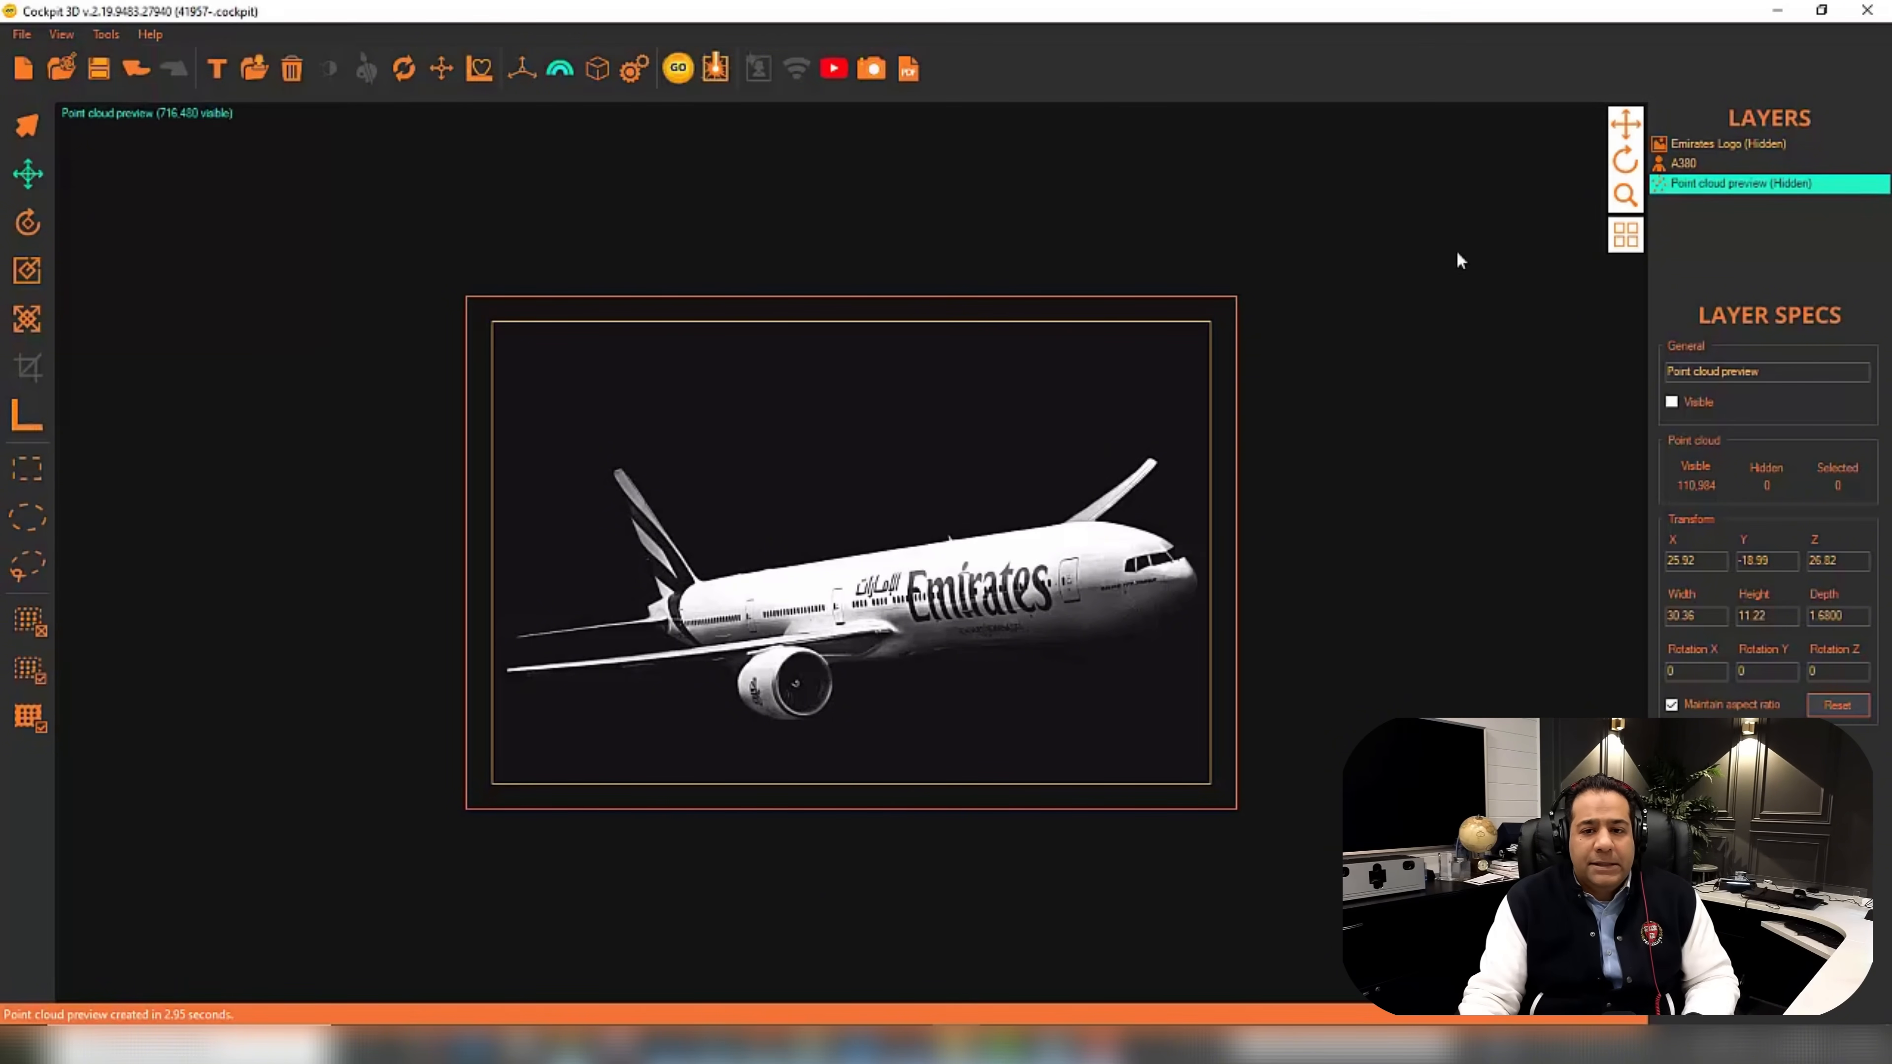
# Rename the aircraft point cloud layer "A390 Pointcloud - DO NOT RESIZE" and the logo point cloud layer "LOGO POINTCLOUD DO NOT RESIZE".
pyautogui.click(1736, 207)
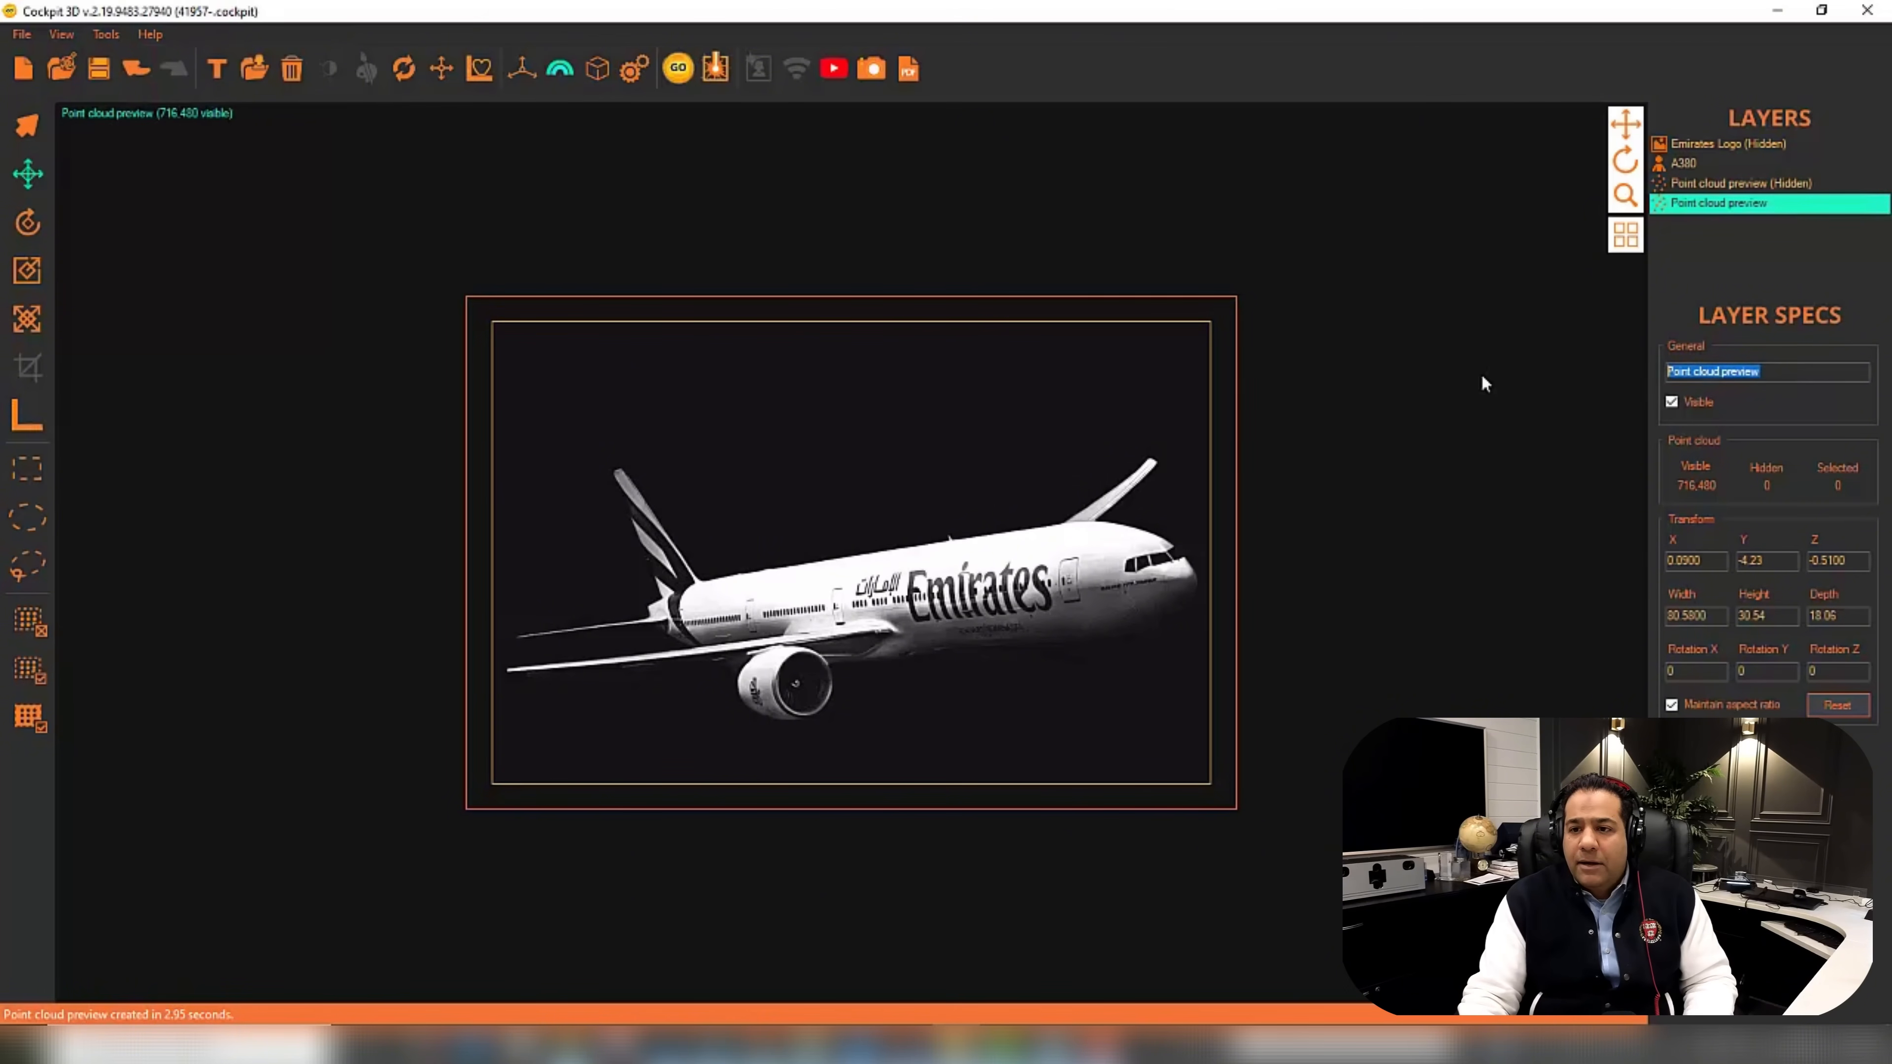
pyautogui.write('A390 Pointclou')
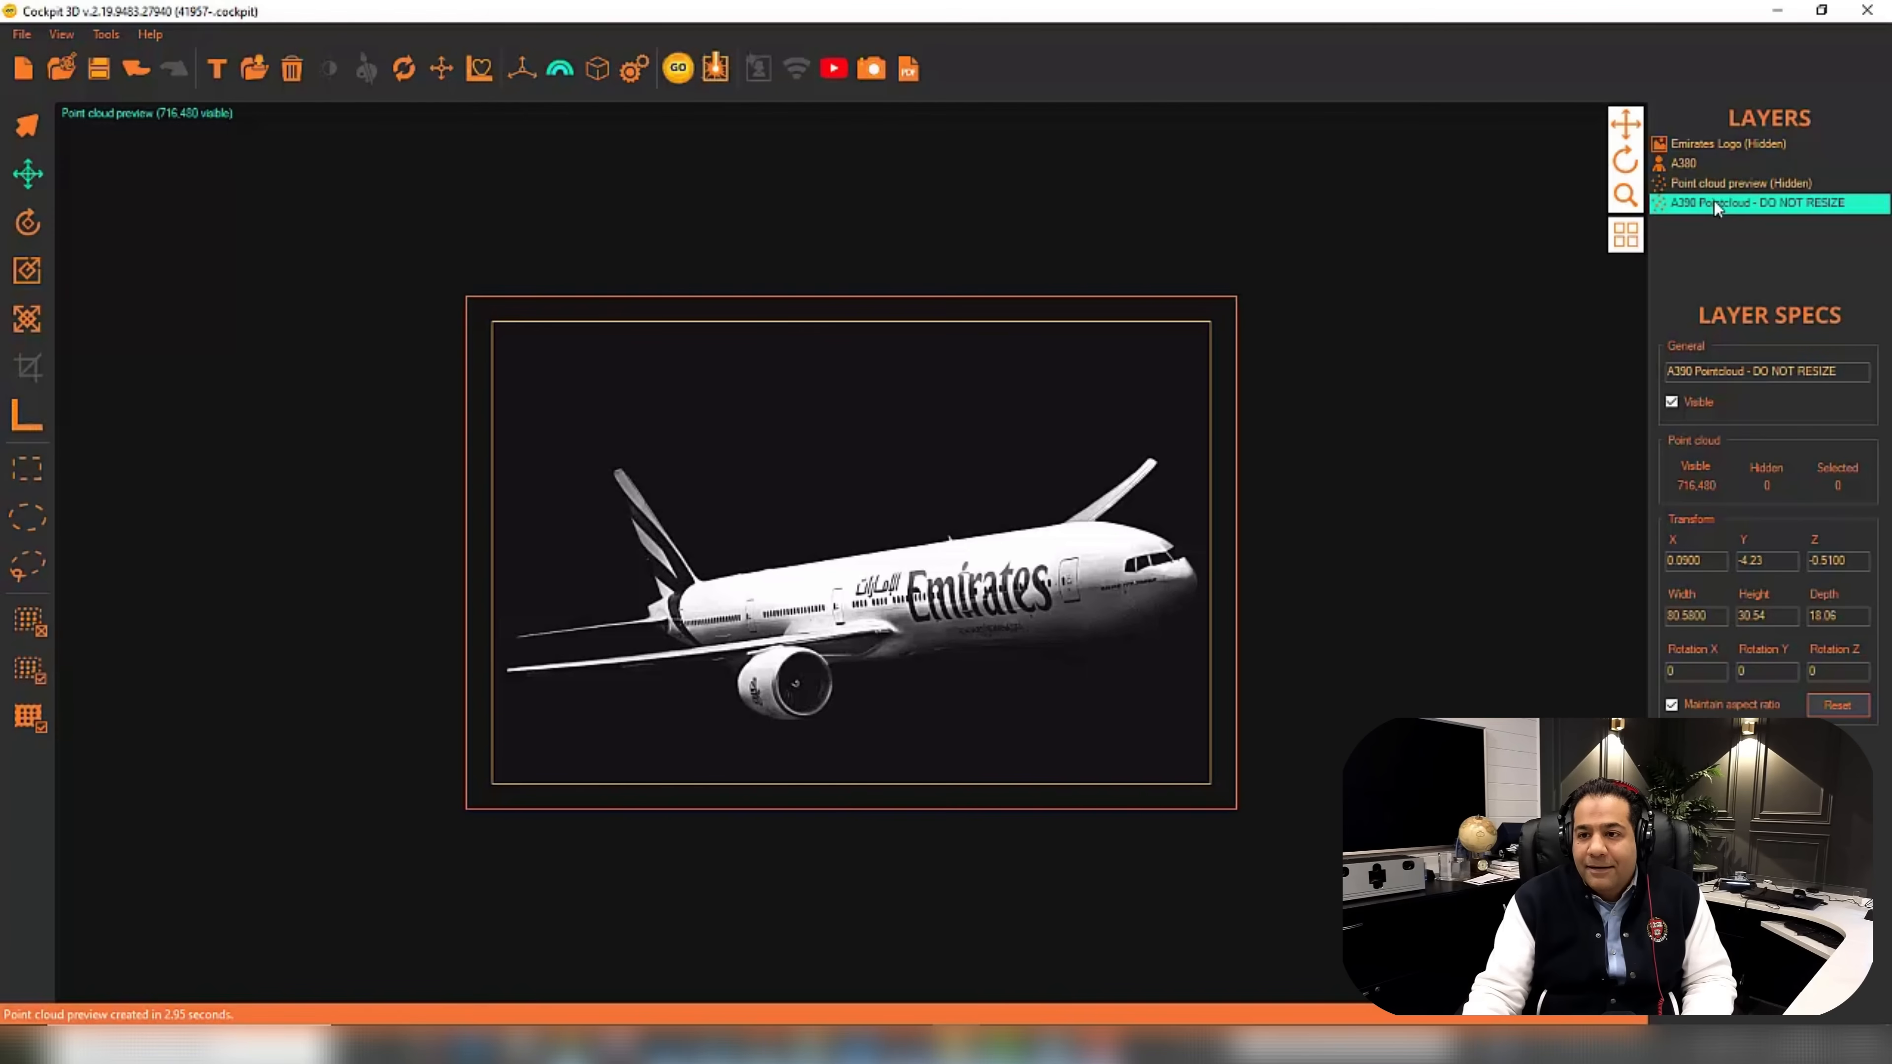
pyautogui.click(1739, 186)
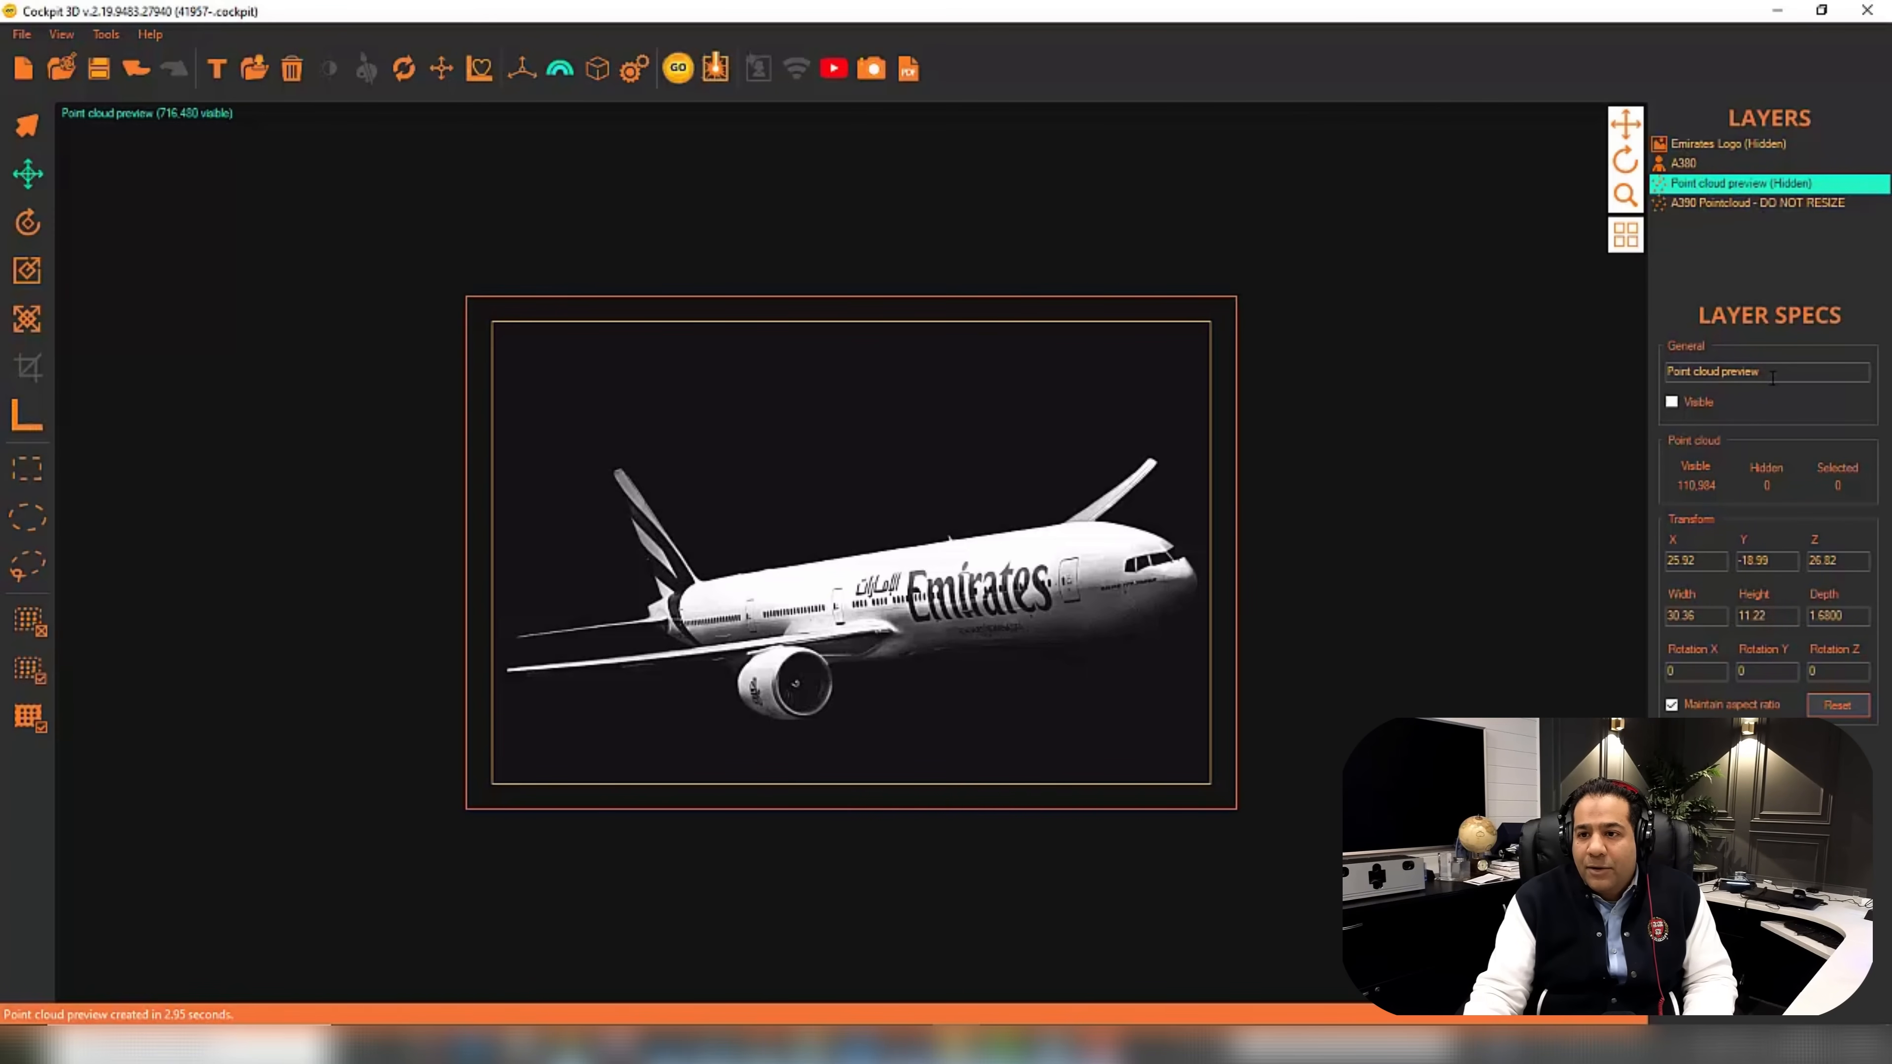
pyautogui.write('LOGO POIN')
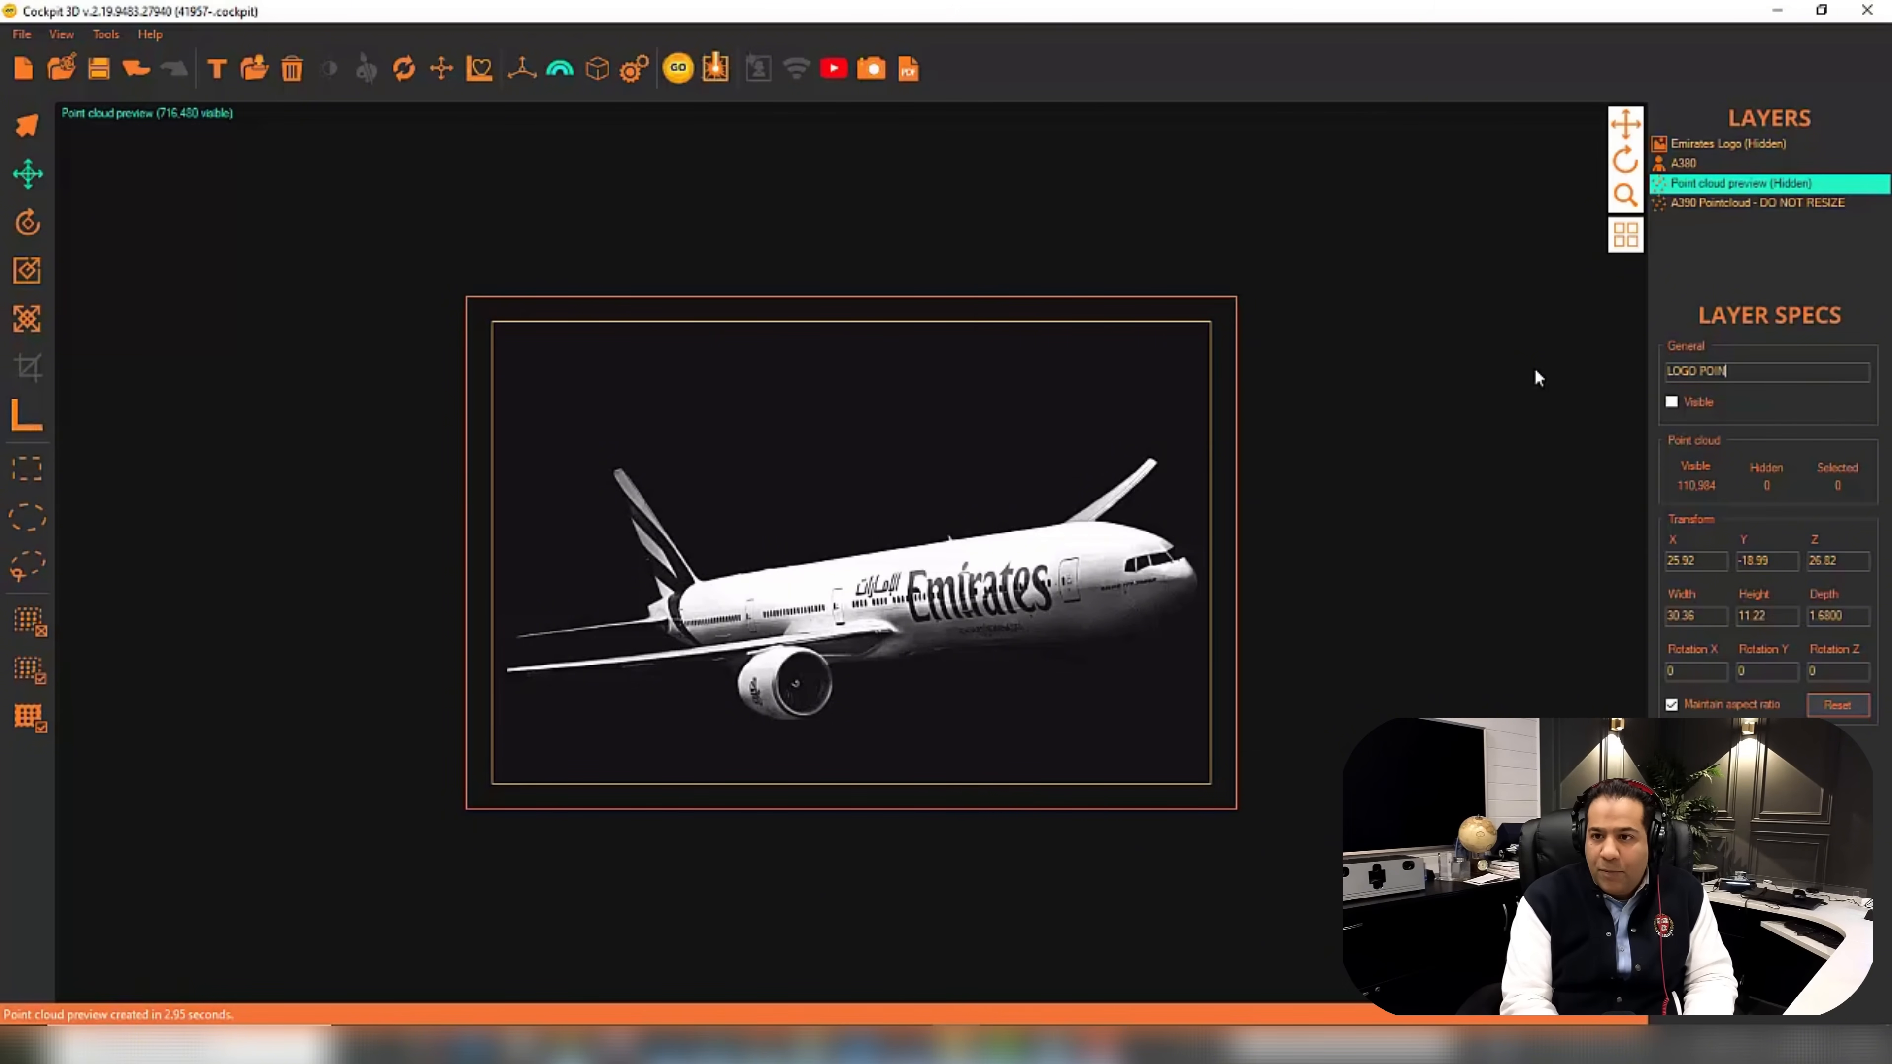
pyautogui.write('TCLOUD DO NOT RE')
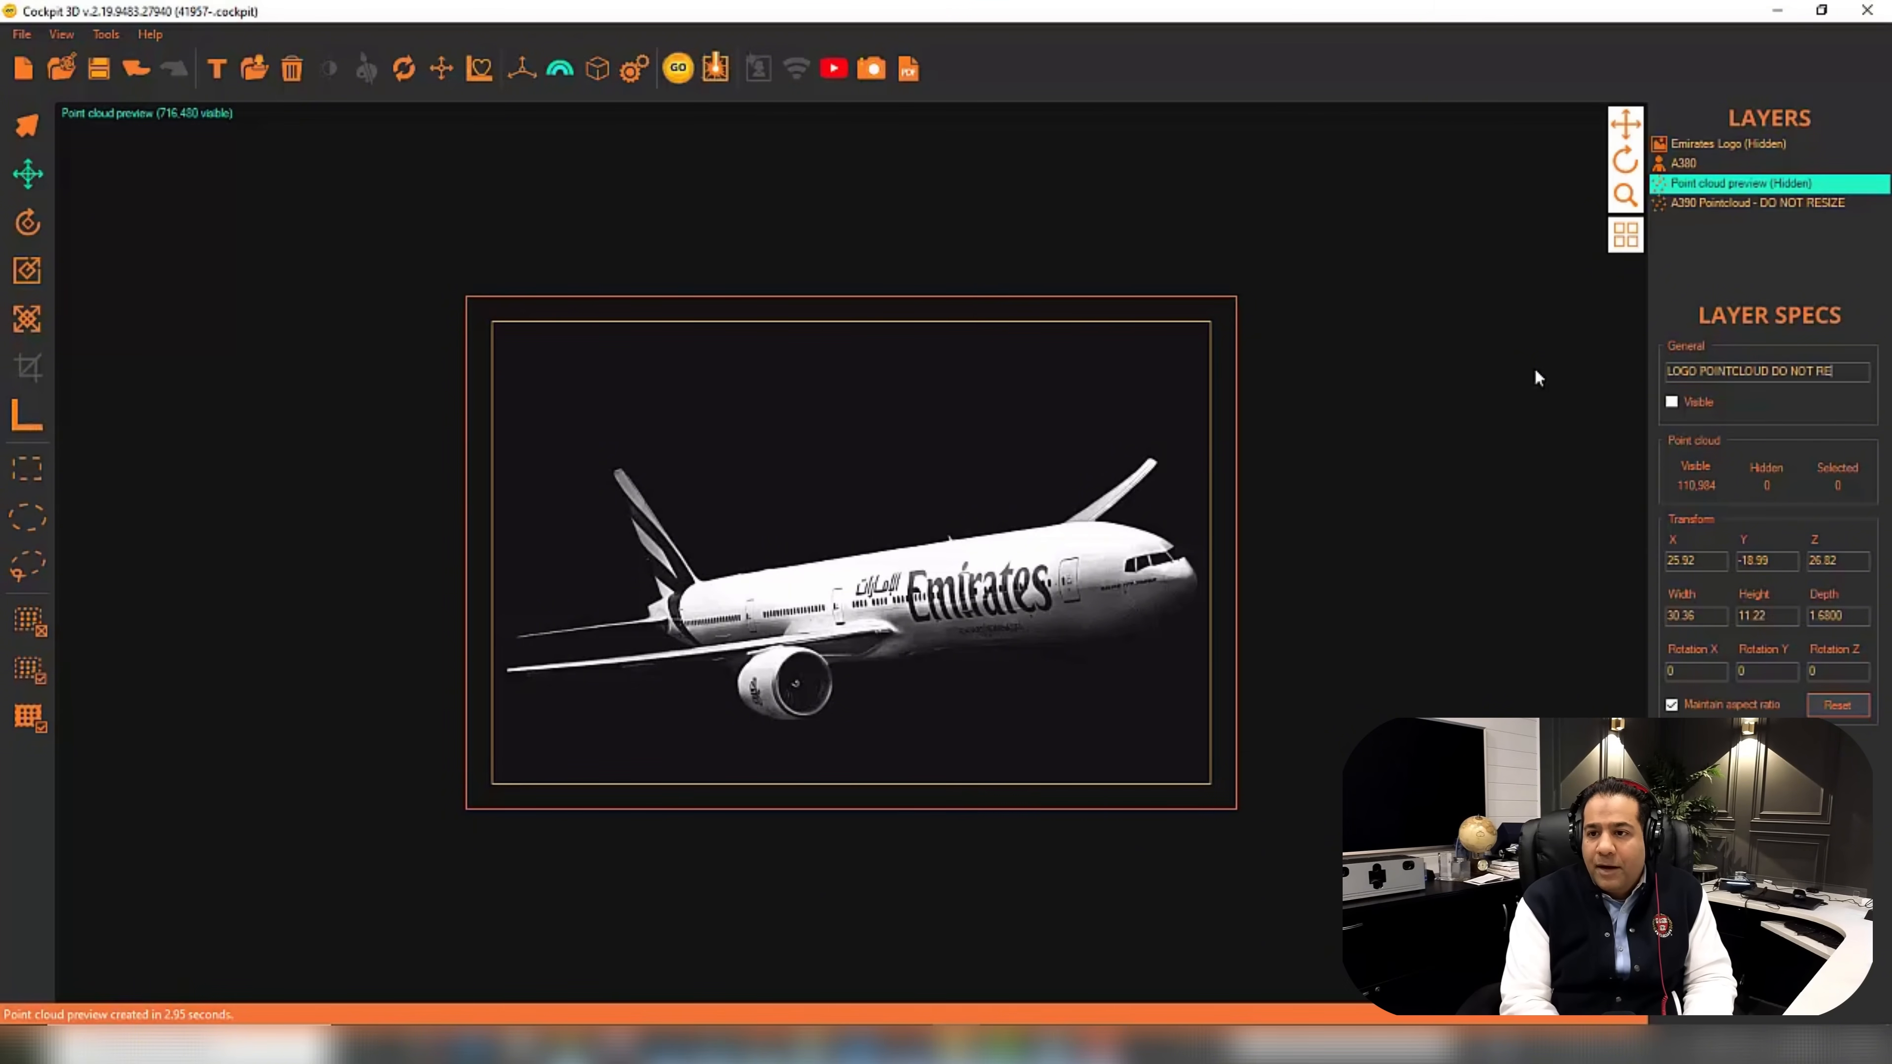
pyautogui.write('SIZE')
pyautogui.press('Return')
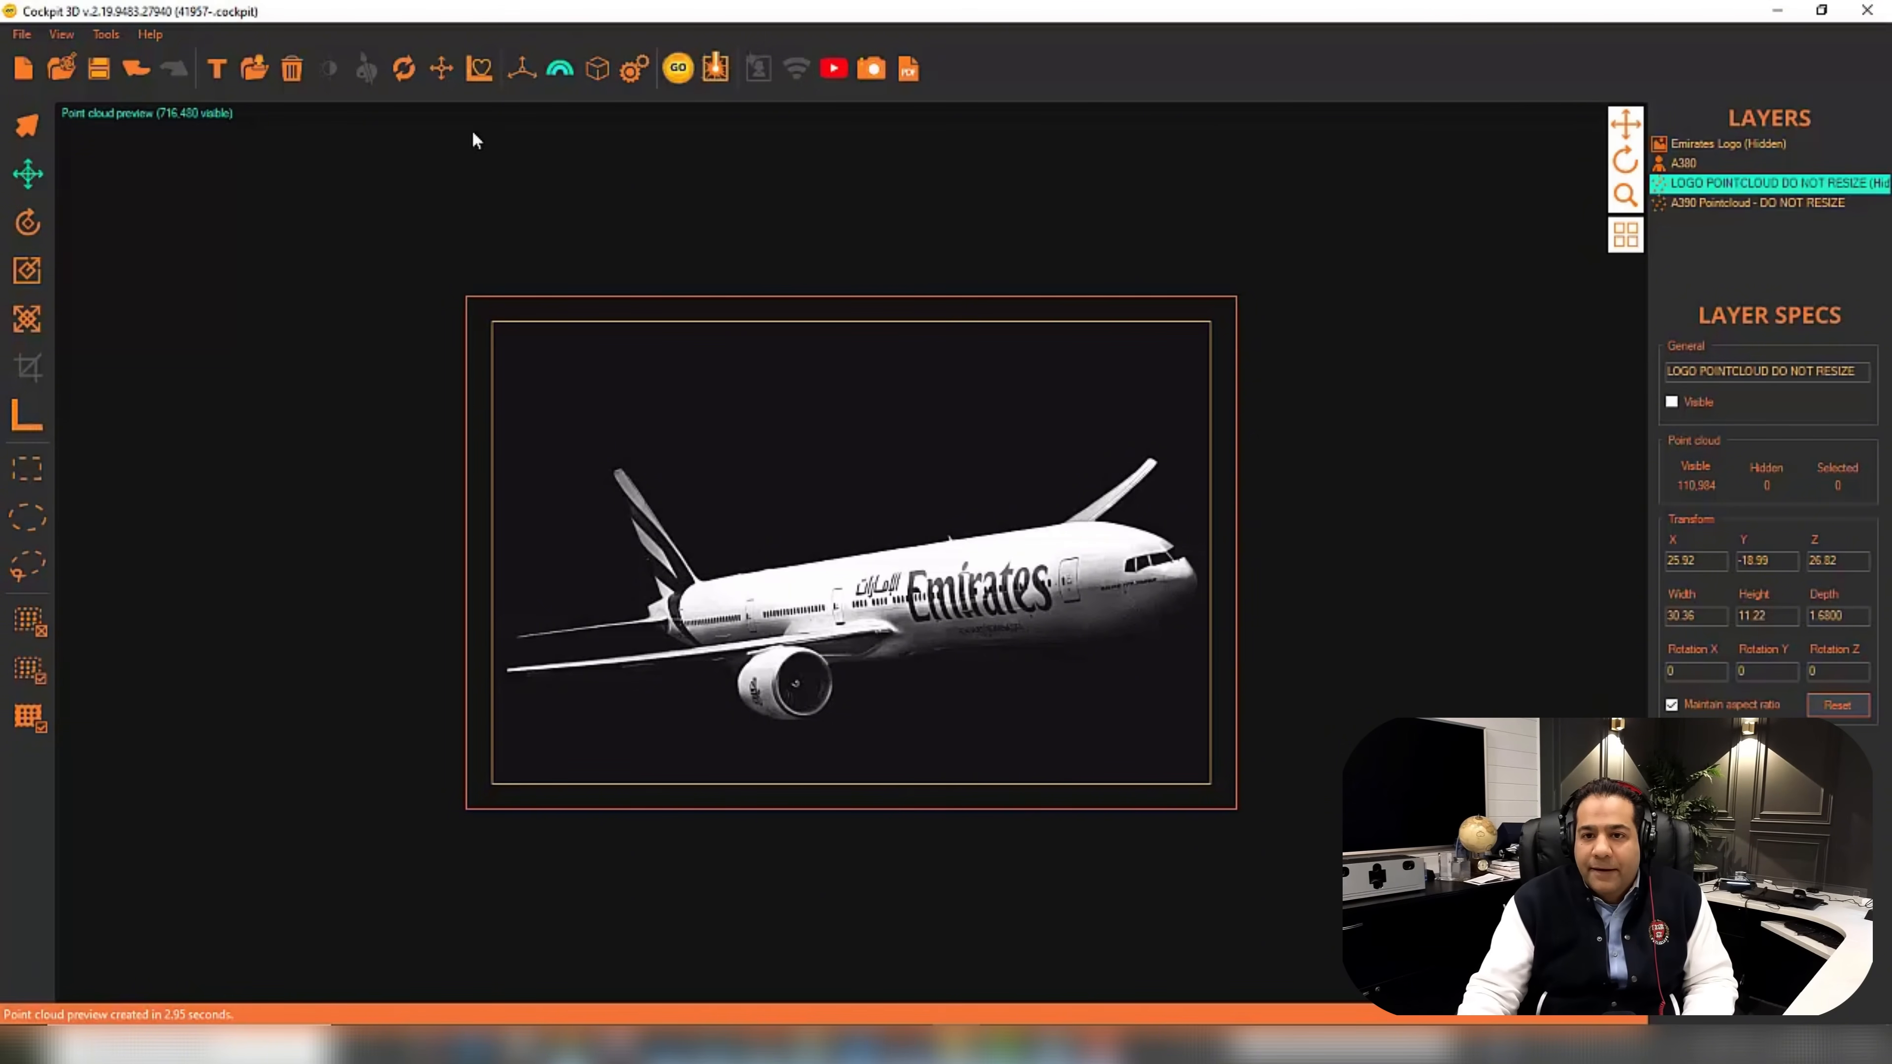
# In the scene view, move the original A380 layer up to about Y 17.86 and hide it, showing the logo point cloud layer.
pyautogui.click(144, 115)
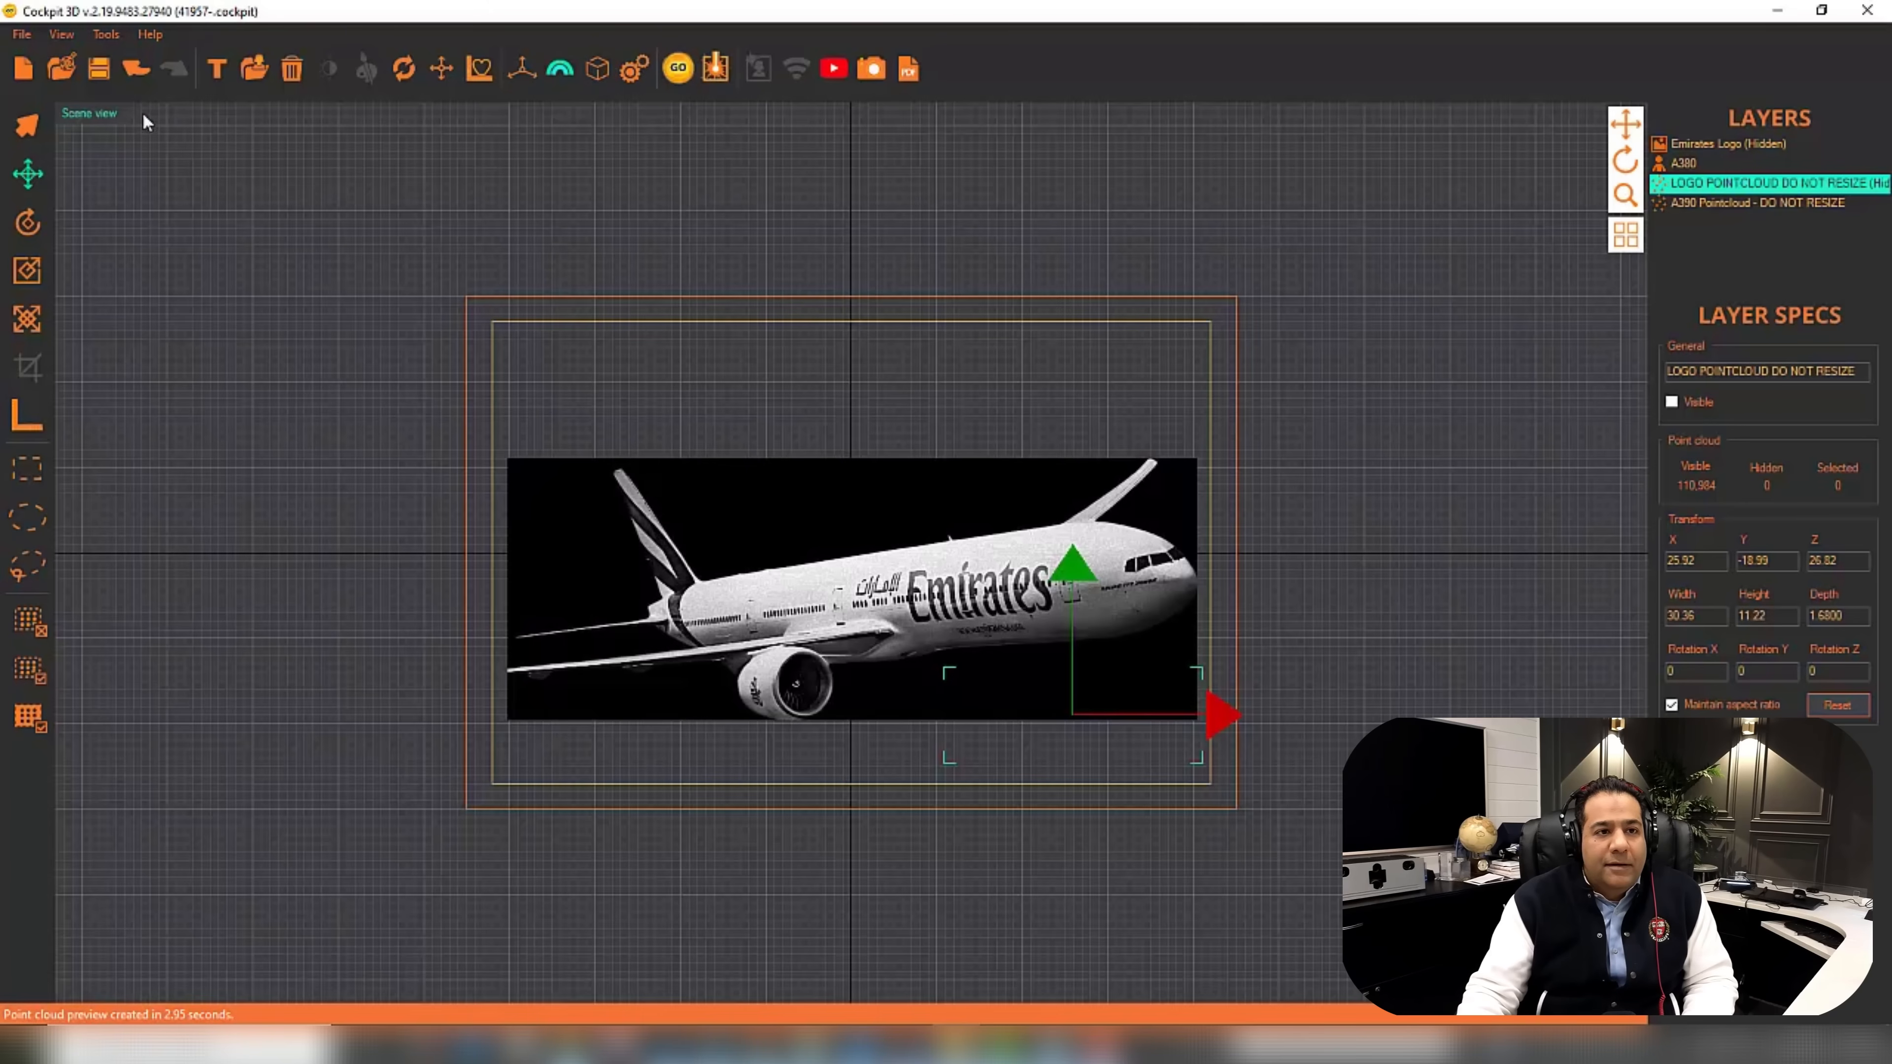
pyautogui.click(1681, 164)
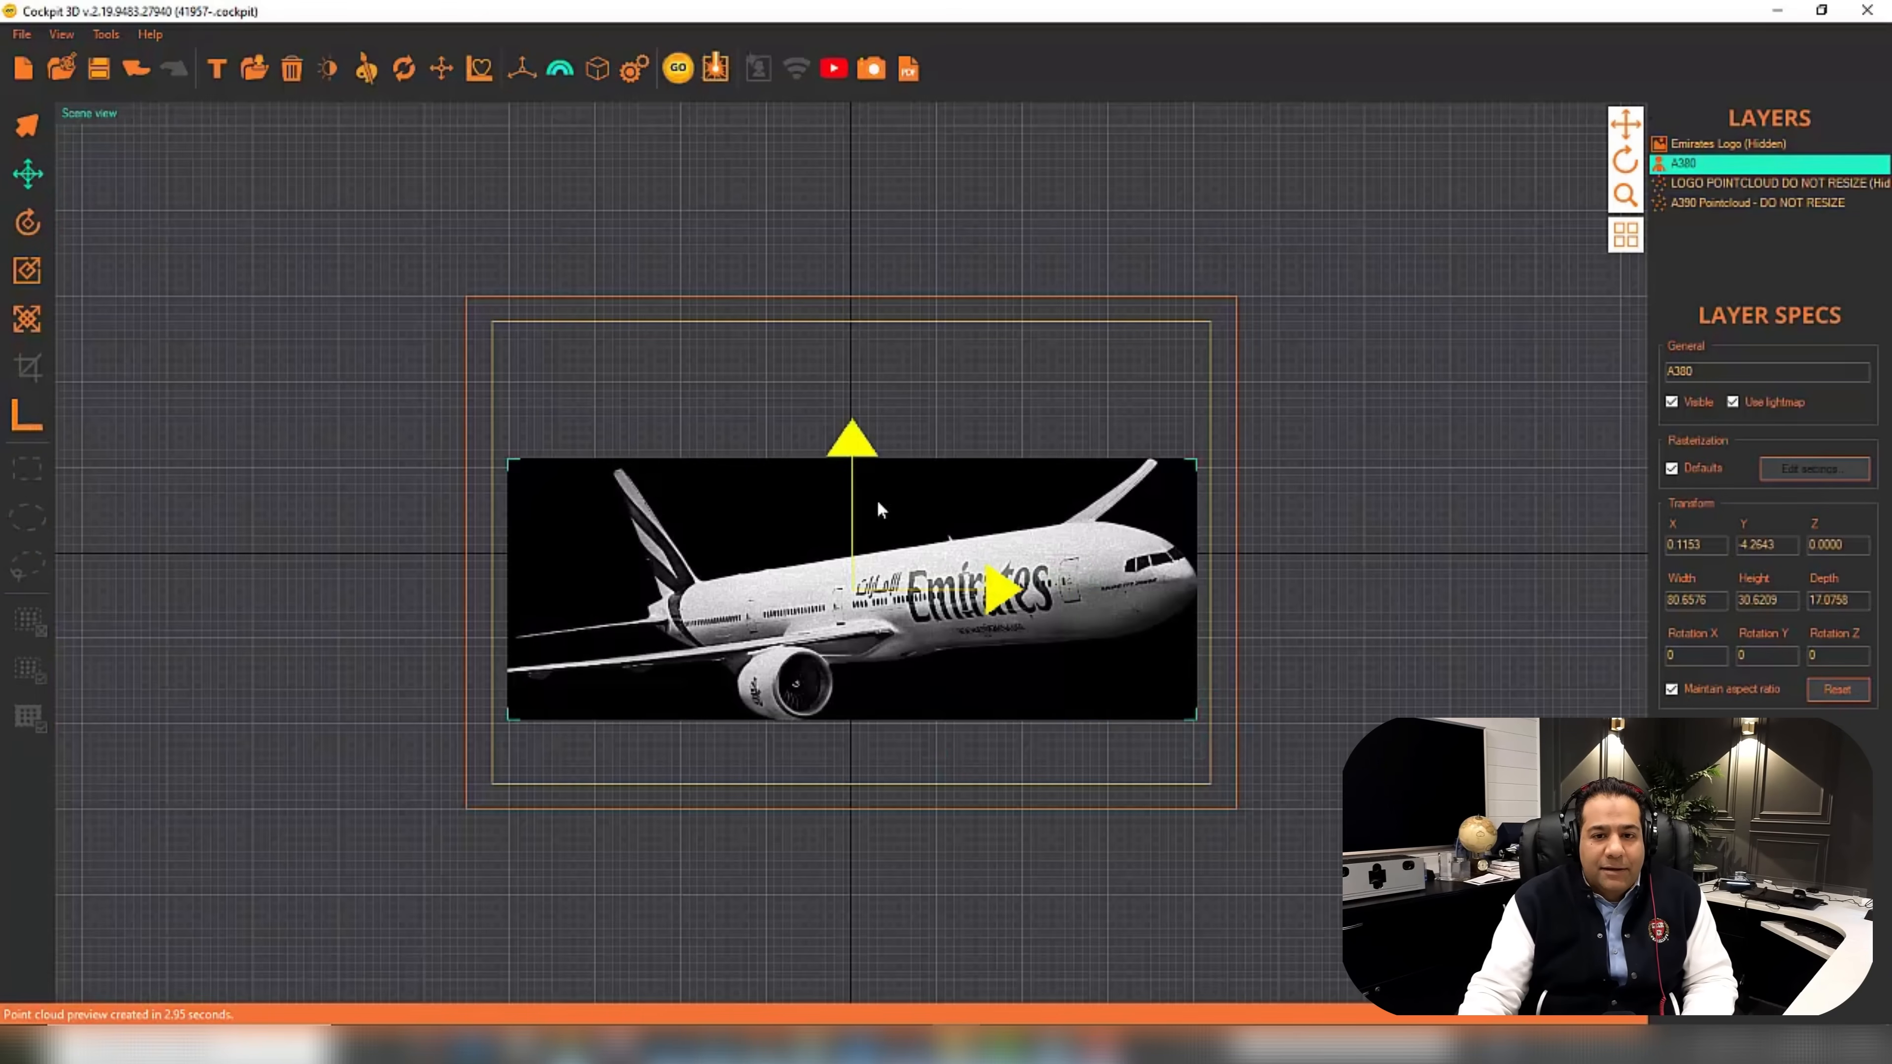
pyautogui.moveTo(857, 520); pyautogui.dragTo(858, 331)
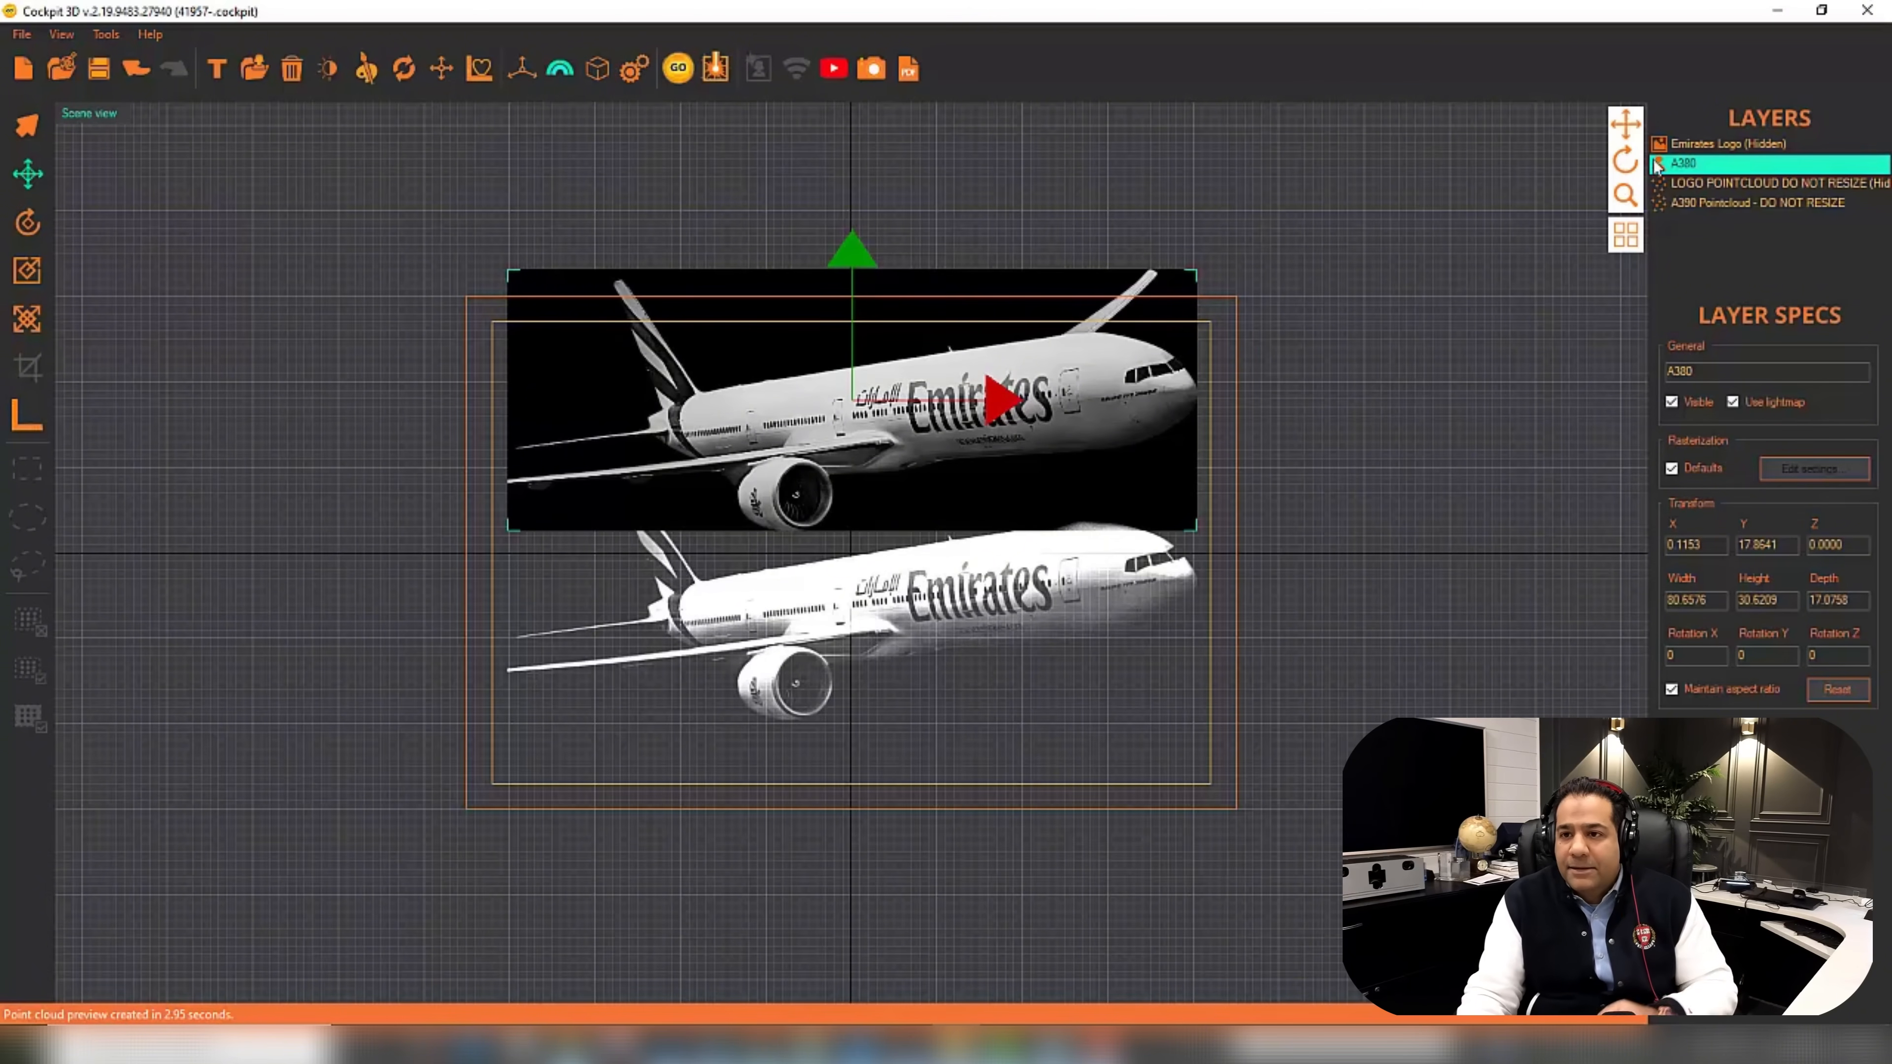
pyautogui.click(1675, 170)
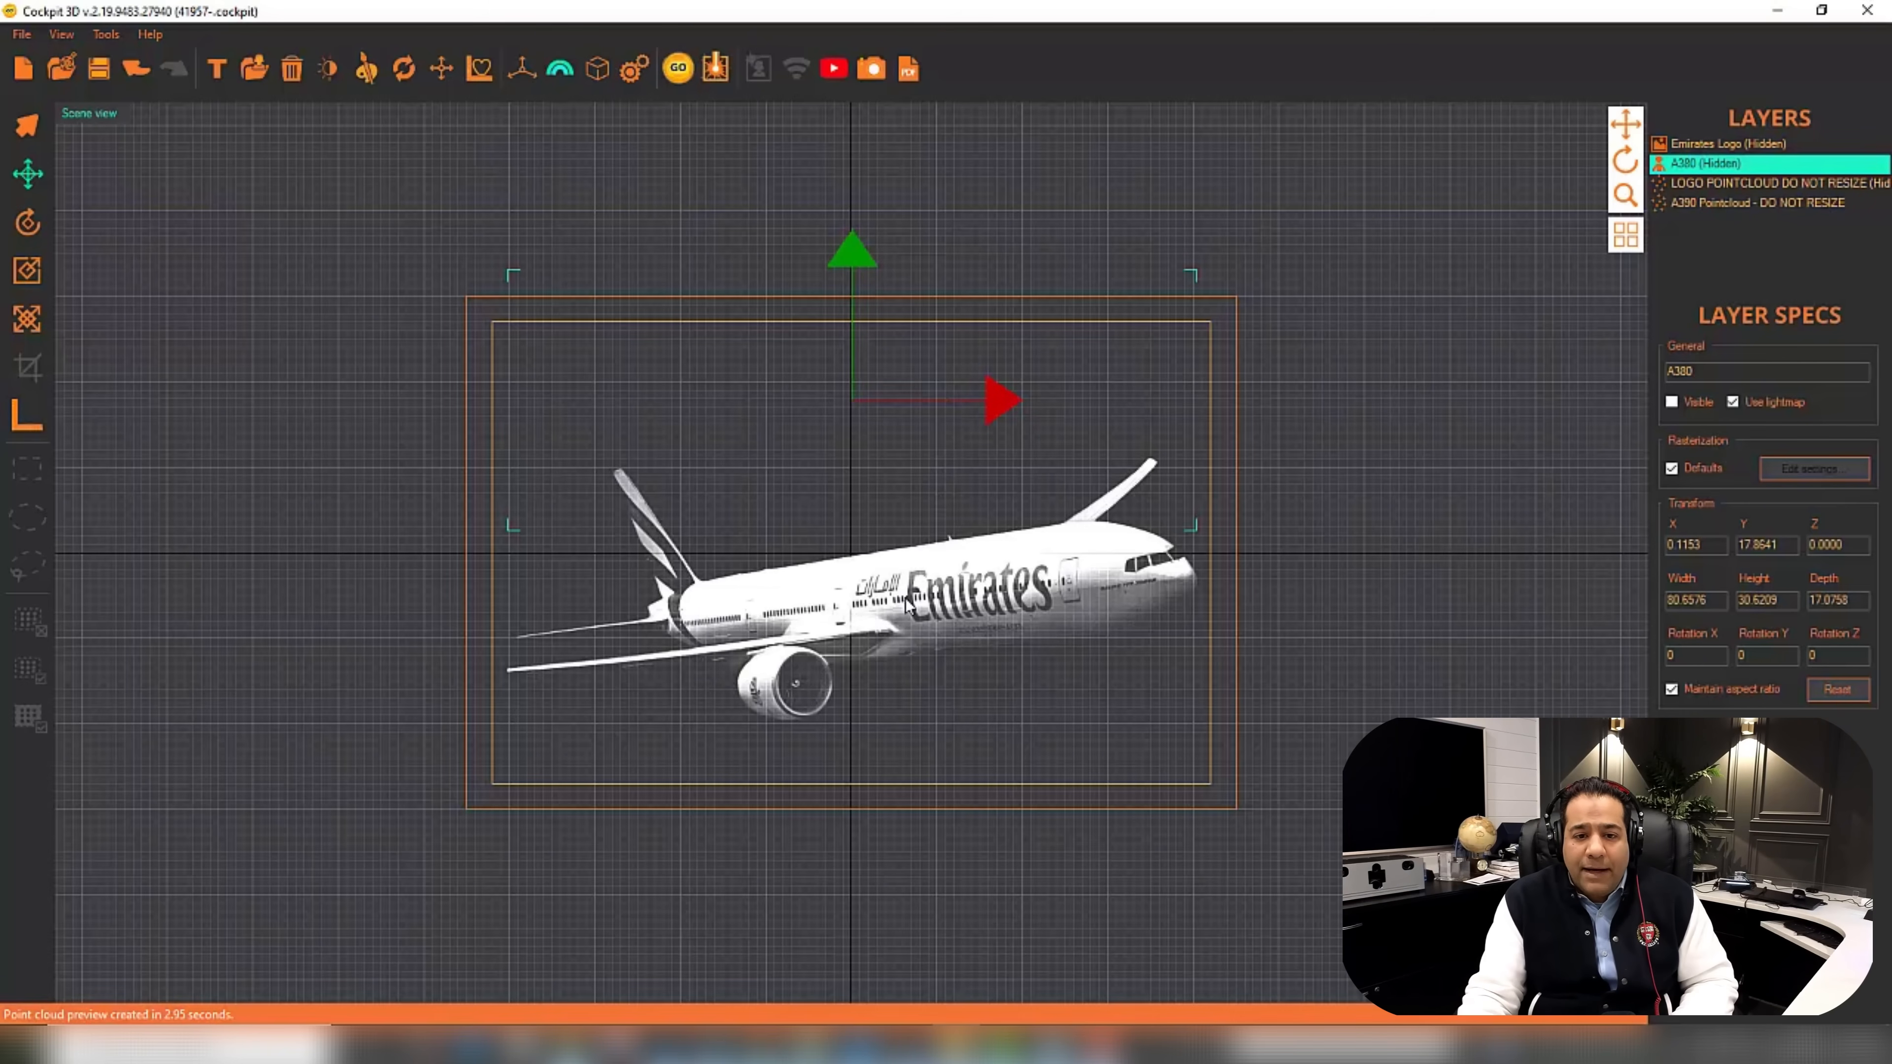
pyautogui.click(1703, 183)
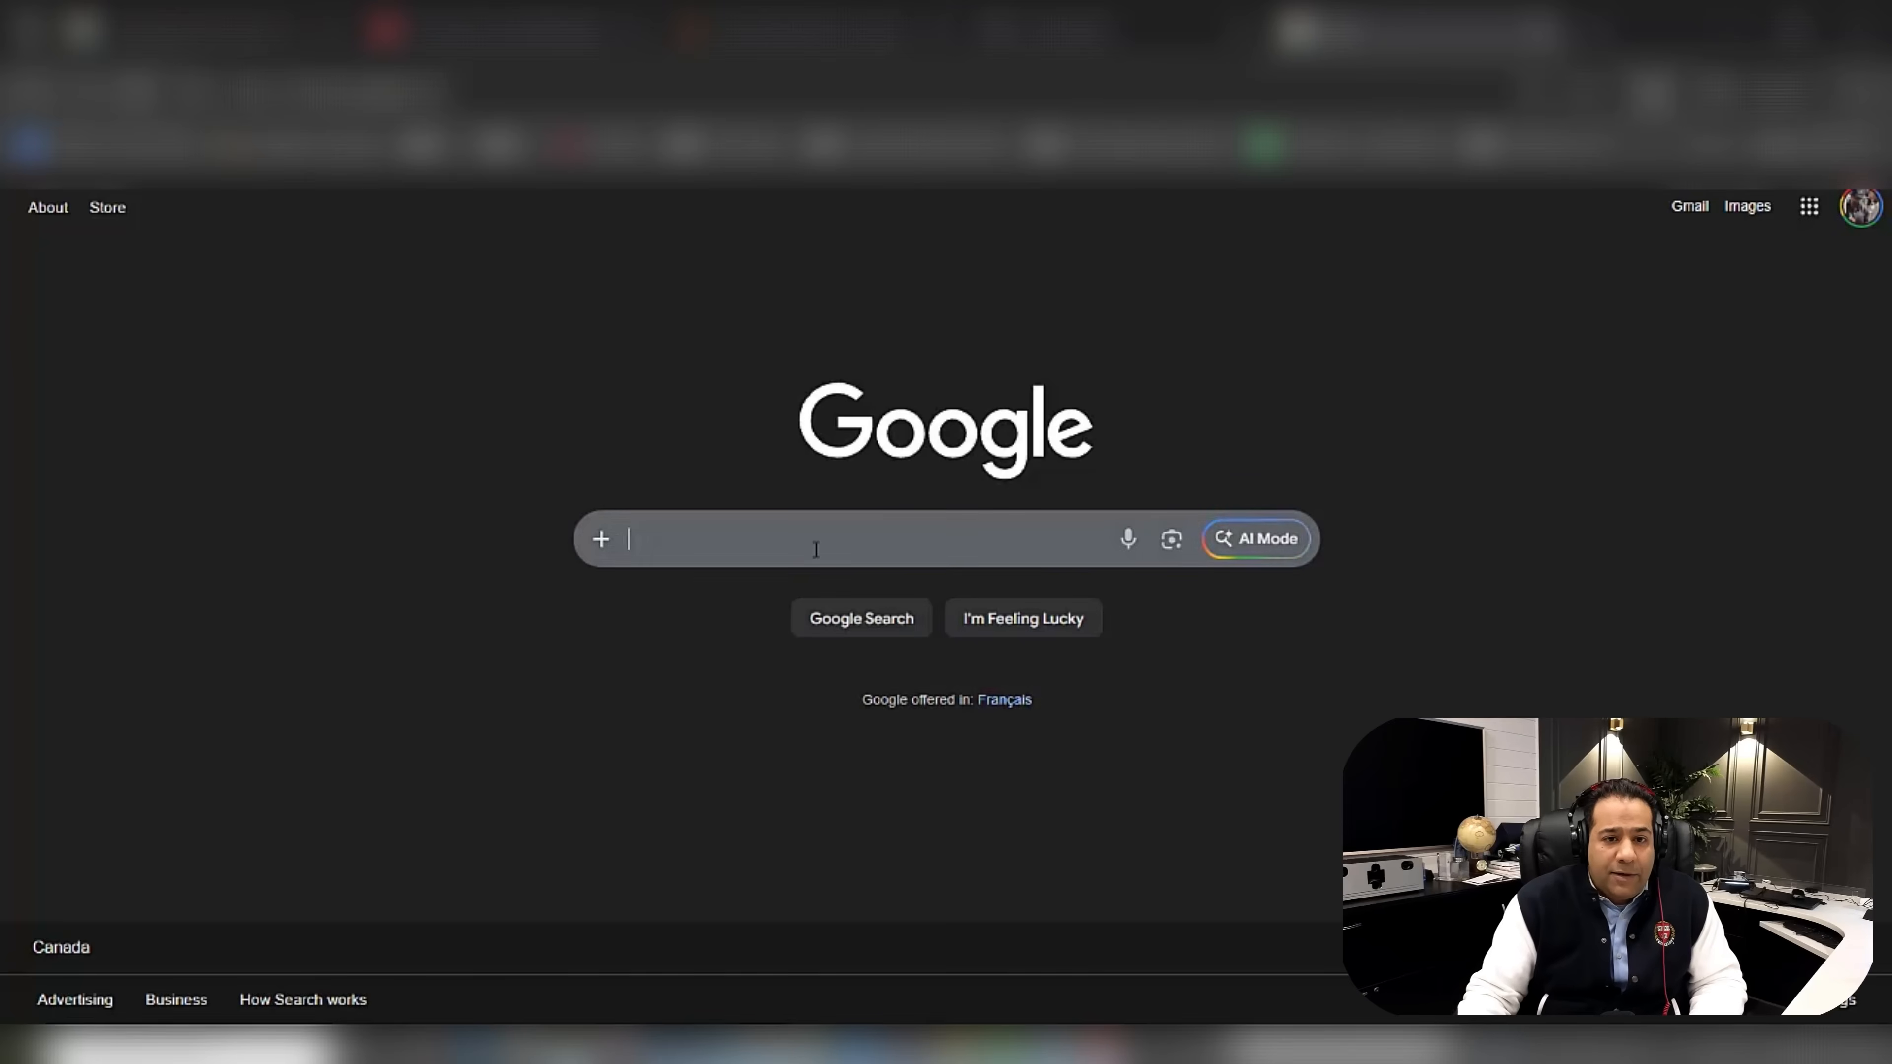
# Switch to the browser, search Google for "clouds on a black background" and open the Pinterest image of a white cloud.
pyautogui.click(815, 549)
pyautogui.write('clouds on a black background')
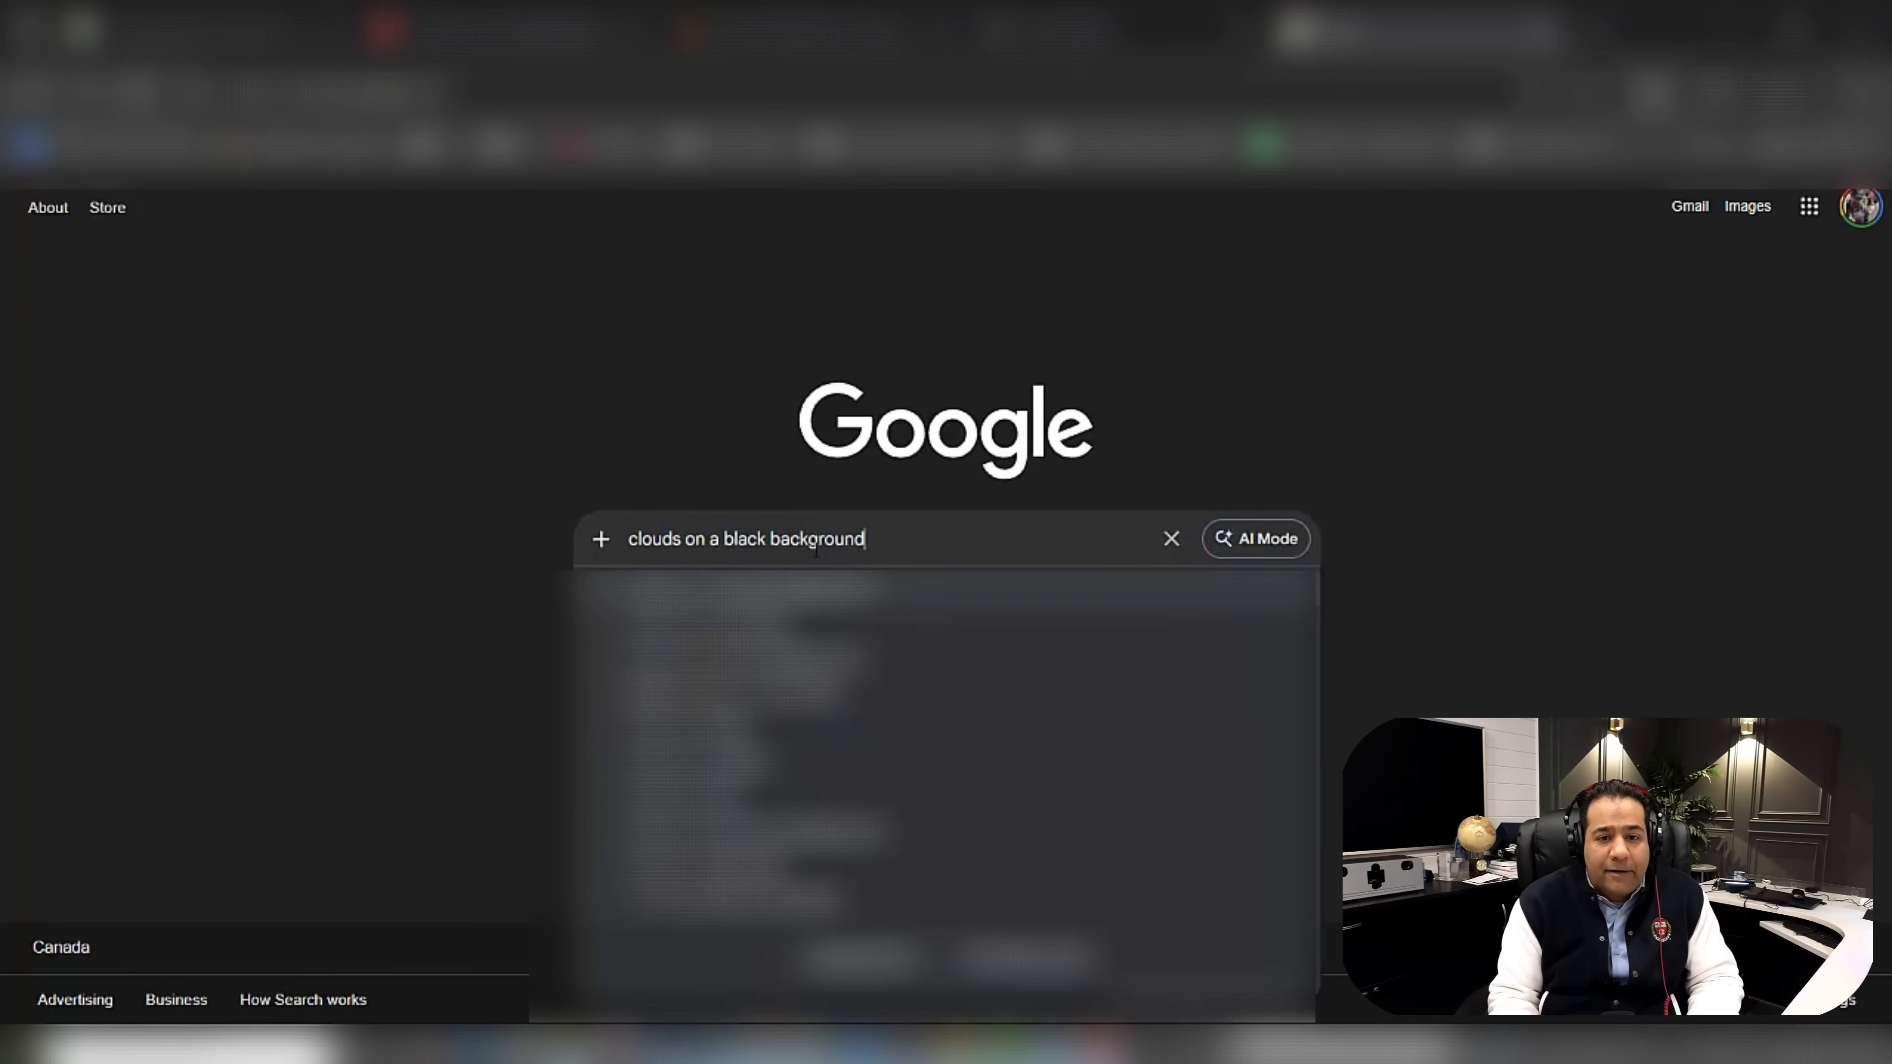
pyautogui.press('Return')
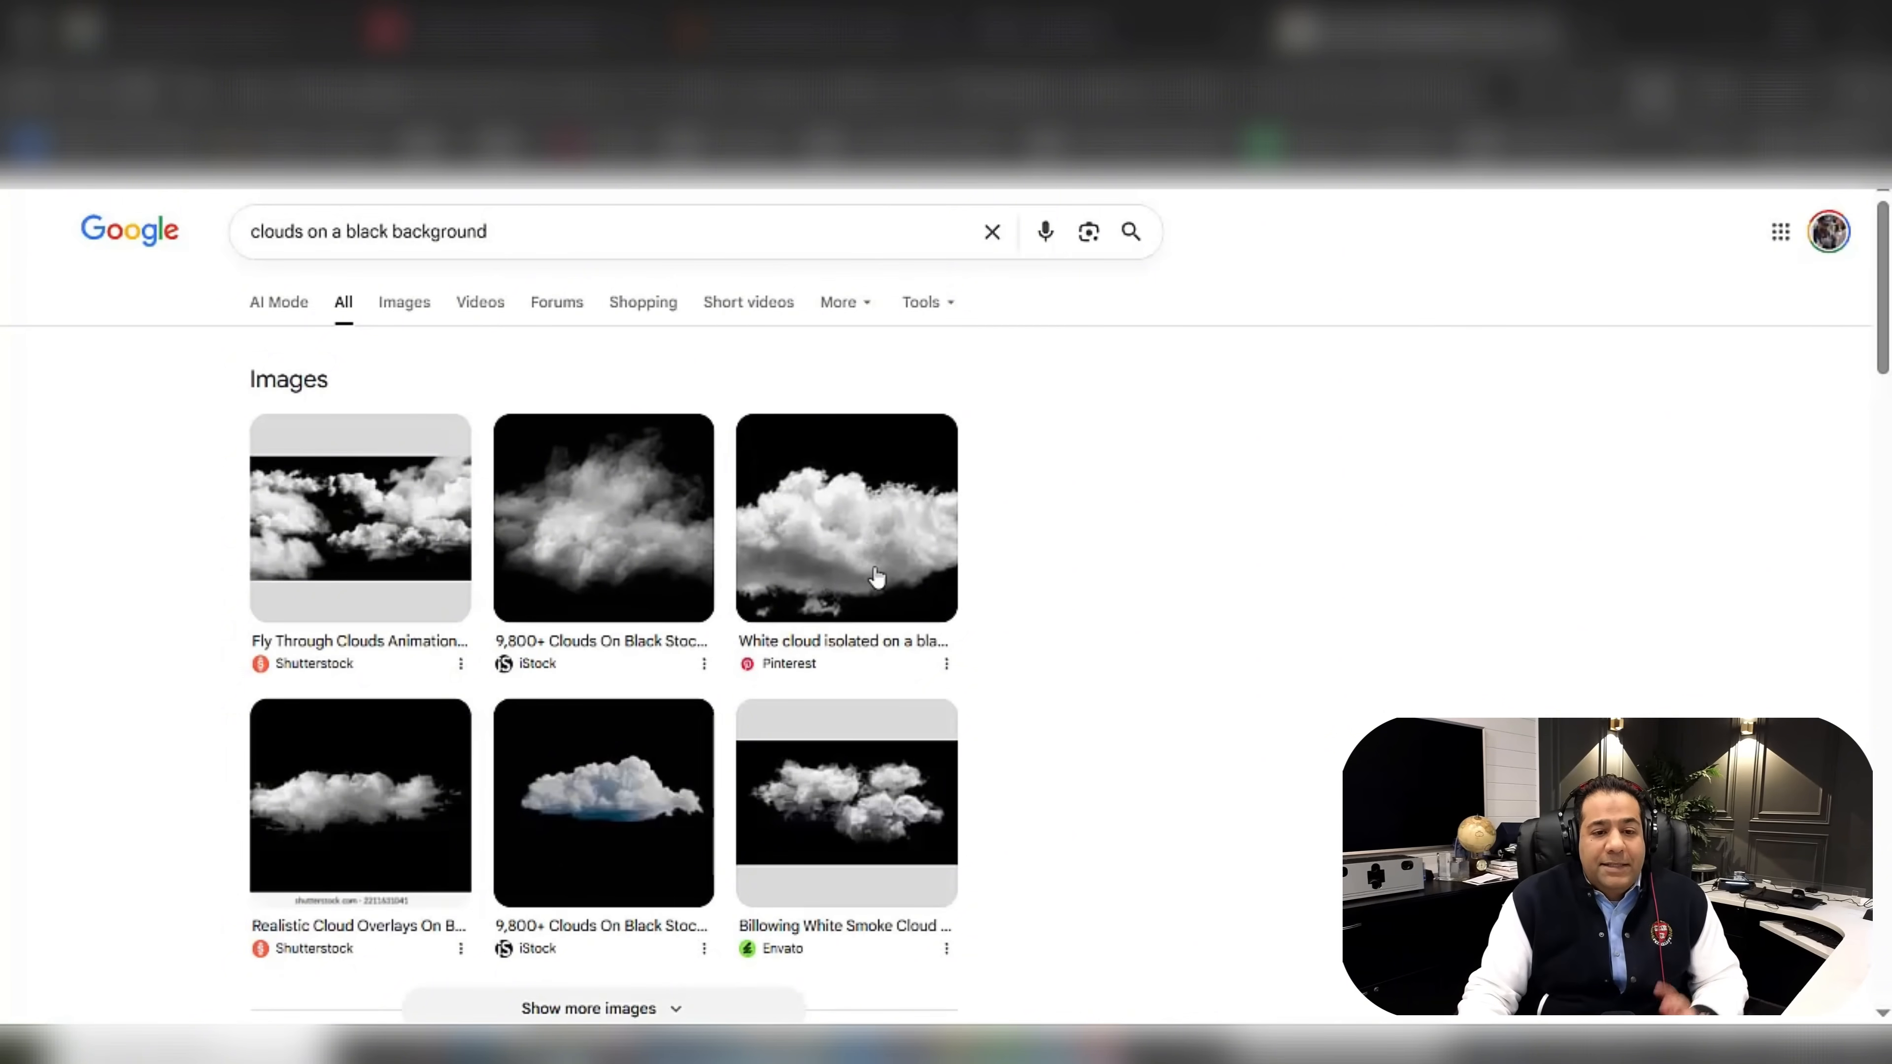
pyautogui.click(876, 568)
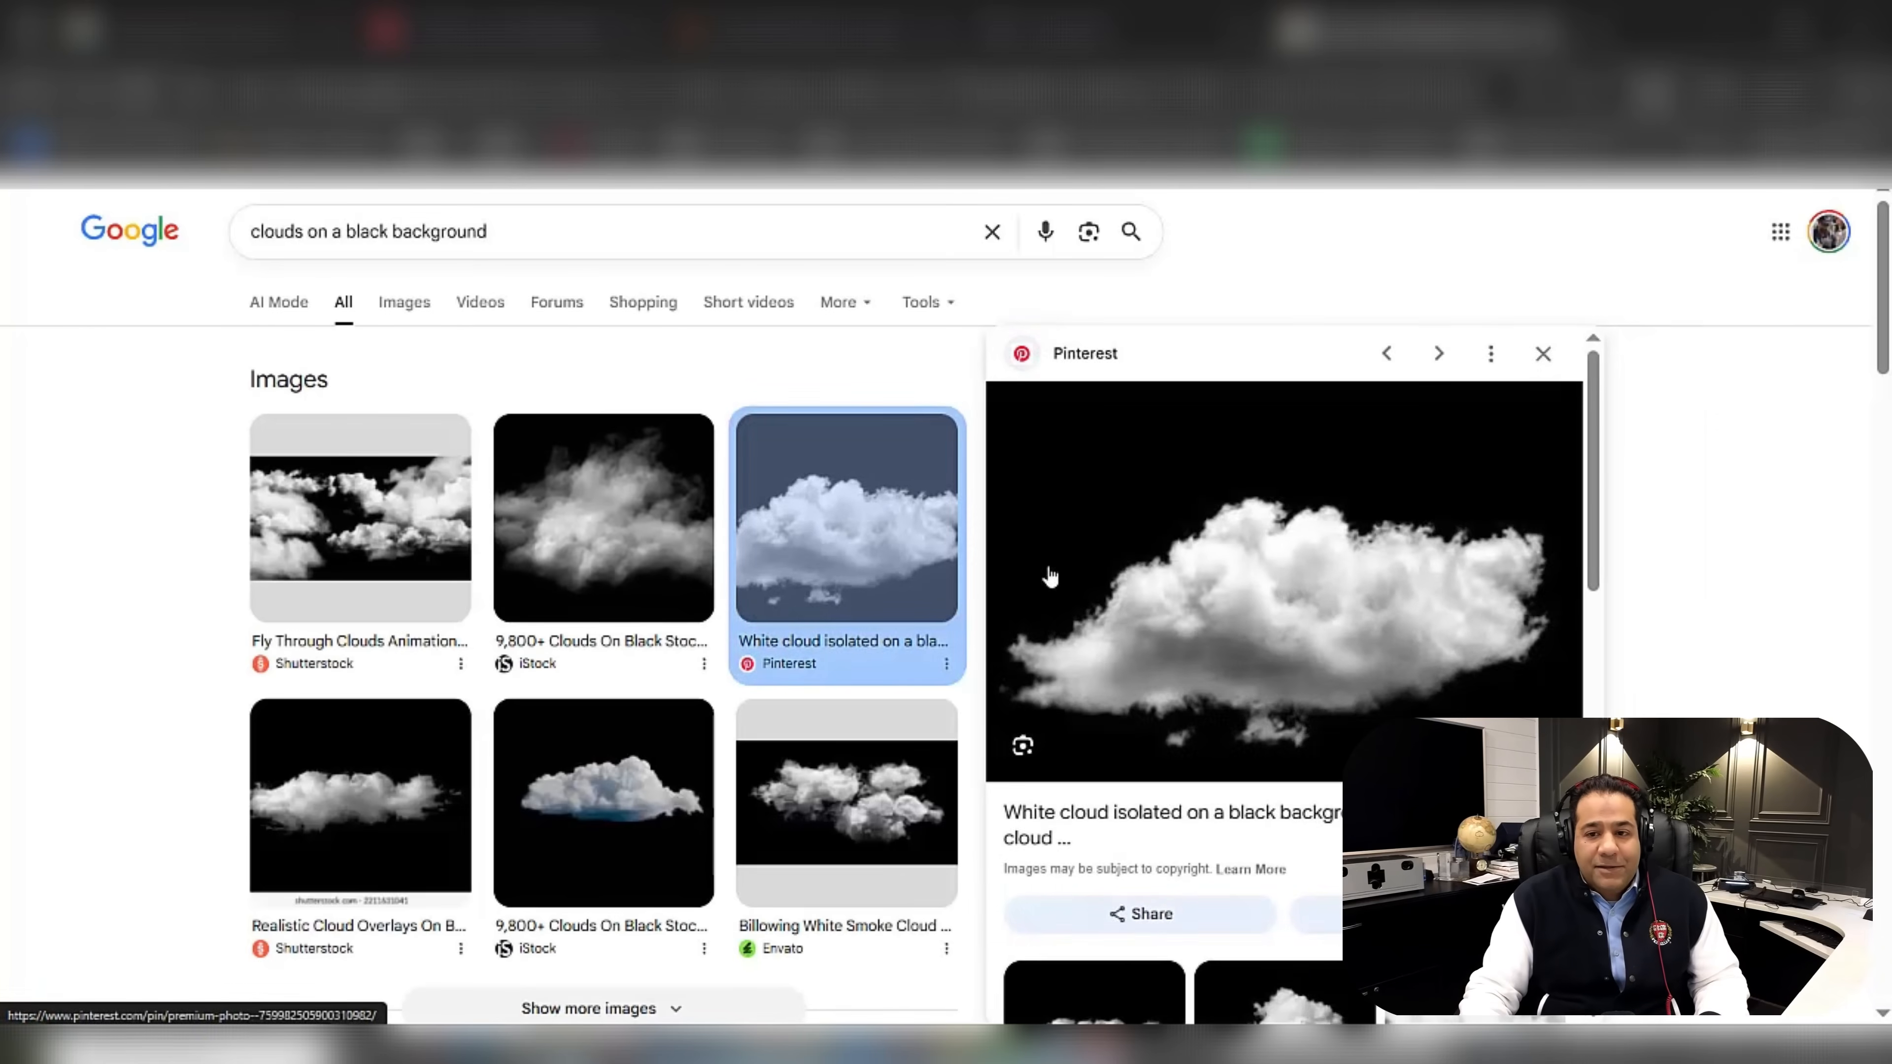
# Capture the enlarged white cloud on its black background with the snipping tool.
pyautogui.press('super')
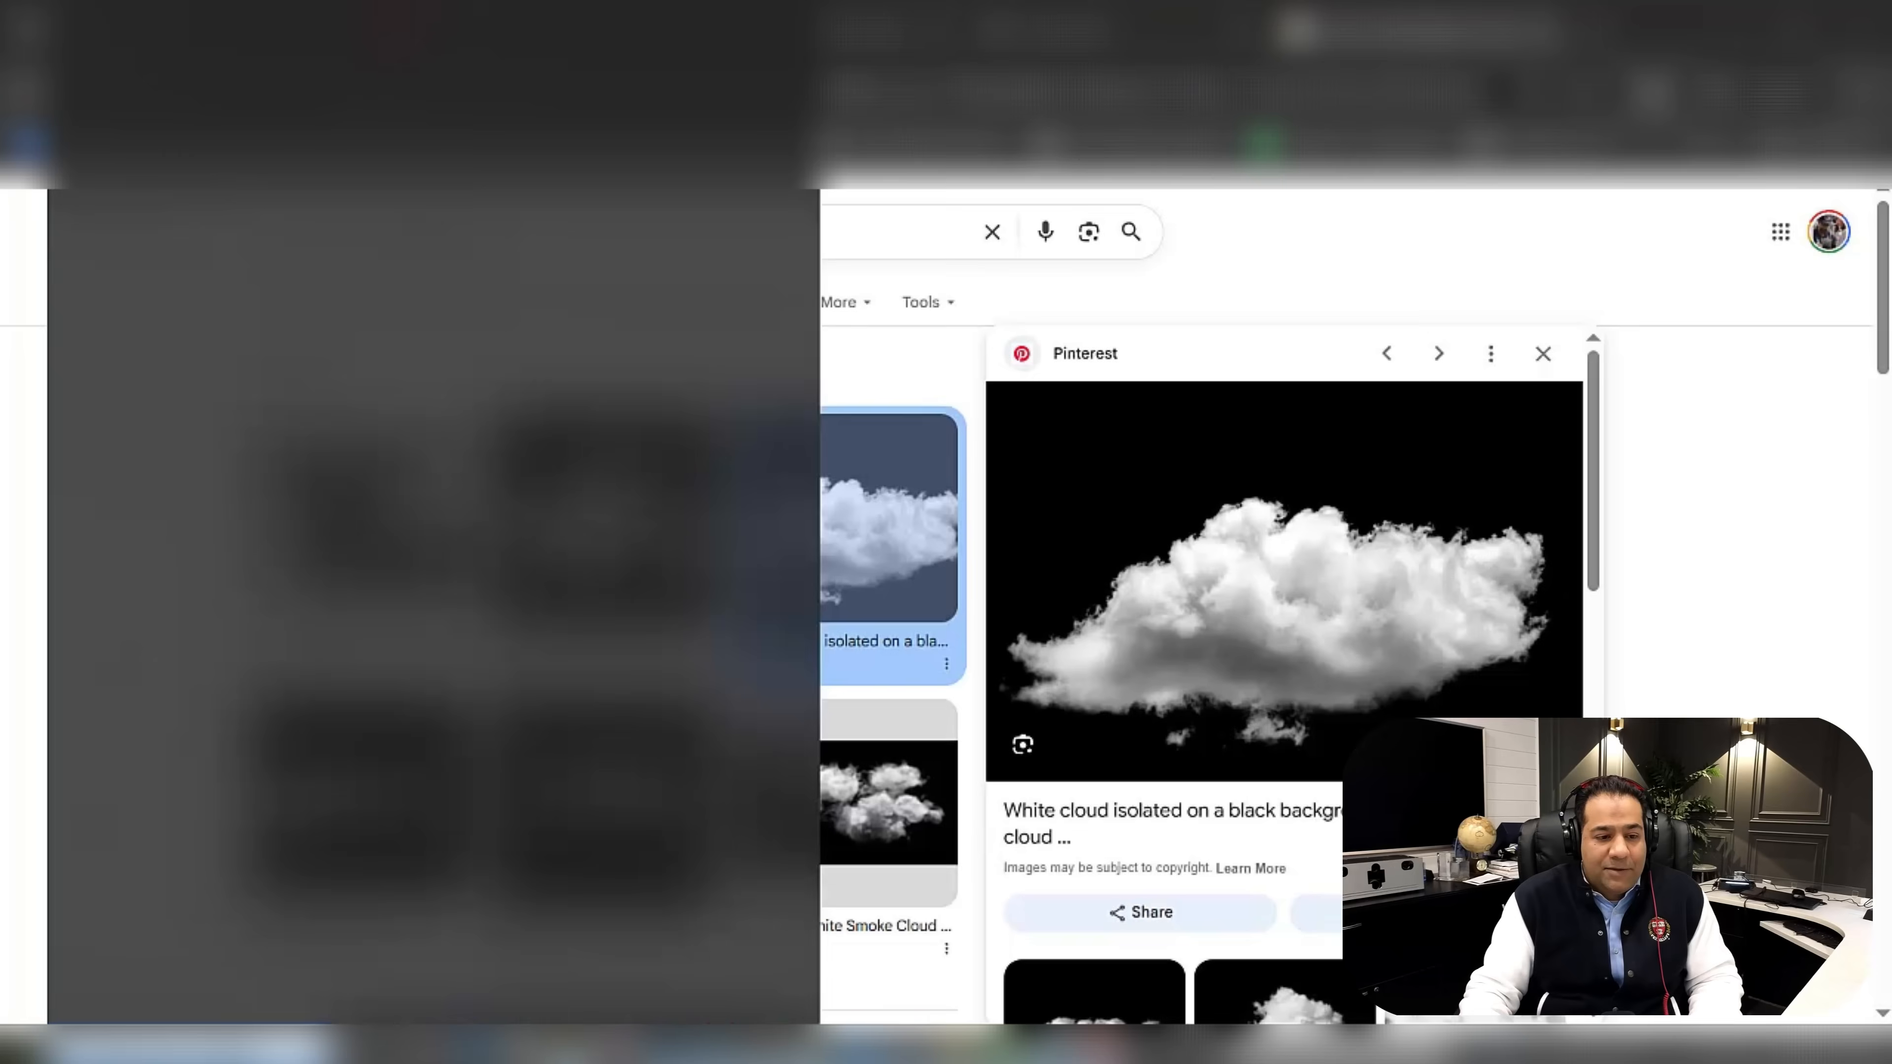
pyautogui.write('snip')
pyautogui.press('Return')
pyautogui.click(46, 946)
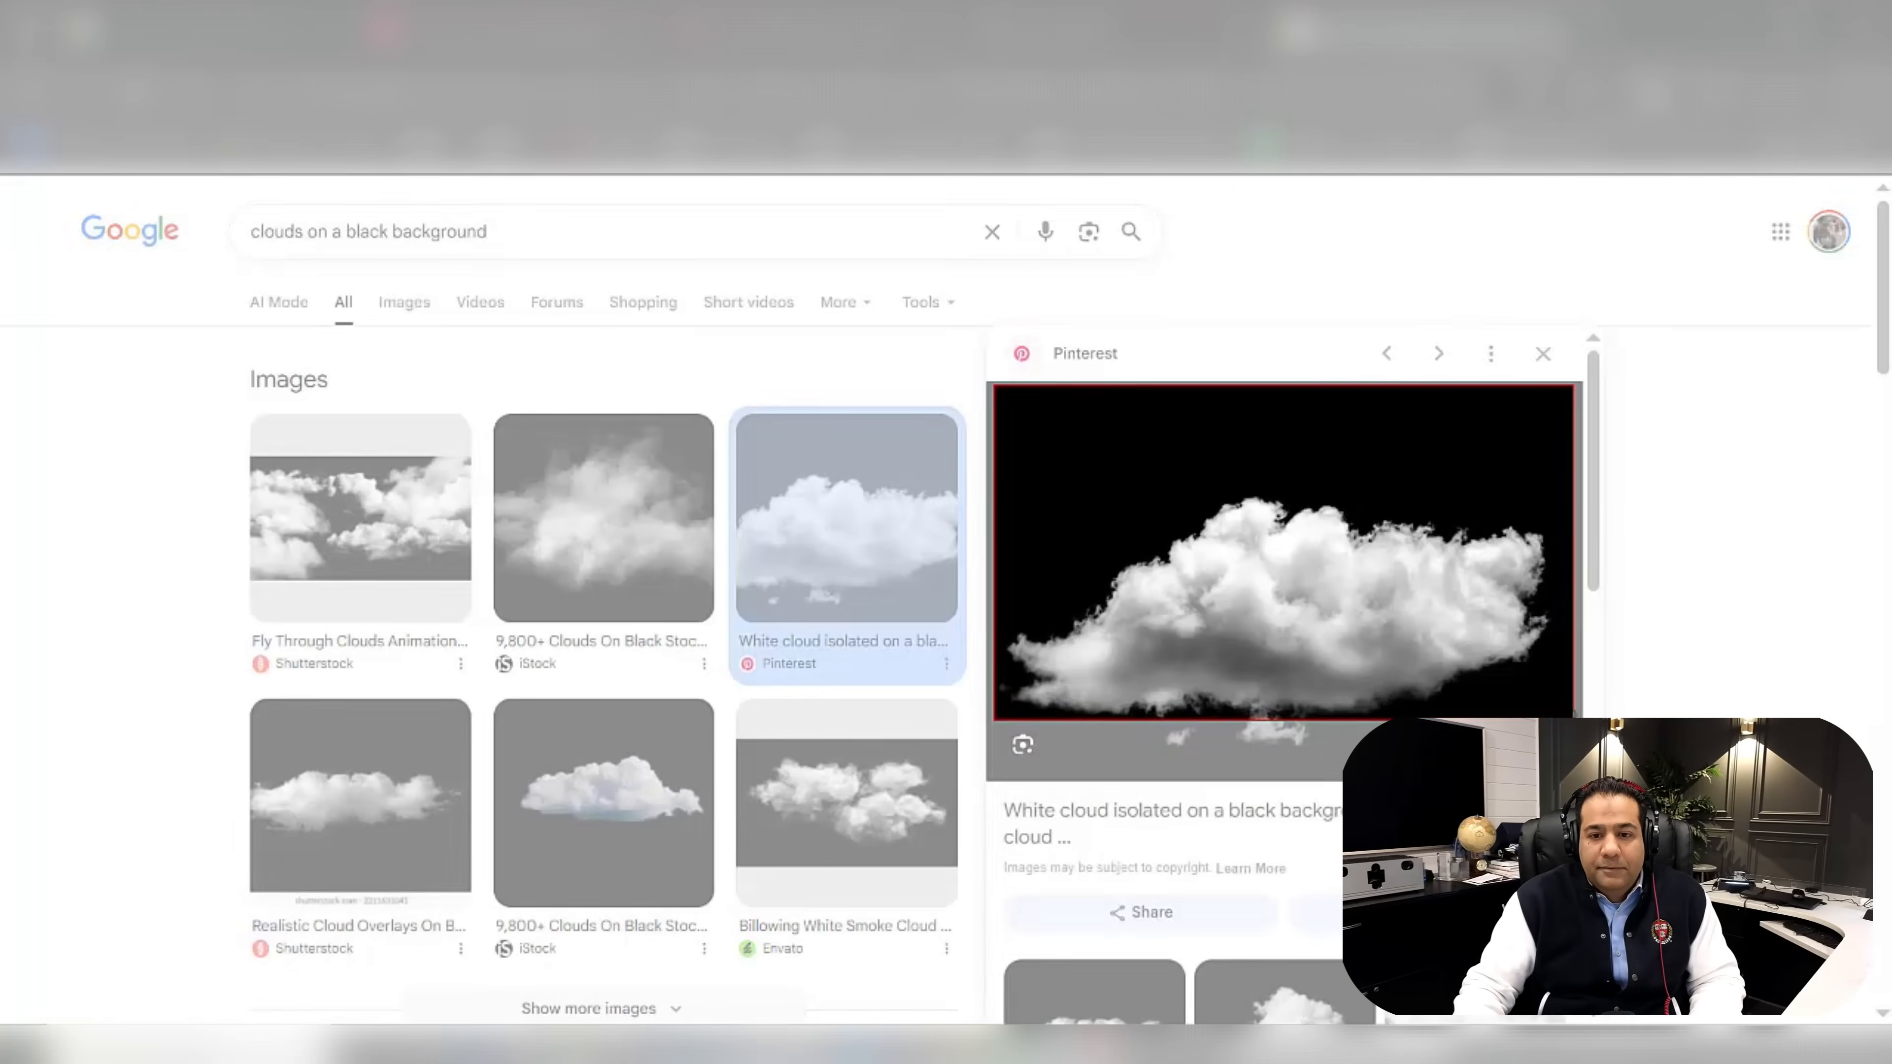
pyautogui.moveTo(1111, 409); pyautogui.dragTo(1468, 662)
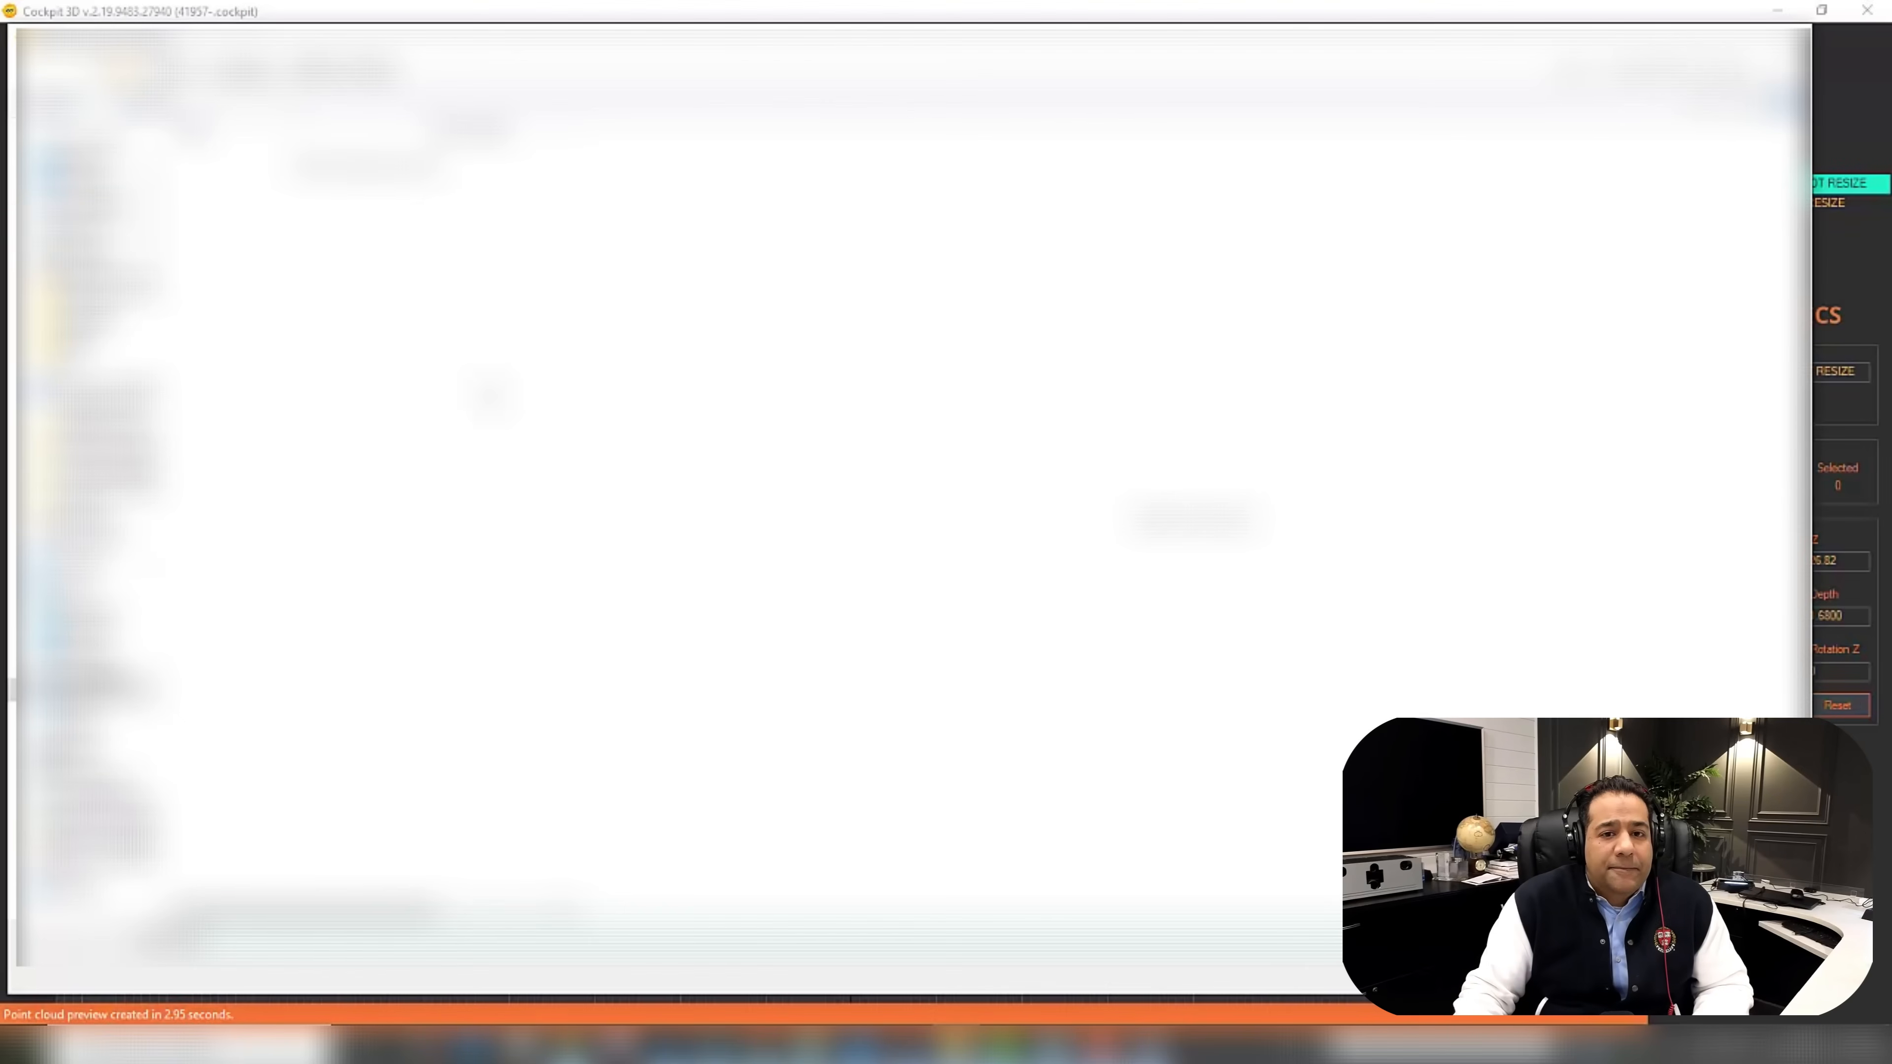
# Import the cloud images Clouds1.JPG, Clouds 2.JPG and Clouds 3.JPG as separate image layers.
pyautogui.click(97, 195)
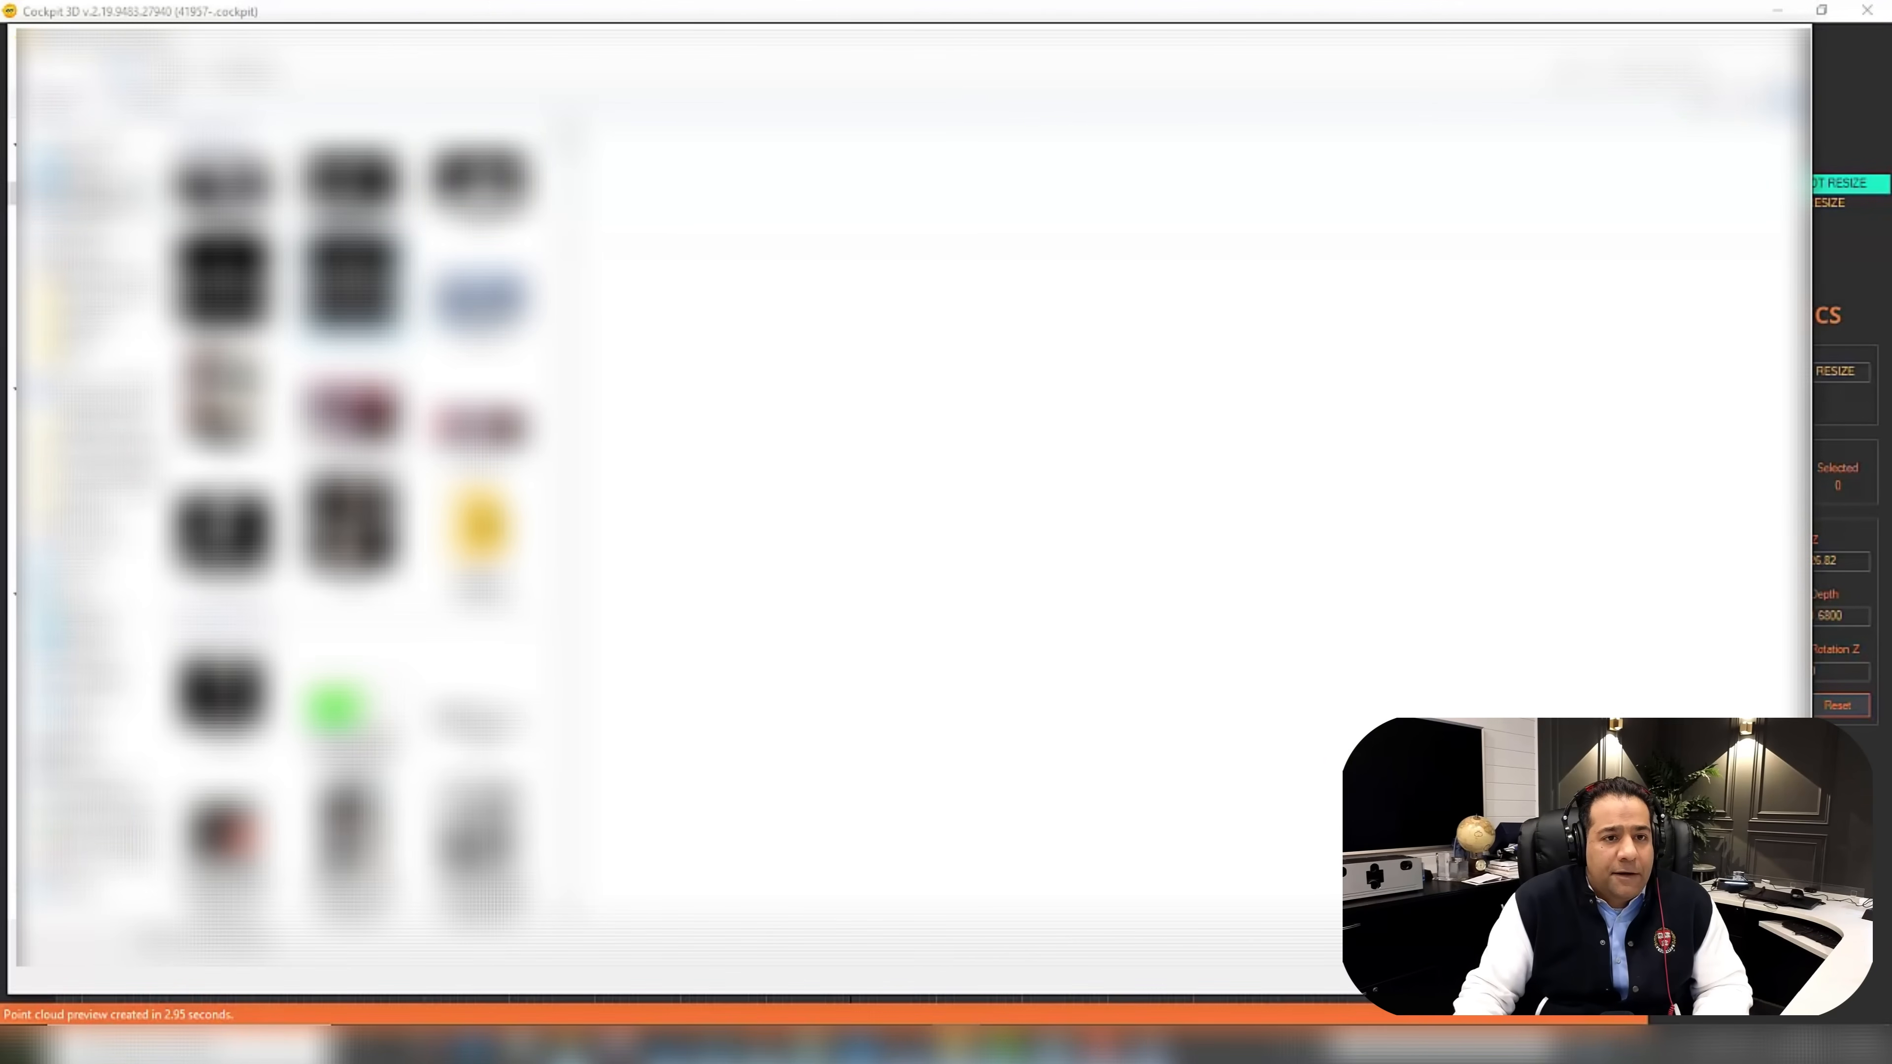
pyautogui.press('Return')
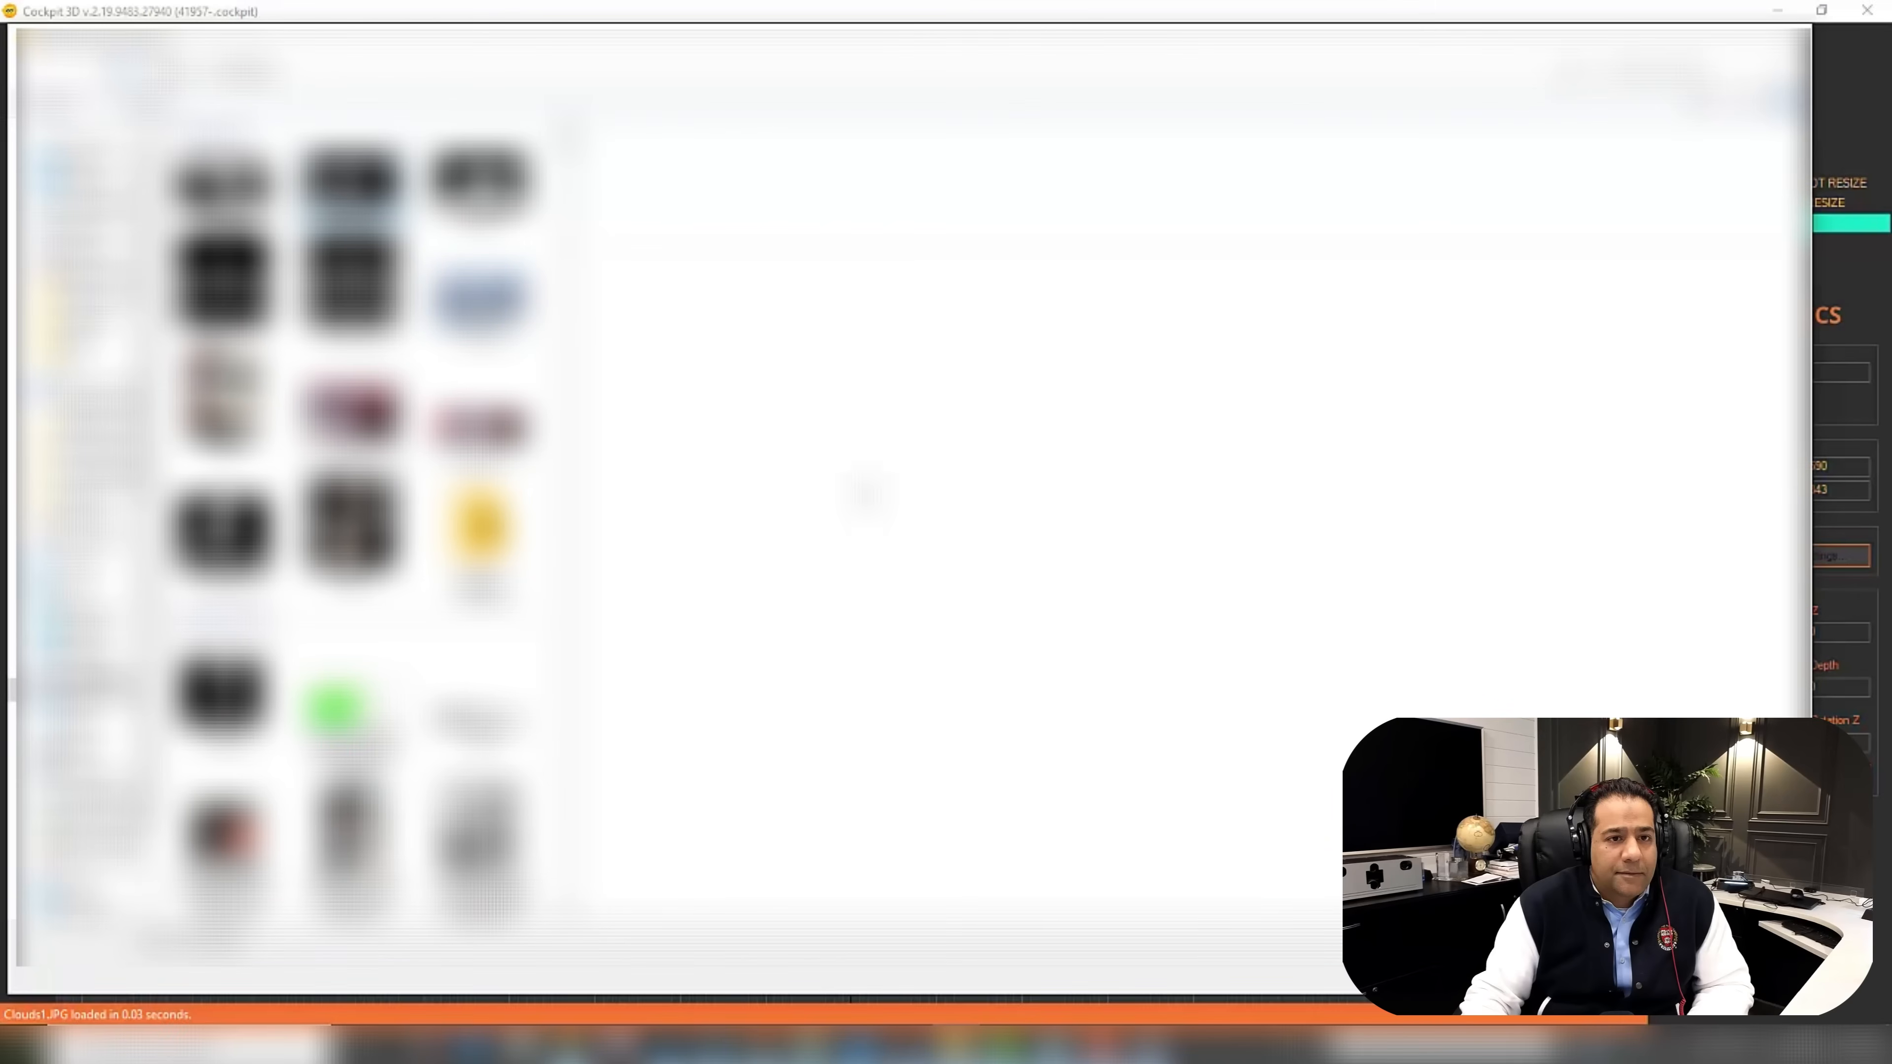
pyautogui.doubleClick(352, 187)
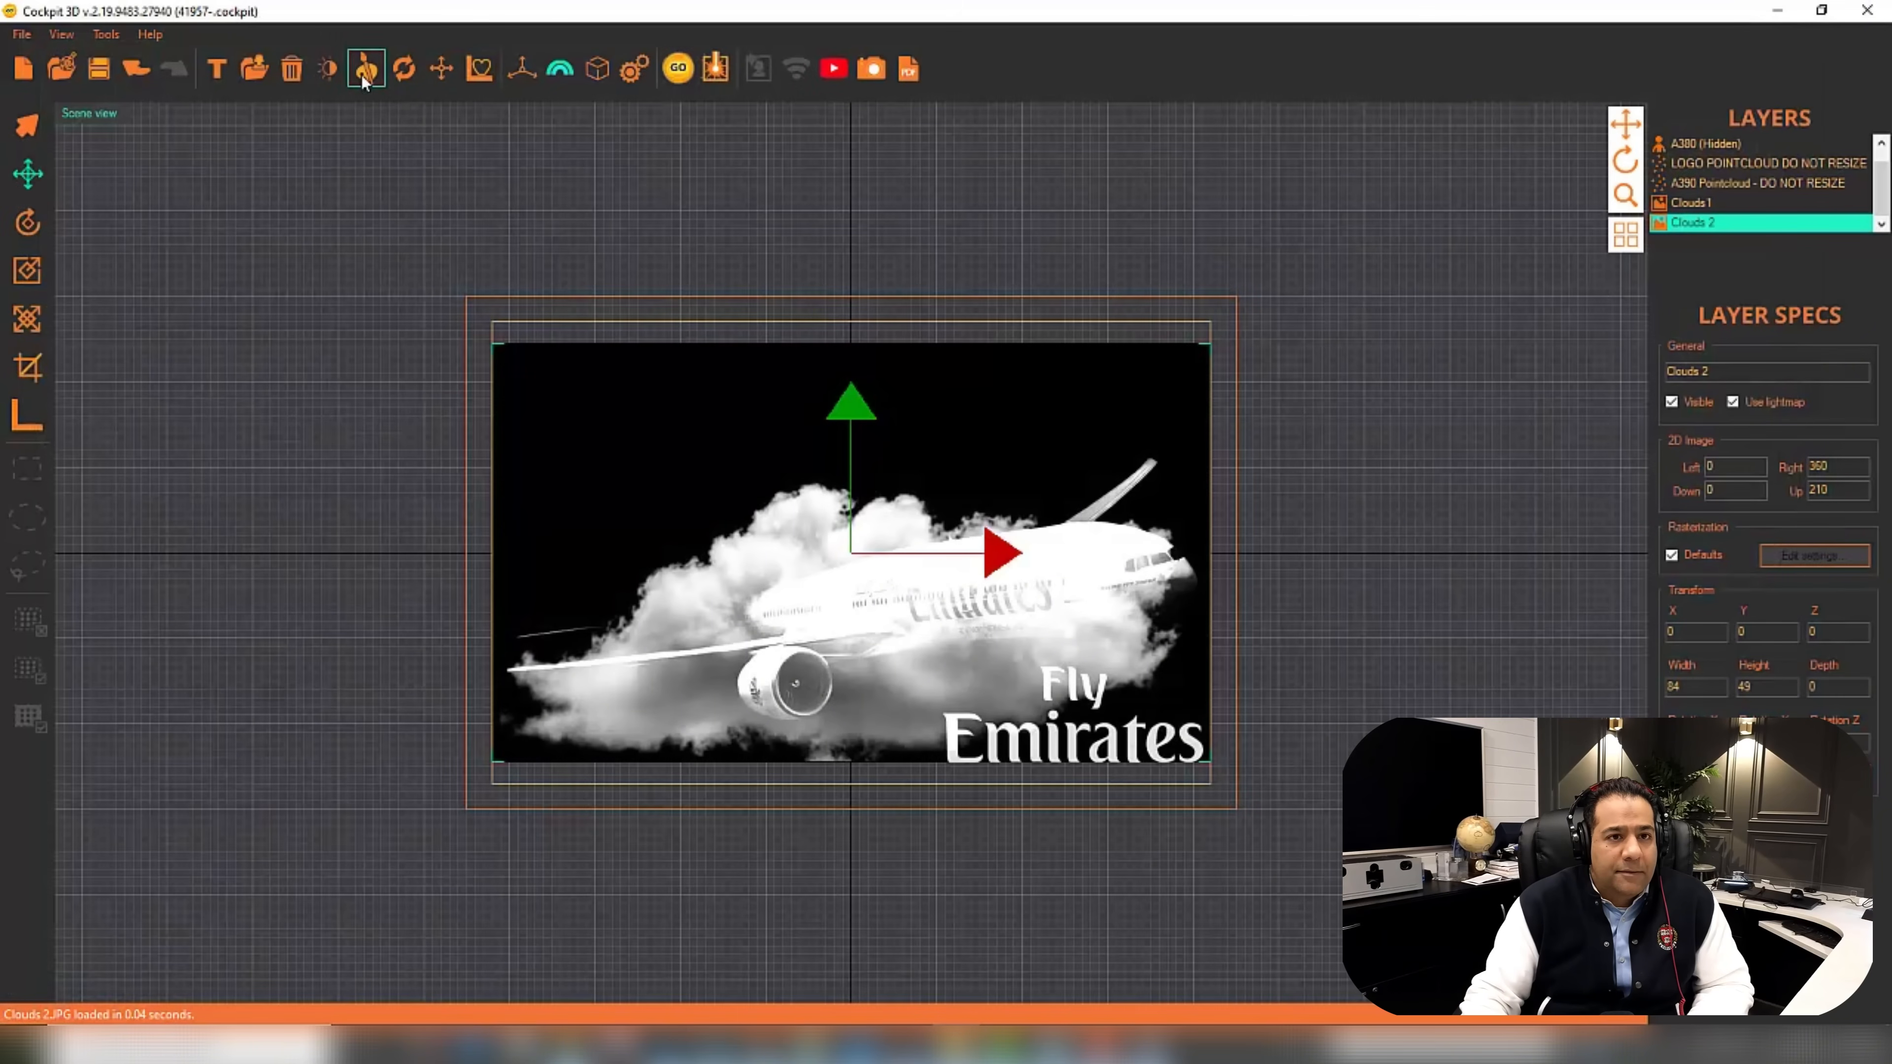
pyautogui.click(262, 73)
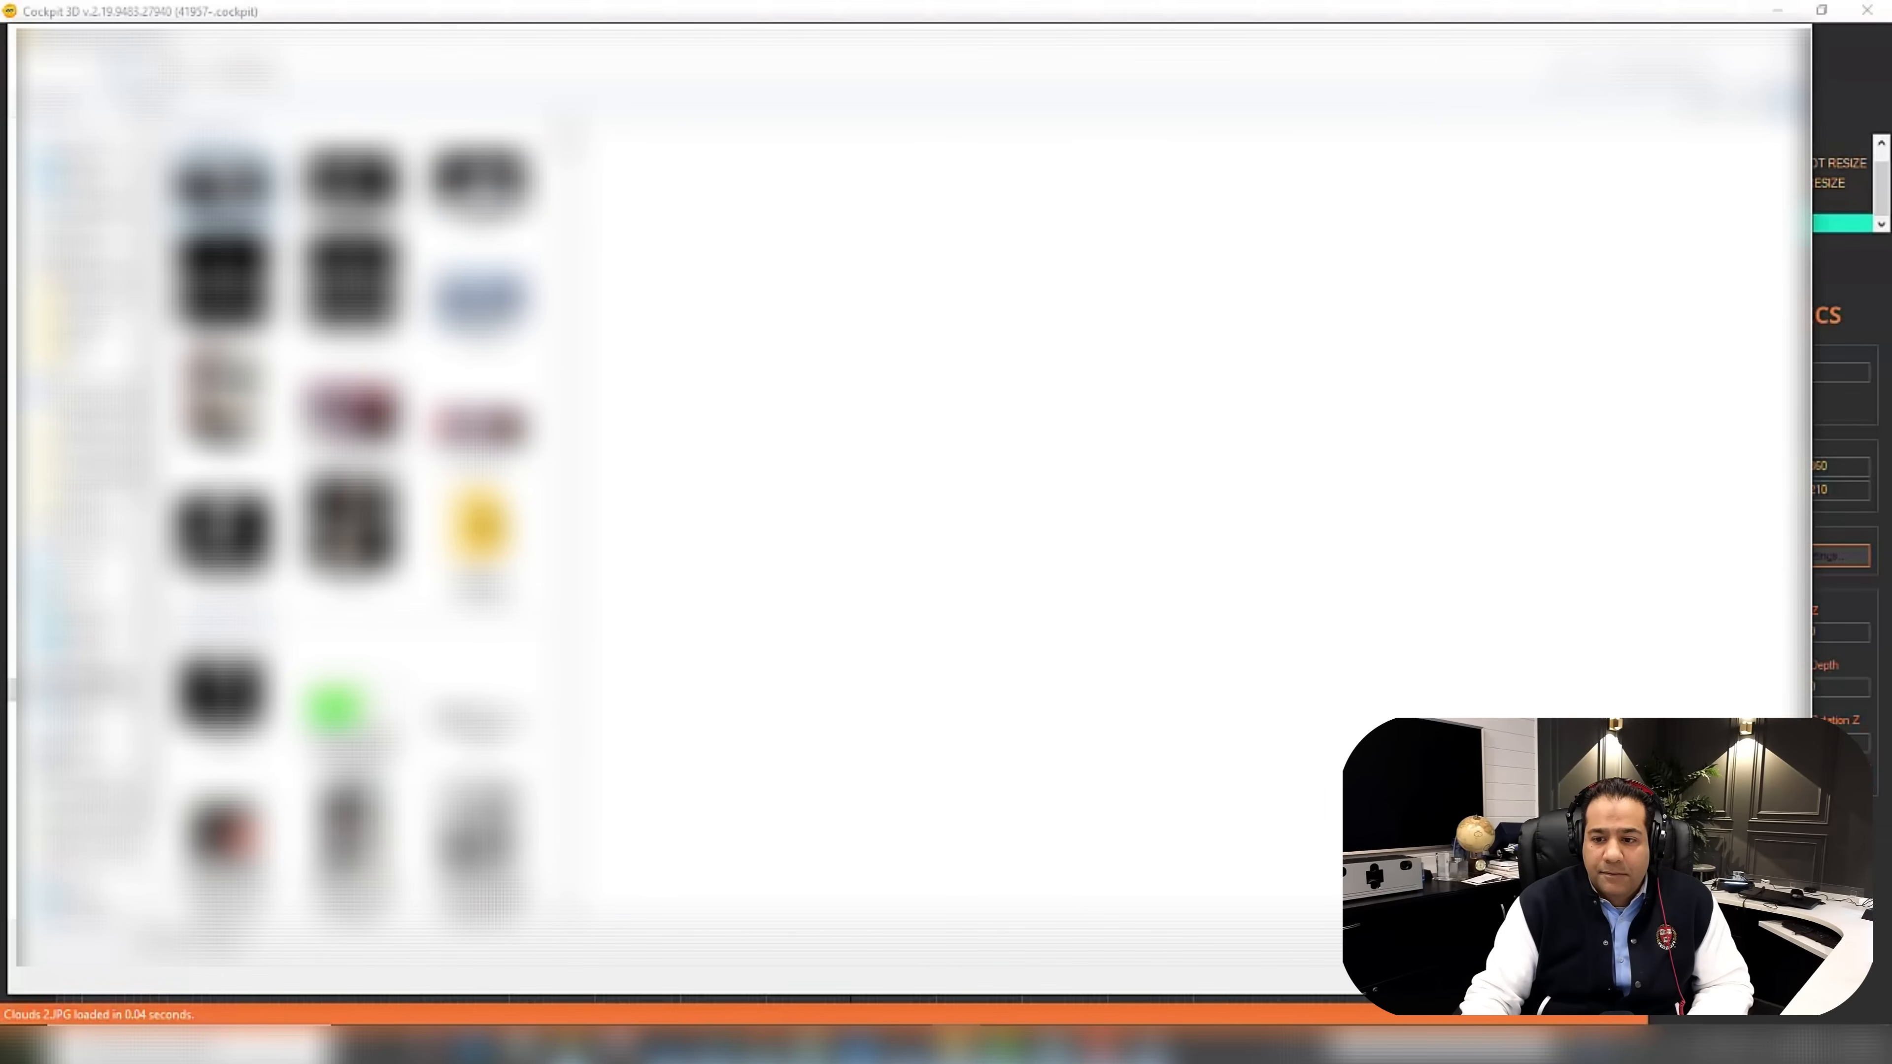
pyautogui.doubleClick(222, 185)
# Hide the aircraft and logo point cloud layers.
pyautogui.scroll(-2, 1224, 545)
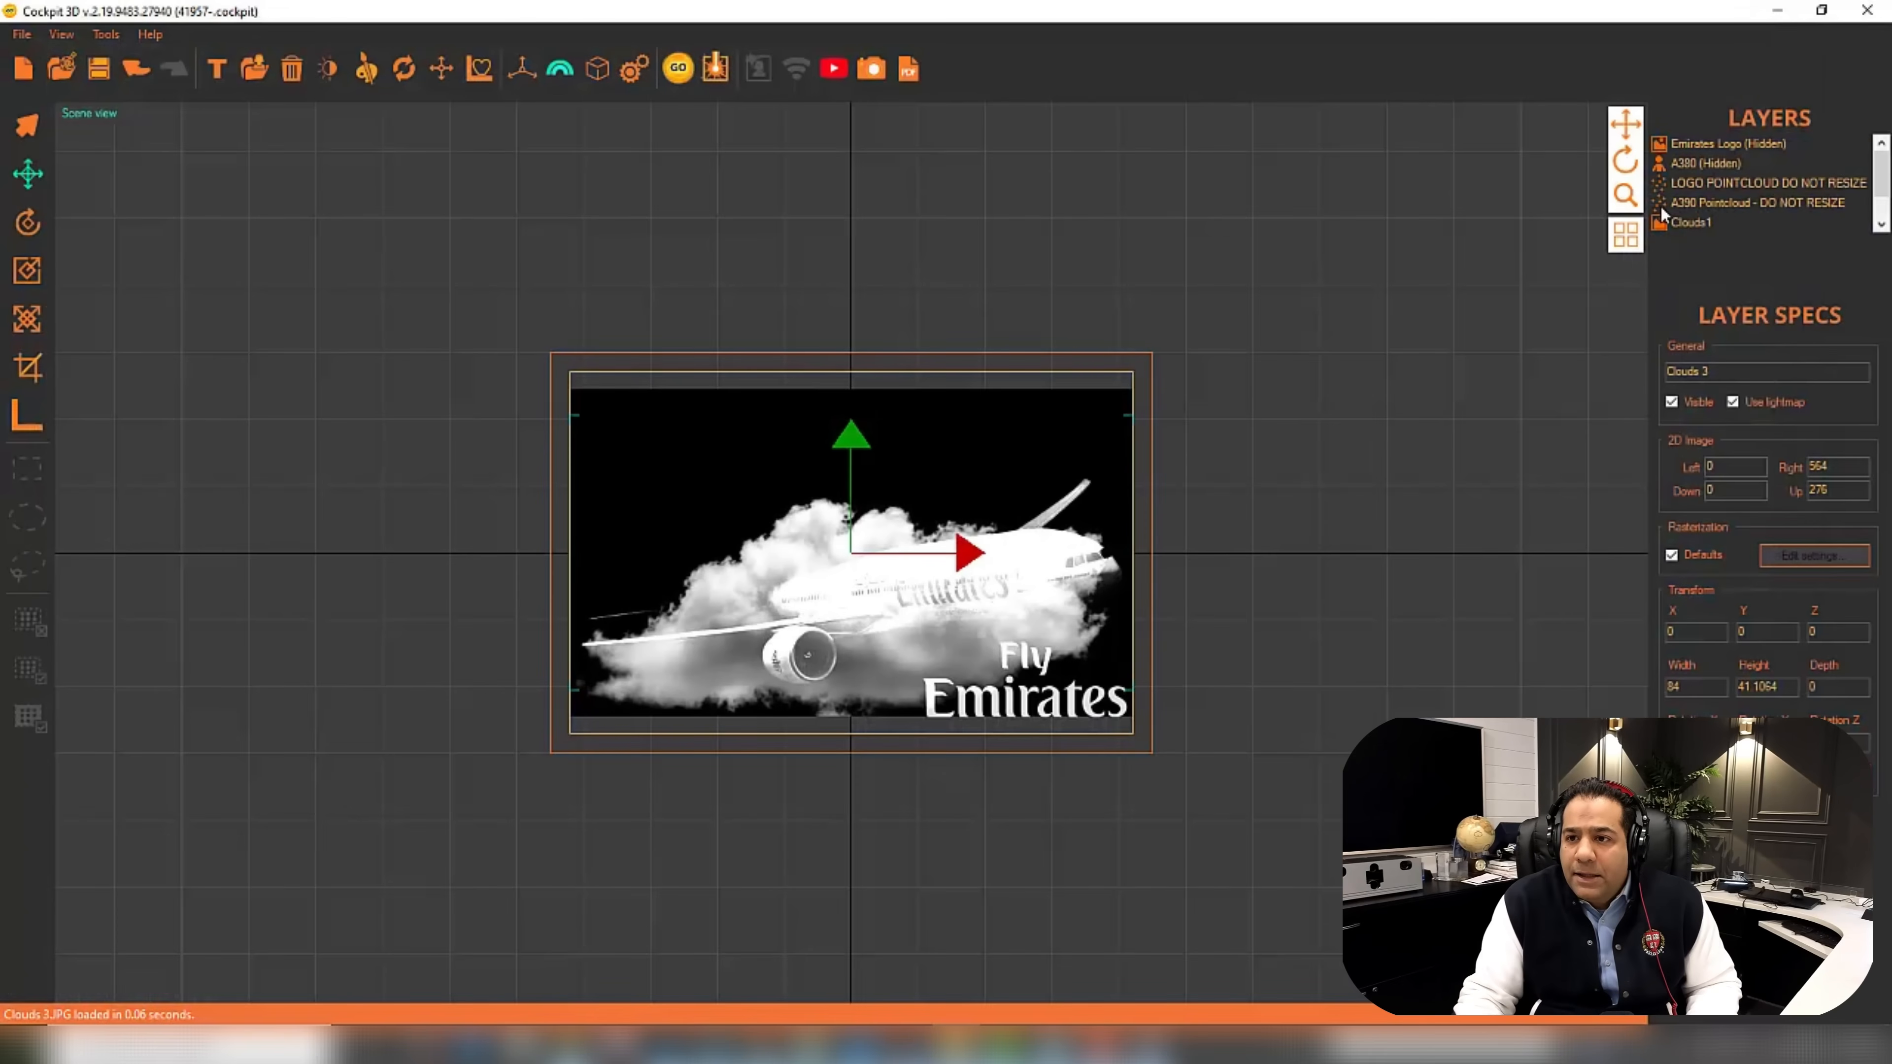
pyautogui.scroll(-1, 1681, 183)
pyautogui.doubleClick(1732, 163)
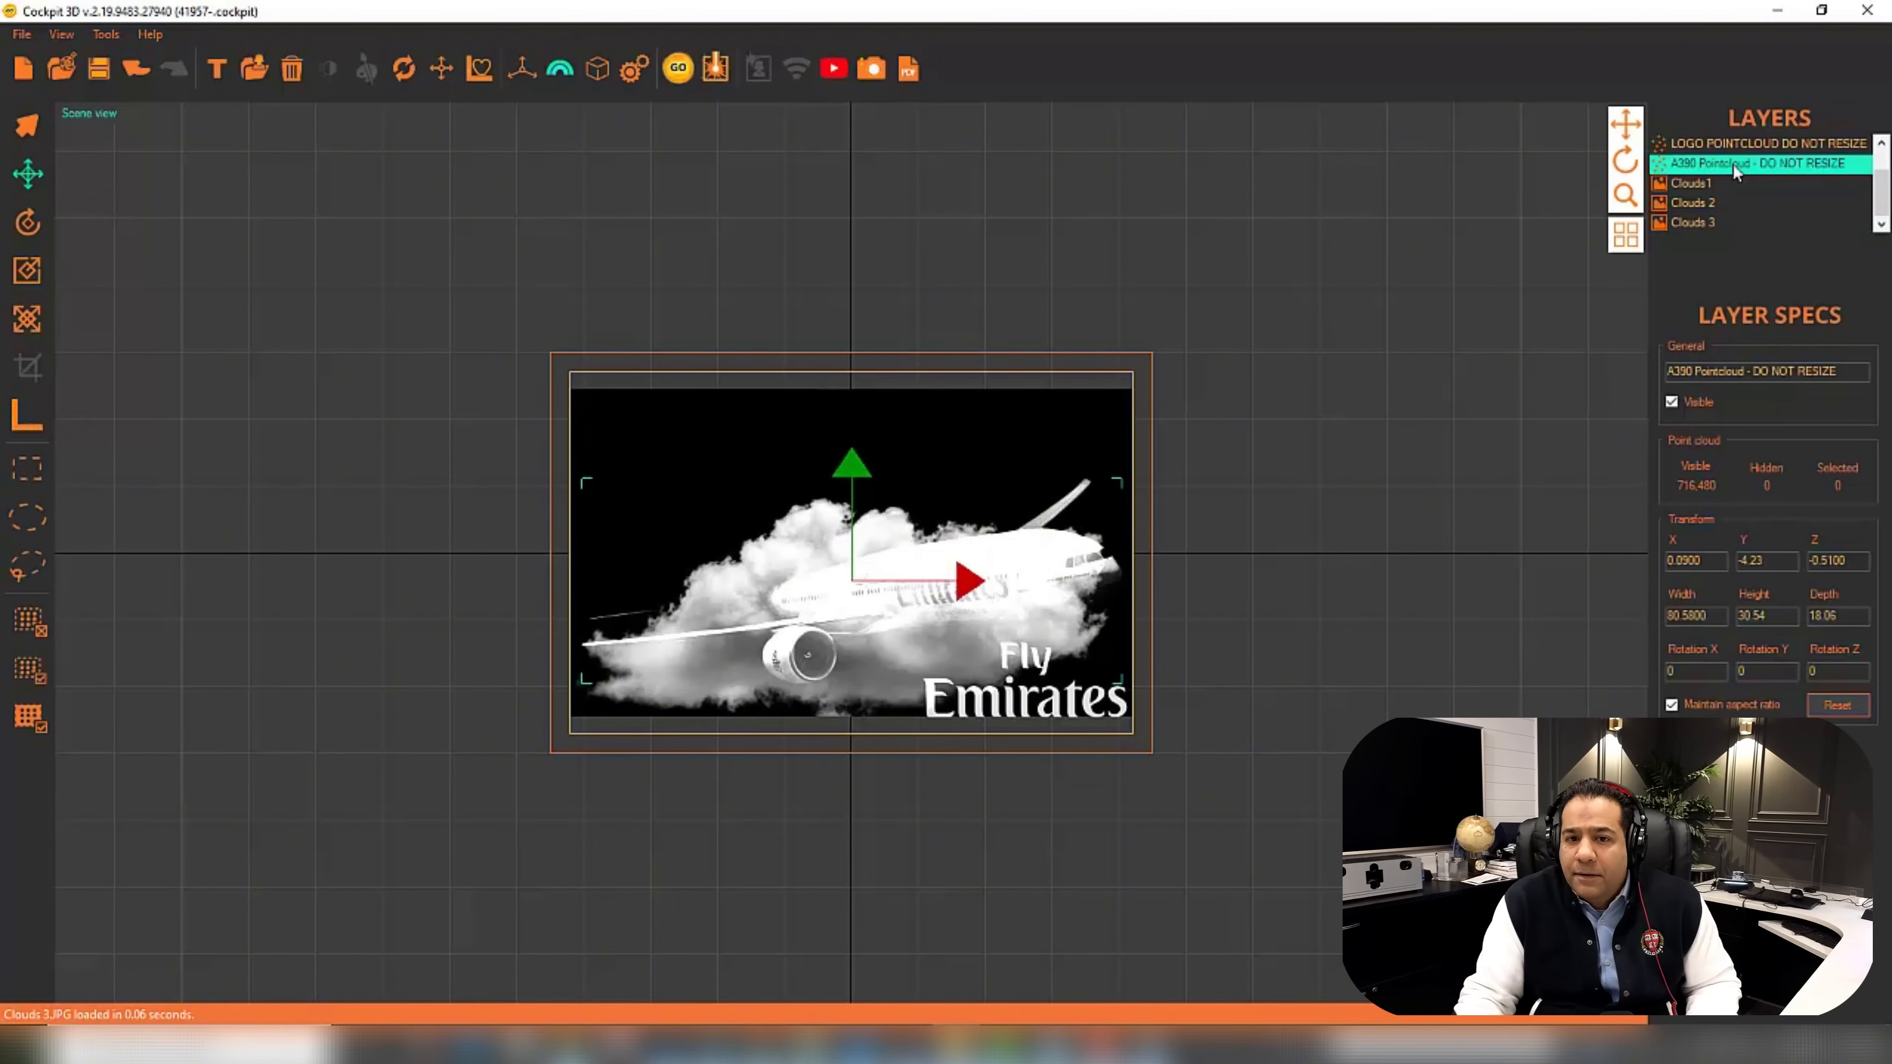
pyautogui.click(1773, 186)
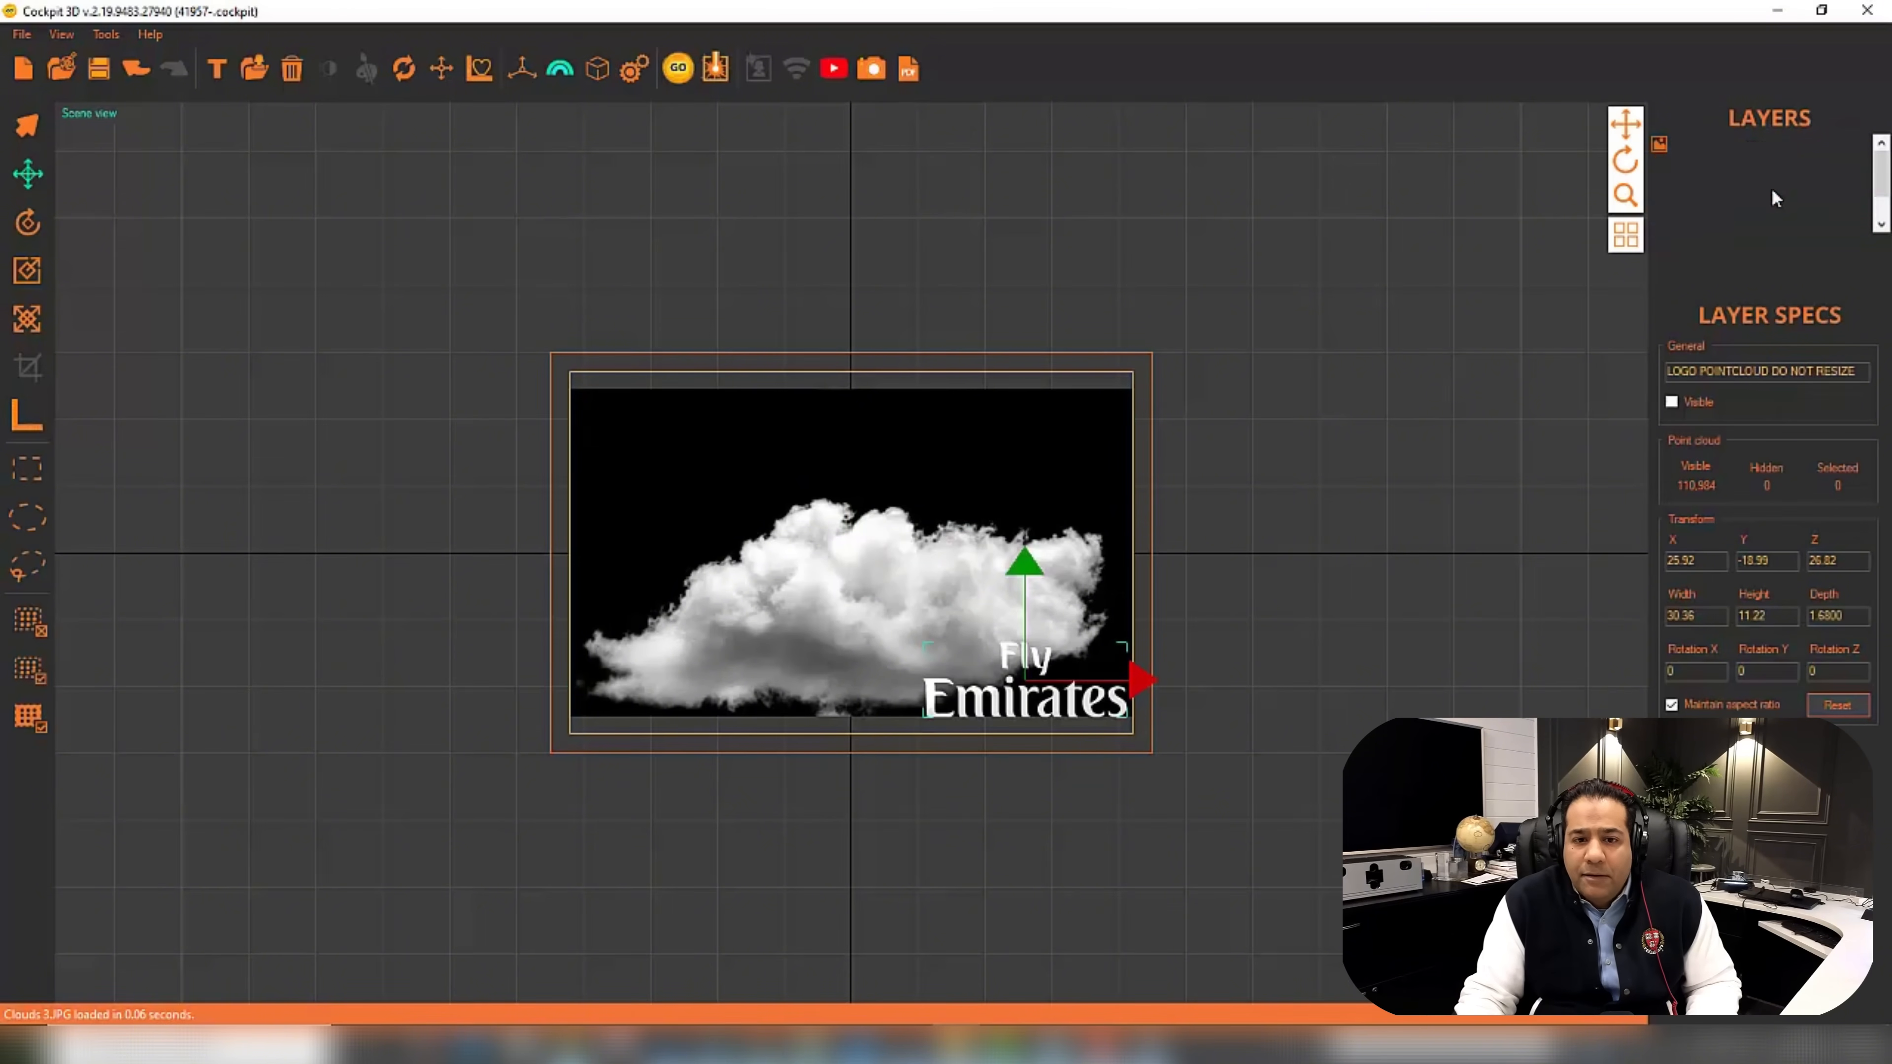
# Scale the Clouds1 layer down to about 22.93 wide and move it outside the template's upper-left corner.
pyautogui.click(1697, 222)
pyautogui.scroll(-1, 1711, 217)
pyautogui.click(37, 271)
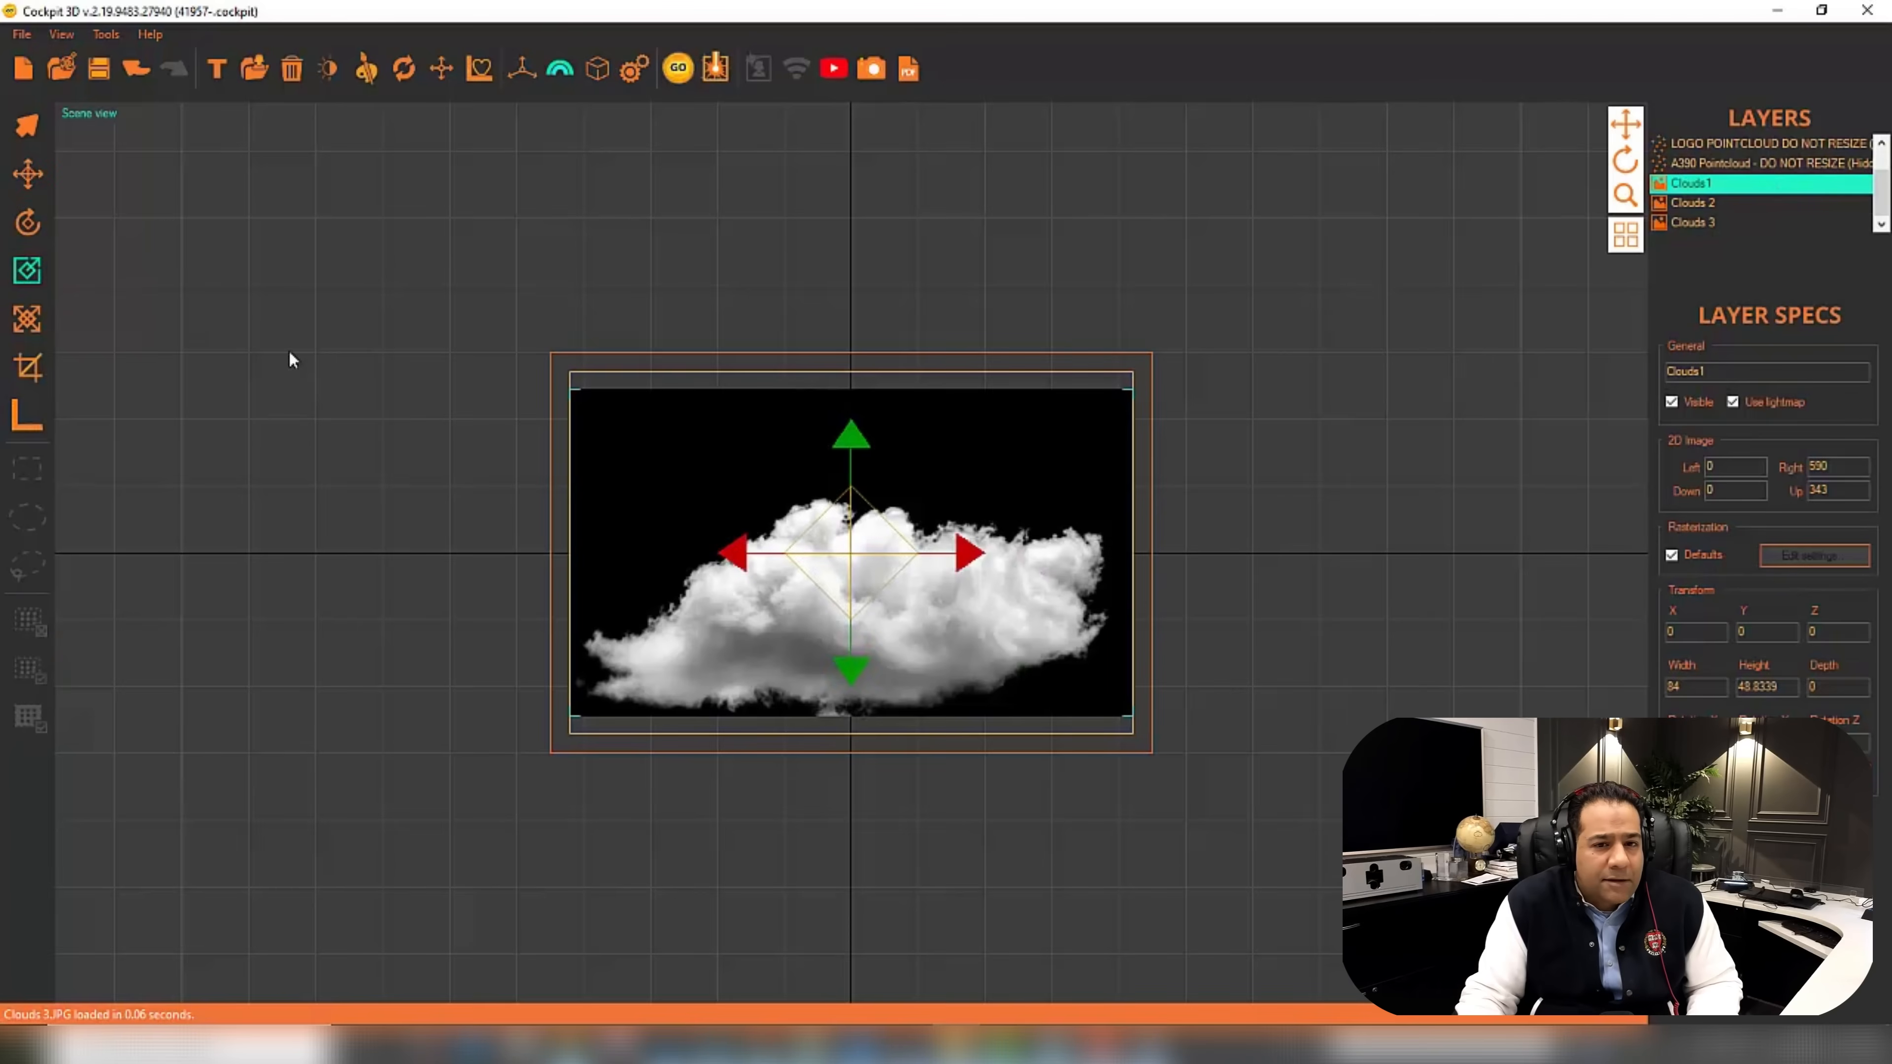
pyautogui.moveTo(910, 519); pyautogui.dragTo(554, 287)
pyautogui.click(22, 179)
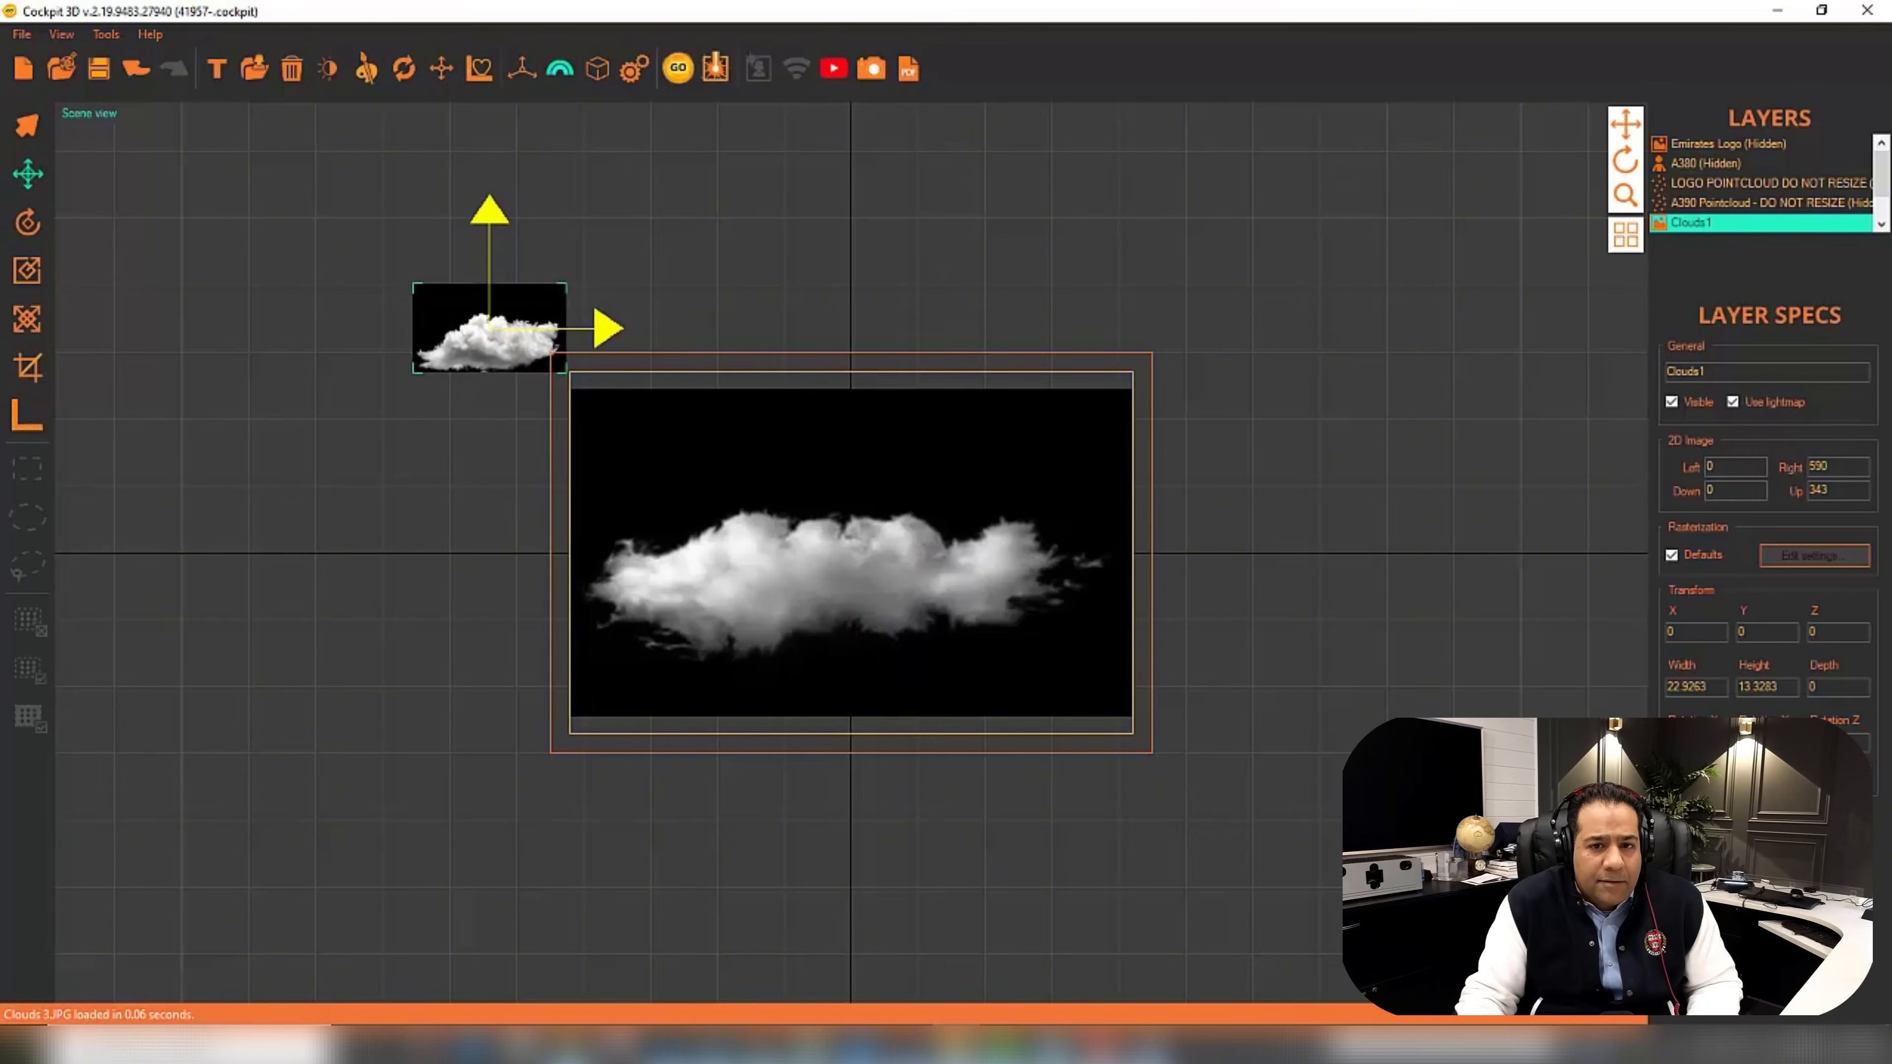
# Scale the Clouds 2 layer down to about 28.81 wide and move it above the template to about X 23.99, Y 36.35.
pyautogui.scroll(-1, 1705, 216)
pyautogui.click(1700, 203)
pyautogui.click(33, 278)
pyautogui.moveTo(868, 535); pyautogui.dragTo(661, 617)
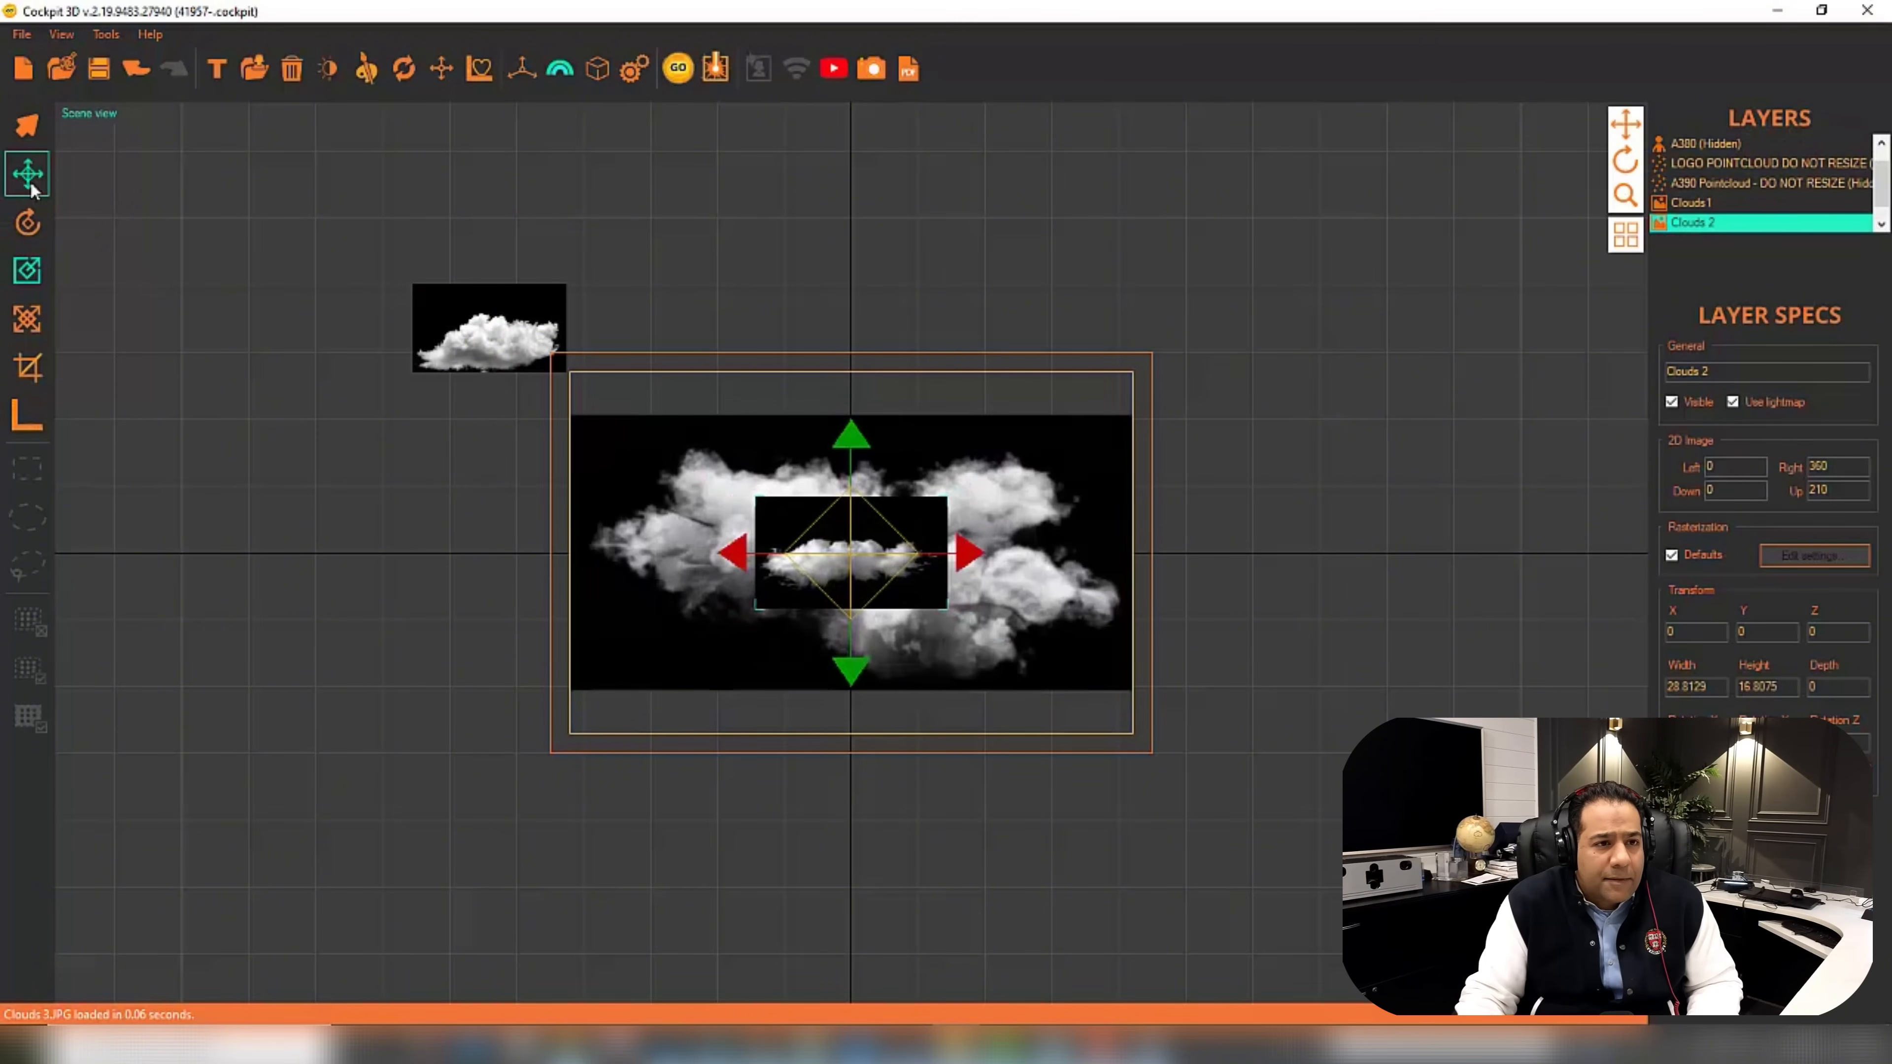
pyautogui.moveTo(968, 553); pyautogui.dragTo(1129, 306)
# Scale the Clouds 3 layer down to about 23.96 wide and move it straight up to about Y 40.91.
pyautogui.scroll(-1, 1753, 227)
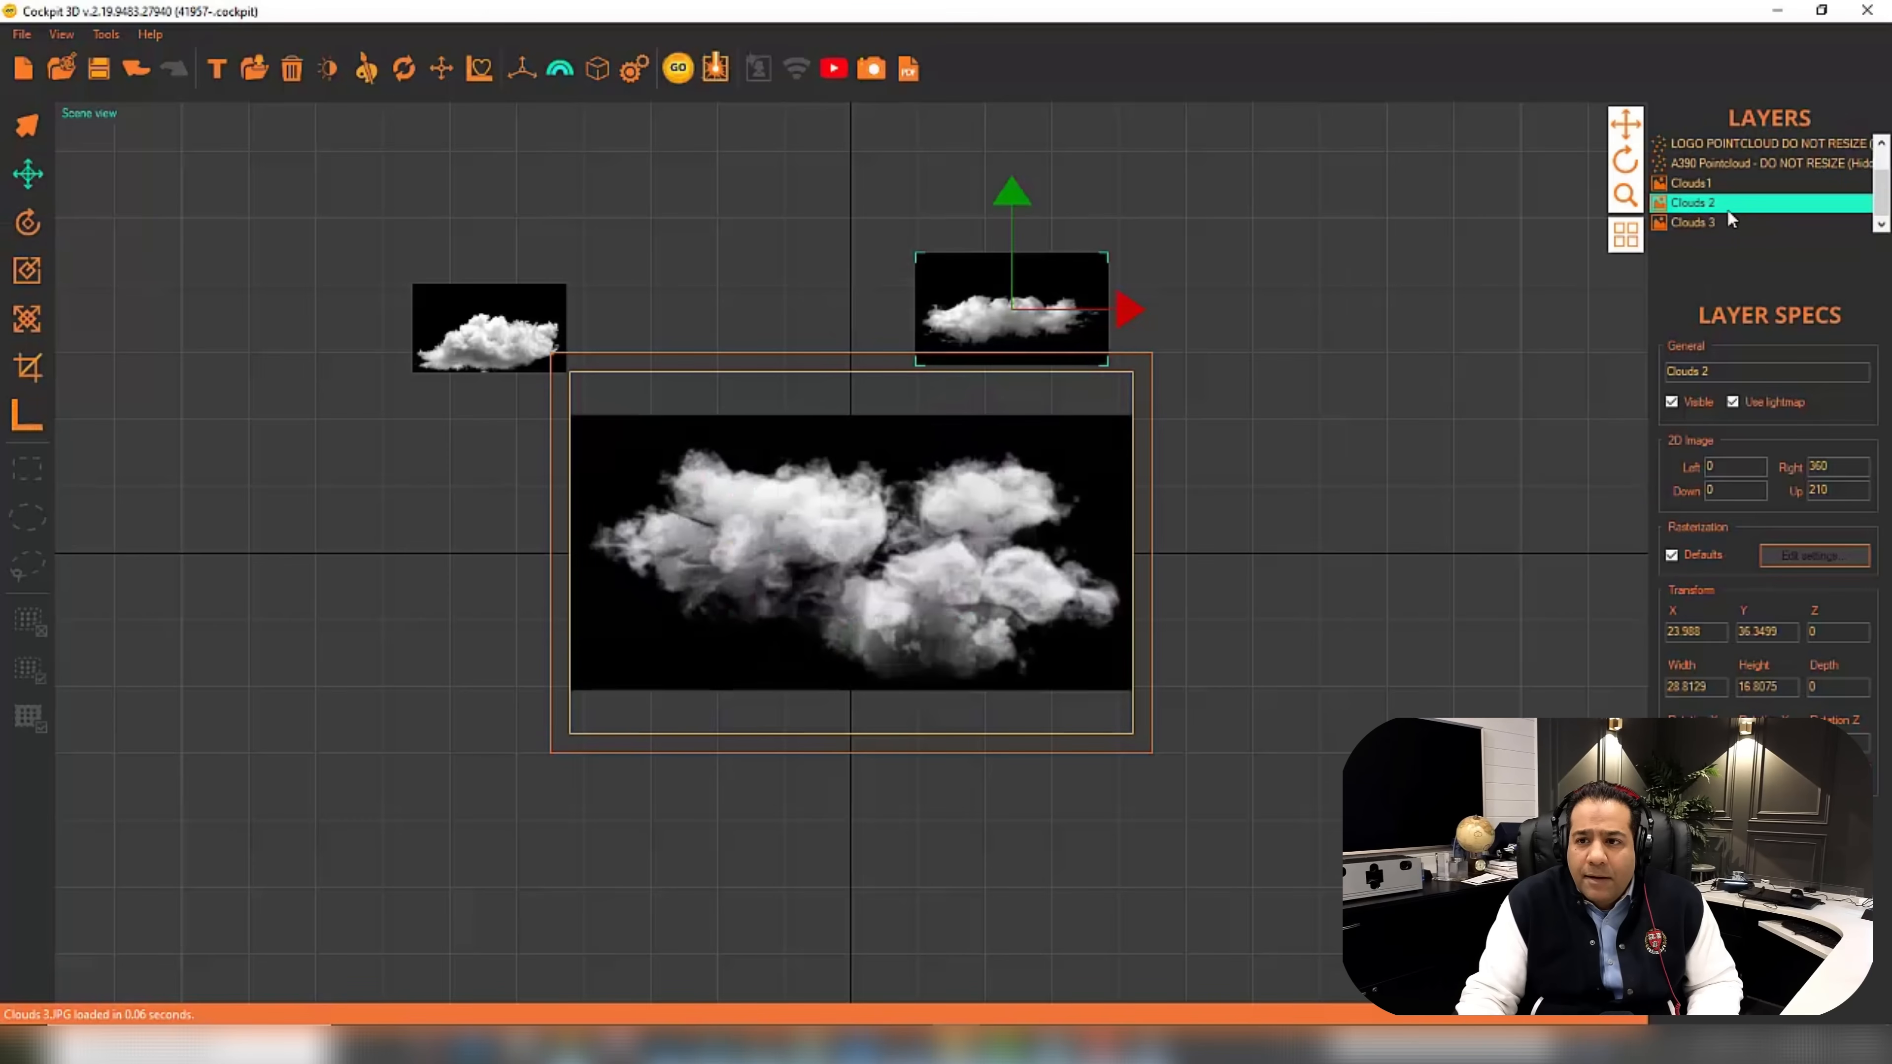
pyautogui.click(1706, 223)
pyautogui.click(37, 282)
pyautogui.moveTo(866, 542); pyautogui.dragTo(745, 611)
pyautogui.click(39, 177)
pyautogui.moveTo(862, 514); pyautogui.dragTo(839, 223)
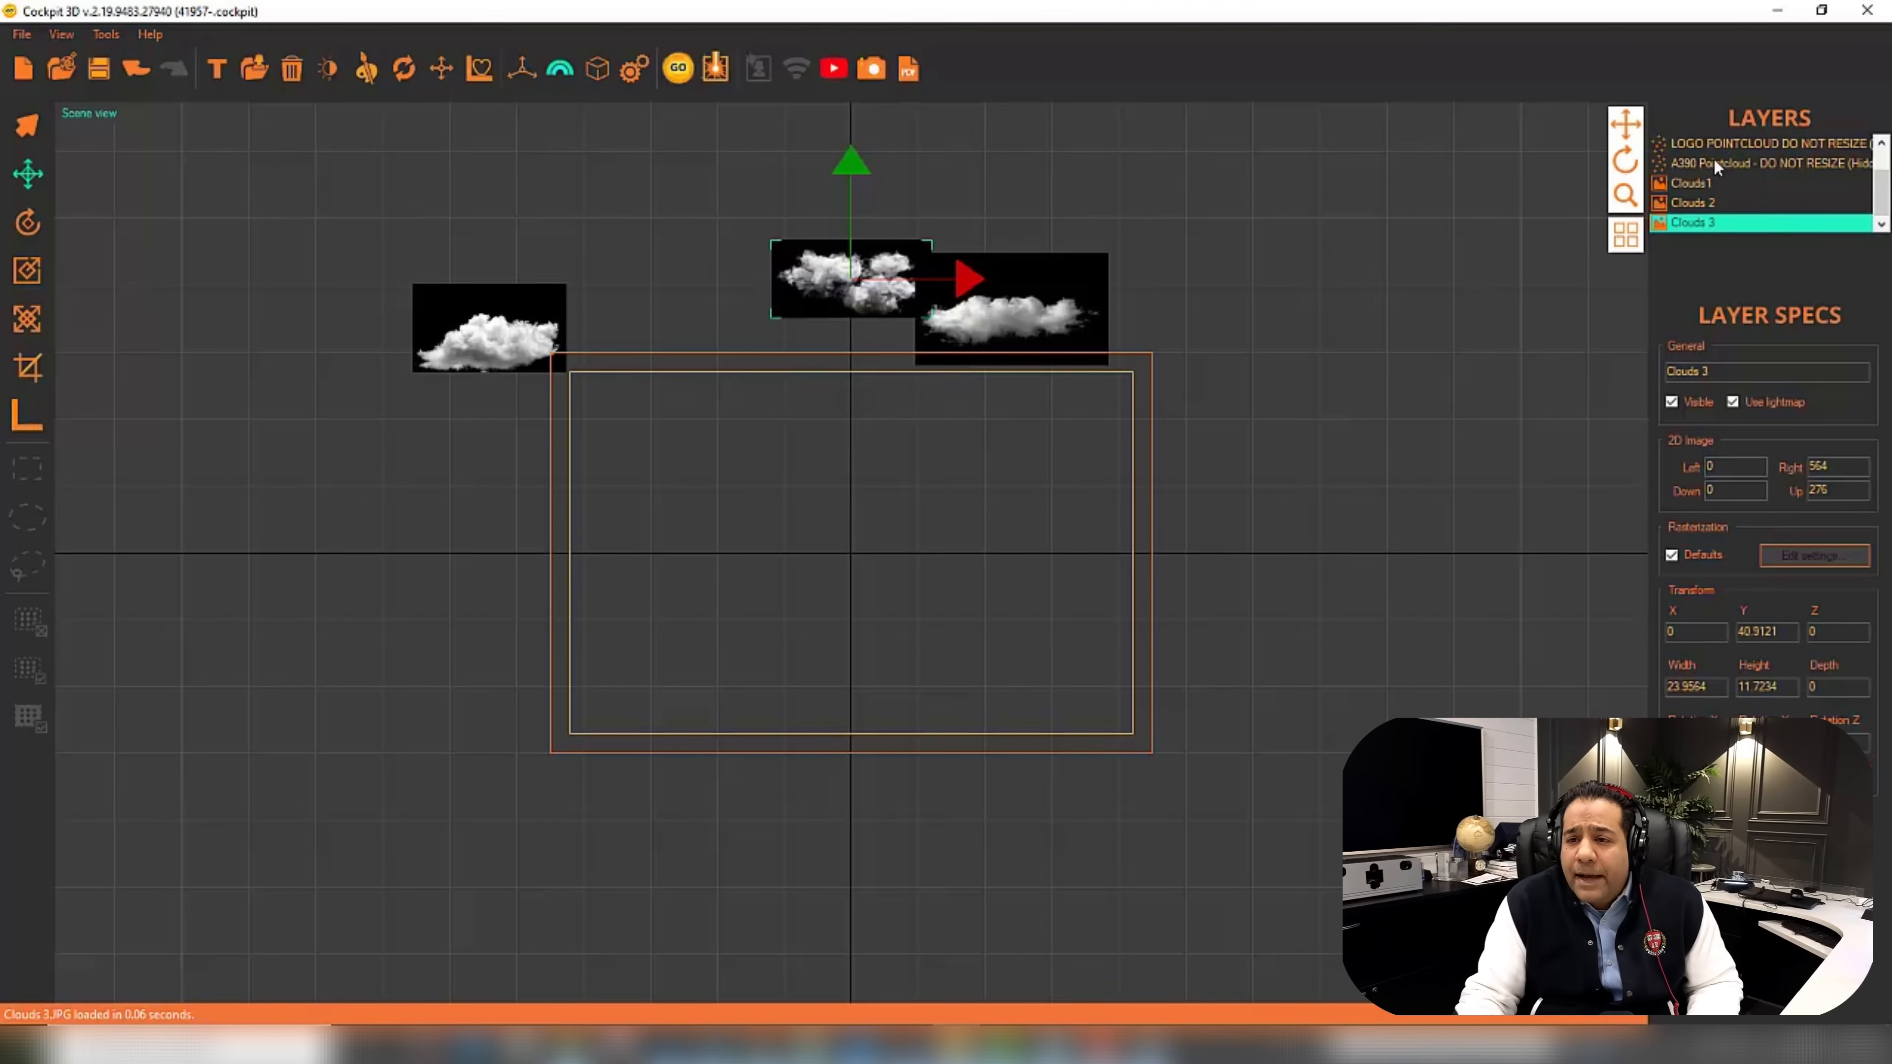
# Show both point cloud layers again and move Clouds 3 below the aircraft's wing, to about X -26.20, Y -20.46.
pyautogui.click(1711, 148)
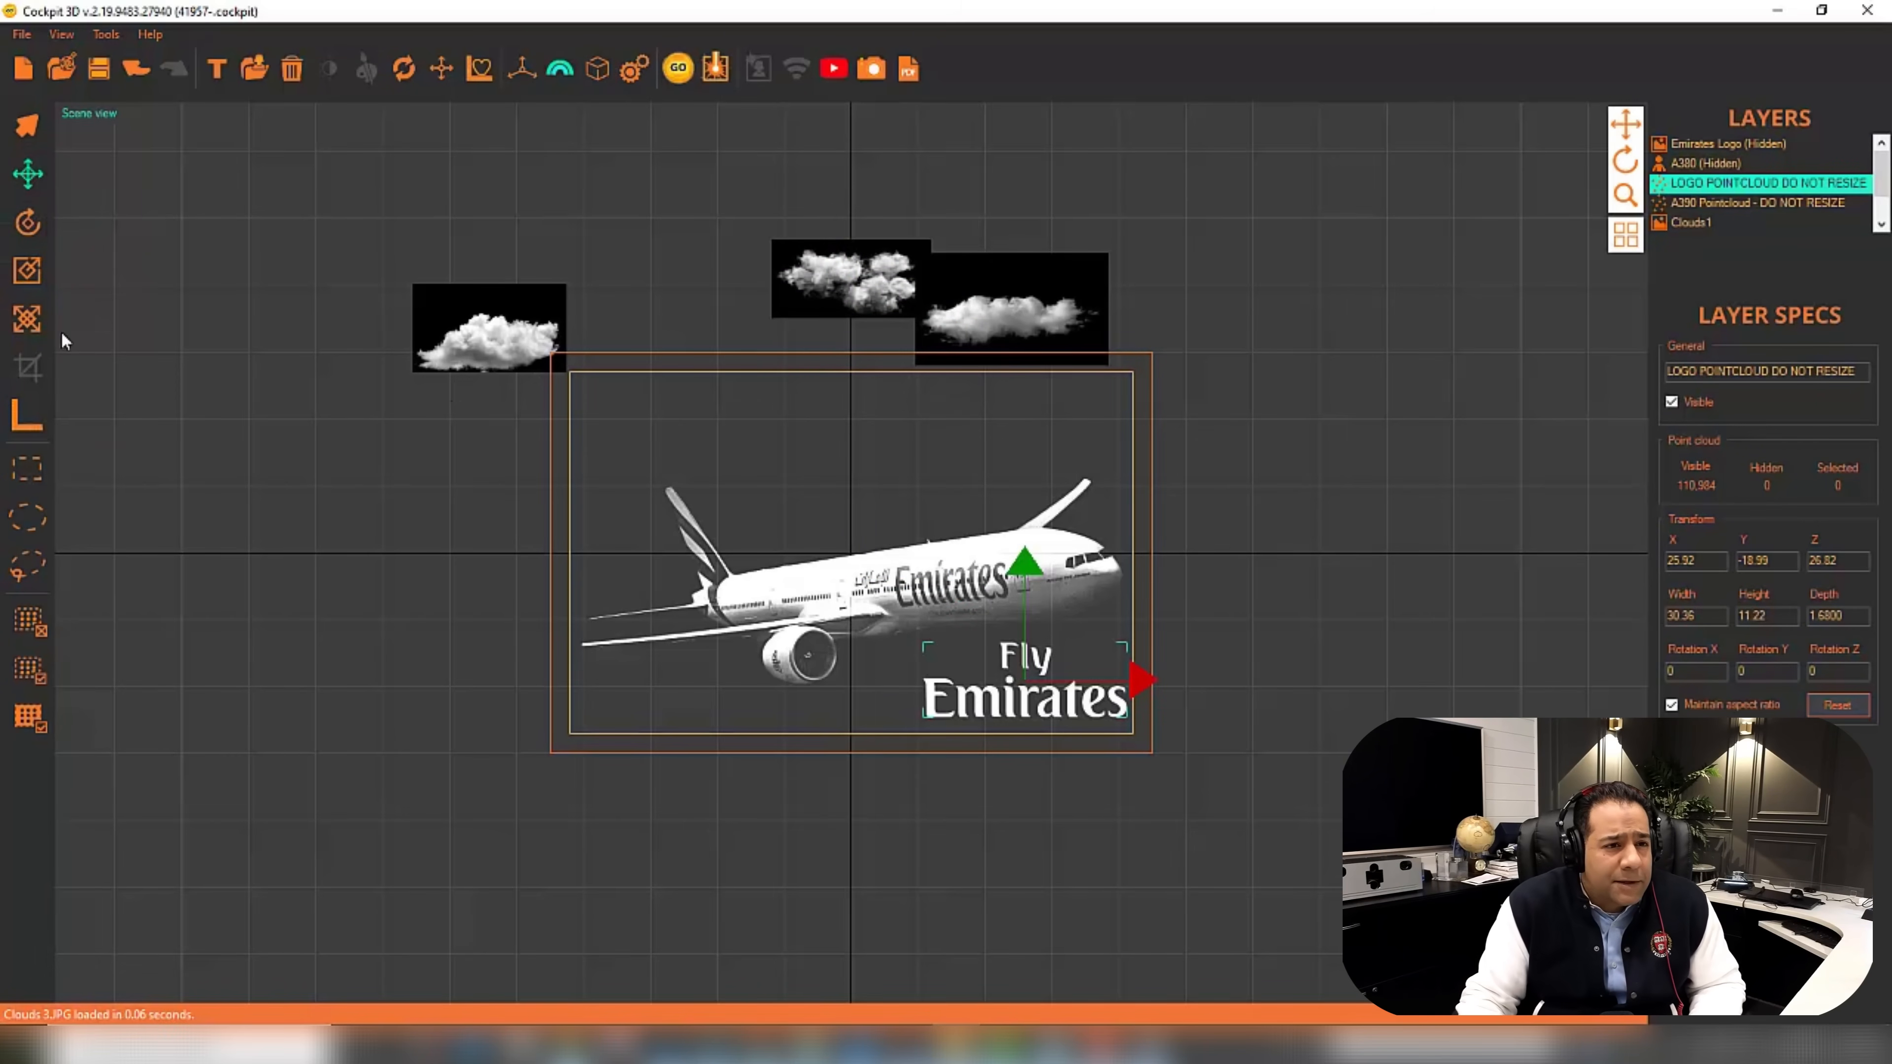
pyautogui.scroll(-2, 1693, 219)
pyautogui.click(1694, 222)
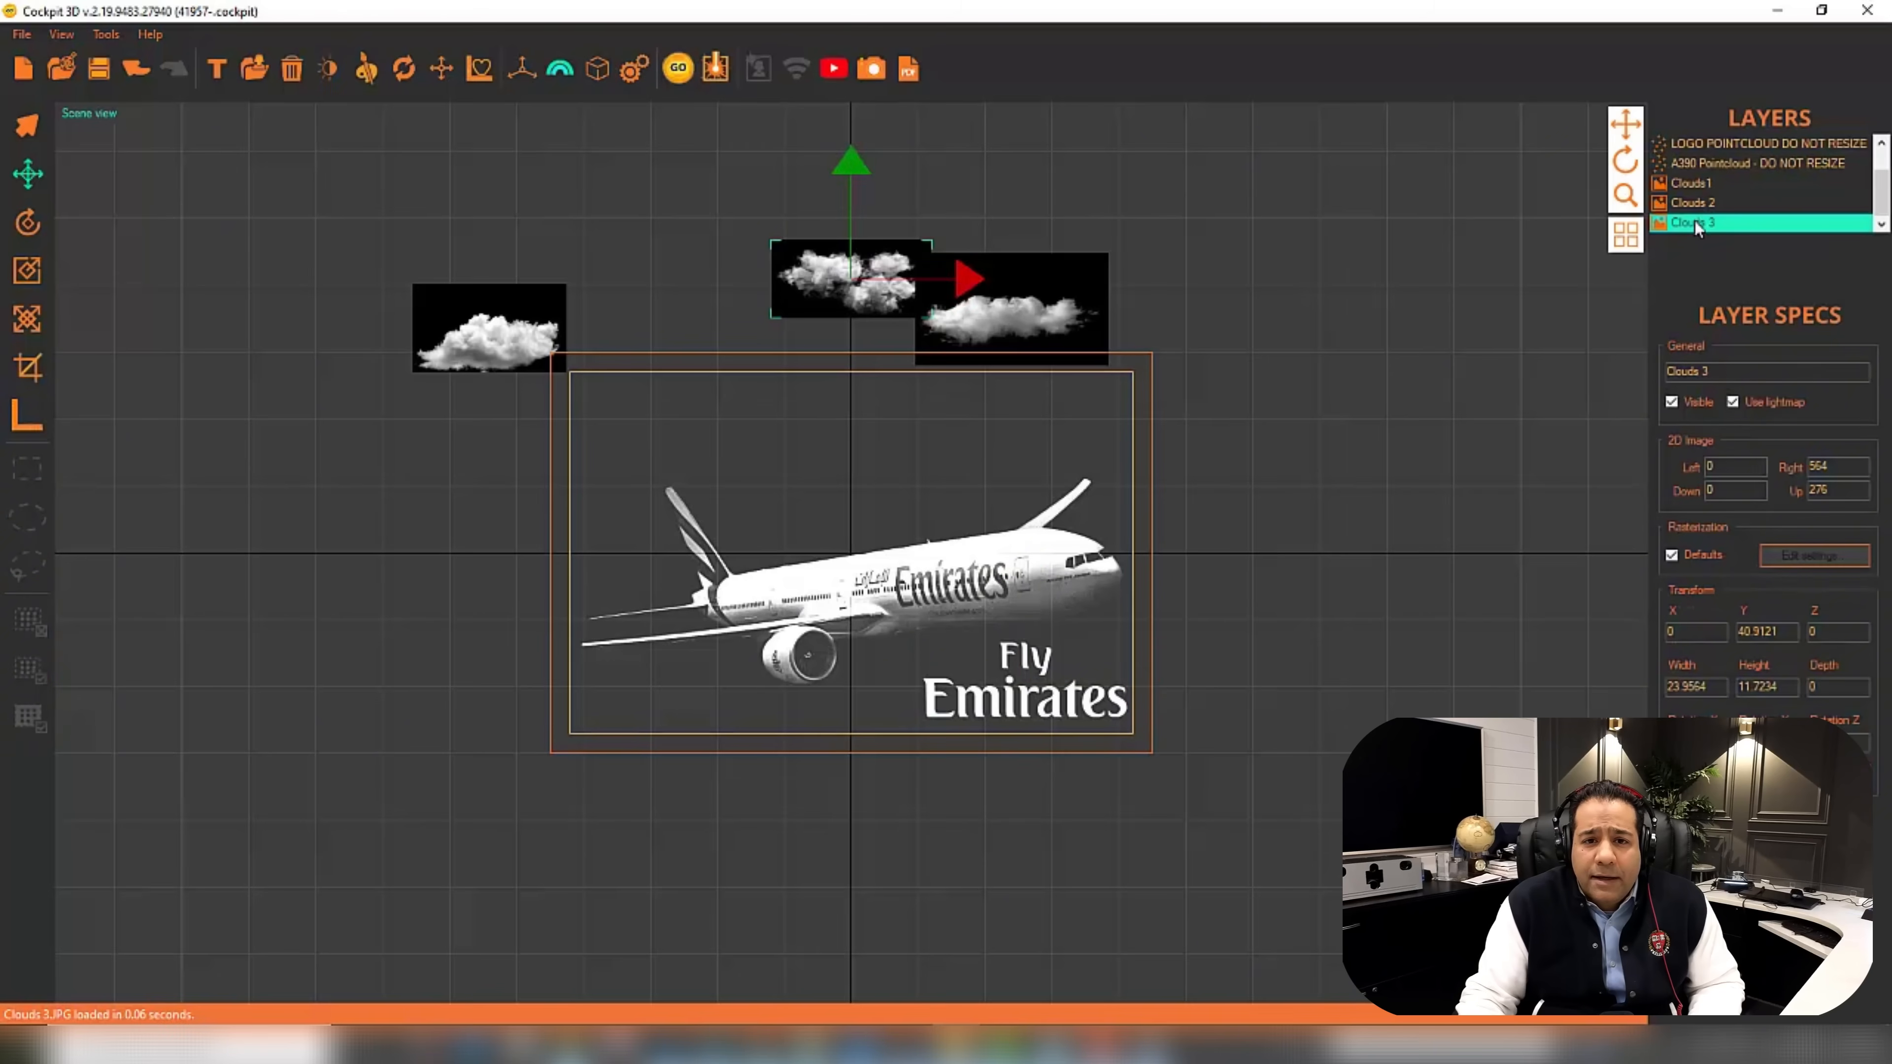
pyautogui.moveTo(851, 279); pyautogui.dragTo(674, 690)
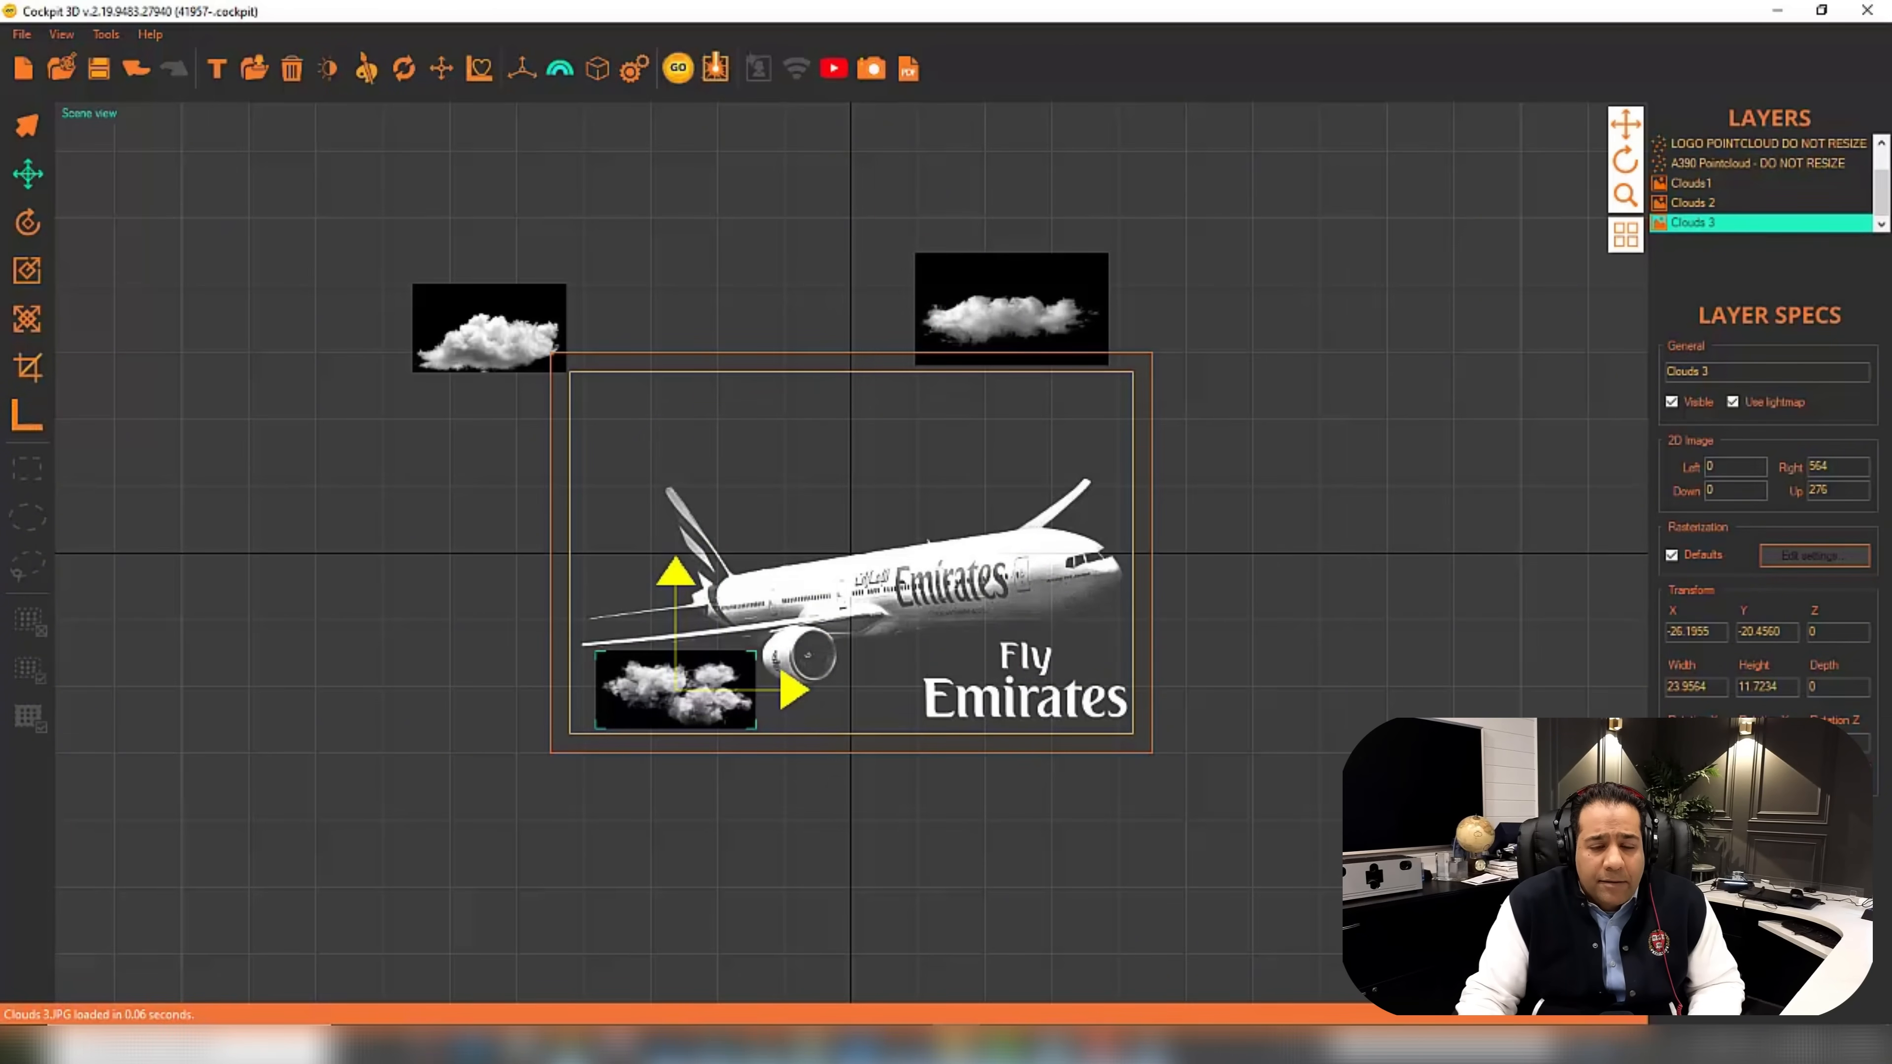
# Move Clouds 2 down to about Y 18.84 inside the template and Clouds1 above the fuselage to about X -9.86, Y 8.83.
pyautogui.click(1680, 212)
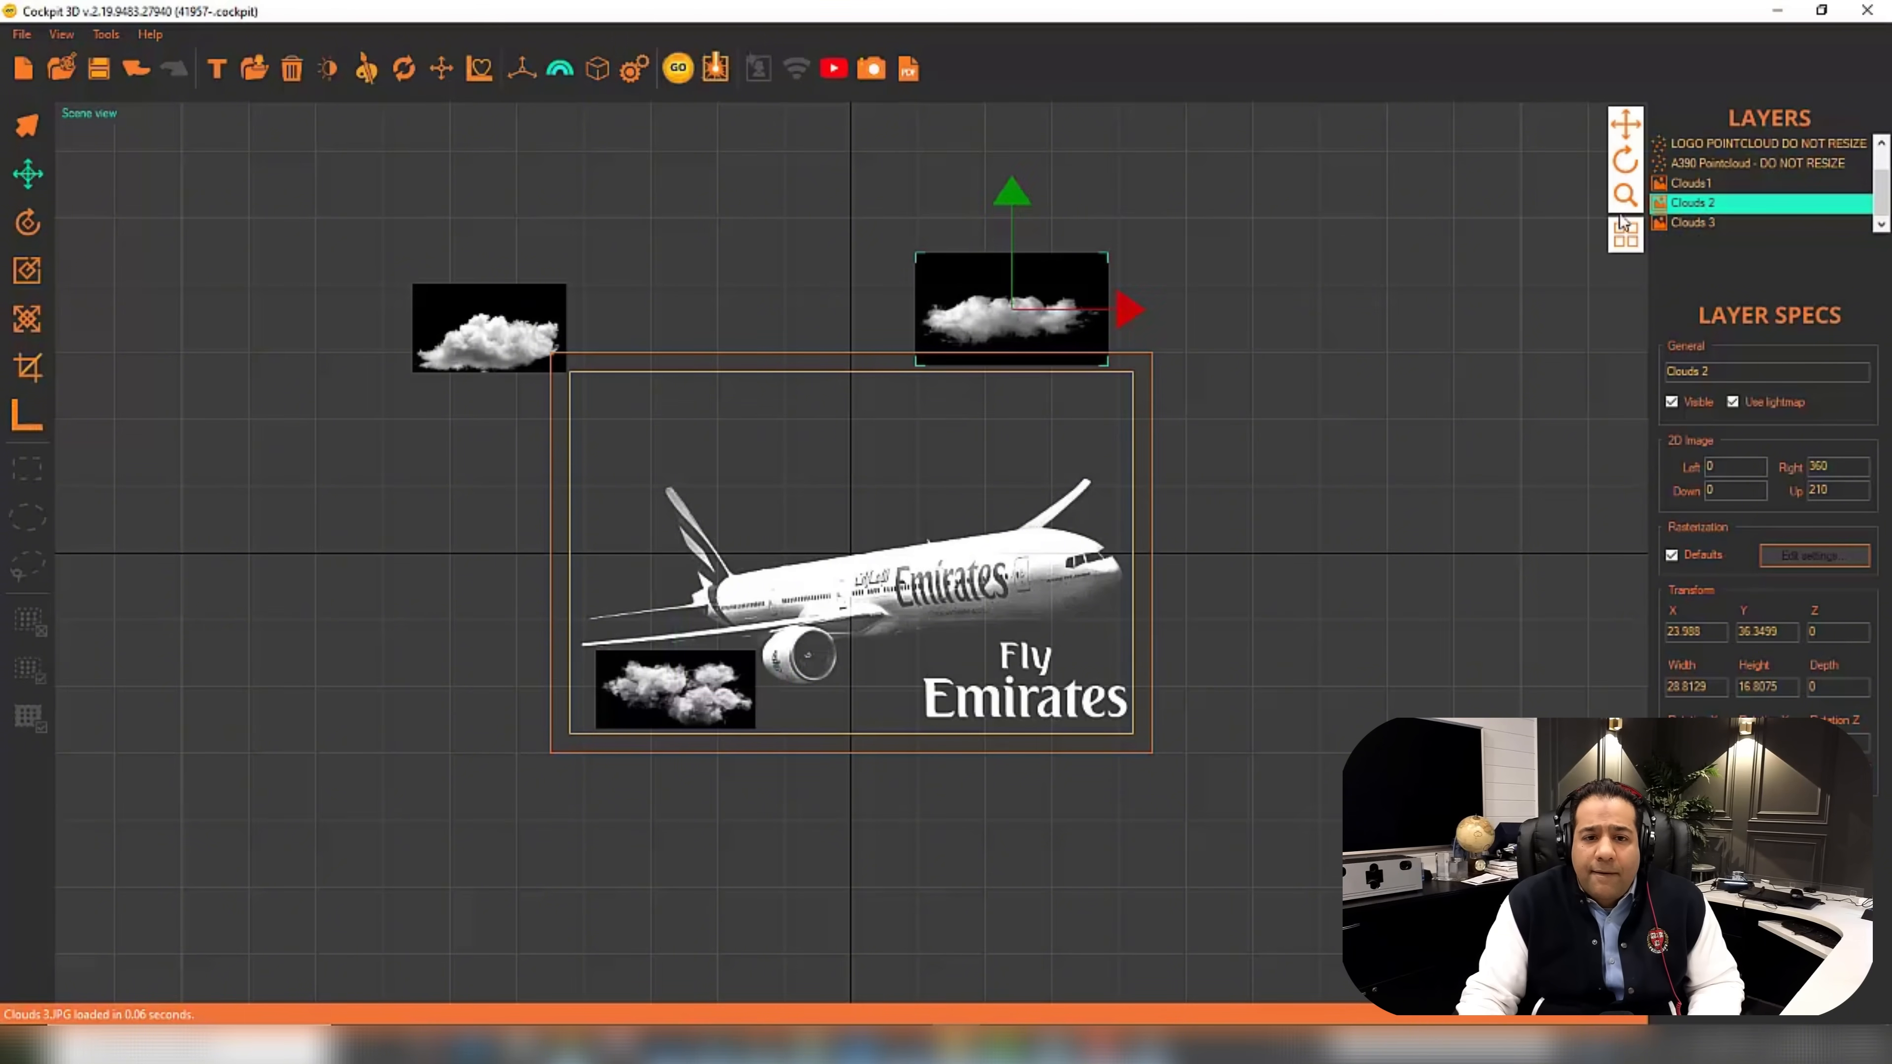
pyautogui.moveTo(1012, 246); pyautogui.dragTo(1013, 362)
pyautogui.click(1716, 205)
pyautogui.moveTo(576, 329); pyautogui.dragTo(770, 329)
pyautogui.moveTo(683, 220); pyautogui.dragTo(684, 312)
pyautogui.moveTo(713, 389); pyautogui.dragTo(785, 492)
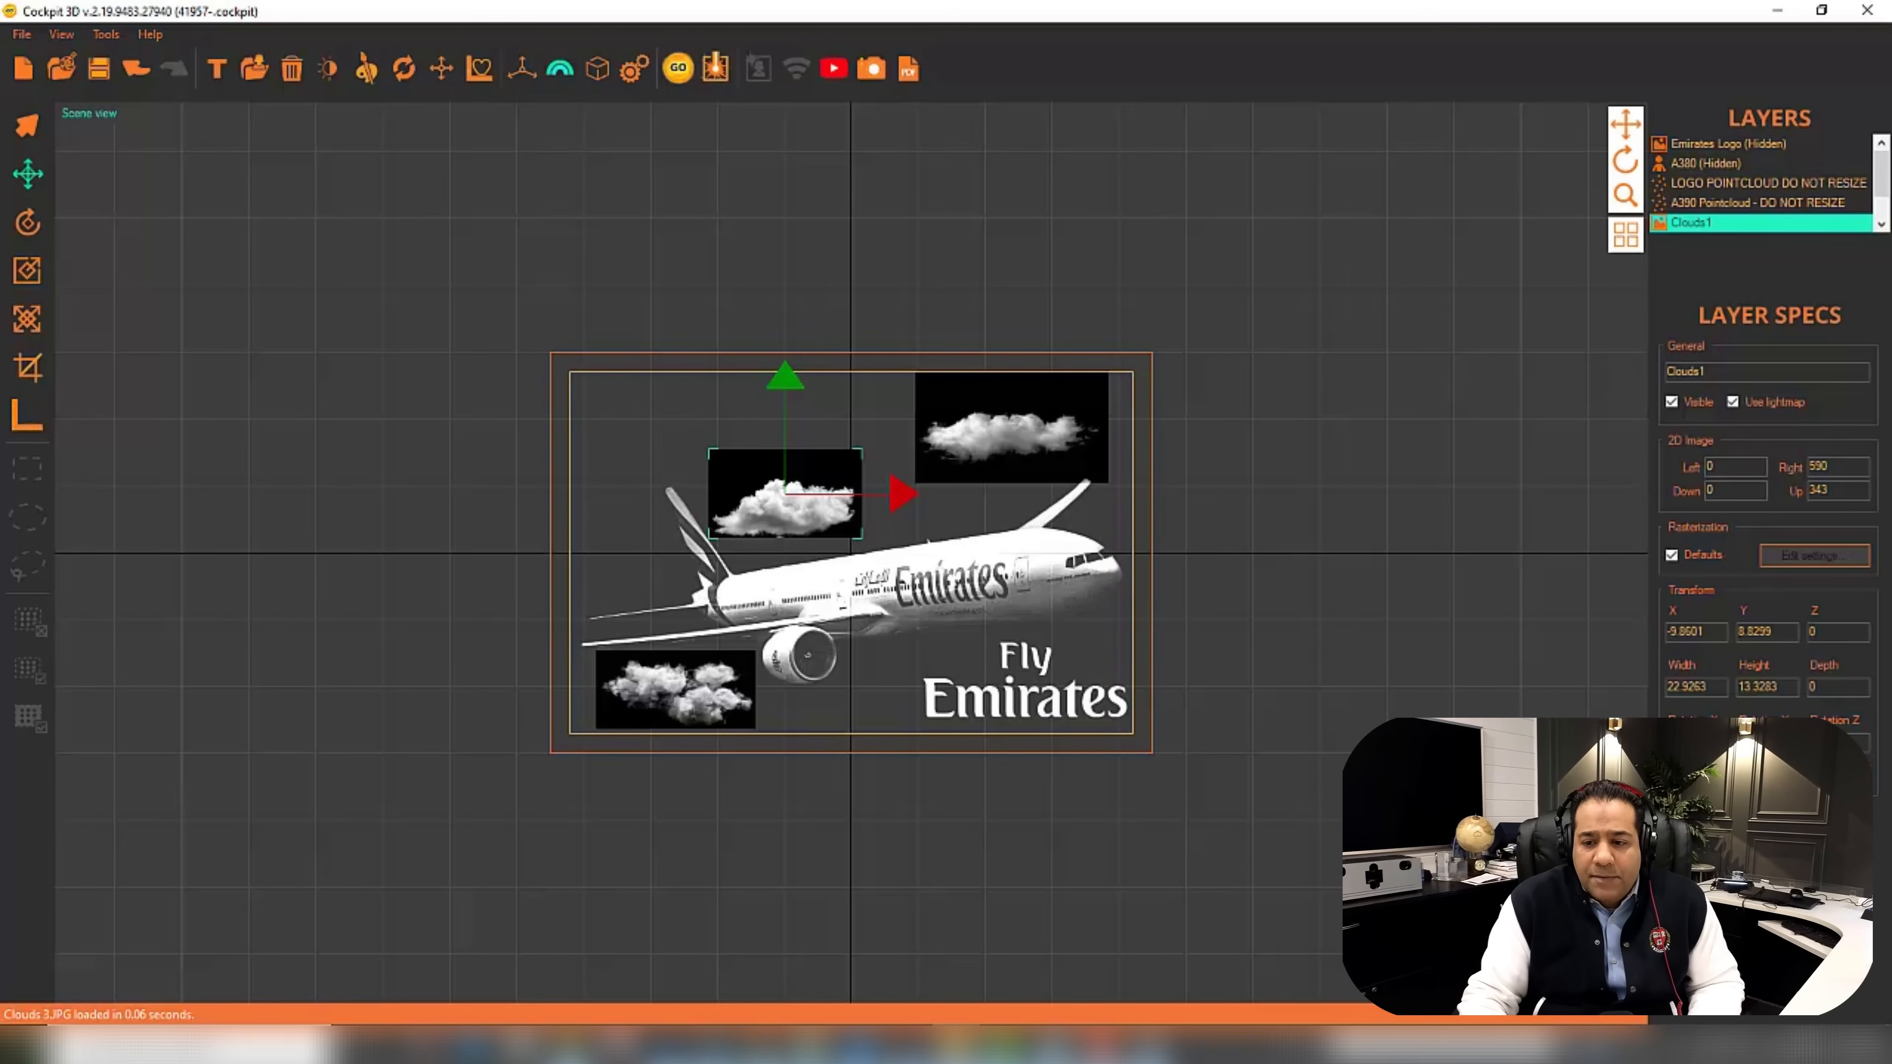
# In the side view, move Clouds1 and Clouds 2 behind the aircraft, with Clouds 2 at about Z -14.42.
pyautogui.press('3')
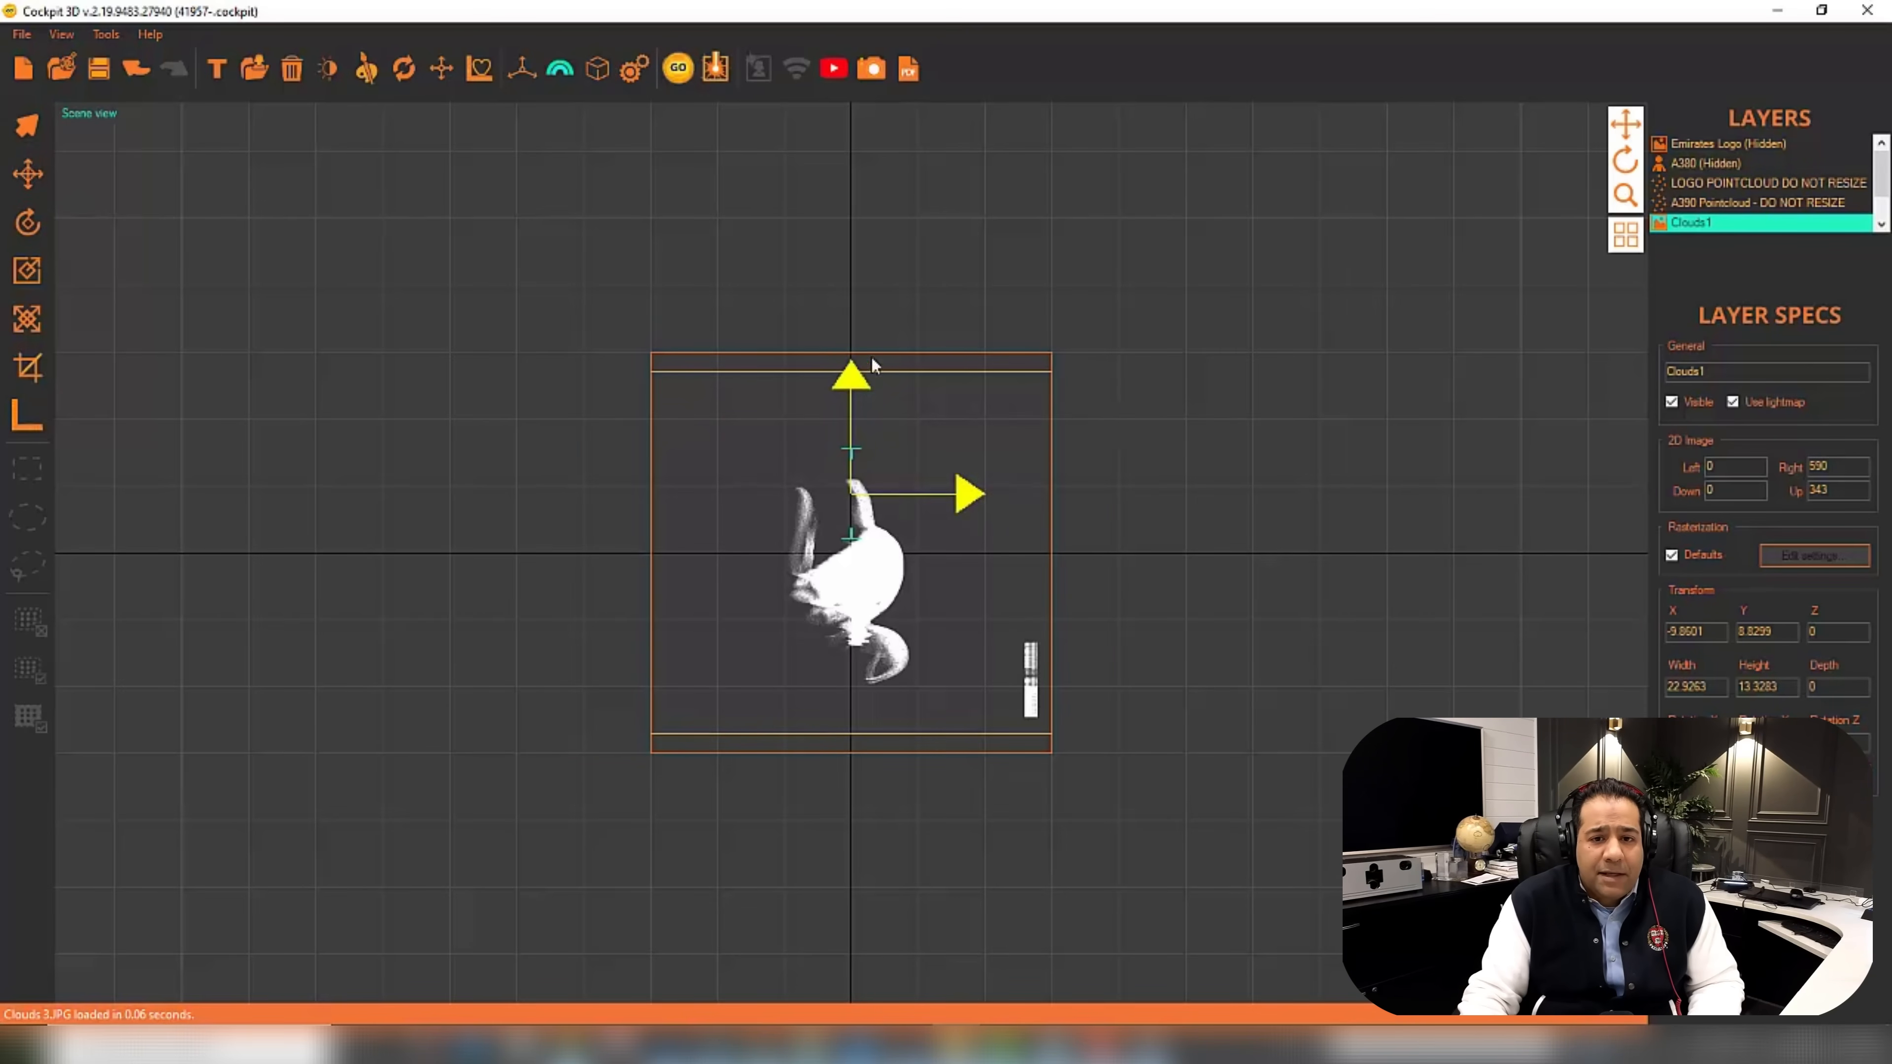
pyautogui.moveTo(940, 497); pyautogui.dragTo(864, 498)
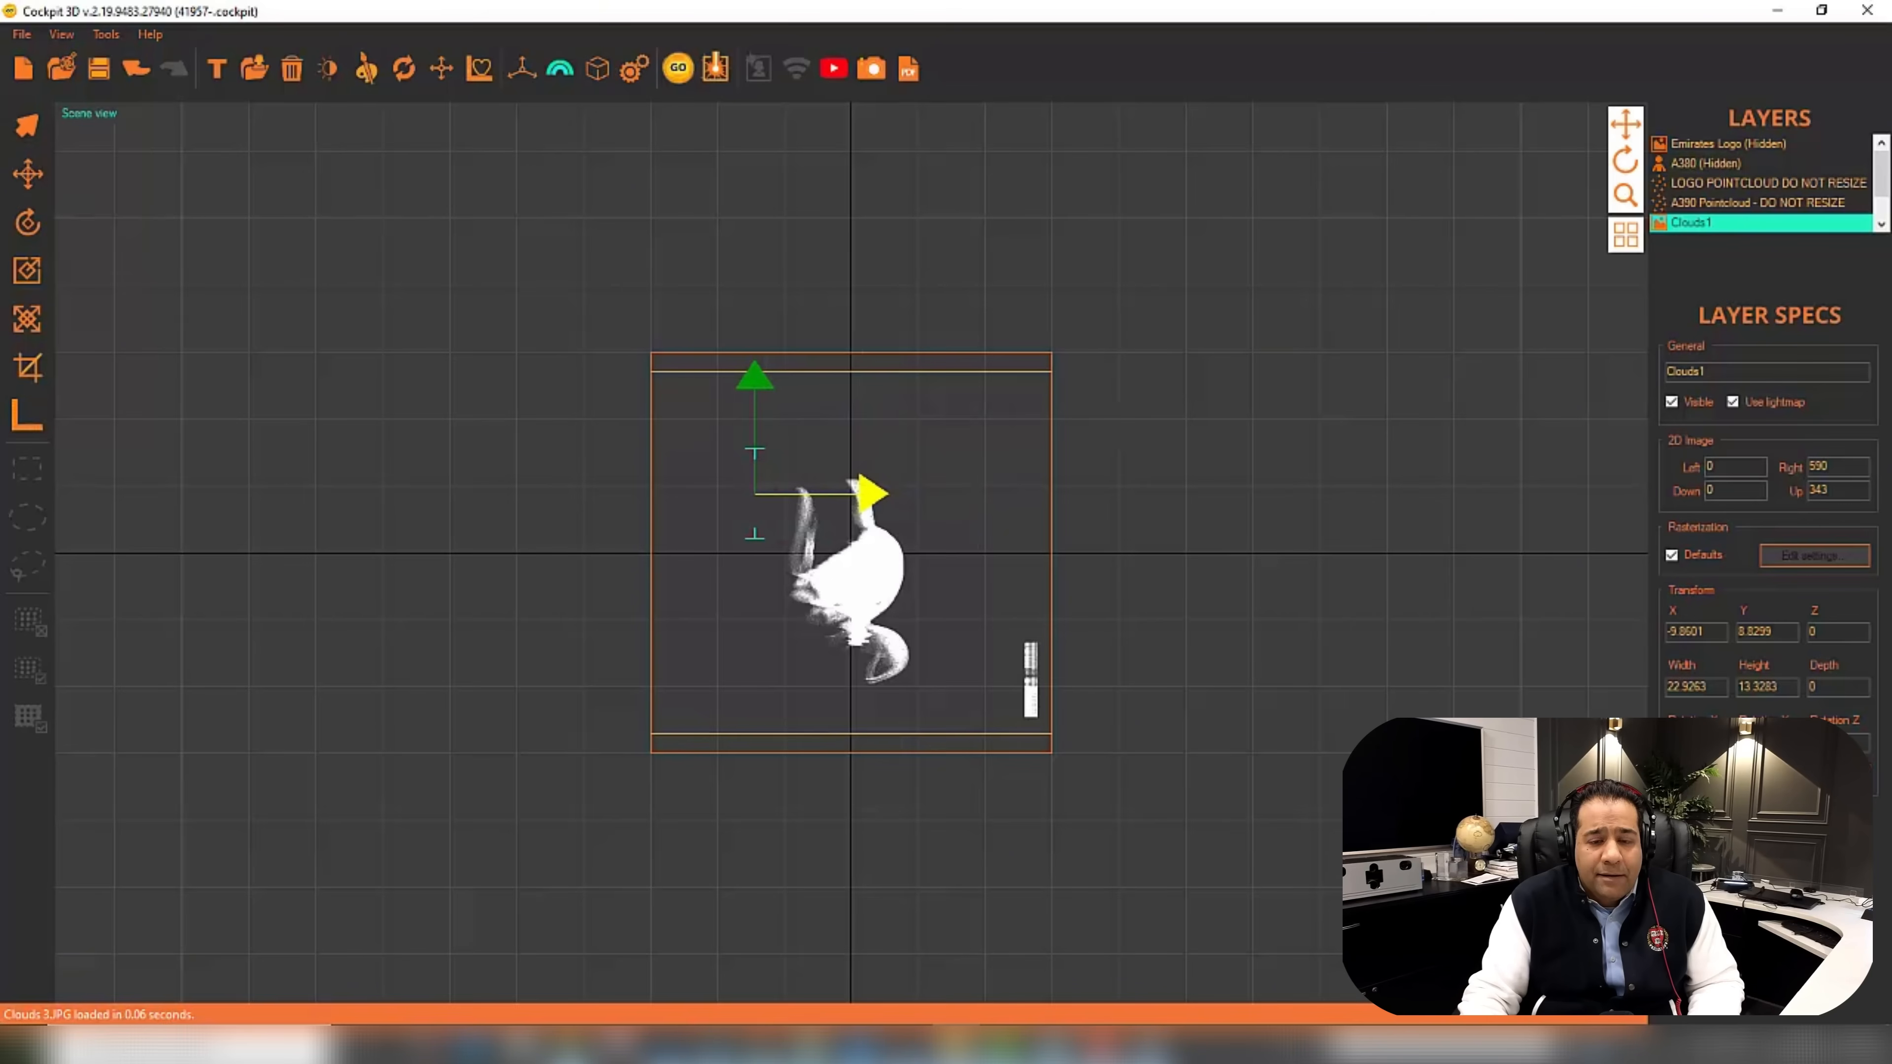
pyautogui.scroll(-1, 1742, 160)
pyautogui.click(1698, 203)
pyautogui.moveTo(966, 426); pyautogui.dragTo(870, 427)
# Move Clouds 3 forward in front of the aircraft to about Z 15.01, and return to the front view.
pyautogui.scroll(-1, 1883, 139)
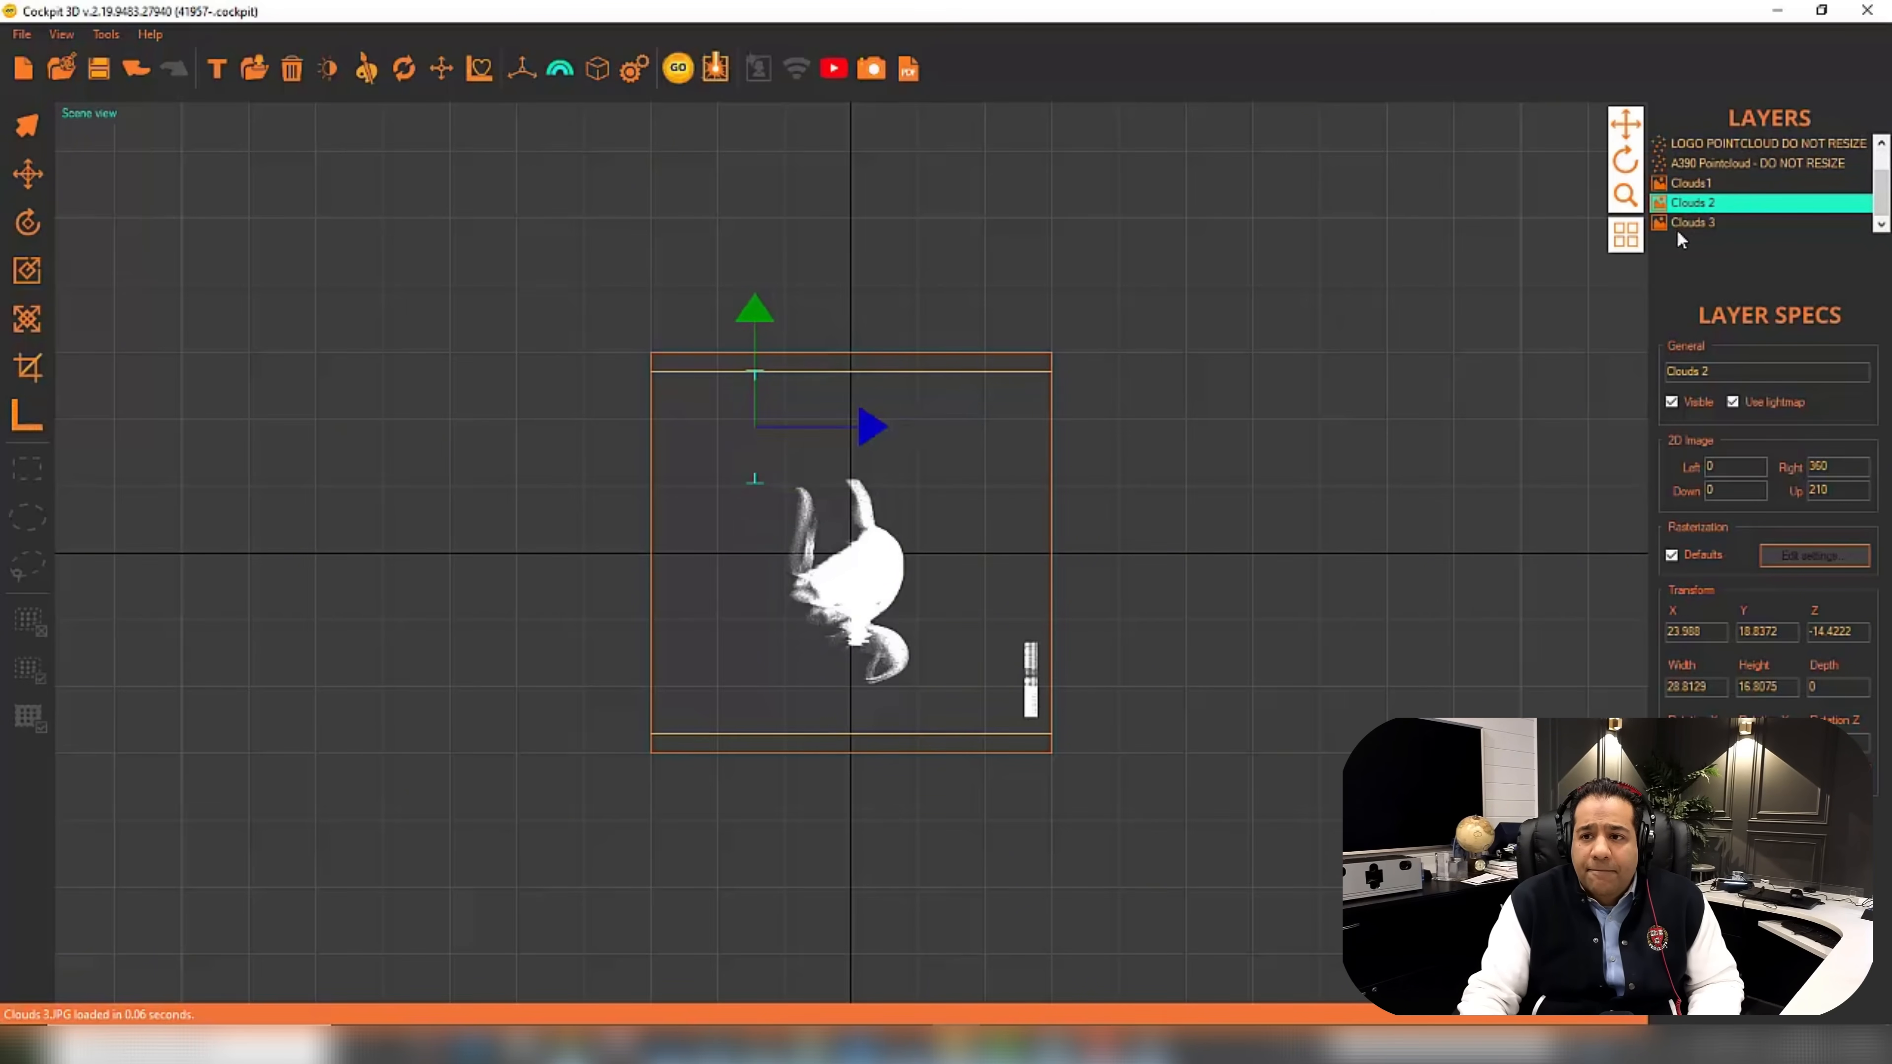
pyautogui.click(1692, 223)
pyautogui.moveTo(950, 689); pyautogui.dragTo(1047, 689)
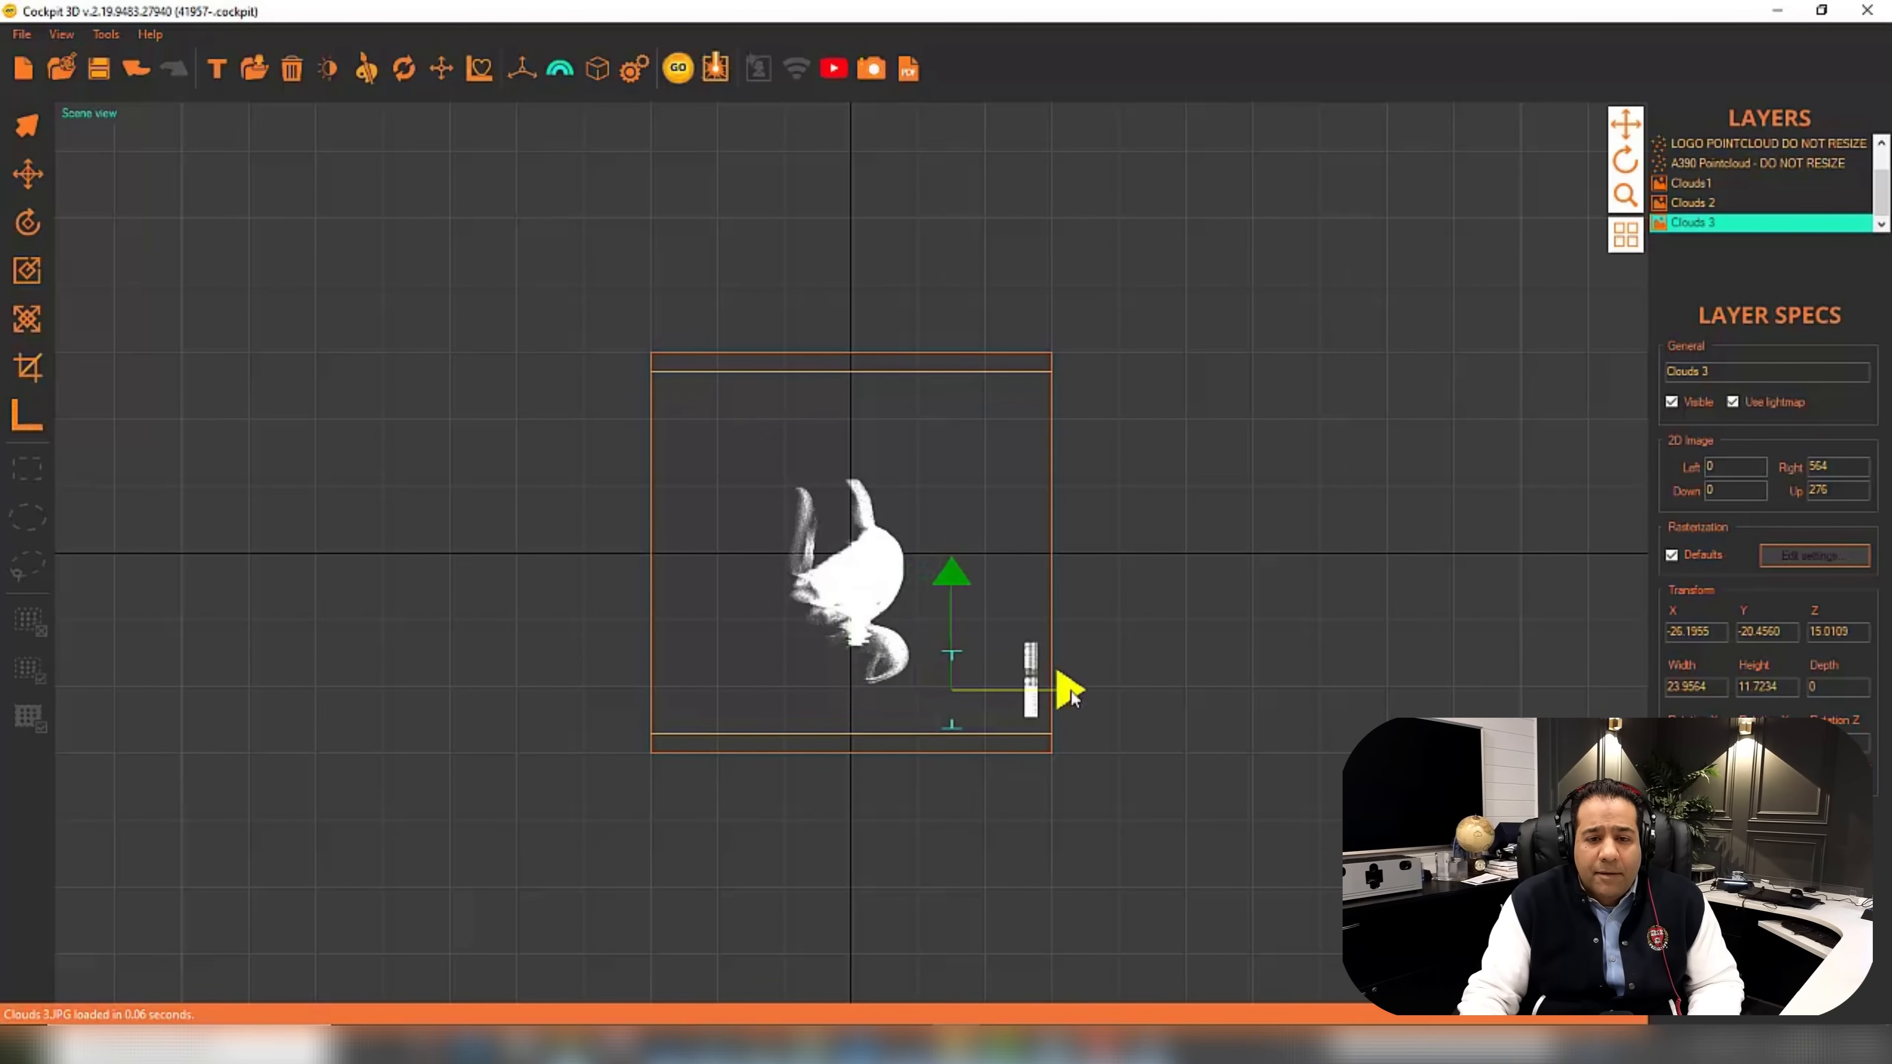
pyautogui.press('f')
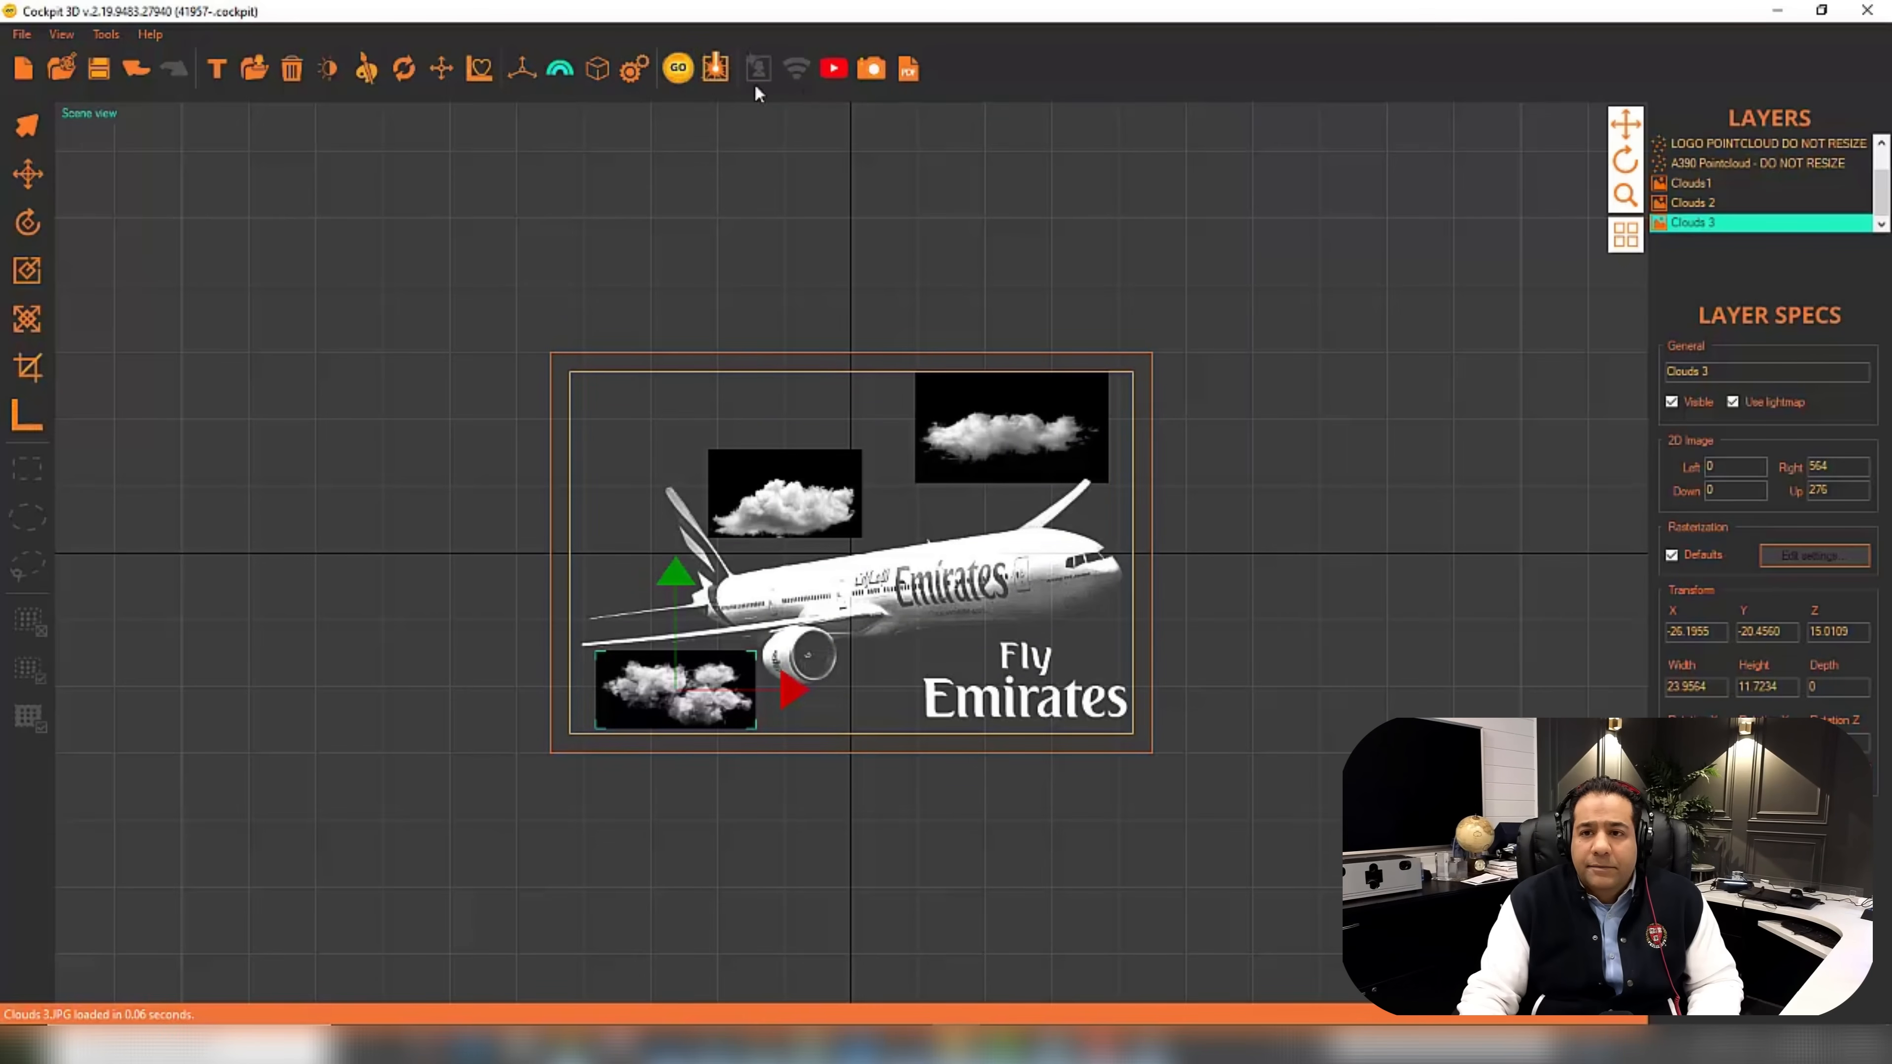
# Generate the point cloud preview of the whole scene and rotate it to inspect the clouds' depth placement.
pyautogui.click(679, 71)
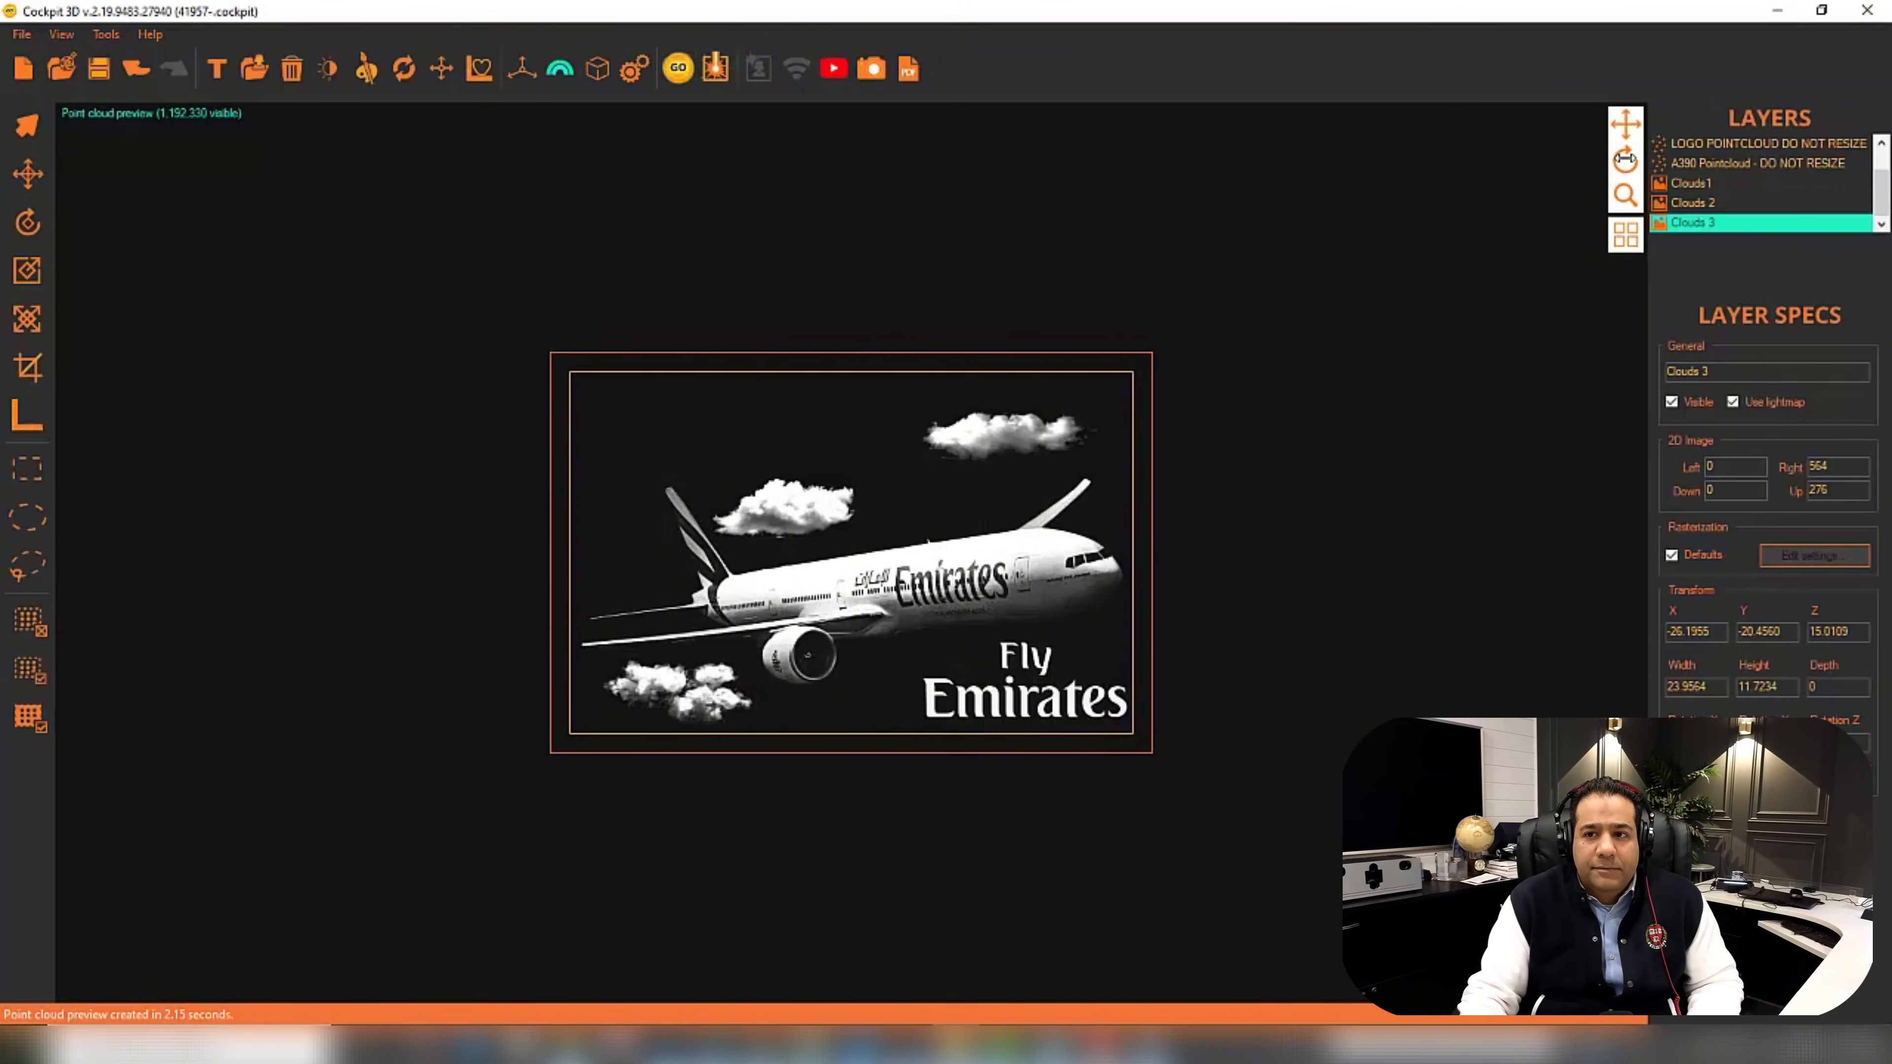
pyautogui.moveTo(1625, 158)
pyautogui.mouseDown()
pyautogui.moveTo(1659, 181)
pyautogui.moveTo(1669, 164)
pyautogui.moveTo(1573, 181)
pyautogui.moveTo(1535, 158)
pyautogui.moveTo(1641, 183)
pyautogui.mouseUp()
pyautogui.moveTo(797, 447); pyautogui.dragTo(947, 447)
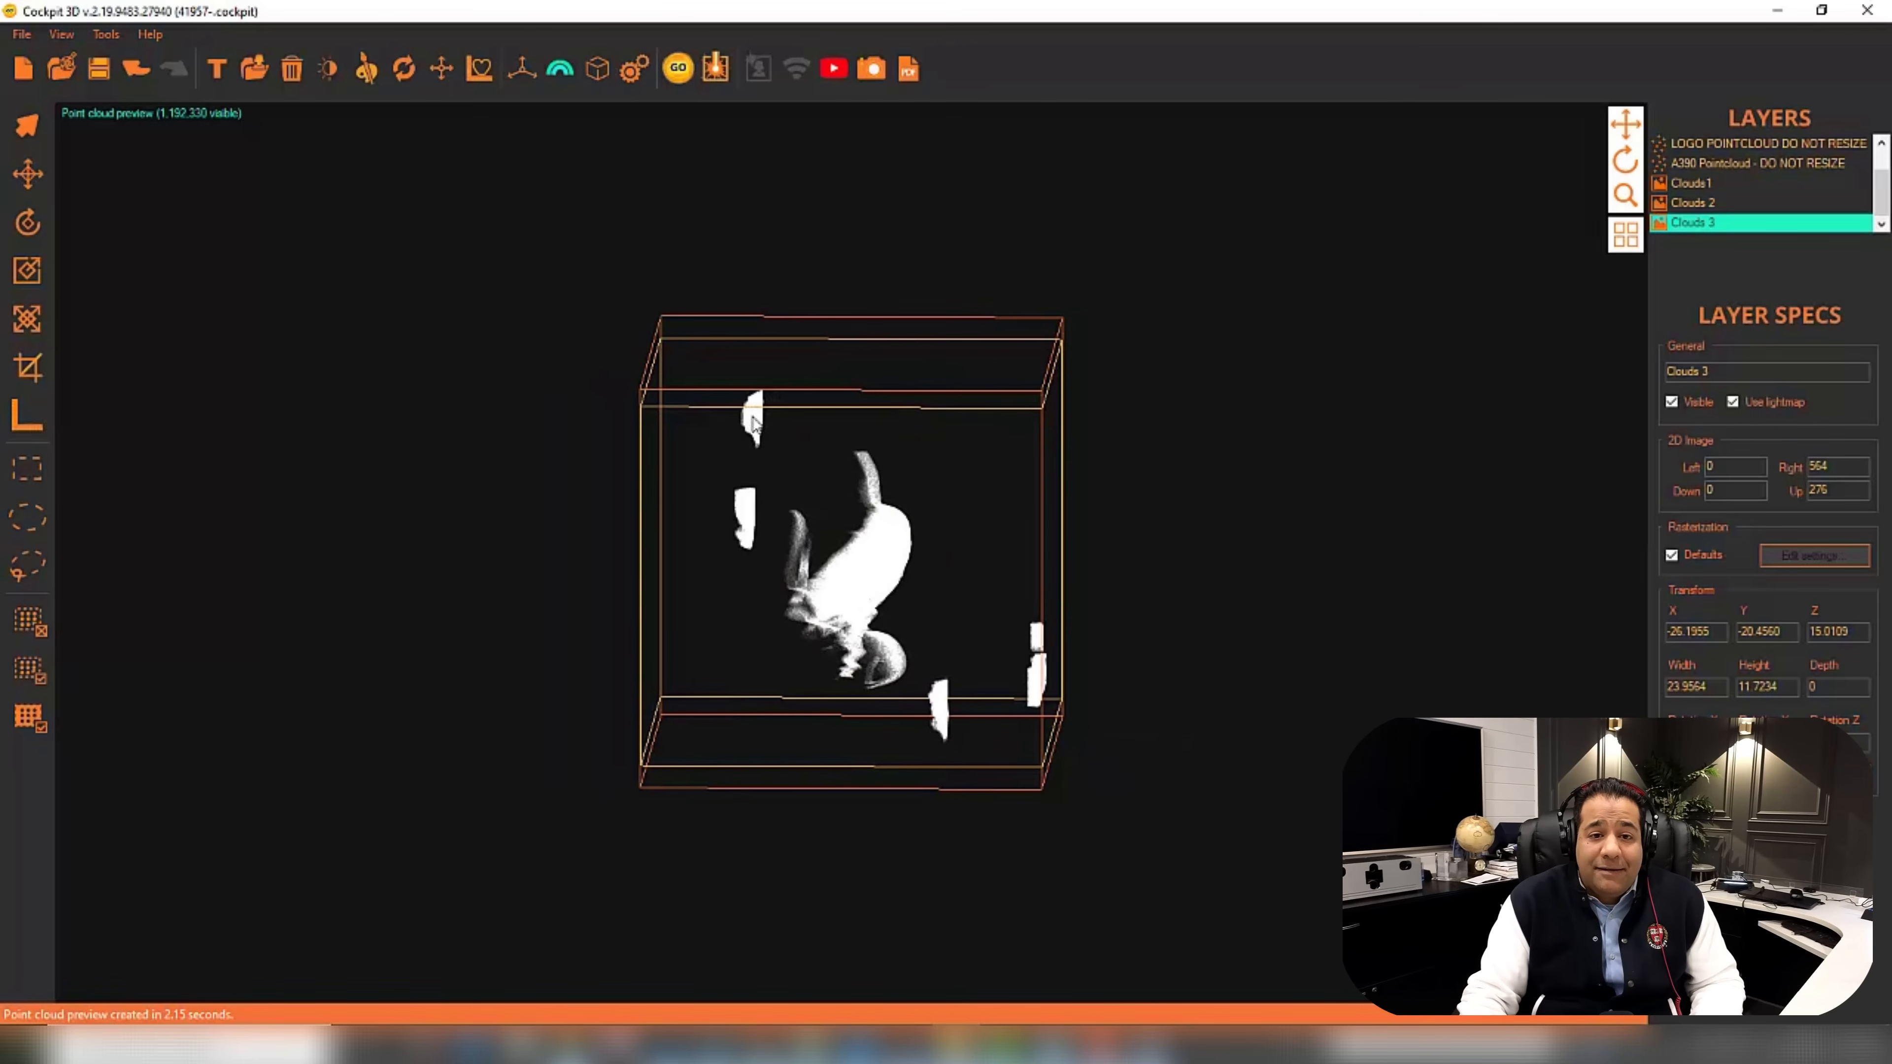
pyautogui.moveTo(1628, 161); pyautogui.dragTo(1541, 170)
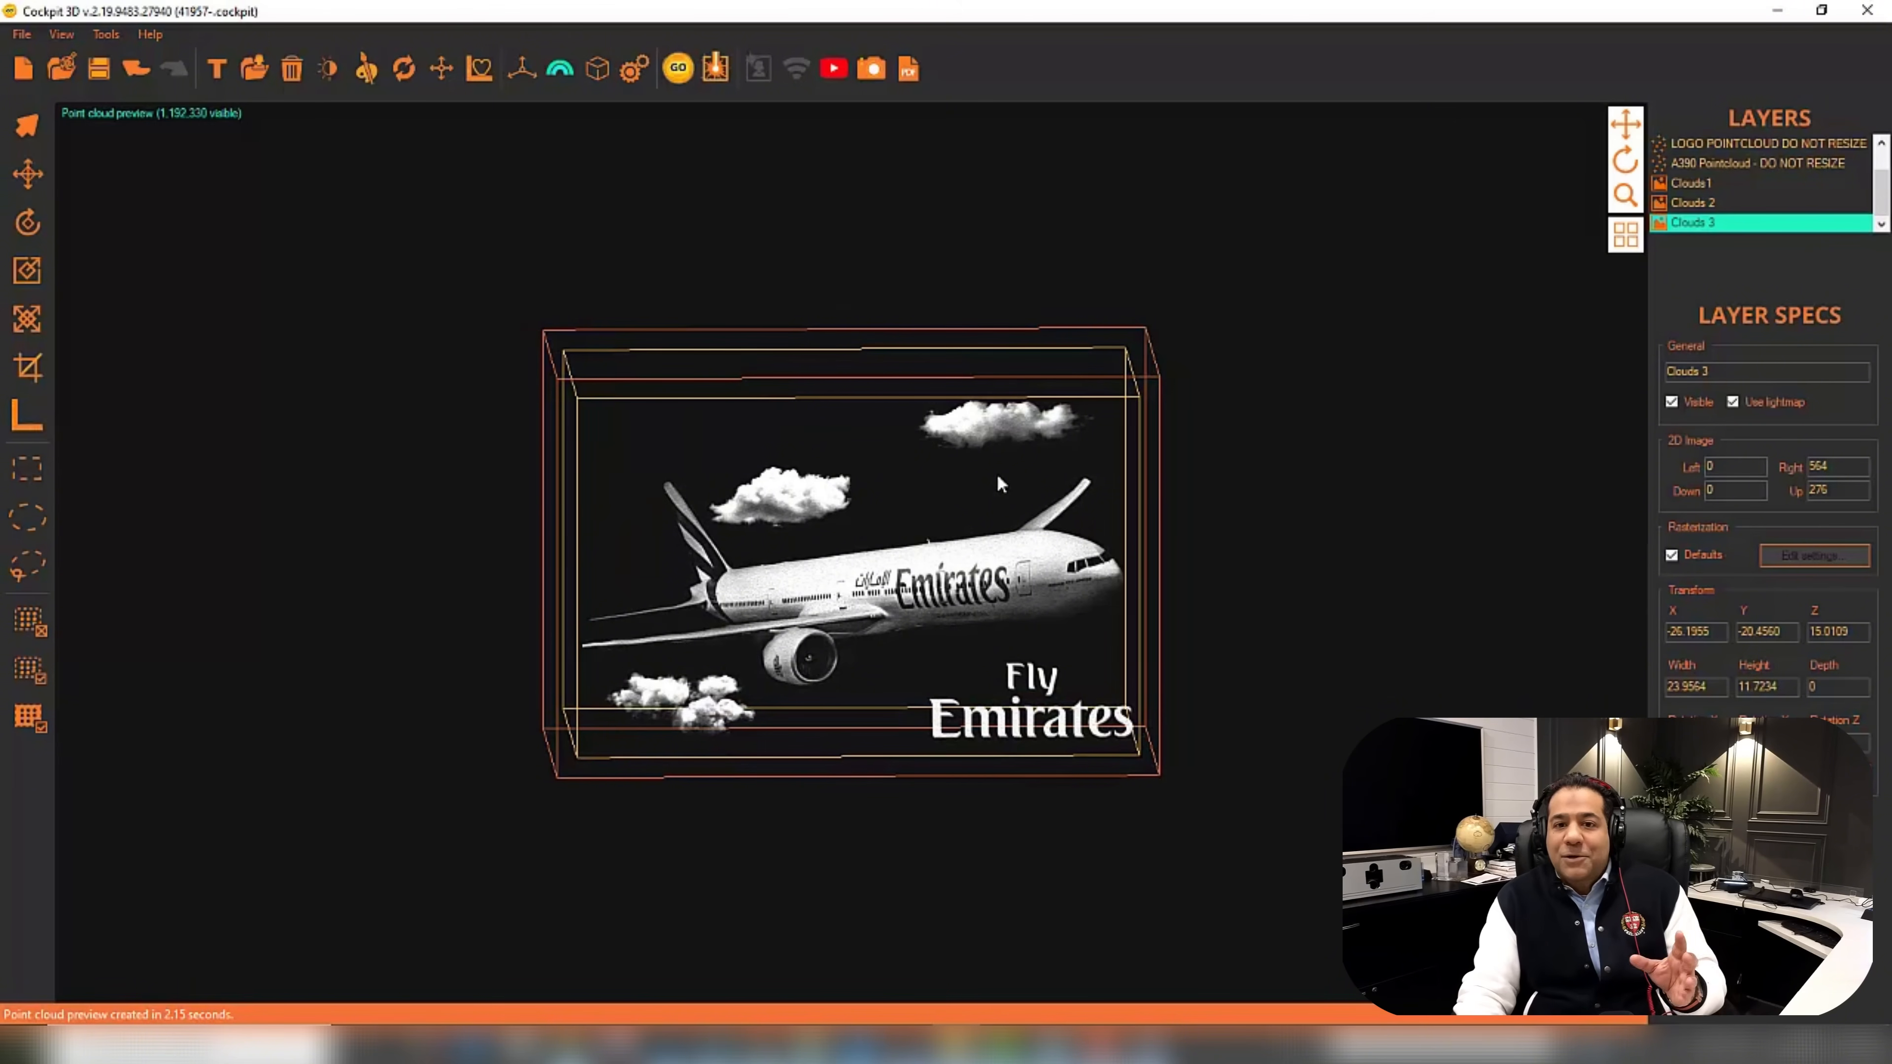
# Modify the 90 × 60 × 60 rectangle template to give its edges a bevel.
pyautogui.moveTo(1625, 161); pyautogui.dragTo(1625, 138)
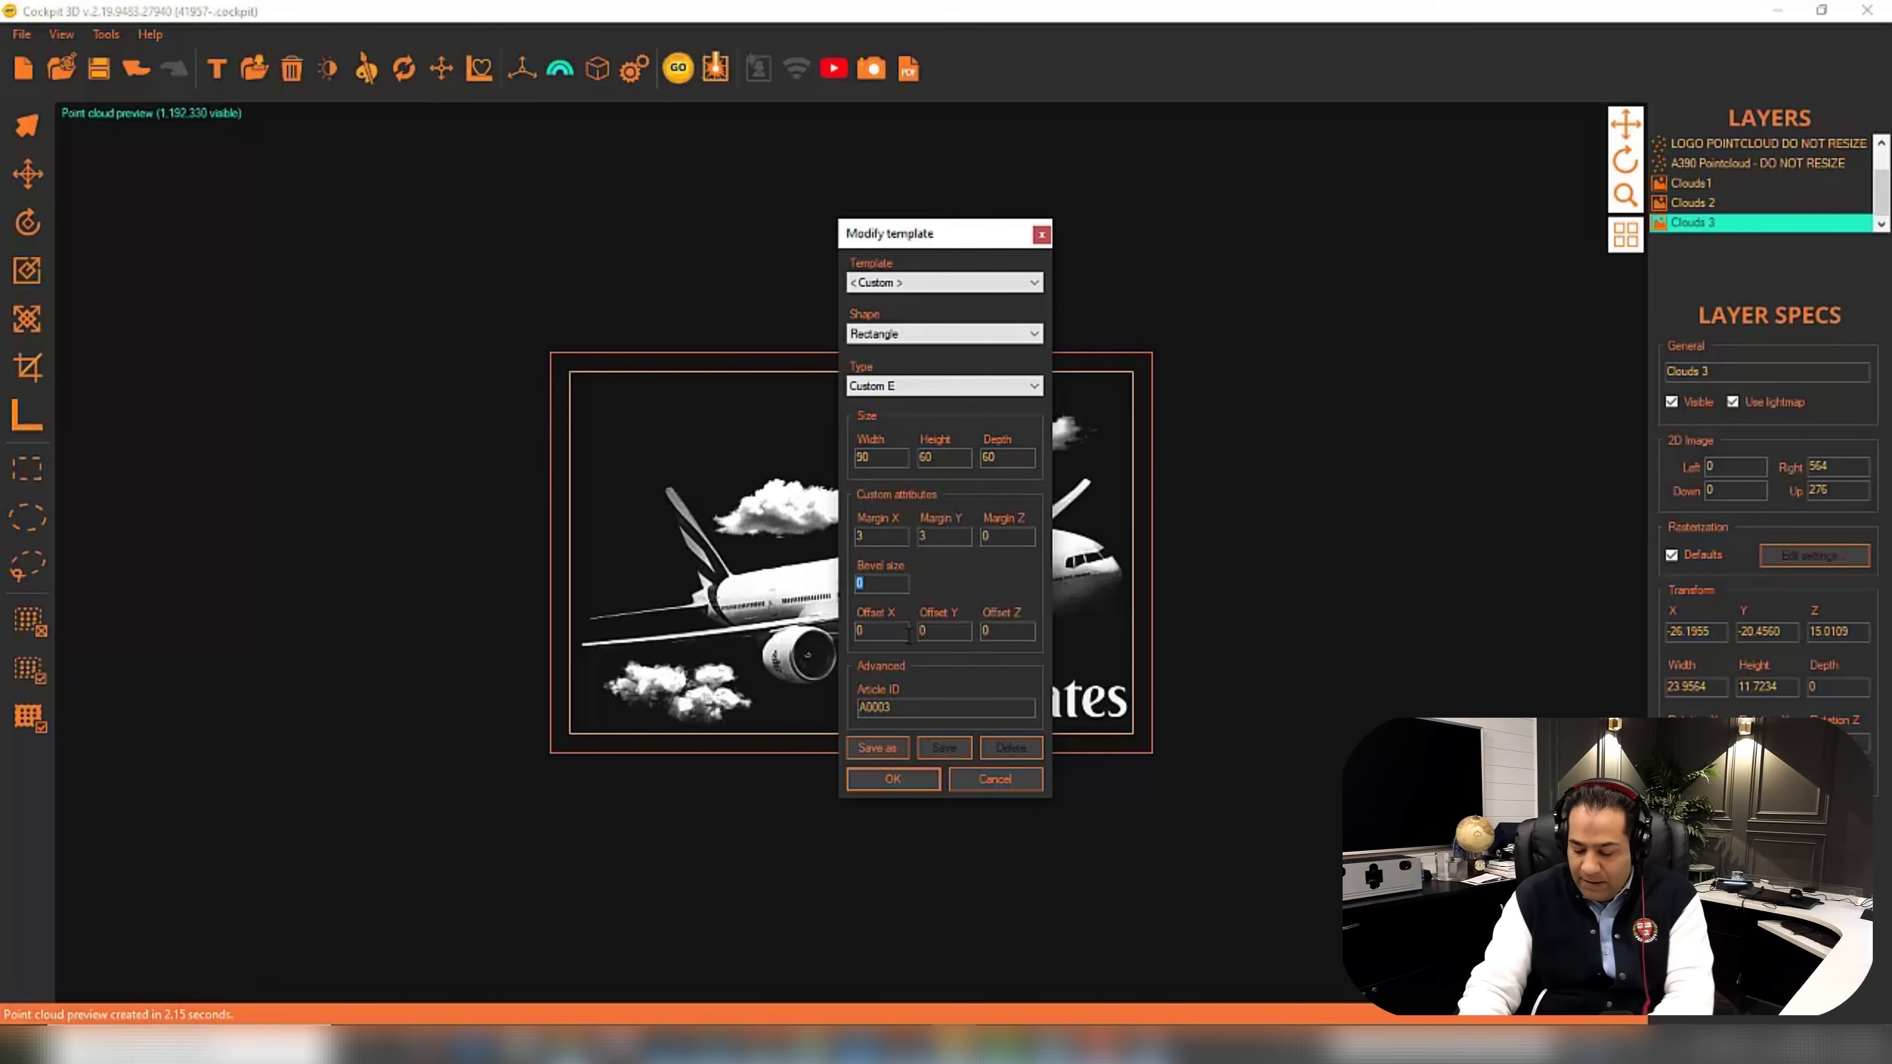
pyautogui.click(898, 779)
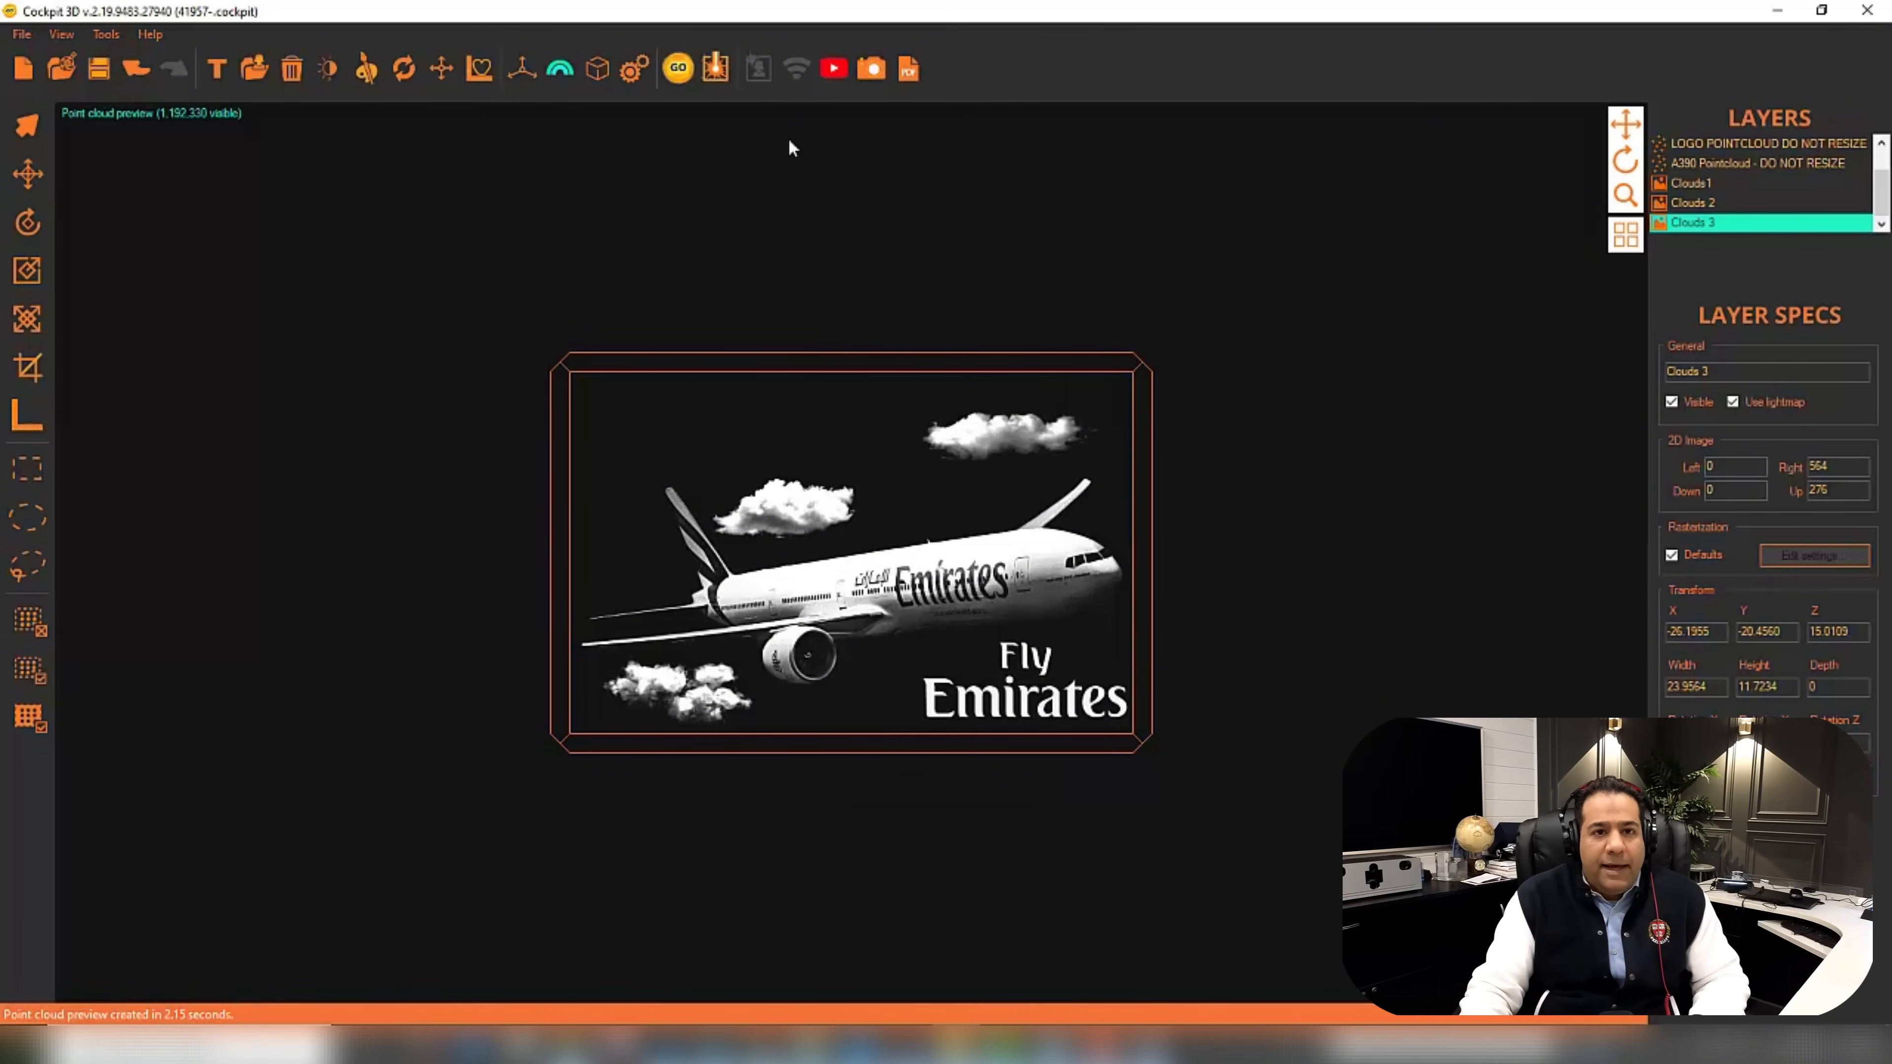
# Save a screenshot of the point cloud preview with 5 px line thickness as a PNG in Downloads, and view the saved image.
pyautogui.click(867, 72)
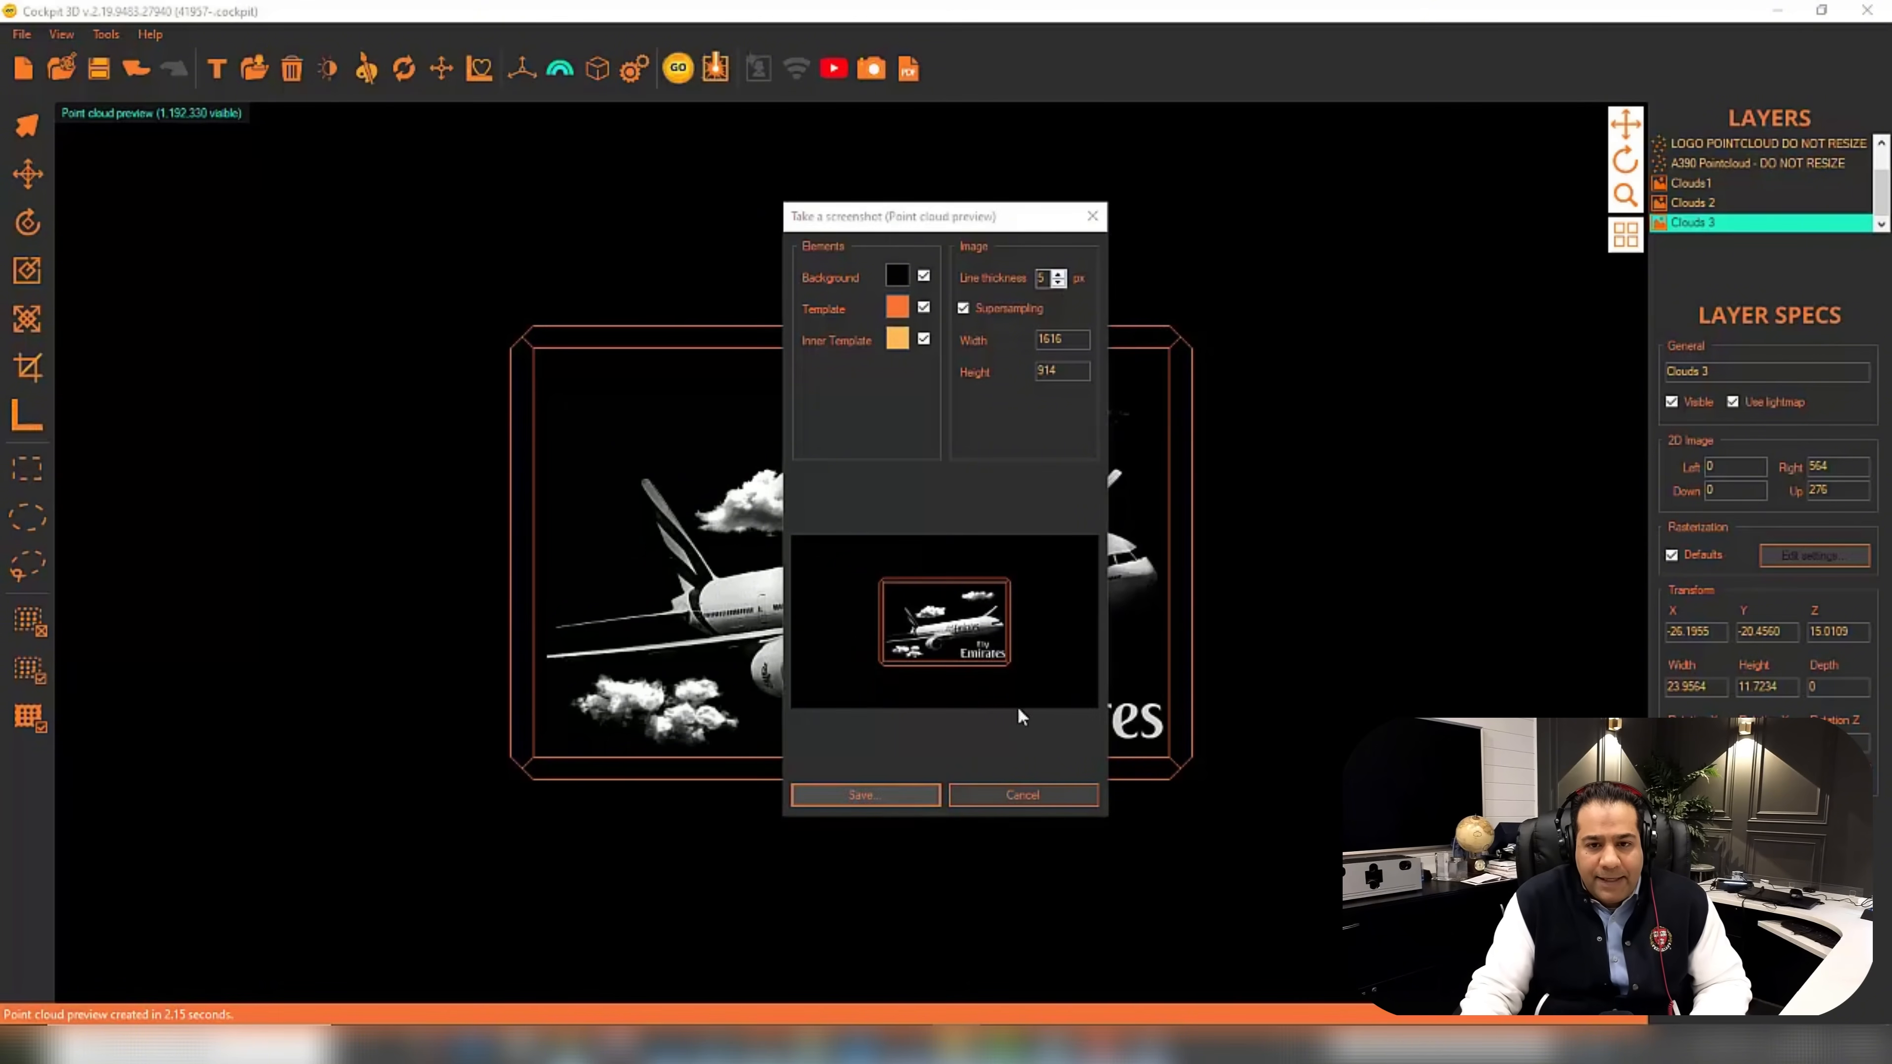
pyautogui.click(864, 794)
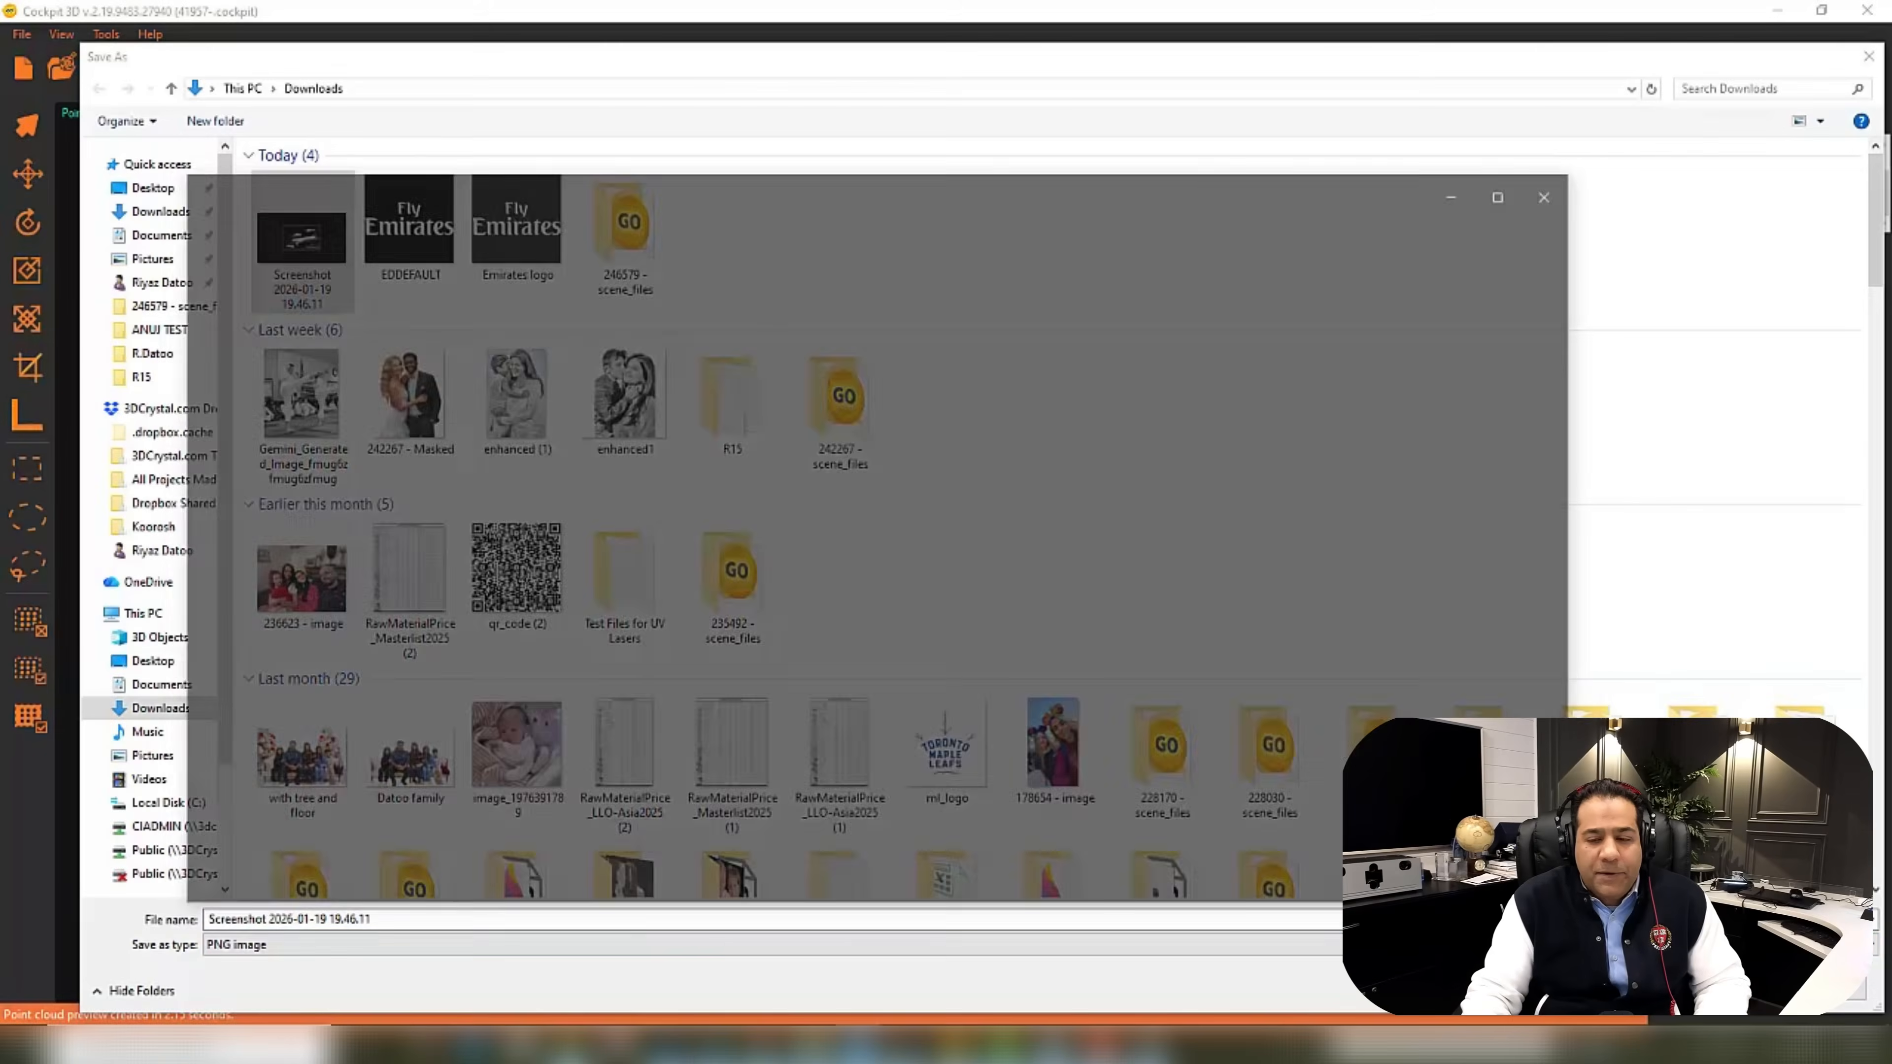
pyautogui.scroll(2, 1005, 687)
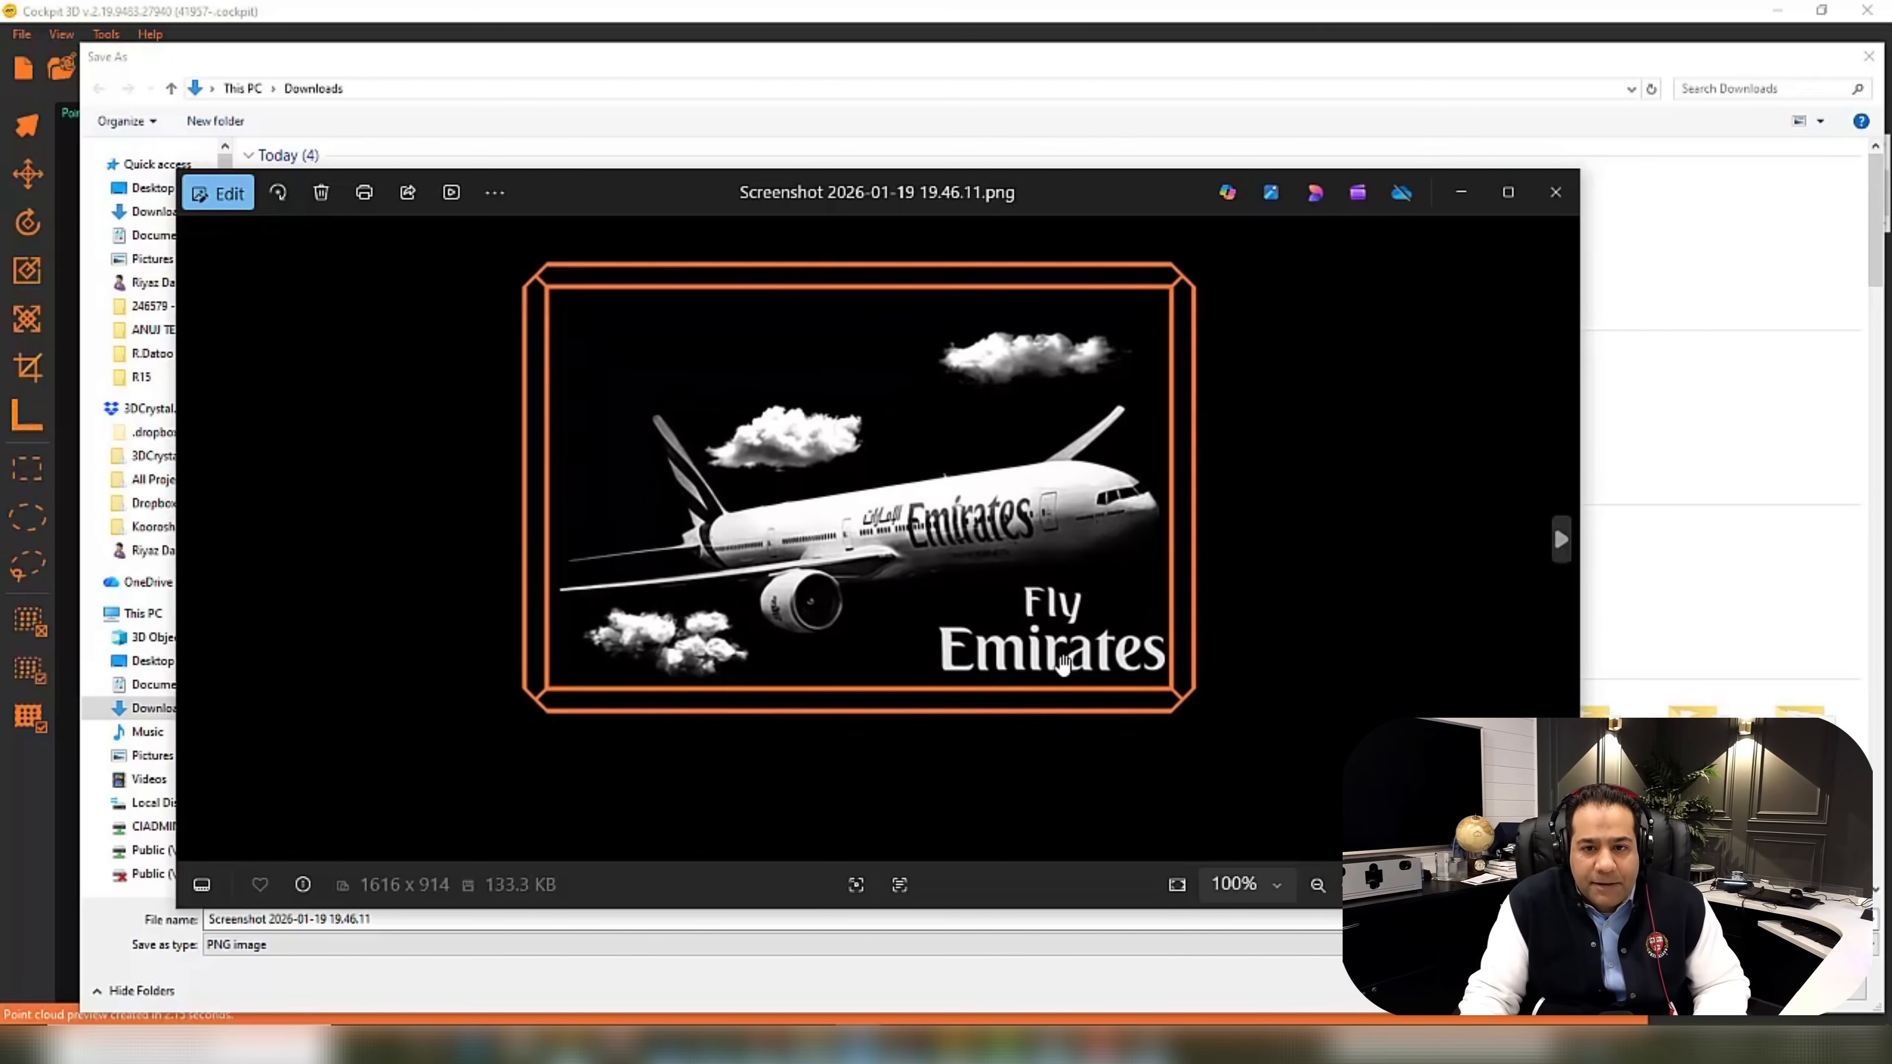
pyautogui.scroll(-1, 1554, 522)
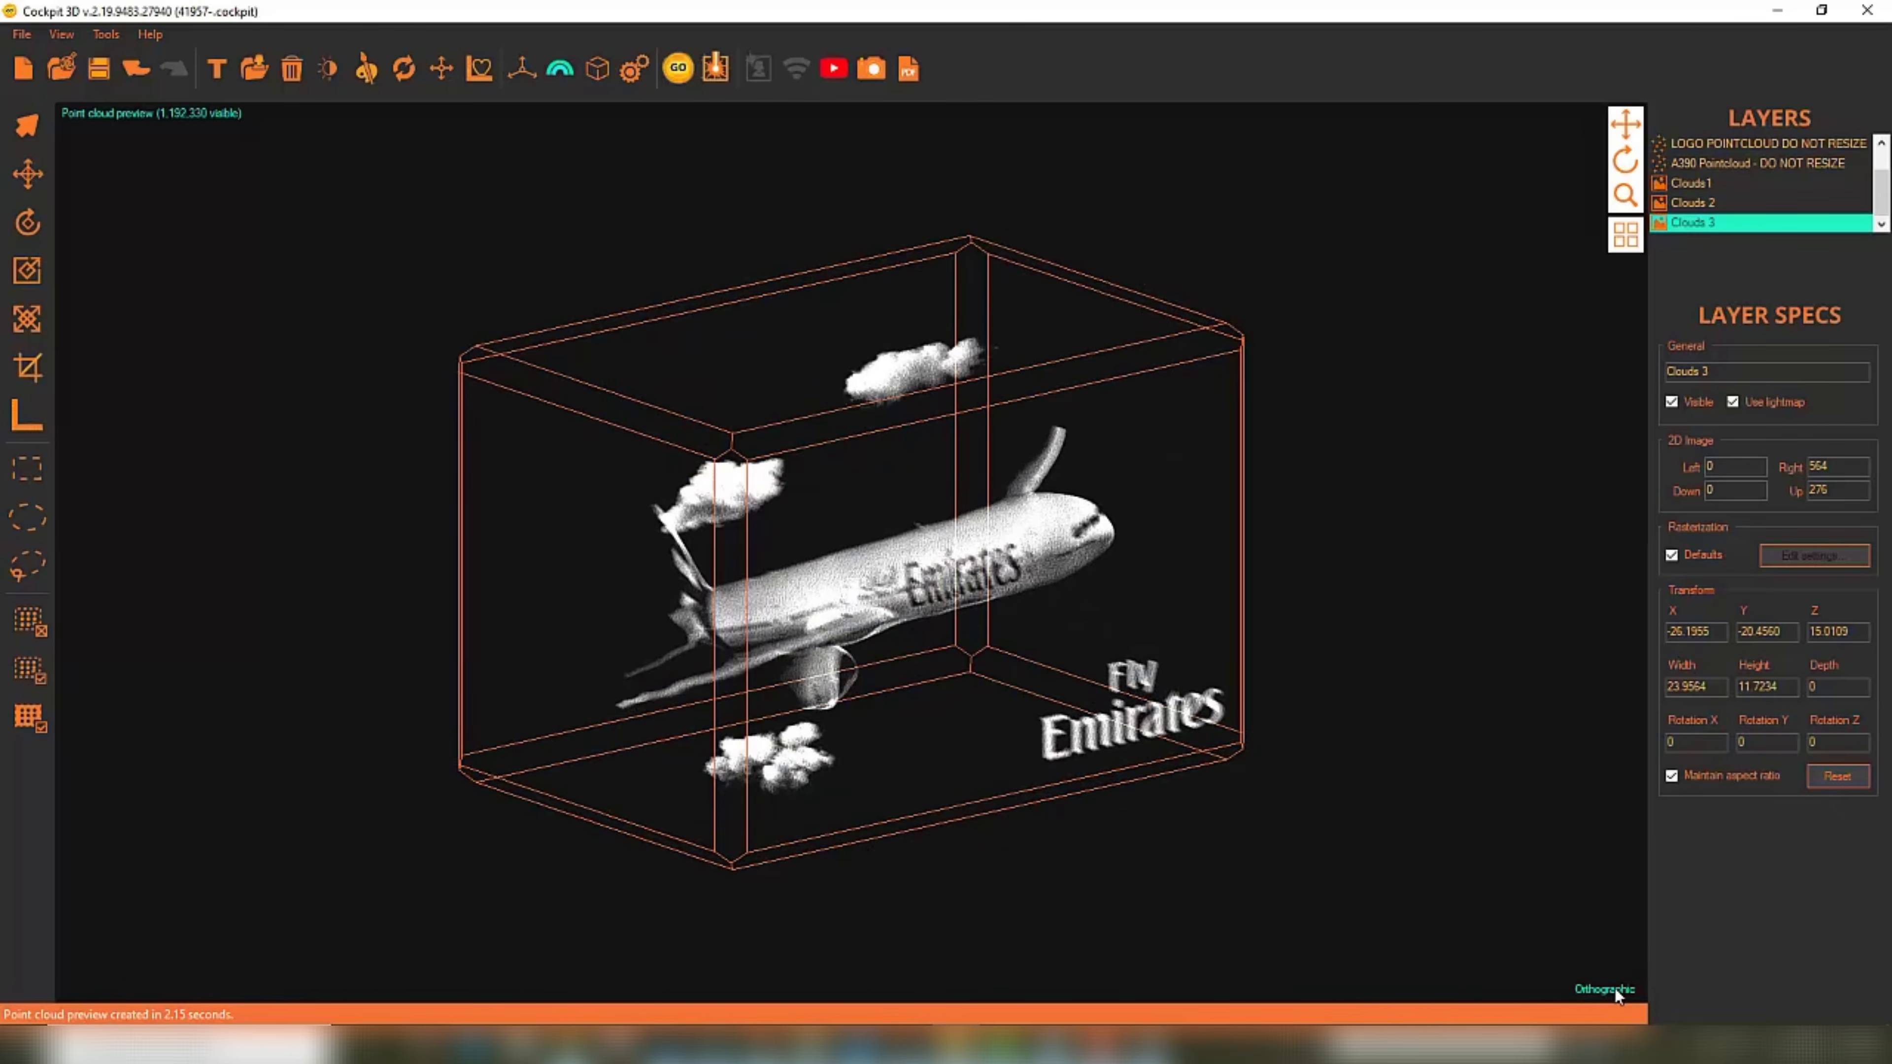
# Switch the rotated point cloud preview from orthographic to perspective projection.
pyautogui.click(1614, 988)
pyautogui.click(1647, 850)
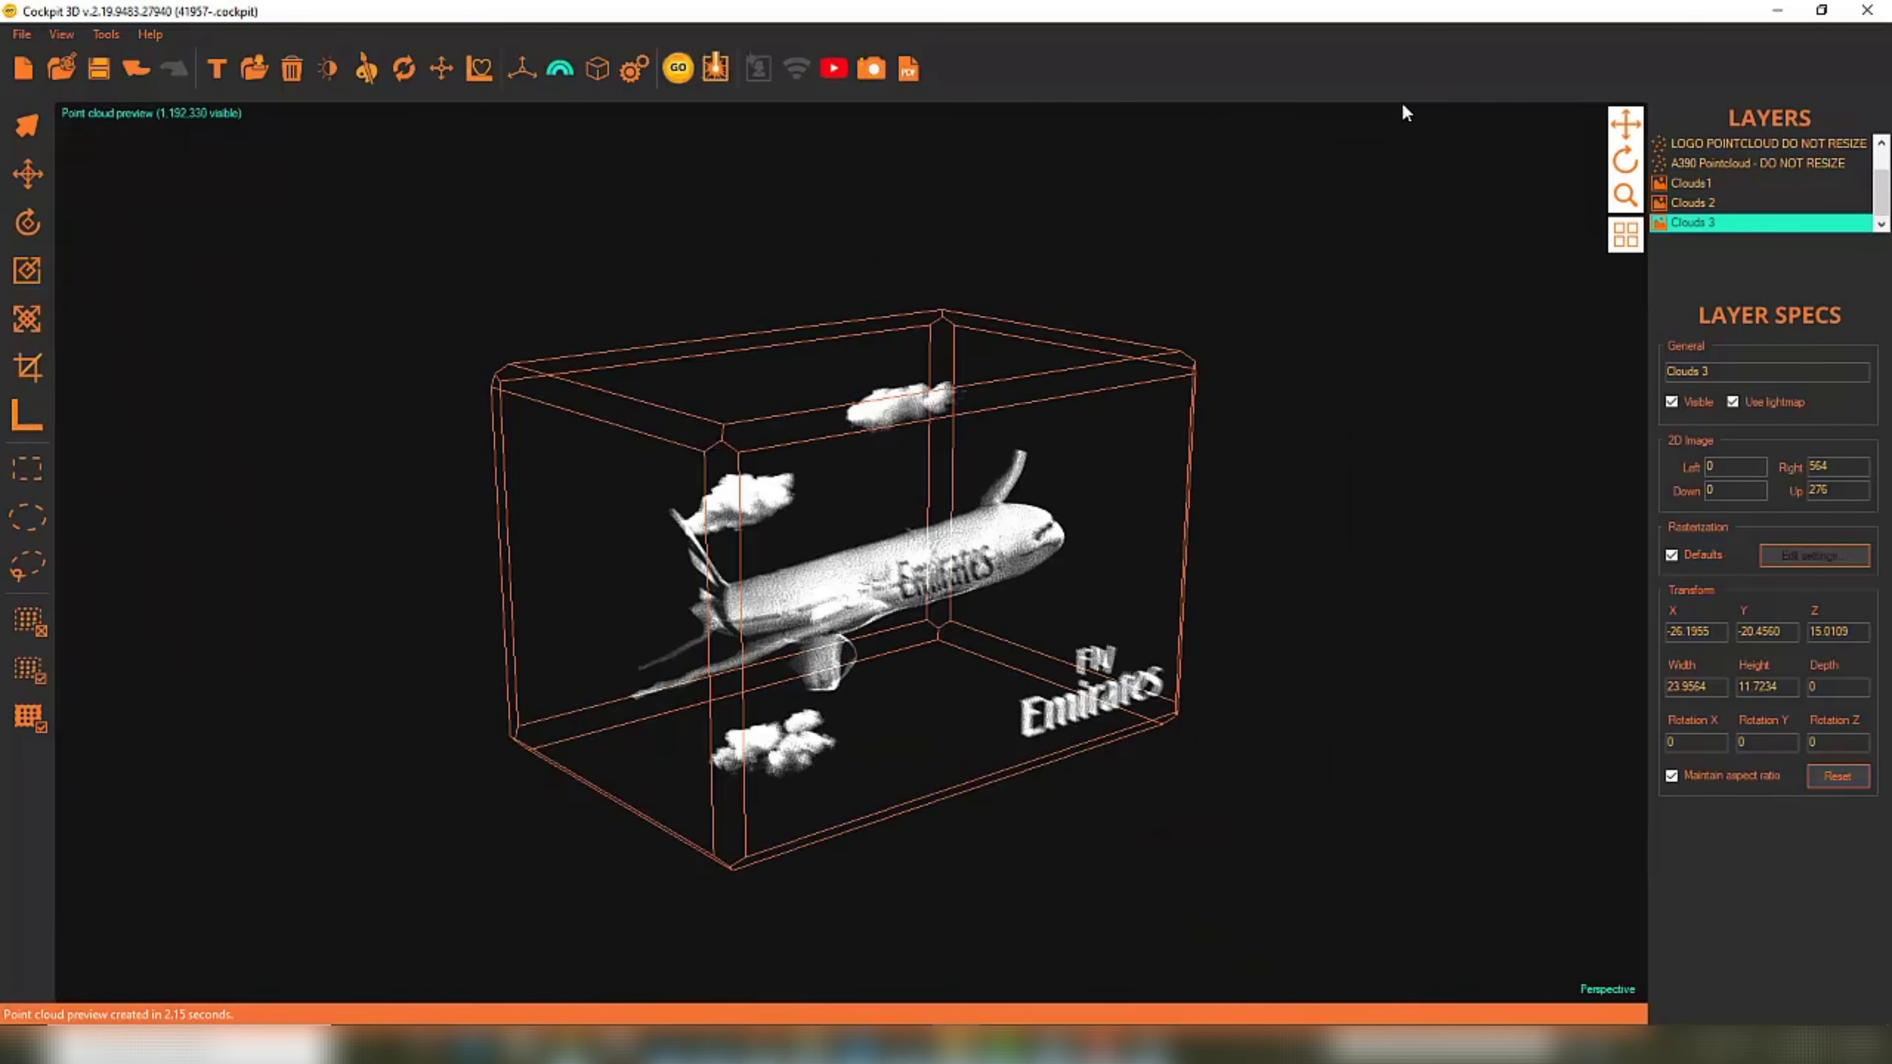